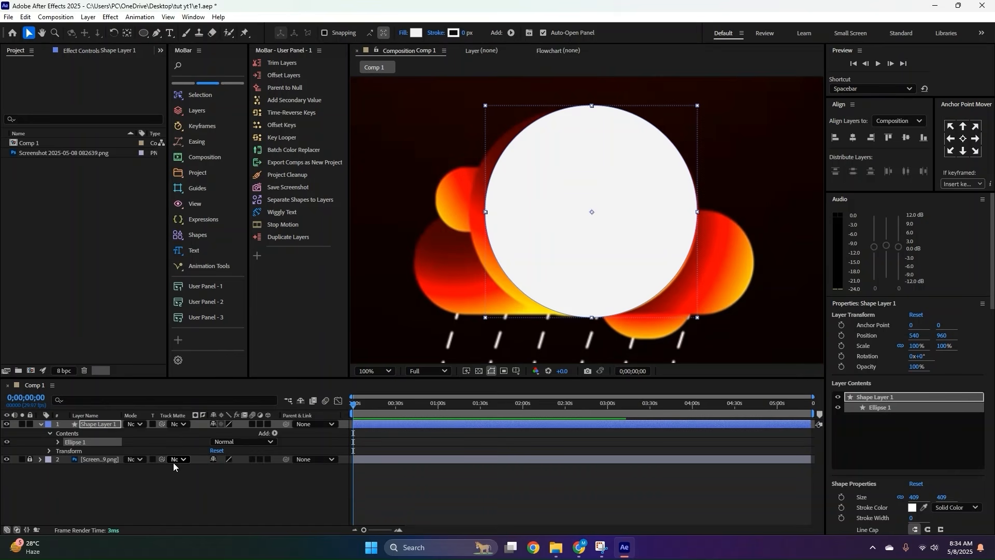
Lower the white circle's opacity to 37% and shift it slightly left over the reference cloud's main body.
key(t)
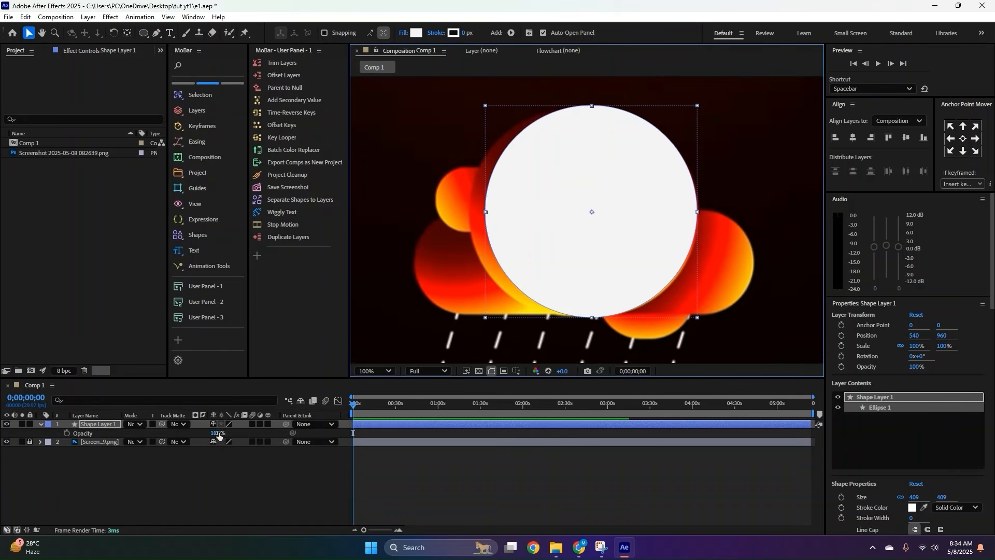
drag(217, 435, 187, 433)
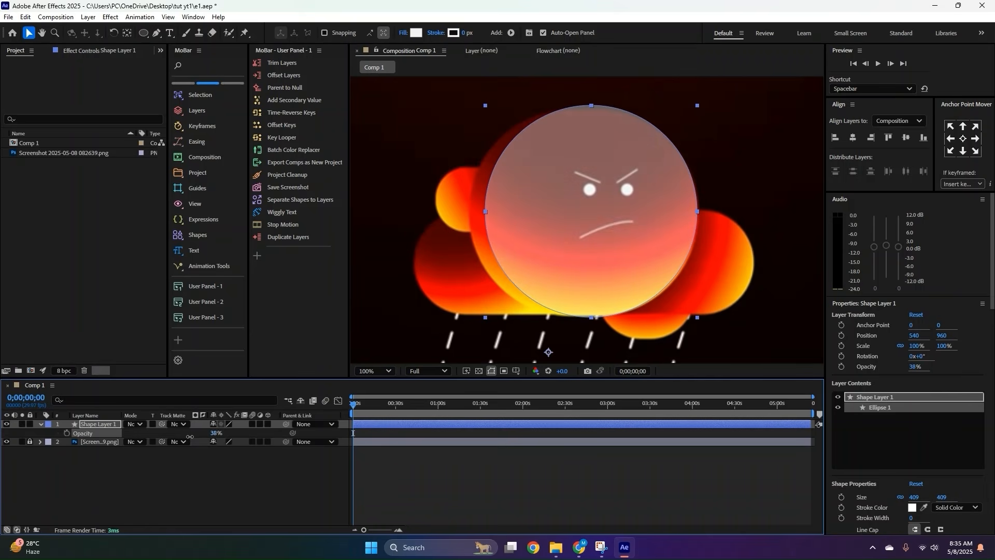
drag(605, 298, 598, 296)
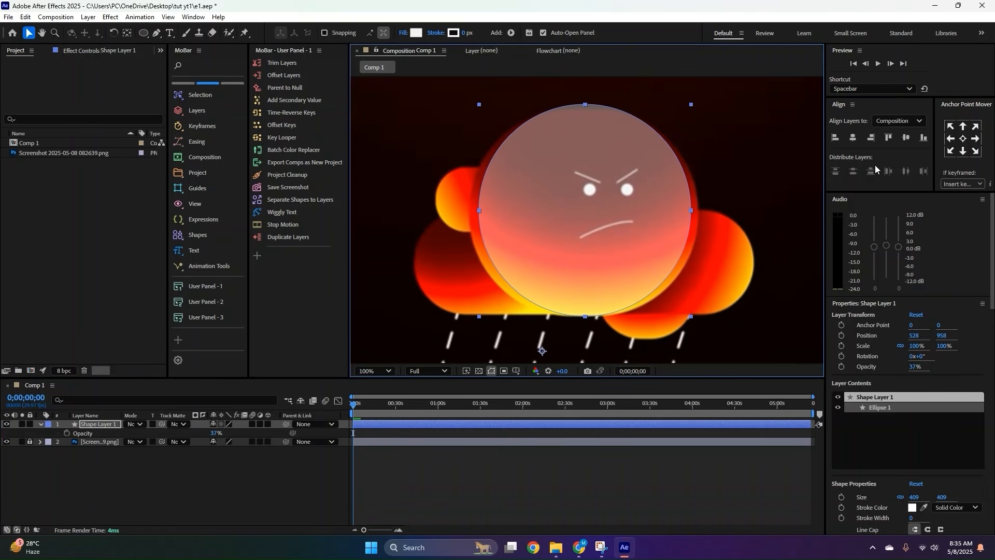
Center the circle's anchor point and scale it to 107.8% wide and 98% high to match the cloud's main body.
click(963, 137)
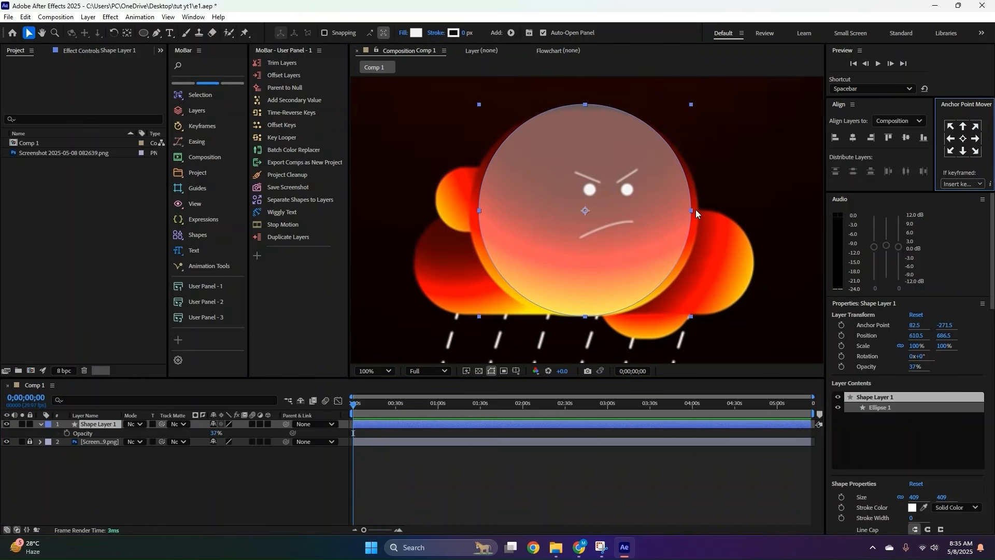
drag(691, 211, 698, 212)
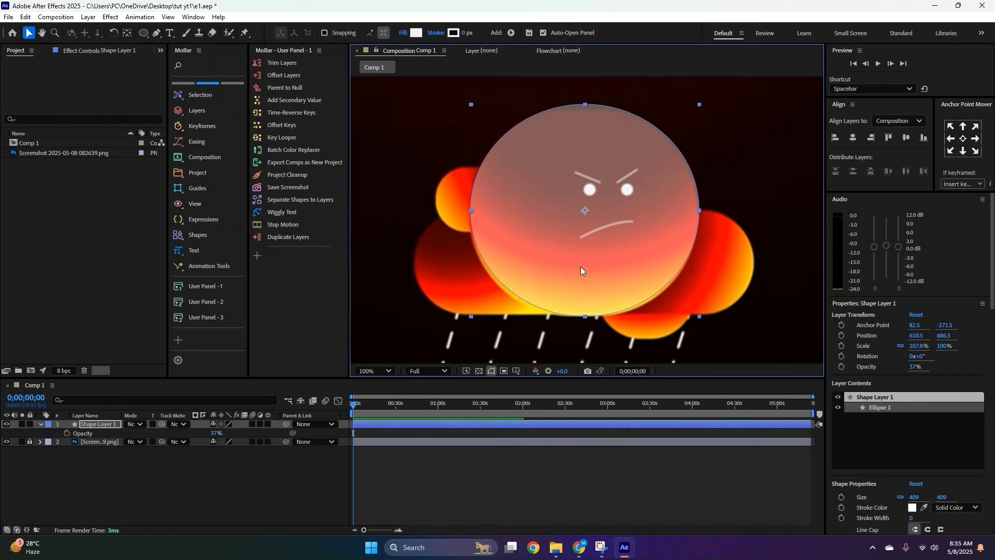
drag(585, 106, 585, 109)
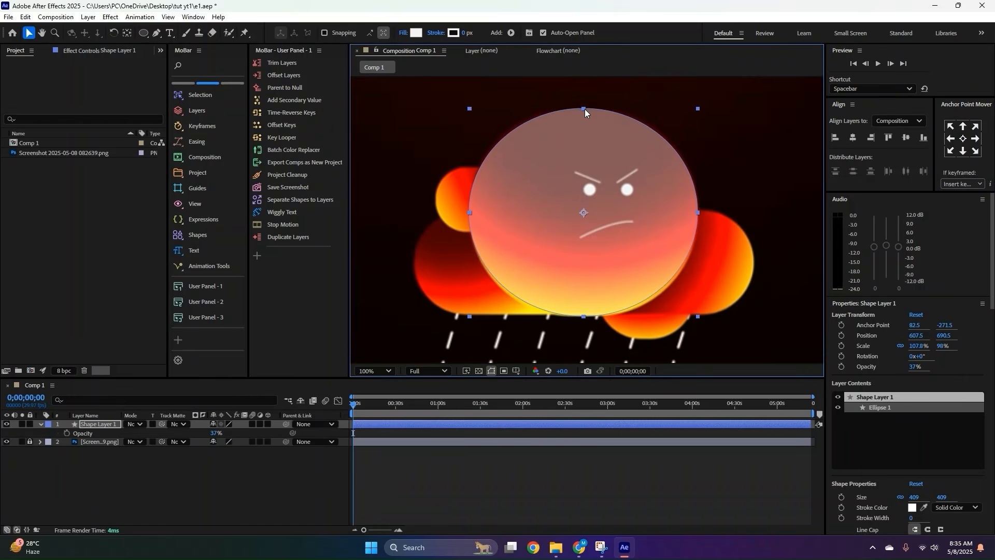
Restore the circle's opacity to 100% and rename its layer "Cloud Circle main".
drag(215, 433, 254, 433)
right_click(117, 425)
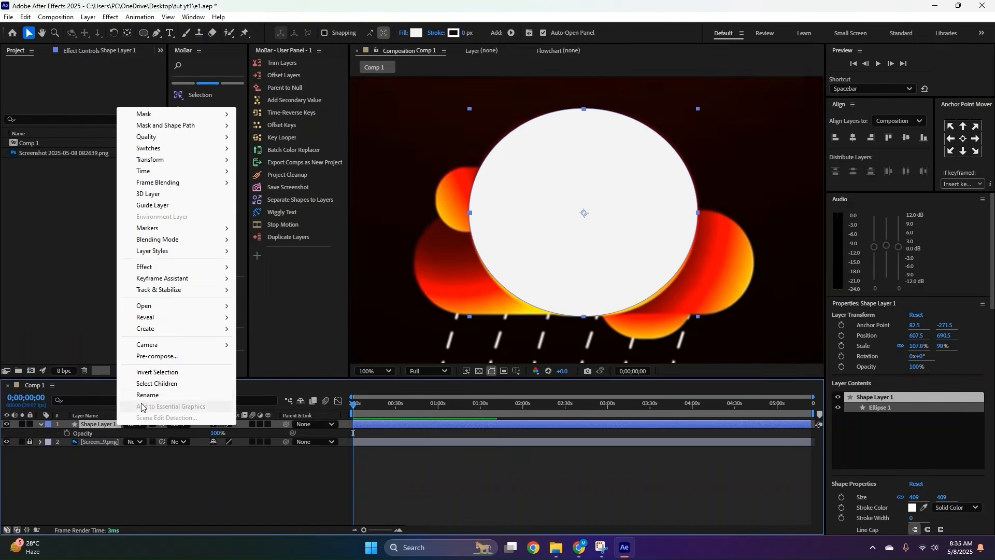
click(143, 396)
text(Clou)
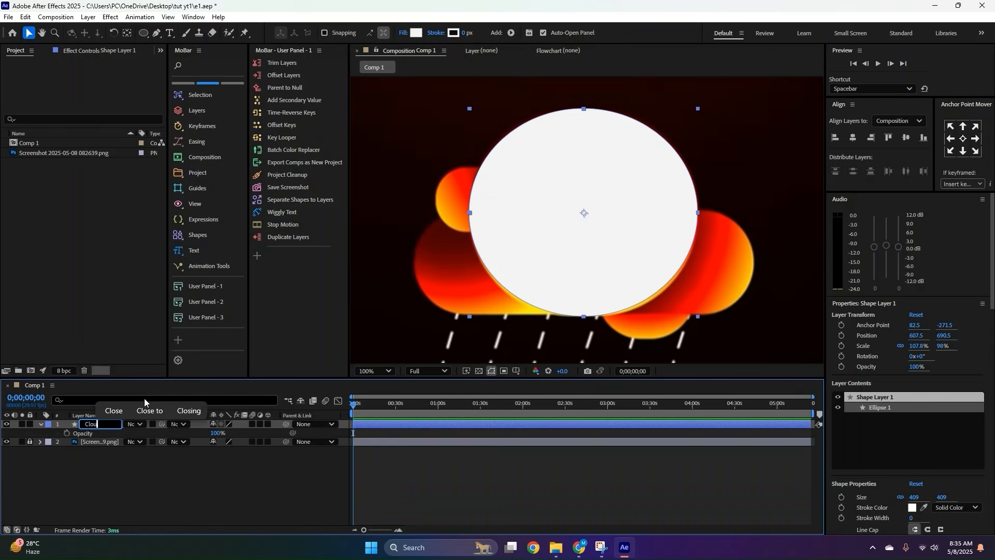
text(d Circle main)
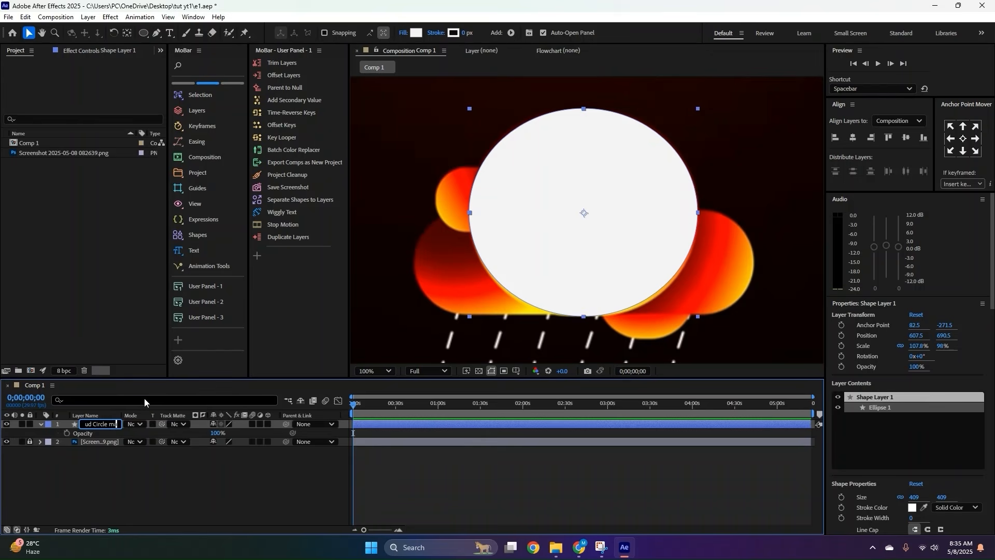
key(Return)
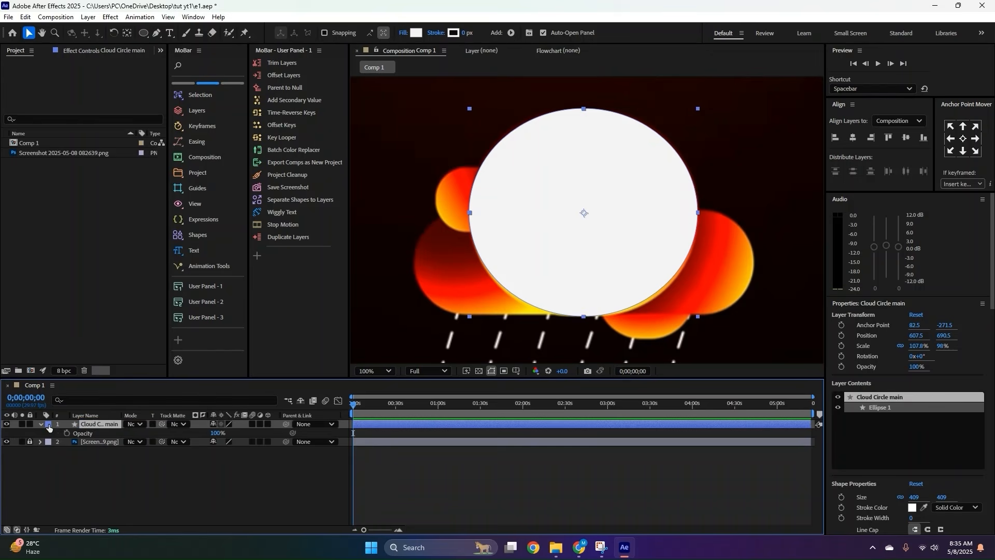
click(41, 424)
Move the circle to about 175.5, 692.5, left of the reference cloud, and change its fill to a radial gradient.
key(comma)
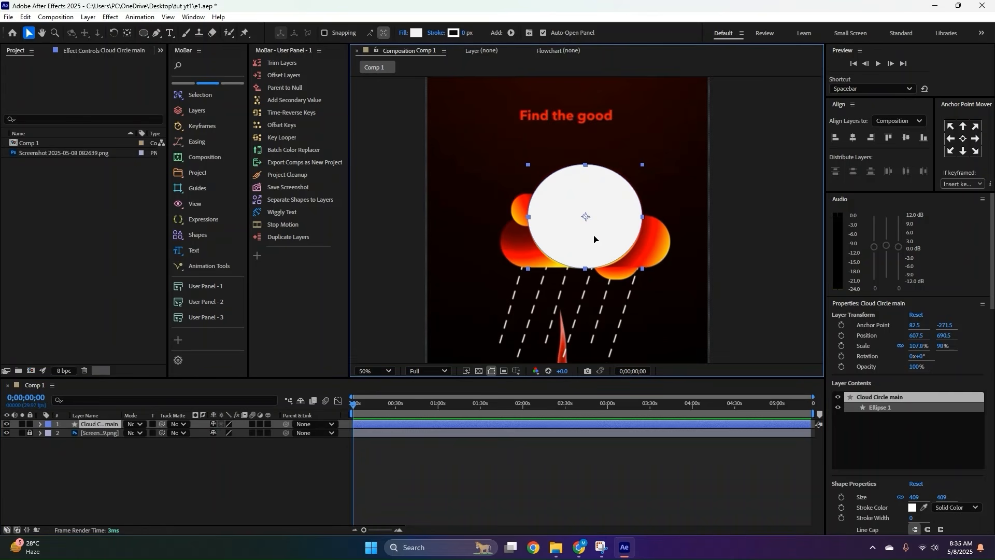
drag(593, 237, 480, 238)
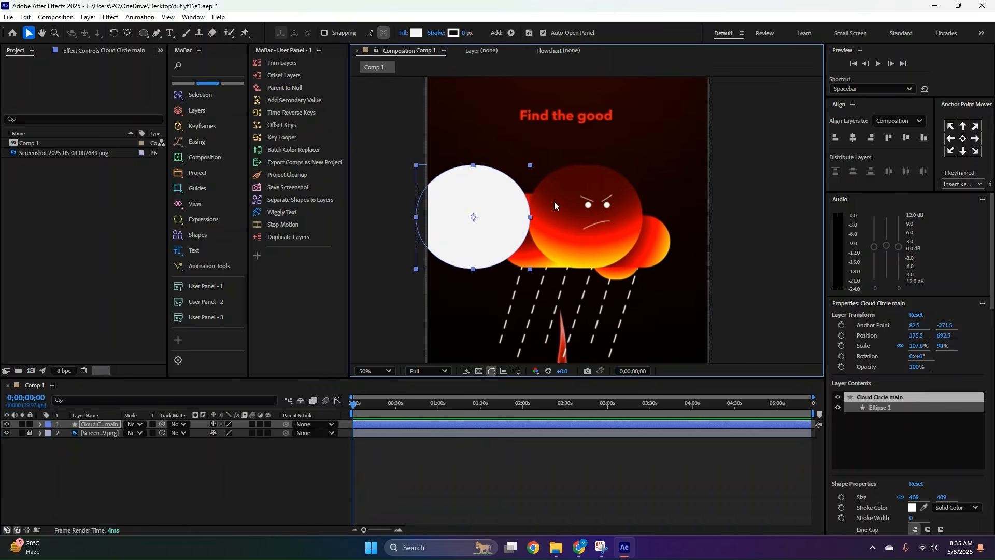
key(period)
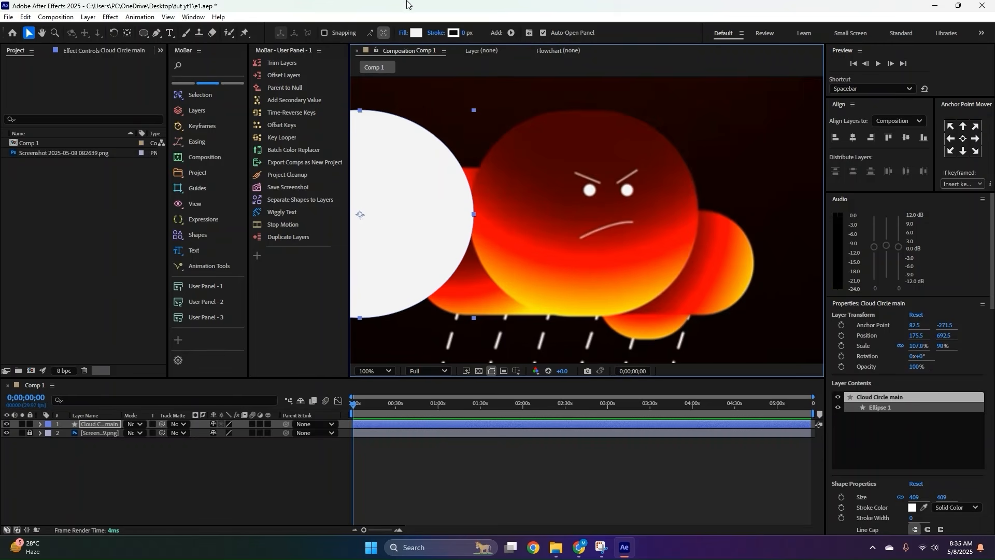
click(402, 33)
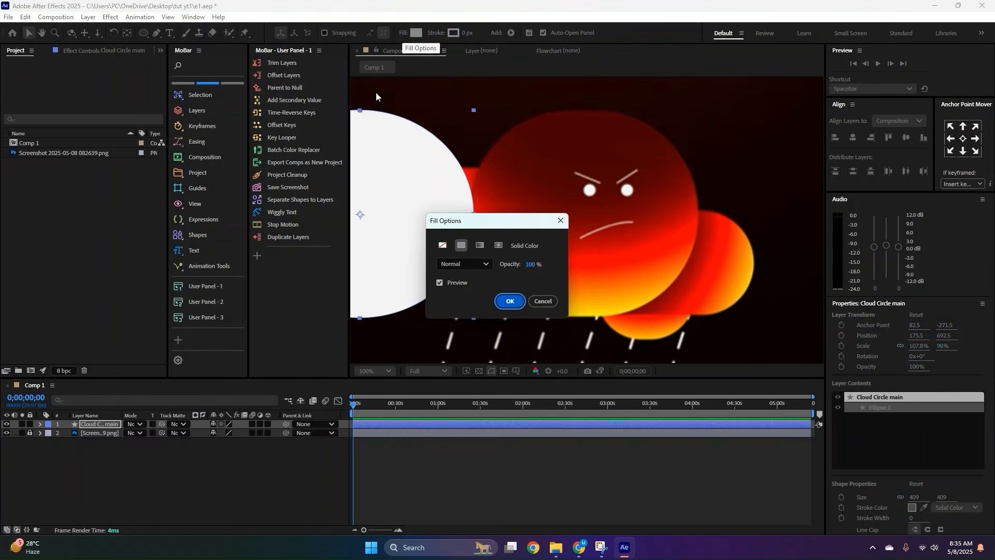
click(499, 245)
click(510, 305)
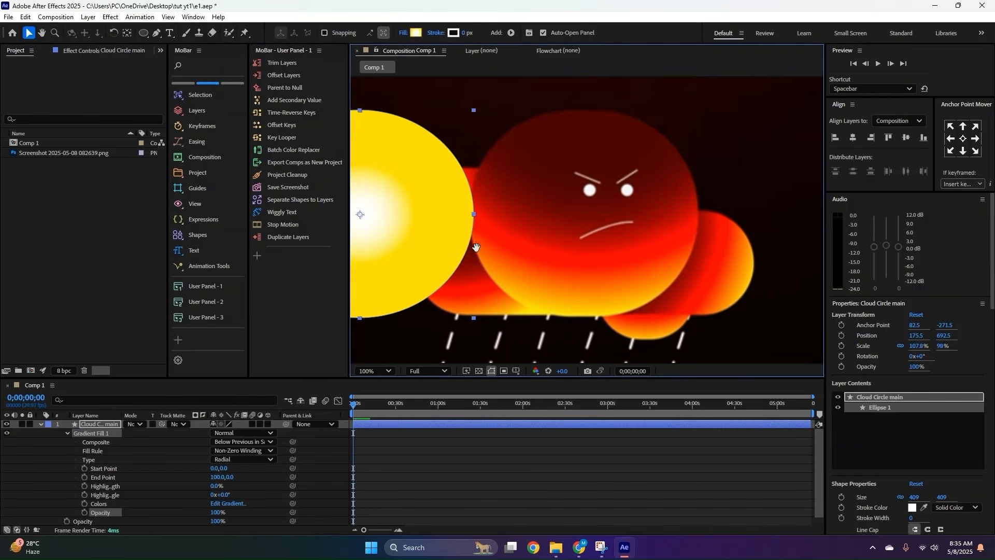
Recolor the gradient's white starting stop to dark red 470000, sampled from the reference cloud.
drag(469, 247, 577, 238)
click(415, 33)
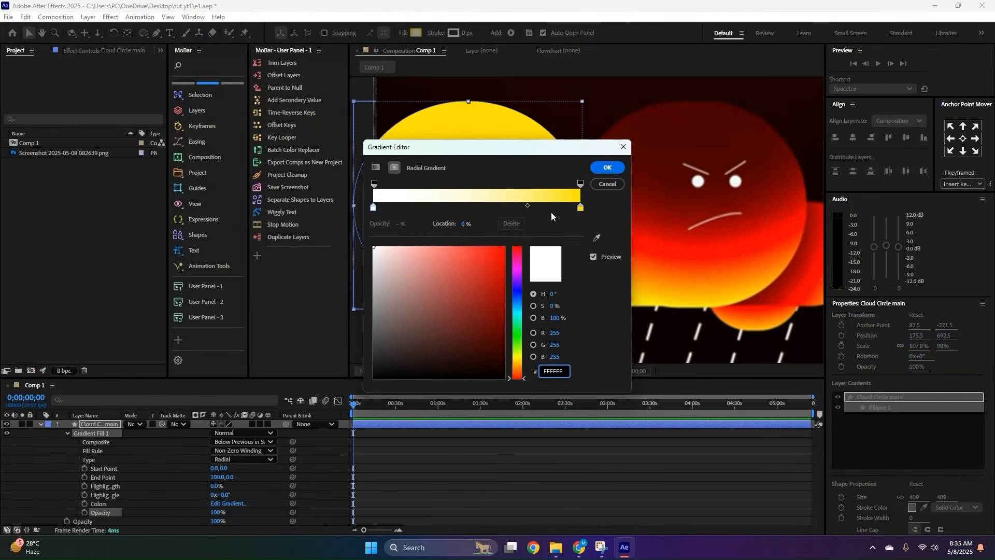
drag(450, 150, 298, 117)
click(229, 172)
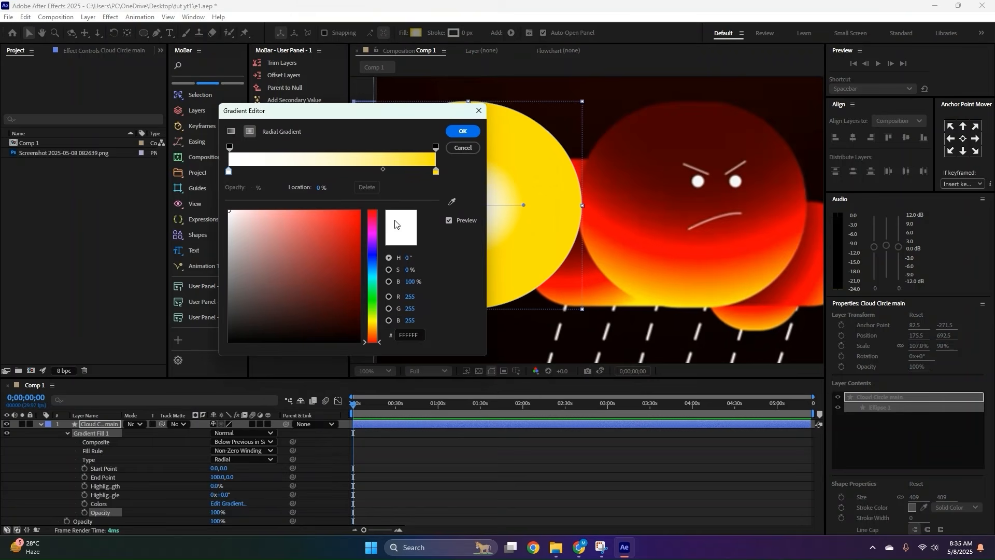
click(452, 201)
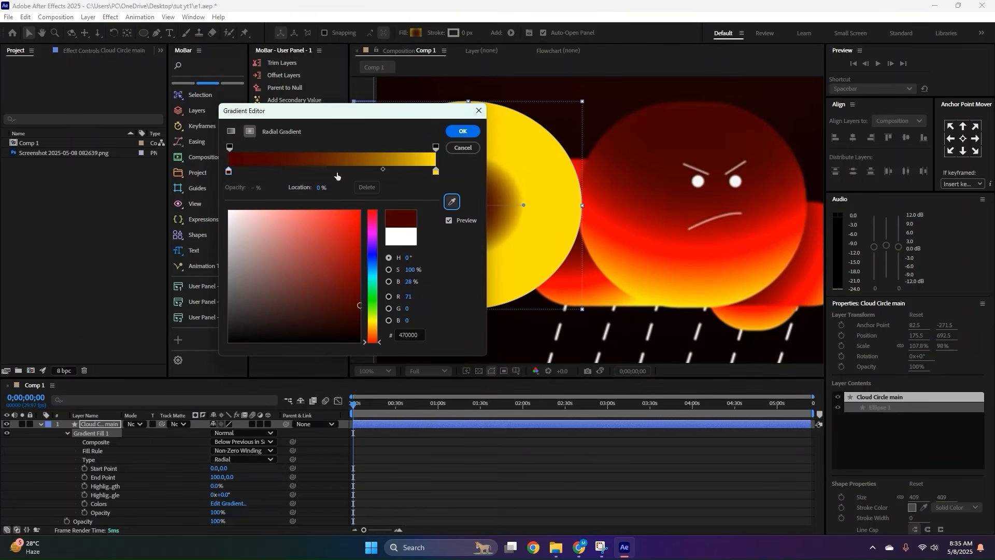
Add a middle color stop in red F60202, sampled from the reference cloud, at 71% and apply the gradient.
click(318, 171)
click(452, 203)
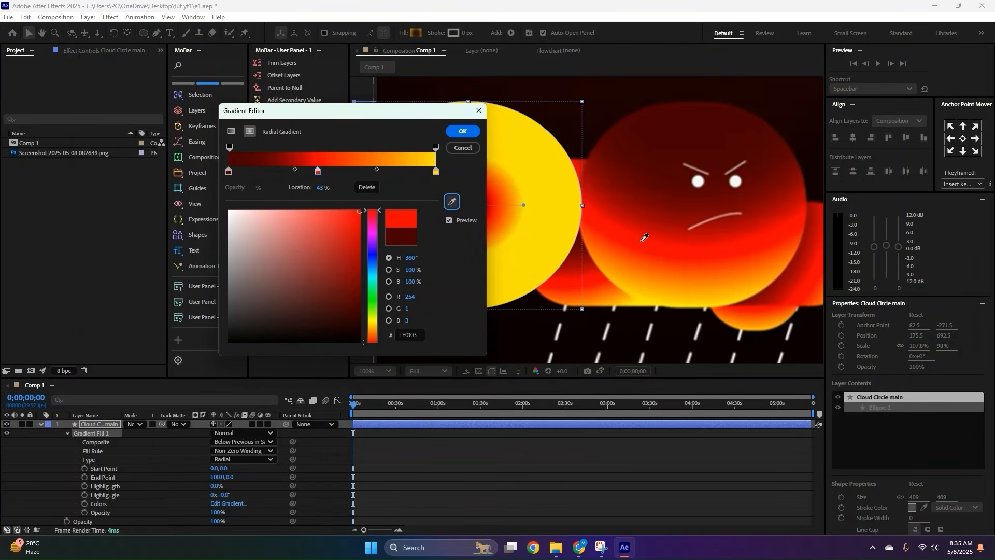
click(646, 239)
drag(316, 177, 373, 179)
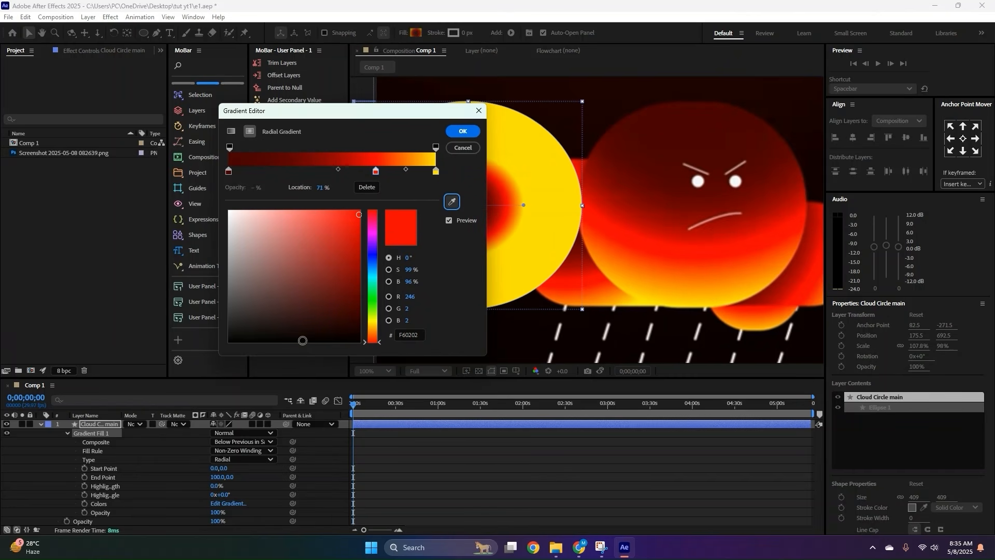
click(463, 131)
Place the gradient's start point near the circle's top at about -5.6, -159.1 and its end point near the bottom at about 24, 189.7.
drag(468, 206, 464, 124)
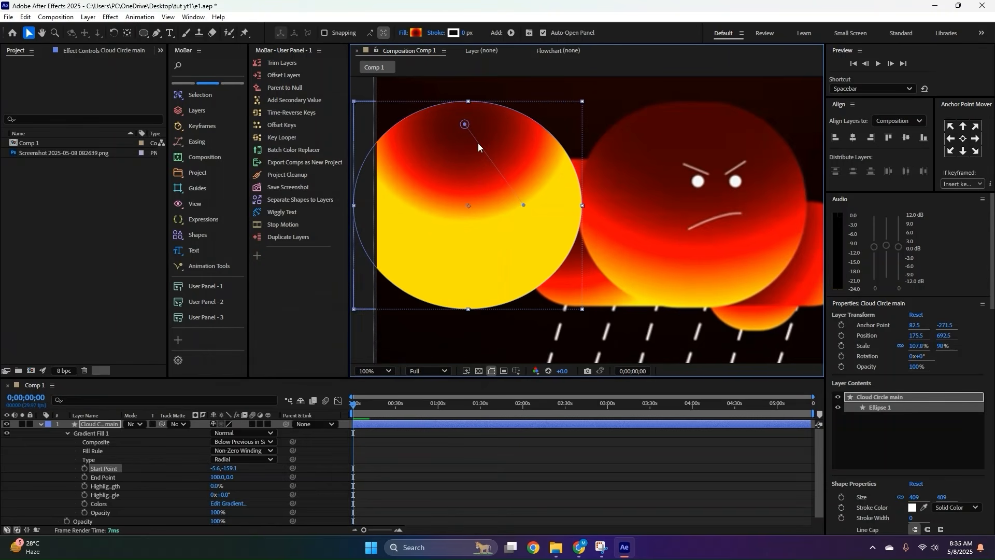
drag(523, 205, 480, 305)
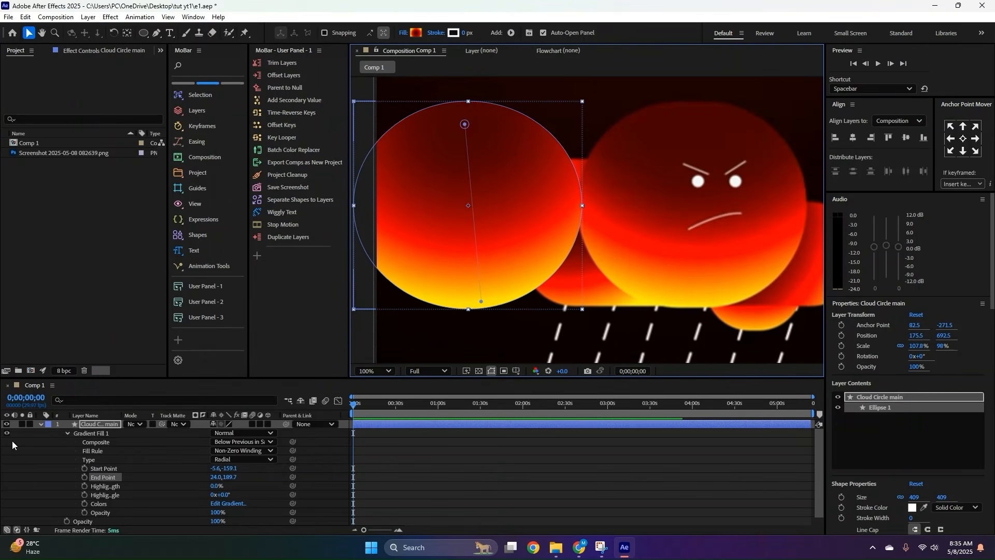
click(40, 424)
scroll(461, 236, down, 1)
scroll(525, 238, up, 1)
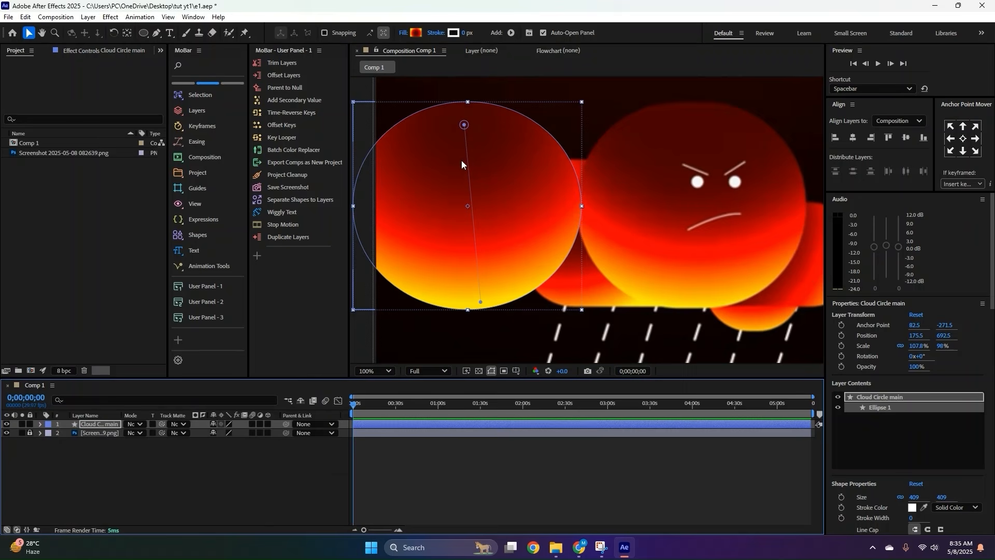
Shift the gradient's red color stop slightly toward the yellow end and apply the change.
click(414, 30)
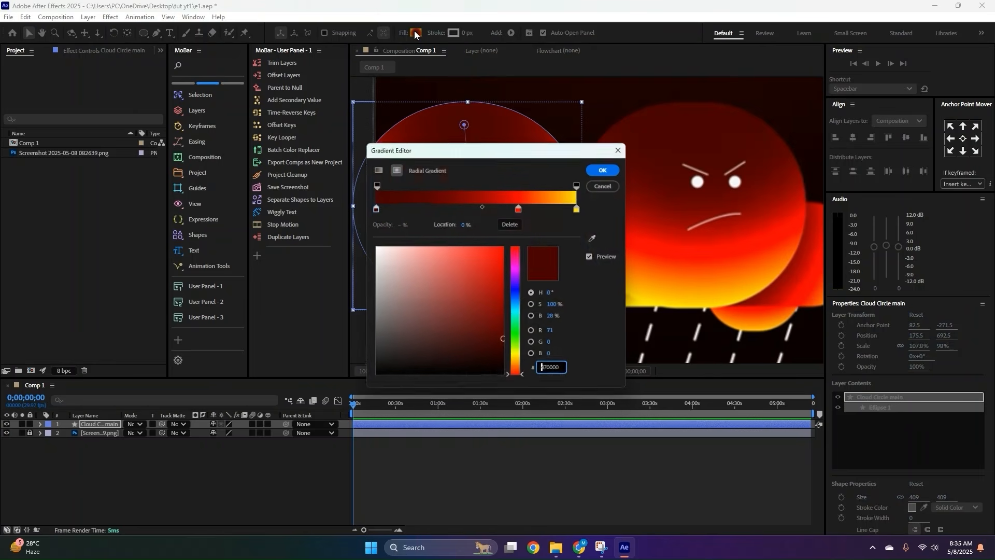
click(520, 207)
click(607, 167)
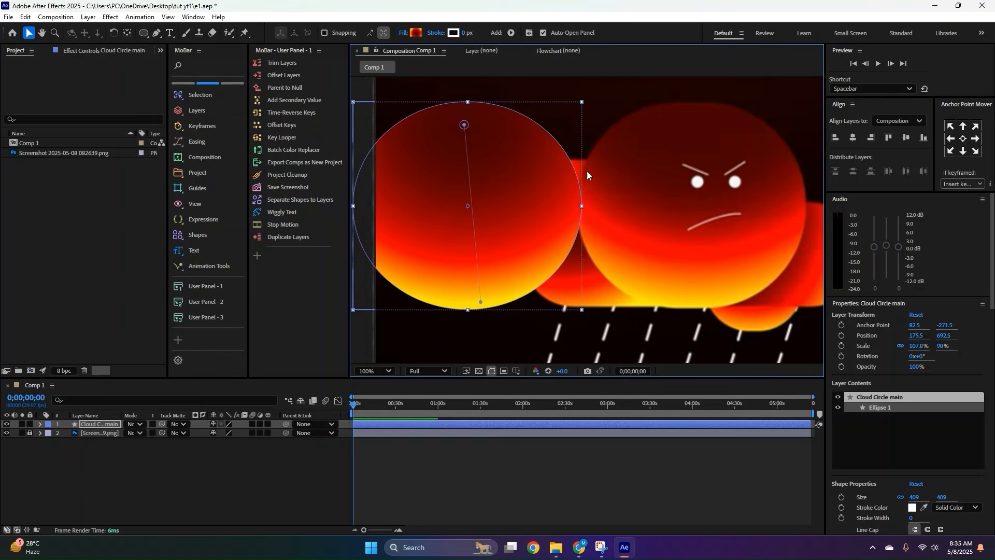
Nudge the gradient's start point slightly higher and its end point slightly left so the blend runs nearly vertically.
key(comma)
key(comma)
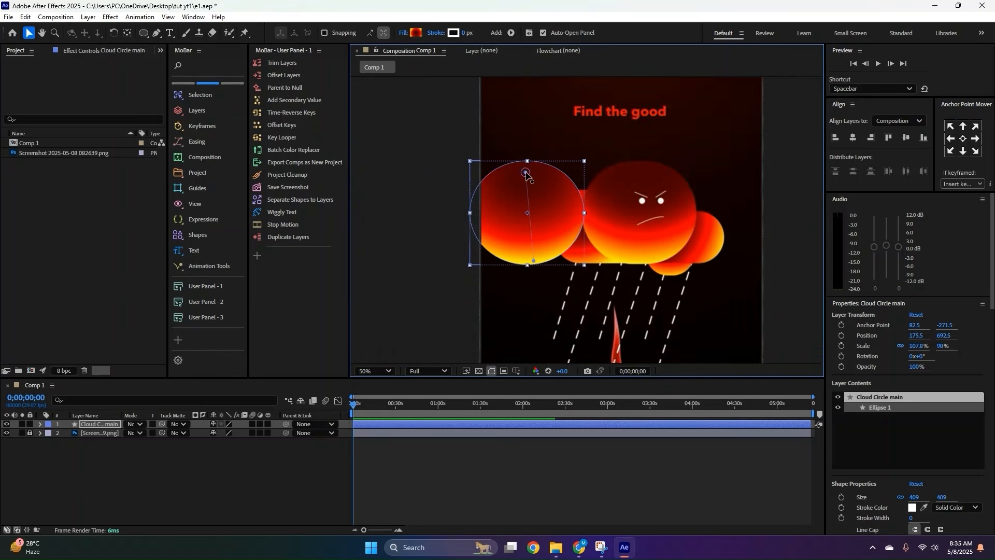
drag(526, 173, 524, 168)
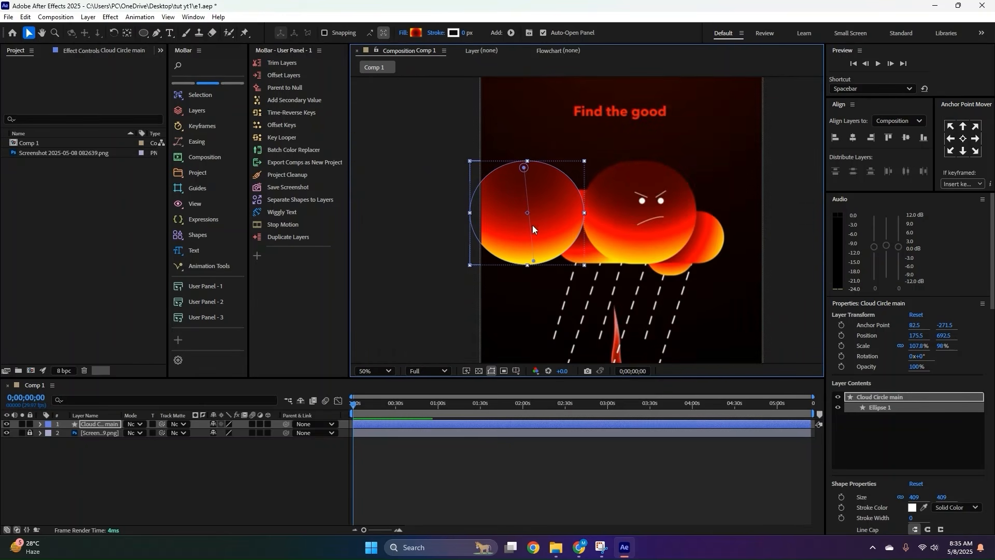
drag(535, 263, 528, 258)
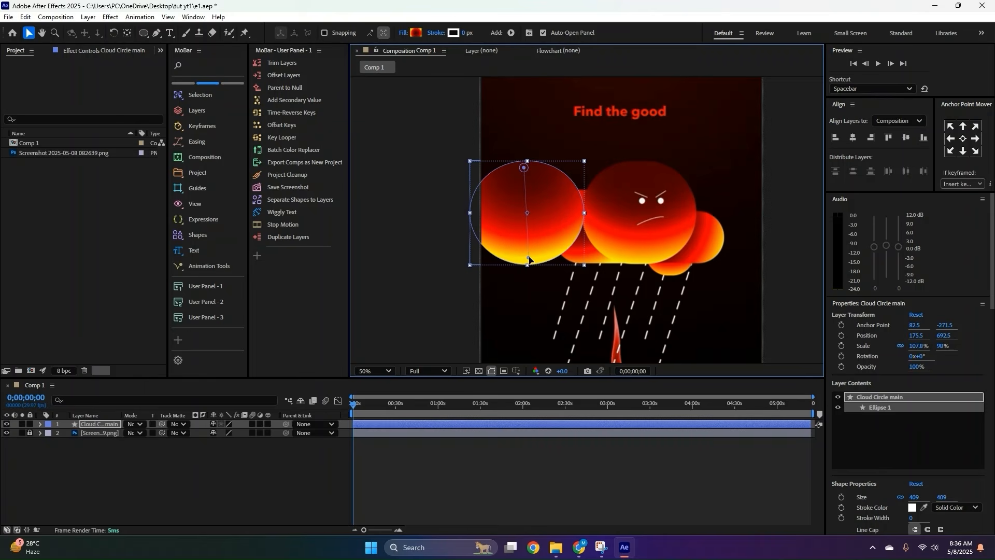
Shift the gradient's red color stop toward the dark end and move the circle back over the reference cloud's main body.
click(415, 32)
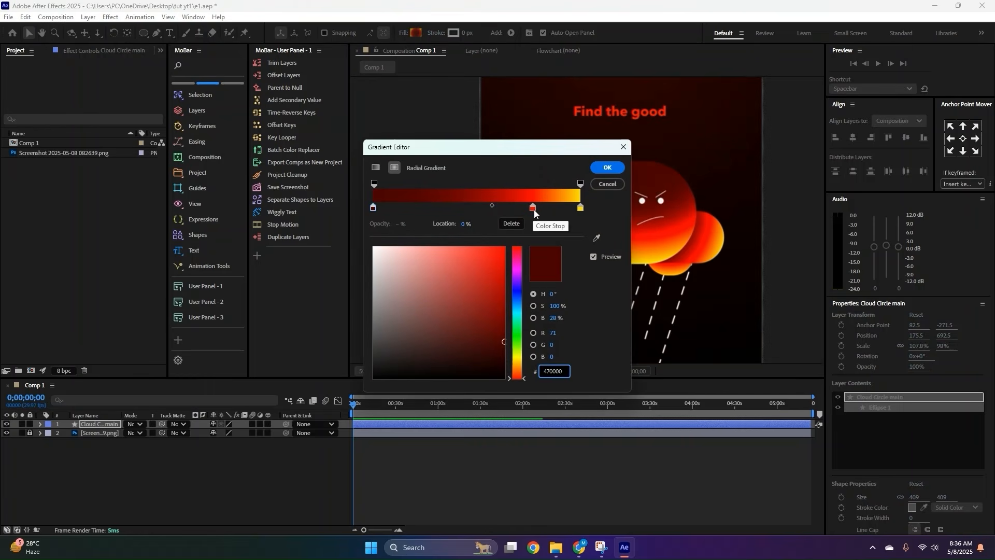
click(518, 207)
click(595, 168)
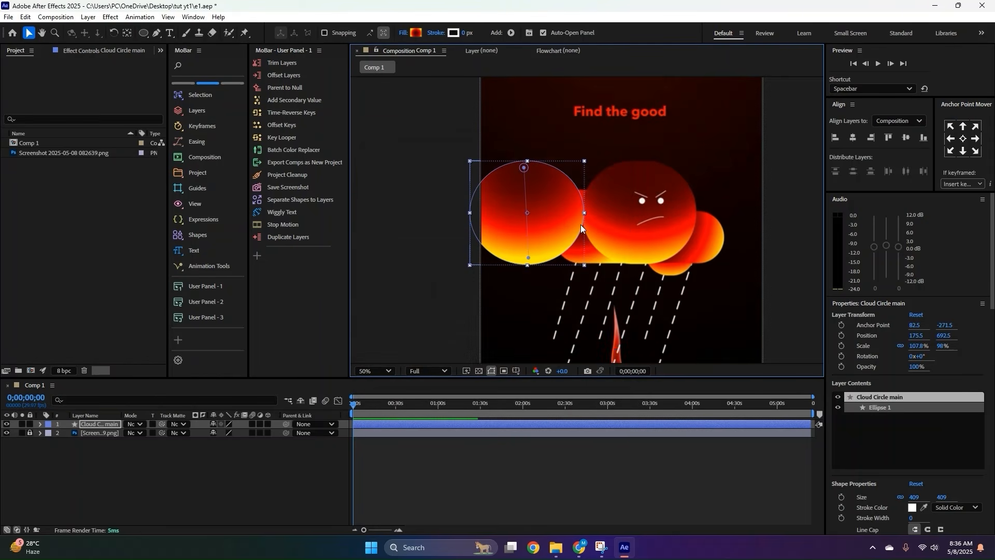
drag(580, 225, 604, 229)
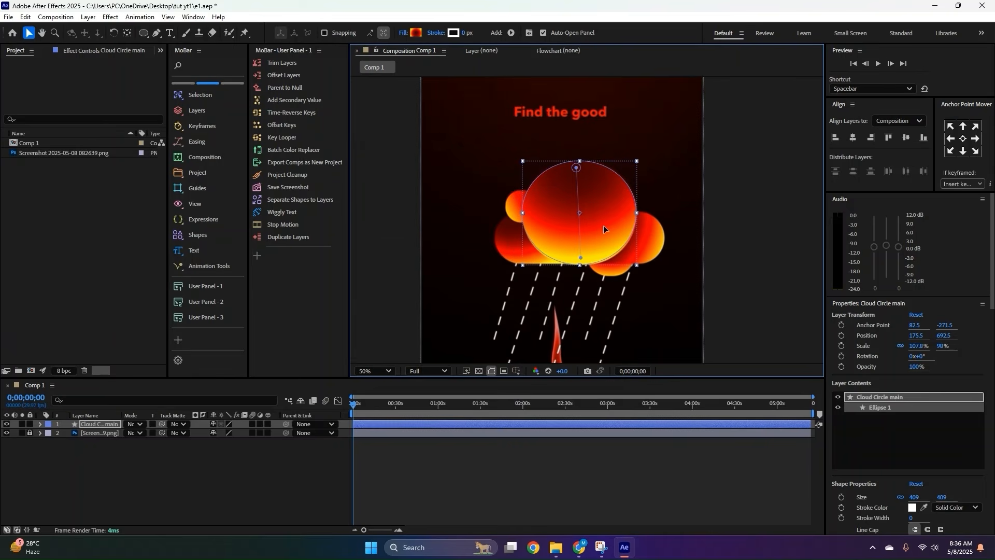
click(782, 225)
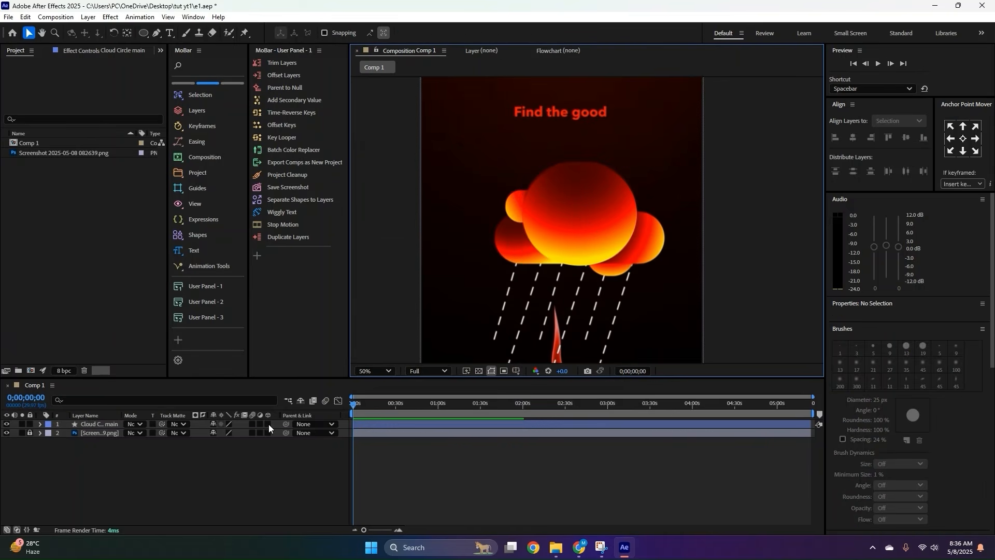
Compare the gradient circle with the reference by toggling the screenshot layer's visibility off and on.
click(6, 433)
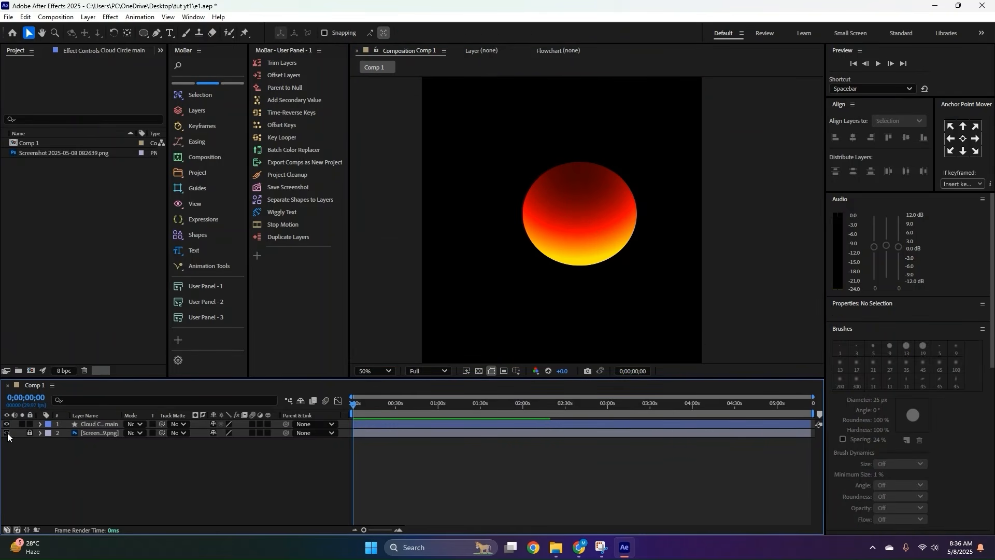
click(7, 433)
click(7, 434)
click(7, 433)
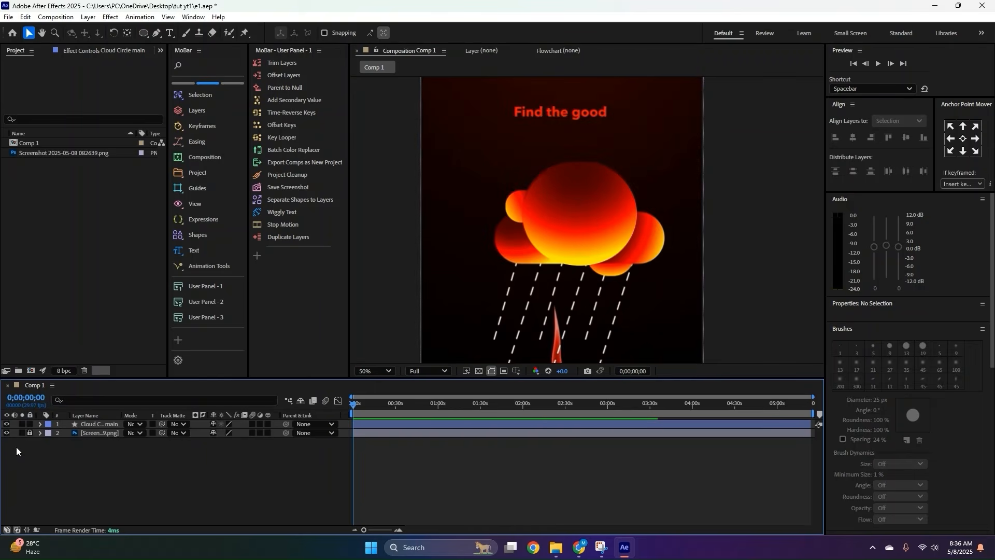
scroll(596, 207, up, 2)
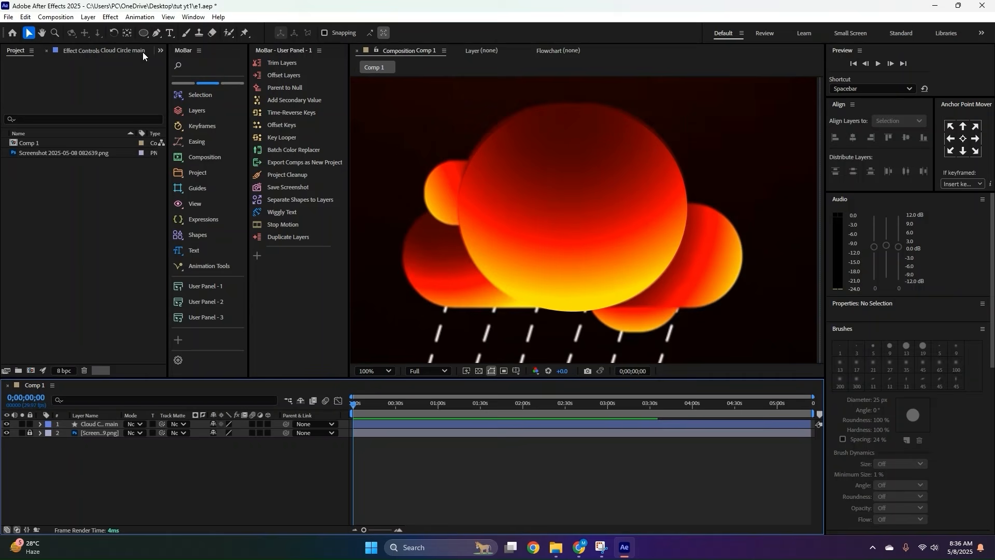
Compare the Cloud Circle main layer with the reference by toggling its visibility, leaving the layer hidden.
click(29, 424)
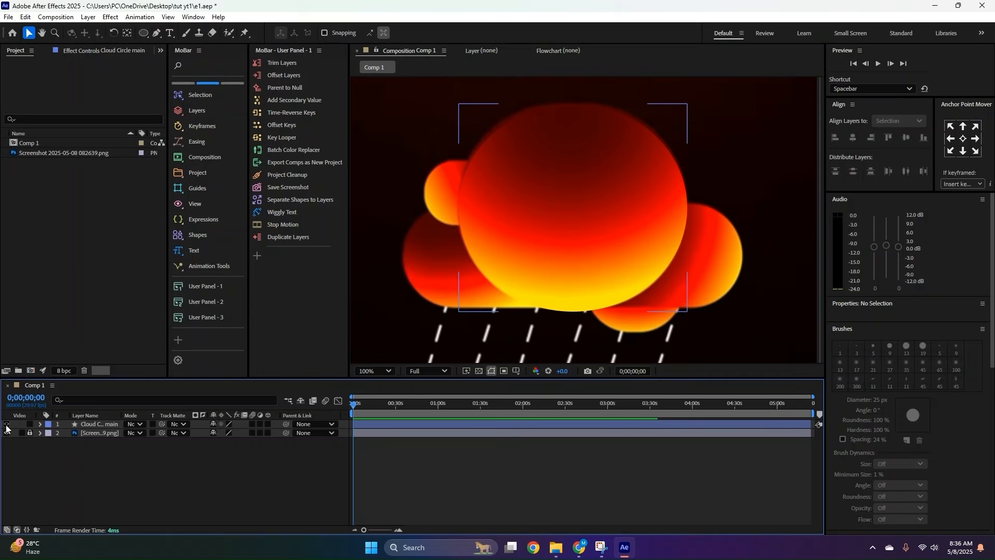
click(7, 425)
click(7, 424)
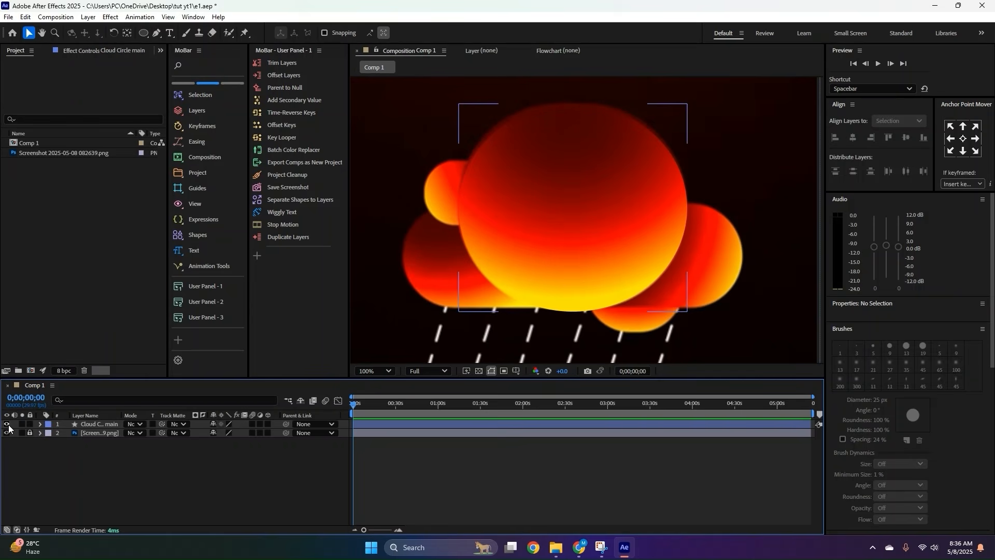
click(7, 424)
click(6, 425)
click(7, 424)
Draw a gradient-filled rounded rectangle about 612 by 179 px across the reference cloud's lower part.
click(143, 33)
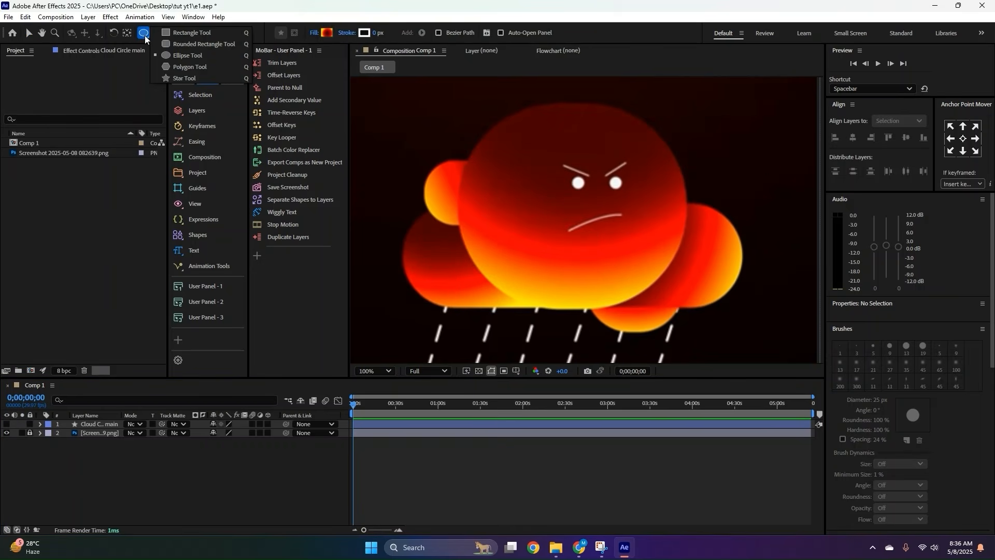
click(197, 45)
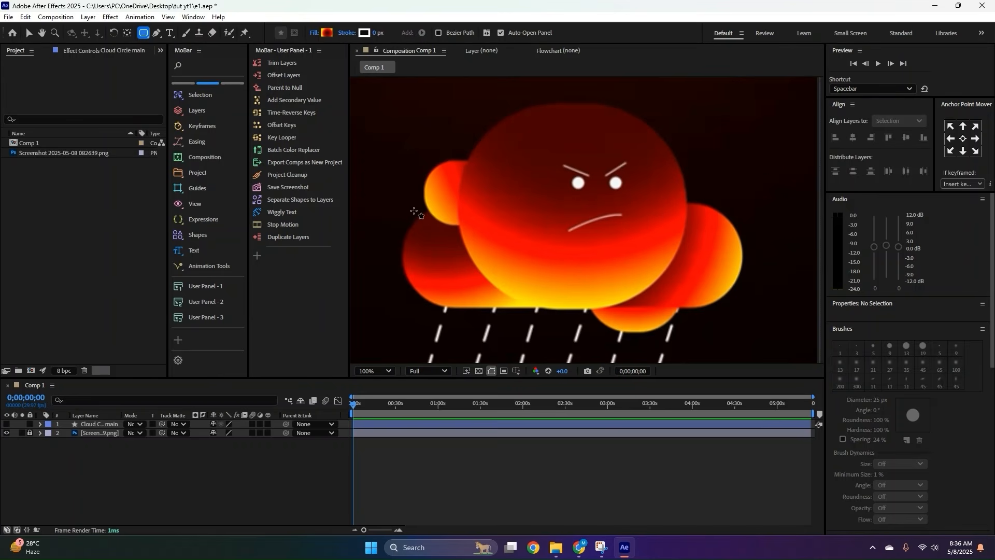
drag(412, 210, 728, 303)
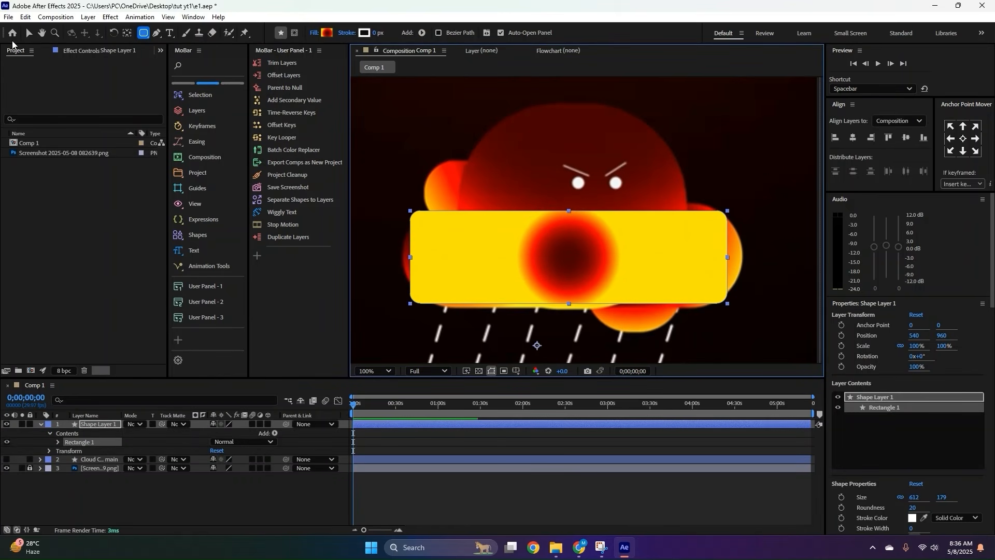
click(29, 32)
Set the rounded rectangle's path roundness to 232 so its ends become fully round.
click(57, 442)
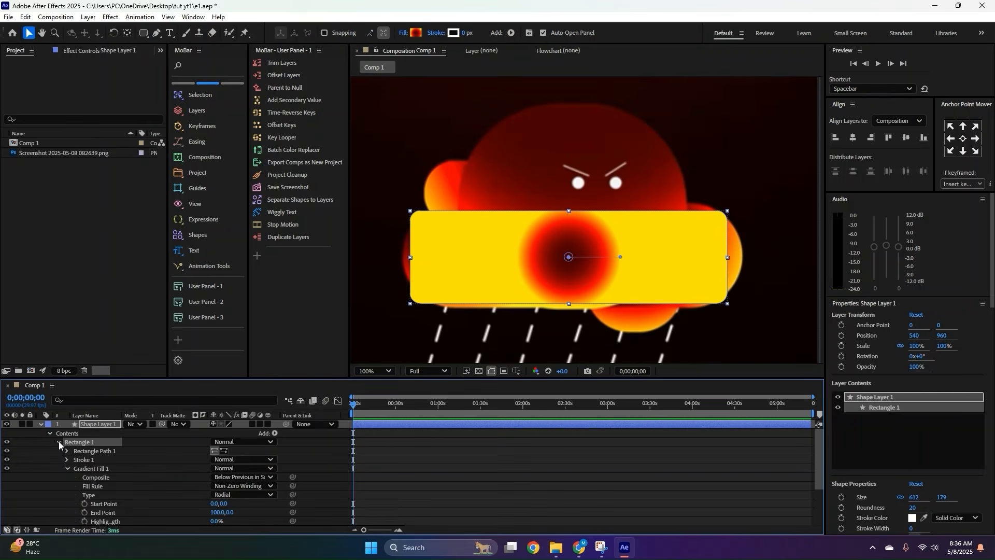
scroll(67, 454, down, 2)
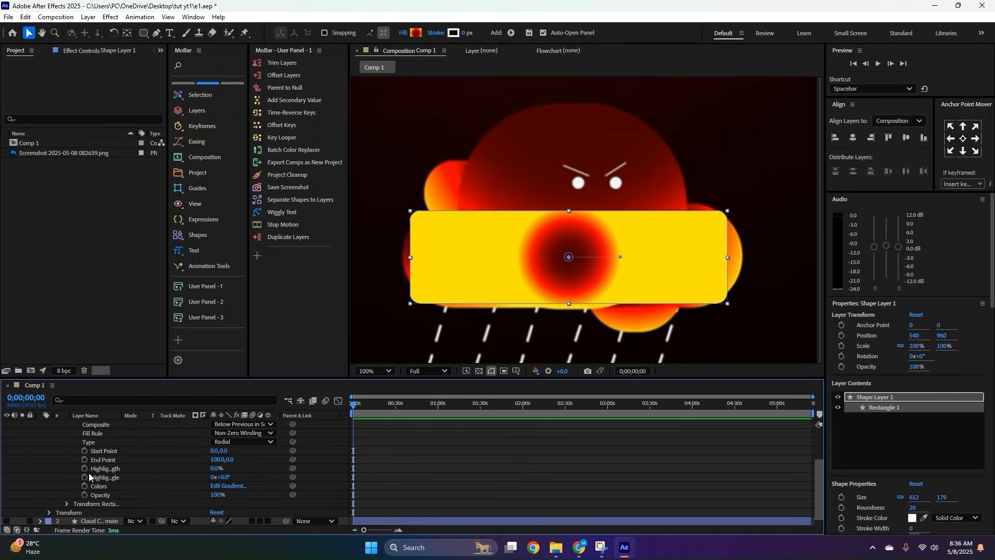
scroll(69, 482, up, 2)
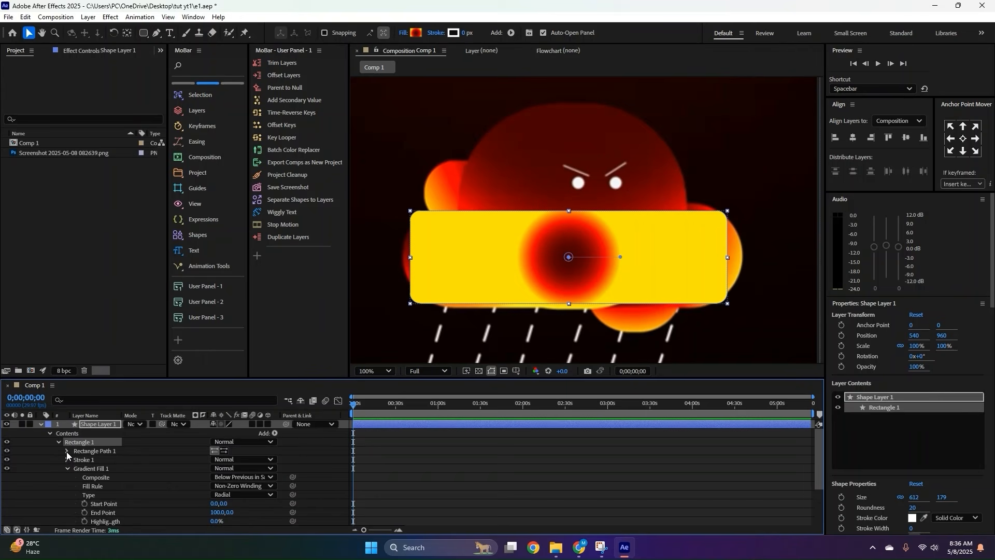
click(66, 451)
drag(217, 476, 302, 479)
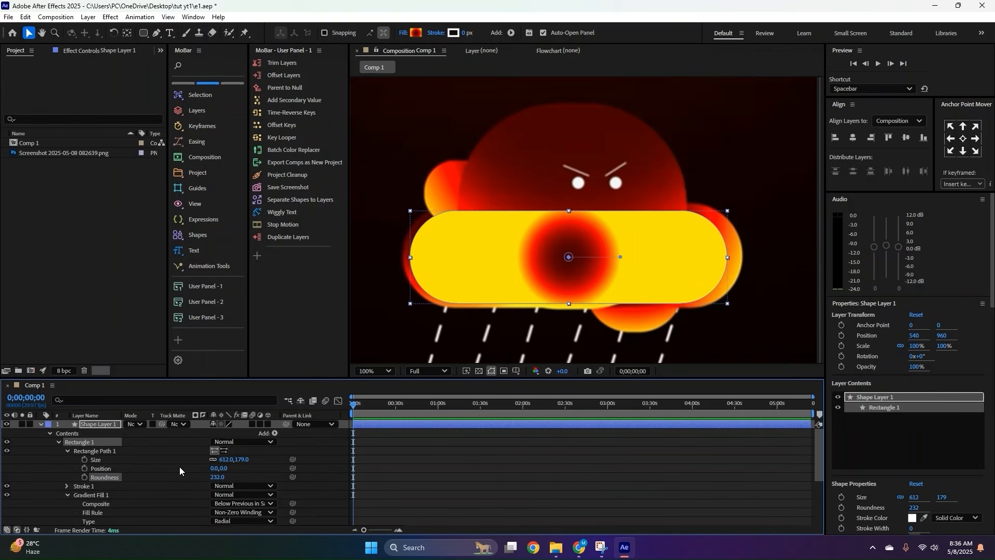
click(40, 424)
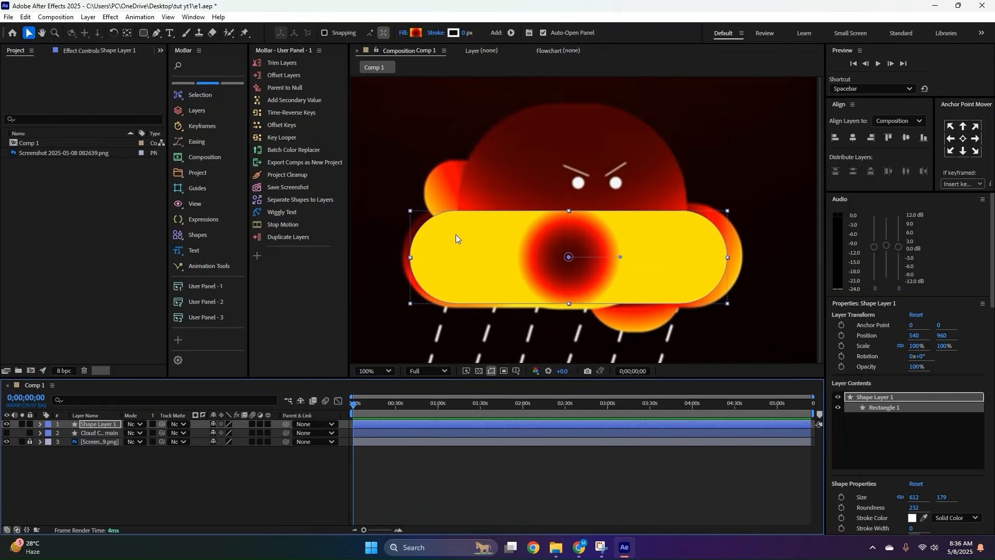
Scale the pill shape to 113%, with its anchor point centered, and align it over the reference's lower cloud base.
key(s)
drag(226, 433, 353, 433)
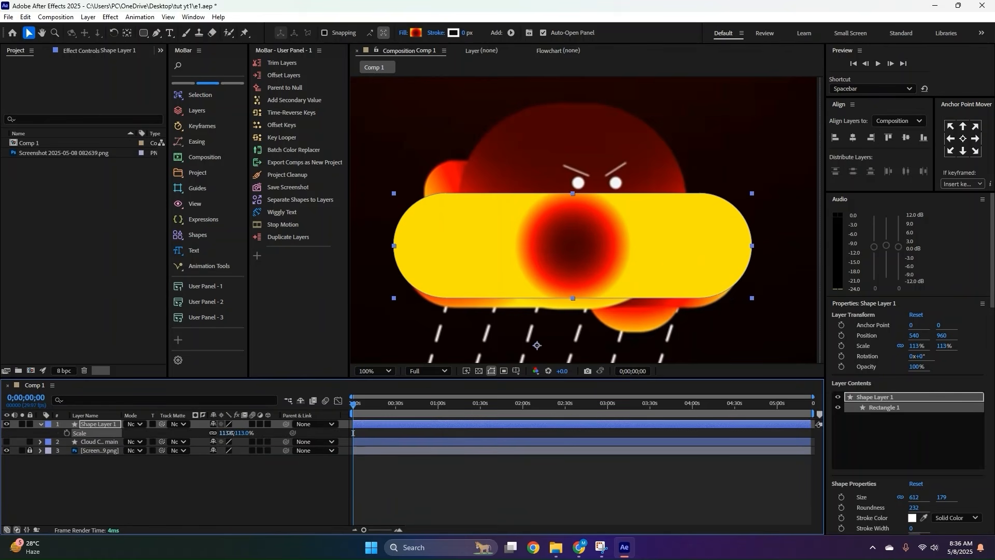
key(ctrl+alt+Home)
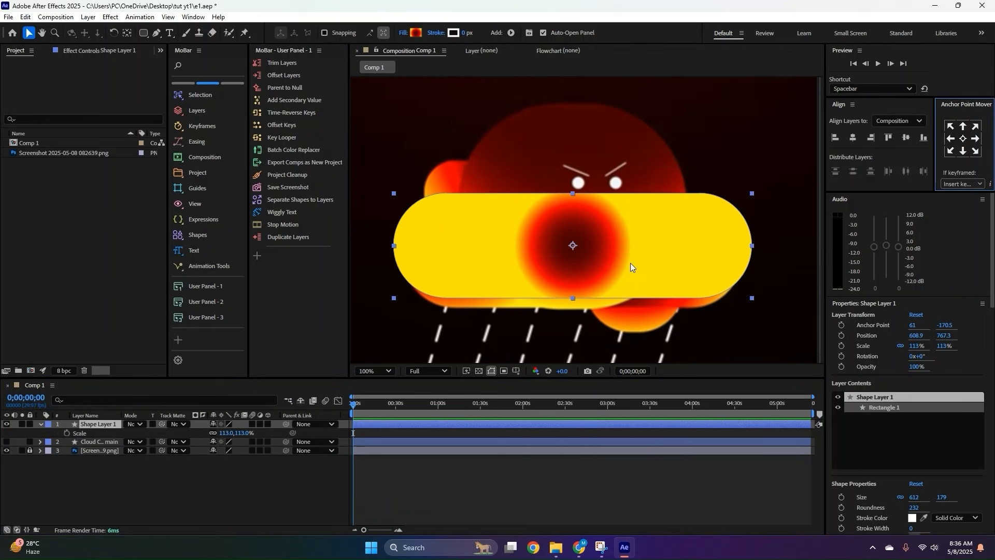
drag(630, 266, 630, 276)
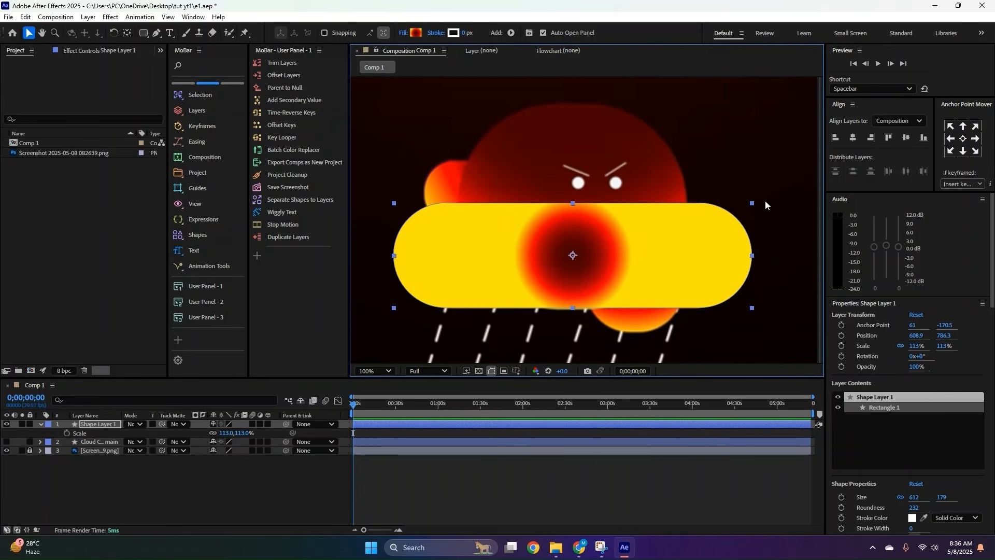
Place the pill below the reference cloud and reposition its gradient start and end points to blend from dark upper middle to yellow lower right.
drag(556, 247, 505, 223)
double_click(597, 285)
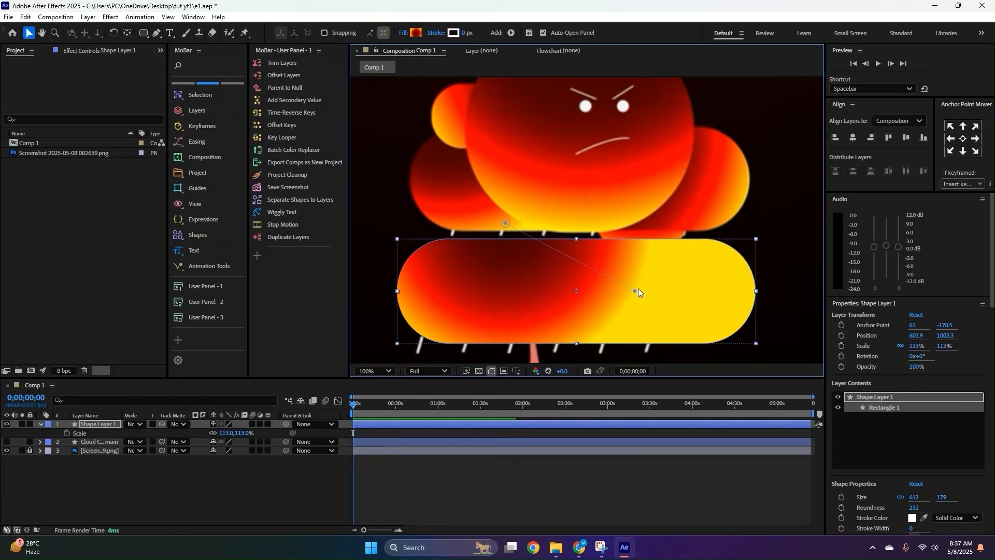
drag(637, 290, 715, 357)
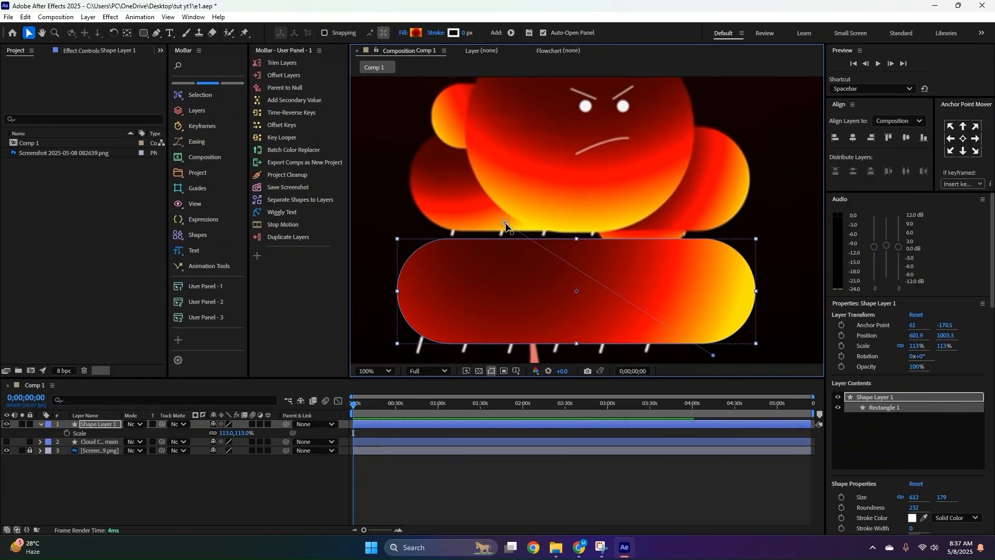
drag(506, 223, 514, 204)
drag(714, 356, 638, 340)
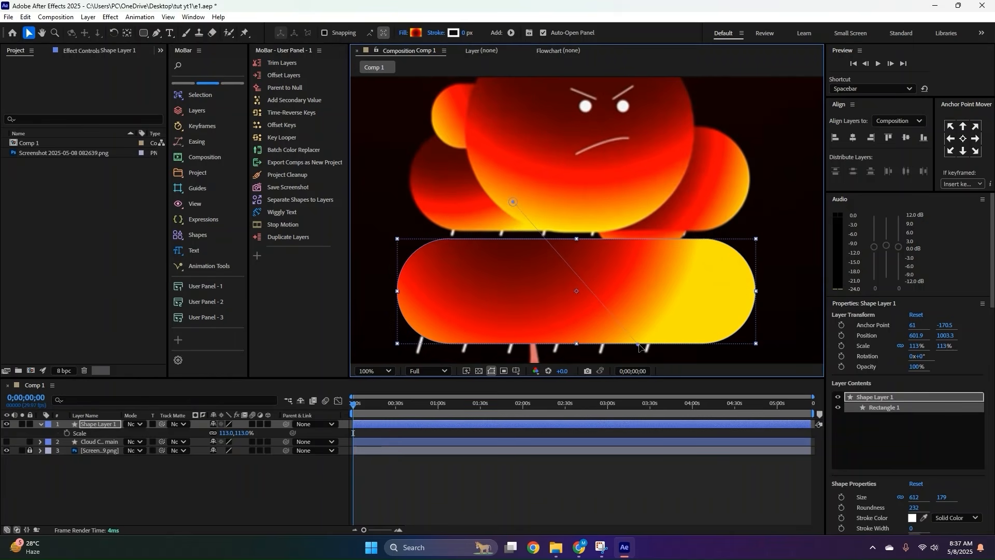
drag(512, 202, 534, 153)
drag(639, 341, 716, 334)
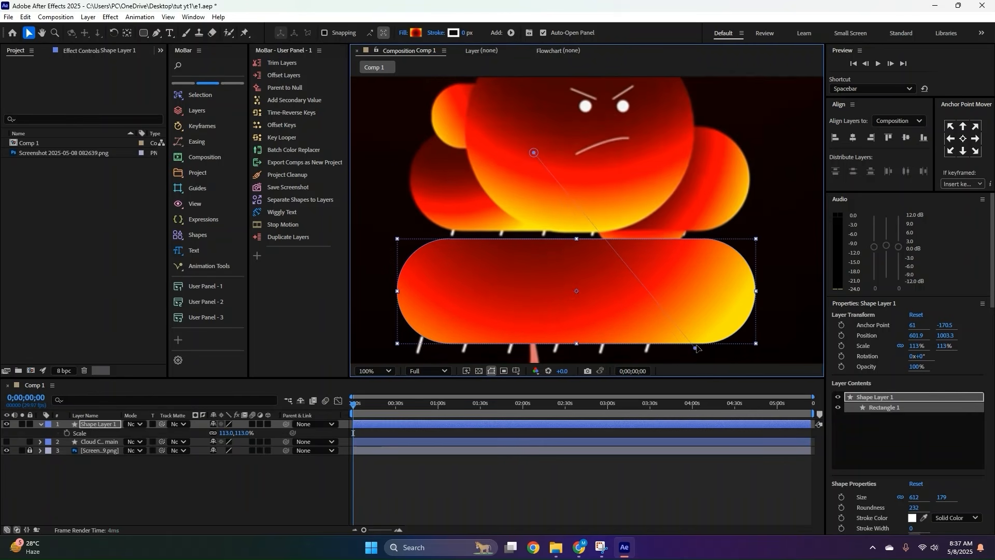
click(136, 472)
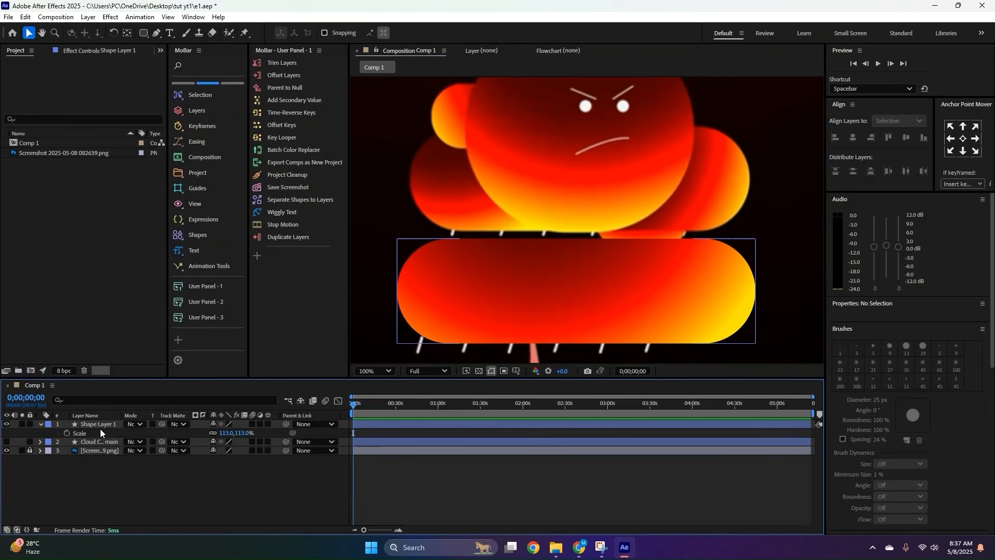
Rename the pill's shape layer as Circle 2.
click(99, 425)
click(40, 423)
right_click(91, 424)
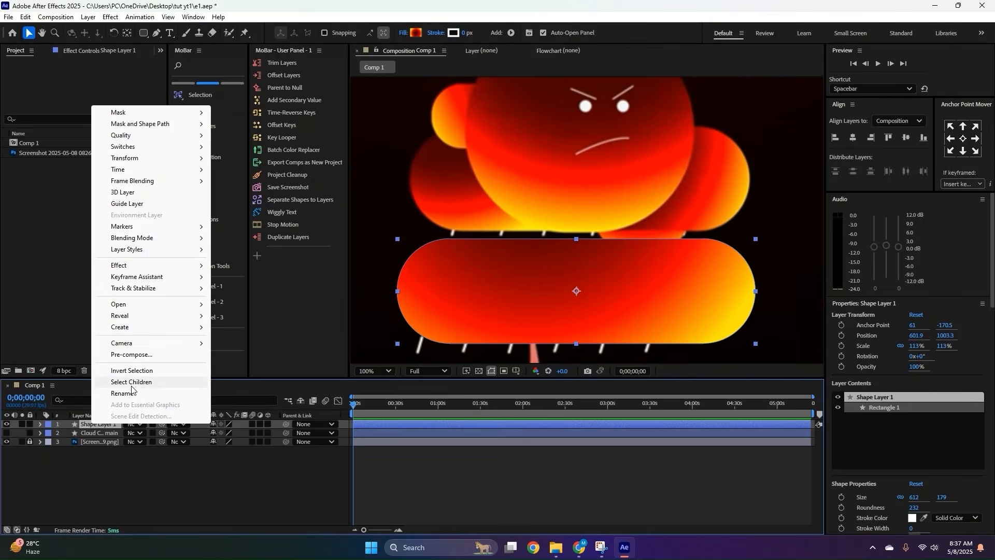
key(Escape)
right_click(106, 422)
click(126, 392)
text(C)
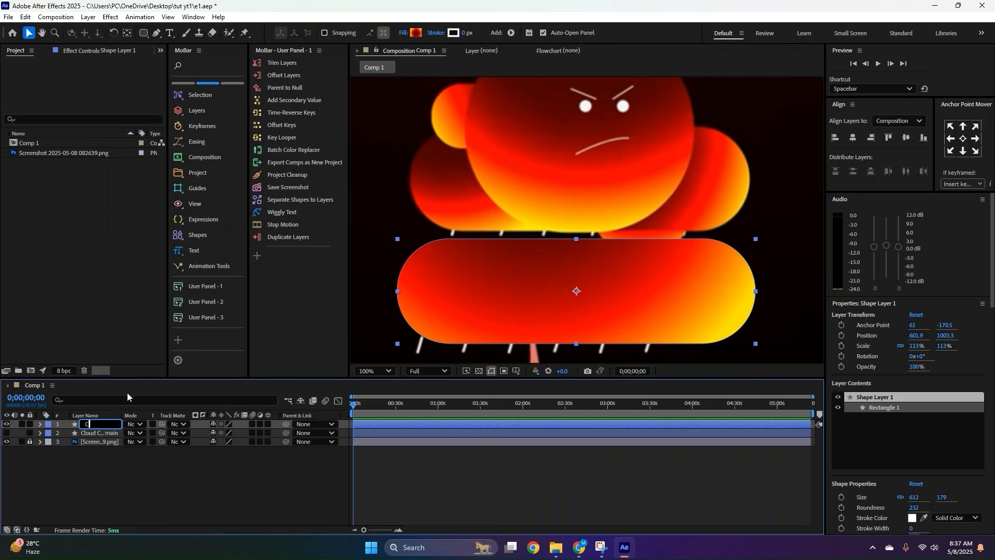
text(ircle 2)
key(Return)
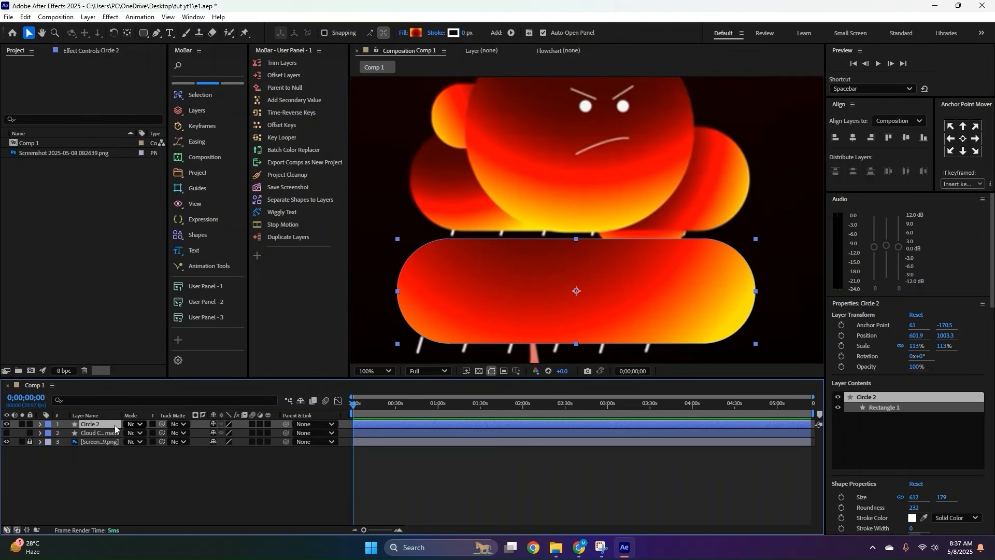
Reorder Circle 2 beneath the main cloud circle, move it back over the reference's lower cloud, and show the main circle.
drag(115, 428, 124, 439)
drag(632, 297, 668, 279)
click(6, 424)
click(48, 470)
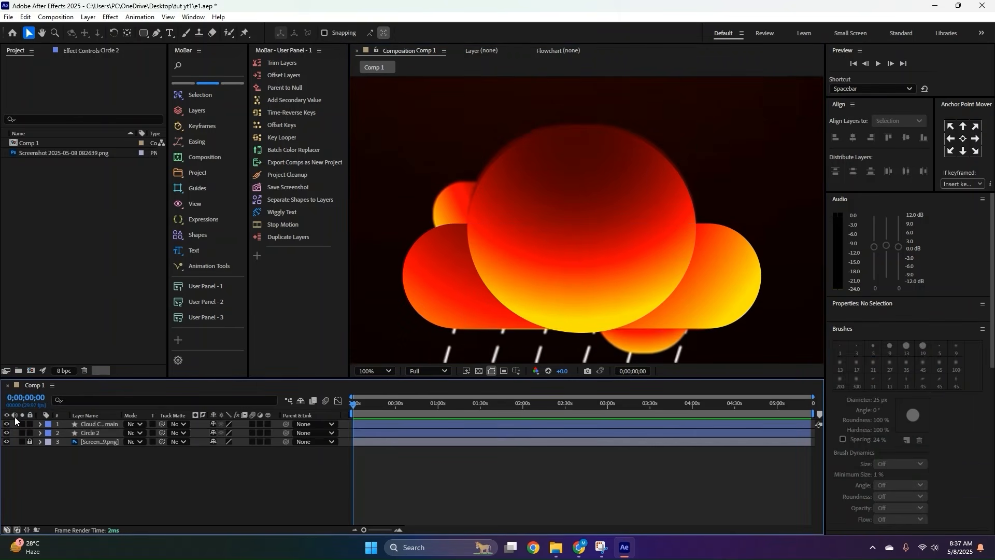
Compare both cloud shapes with the reference by switching their layers' visibility off and on.
drag(7, 425, 7, 433)
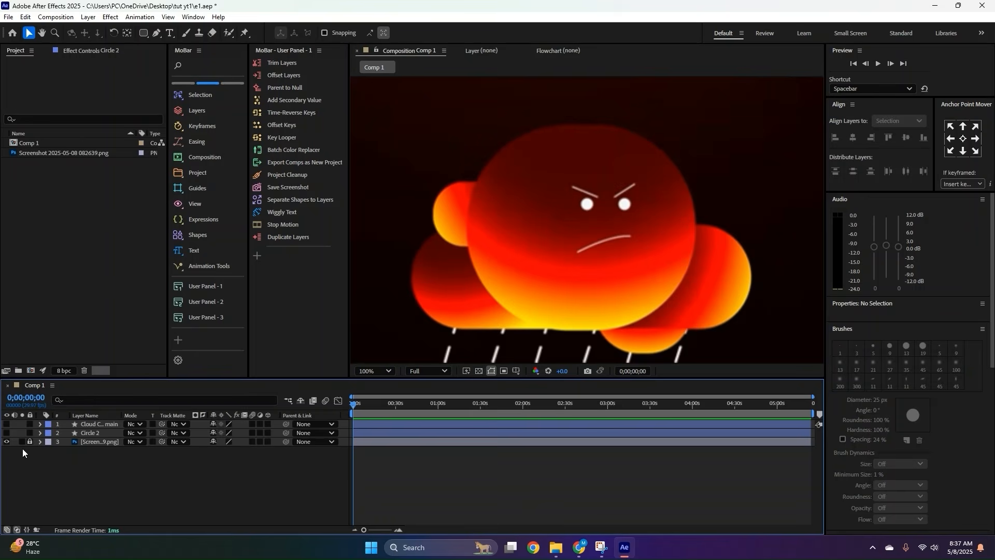
key(ctrl+a)
click(6, 425)
click(41, 456)
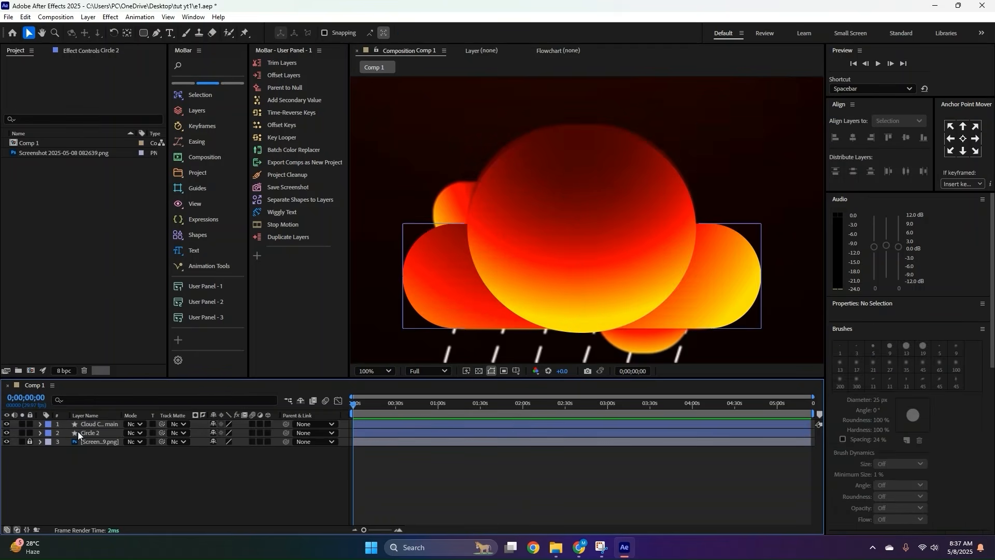
Apply the Shadow Studio 2 effect to the Cloud Circle main layer.
click(99, 424)
key(ctrl+space)
text(sh)
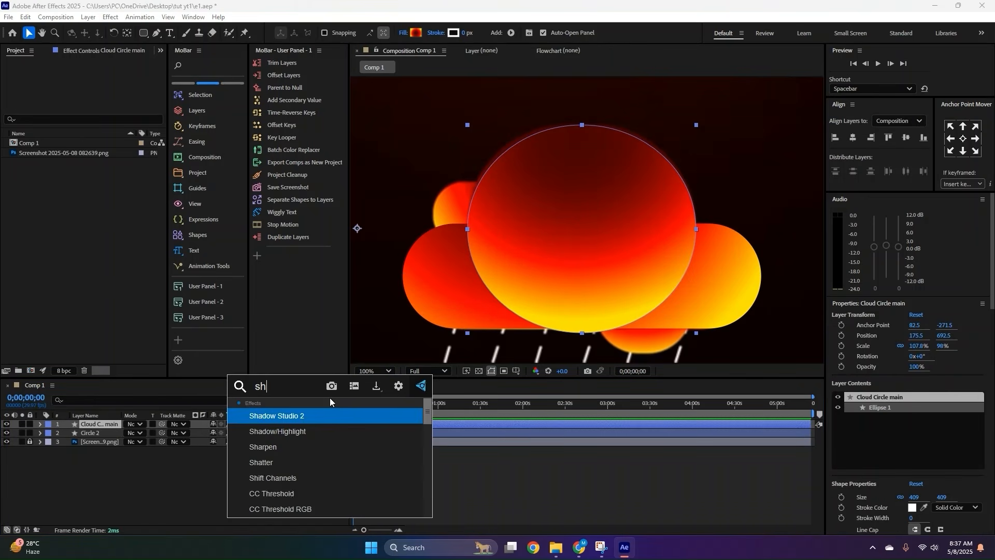
text(adow)
key(Return)
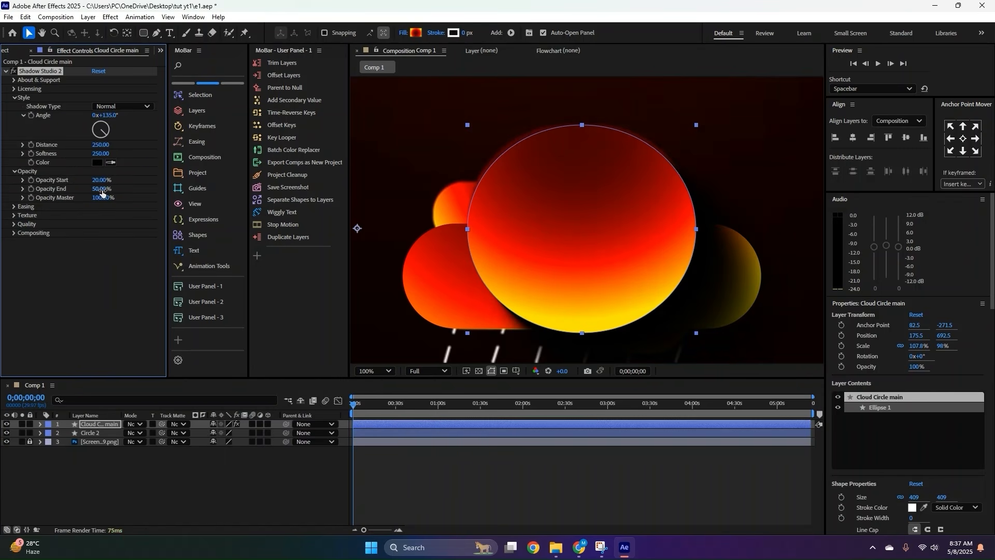
Set the shadow's Opacity End to 0% and Opacity Master to 5%.
drag(101, 193, 2, 194)
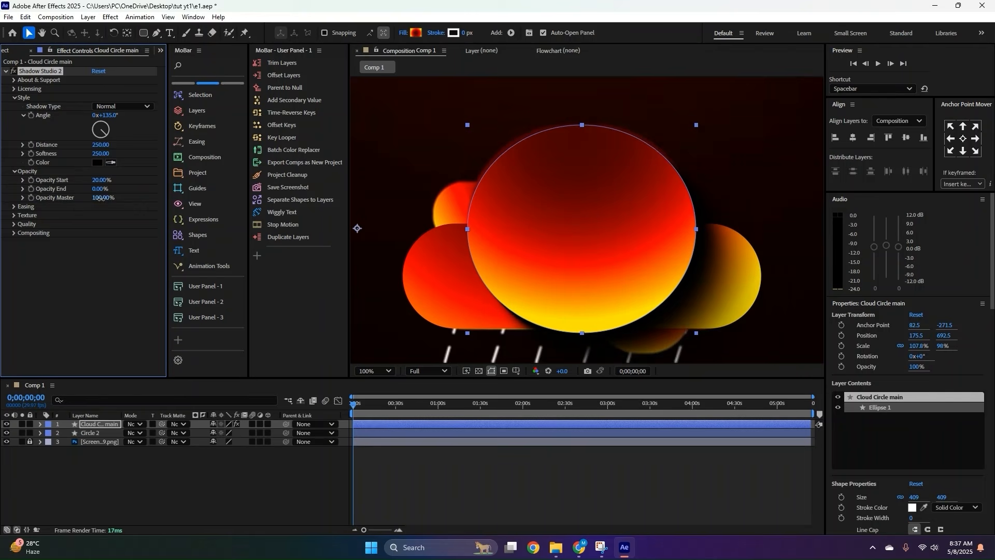
drag(101, 198, 40, 203)
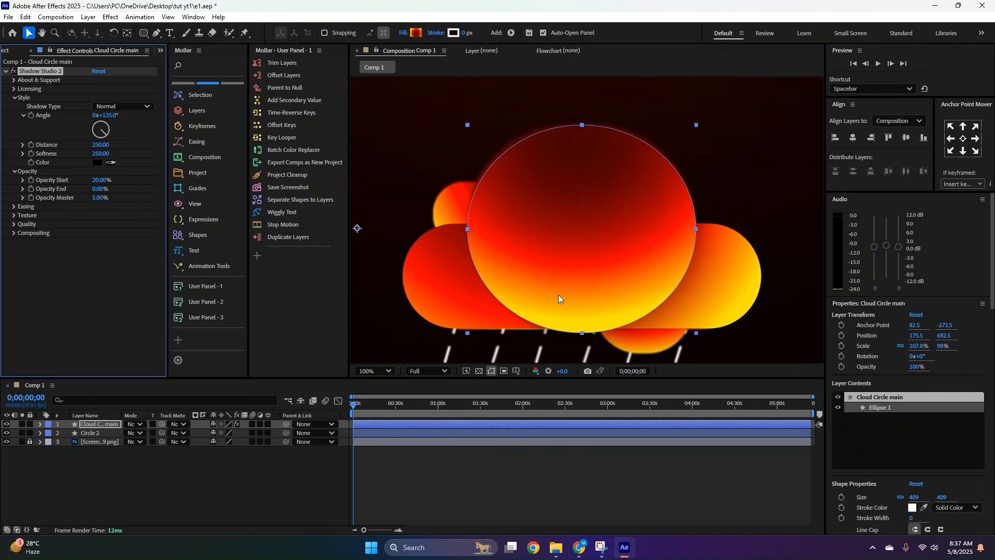
click(80, 448)
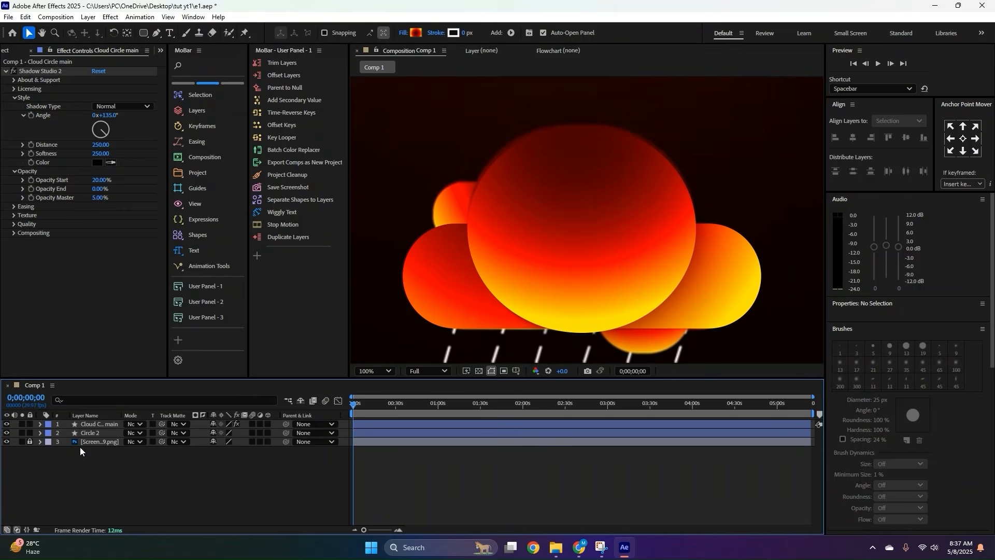
Hide both cloud layers and draw a rounded rectangle about 255 by 127 px over the reference's small upper-left lobe.
click(6, 433)
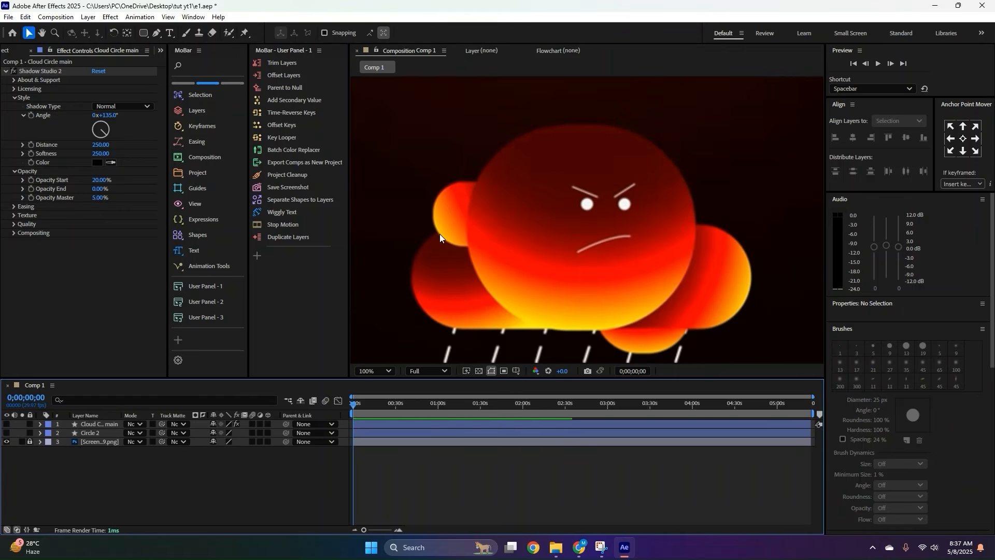
scroll(438, 197, up, 2)
drag(439, 196, 807, 165)
scroll(468, 110, down, 1)
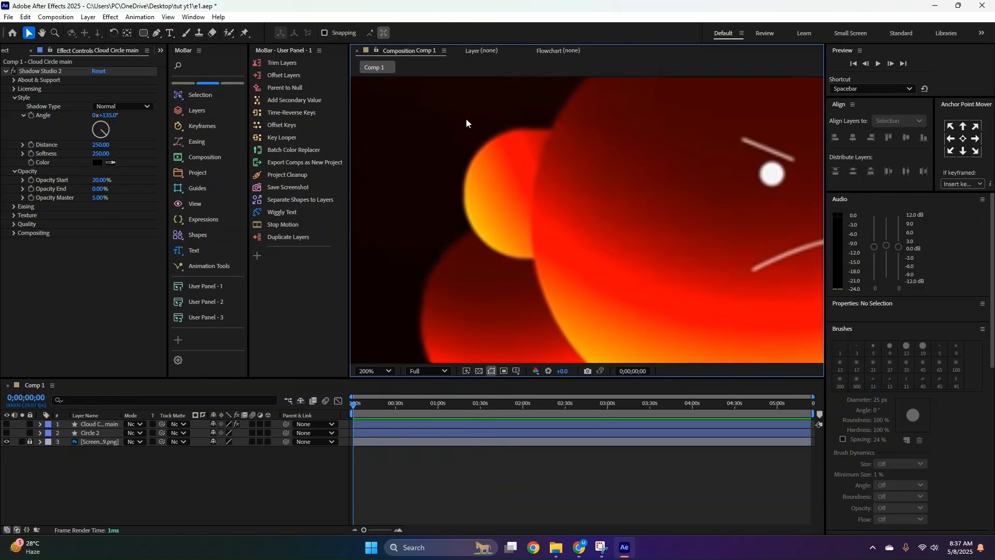
drag(465, 118, 469, 144)
drag(144, 35, 190, 67)
mouse_move(723, 155)
mouse_down()
mouse_move(479, 247)
mouse_move(457, 295)
mouse_up()
key(v)
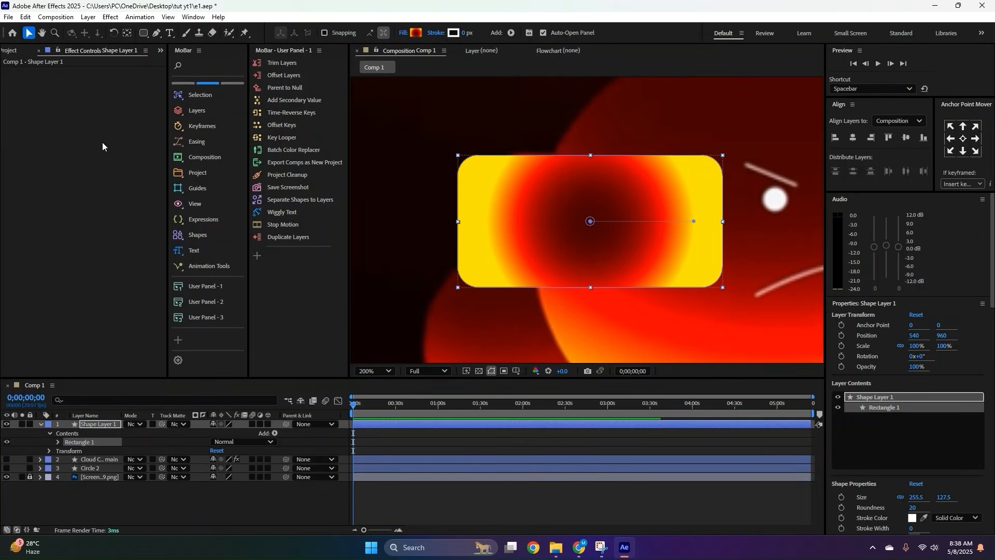
Set the new rectangle's path roundness to 312 to form a pill with fully round ends.
click(58, 442)
click(67, 467)
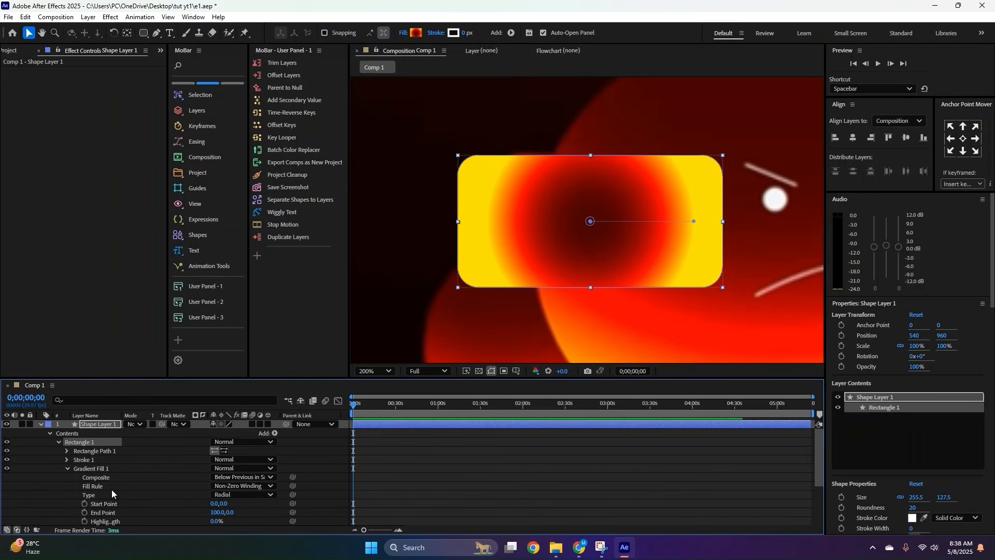
click(66, 450)
drag(223, 477, 243, 477)
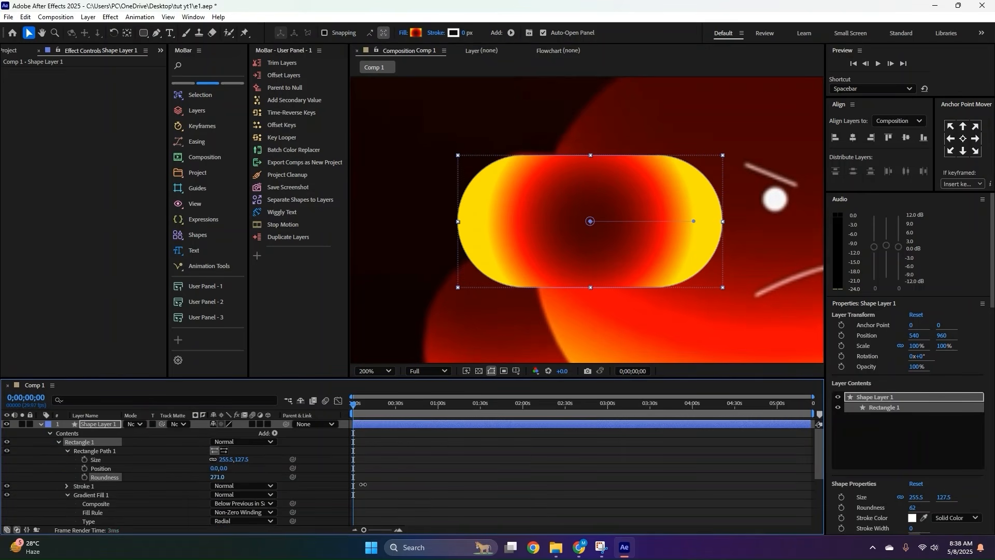
click(40, 423)
Reposition the pill and its radial gradient's start and end points so the lobe shades from dark red to yellow at its outer edge.
drag(623, 211, 625, 311)
drag(614, 282, 597, 238)
drag(571, 273, 566, 294)
drag(686, 302, 670, 202)
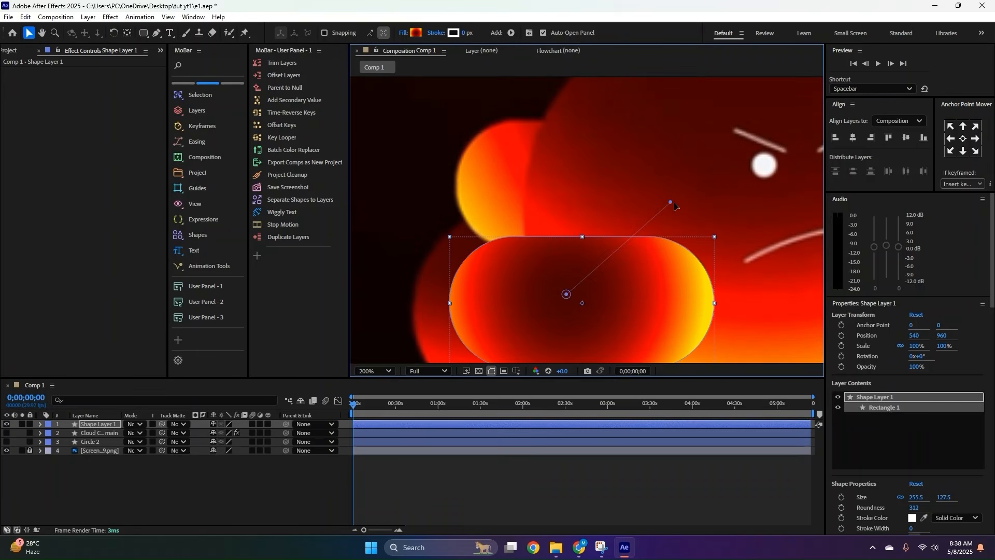
drag(566, 294, 604, 157)
click(311, 482)
Place the new pill layer beneath the Circle 2 layer and show both hidden cloud layers again.
scroll(604, 156, down, 1)
mouse_move(100, 424)
mouse_down()
mouse_move(94, 446)
mouse_move(97, 426)
mouse_up()
drag(111, 434, 103, 443)
drag(7, 432, 7, 424)
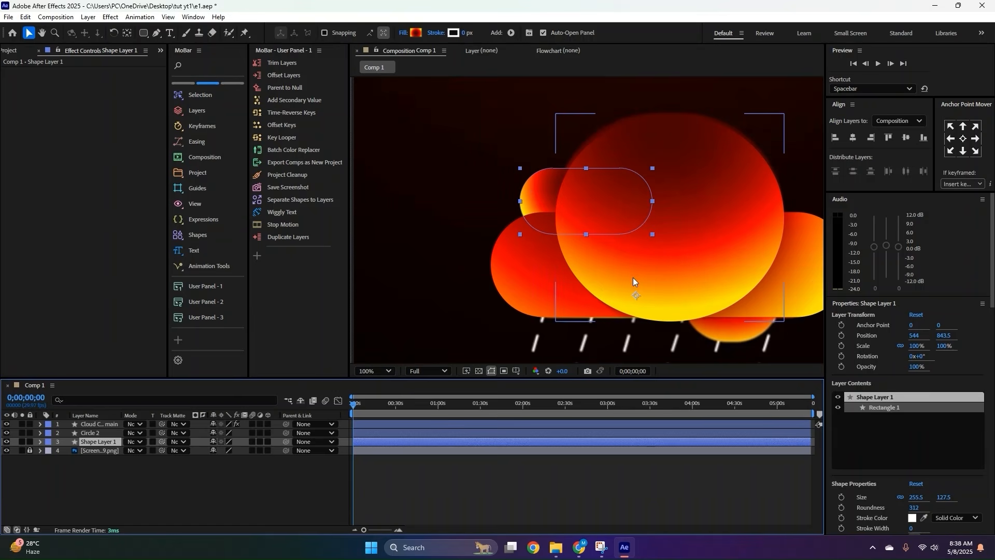
drag(624, 257, 494, 232)
click(141, 464)
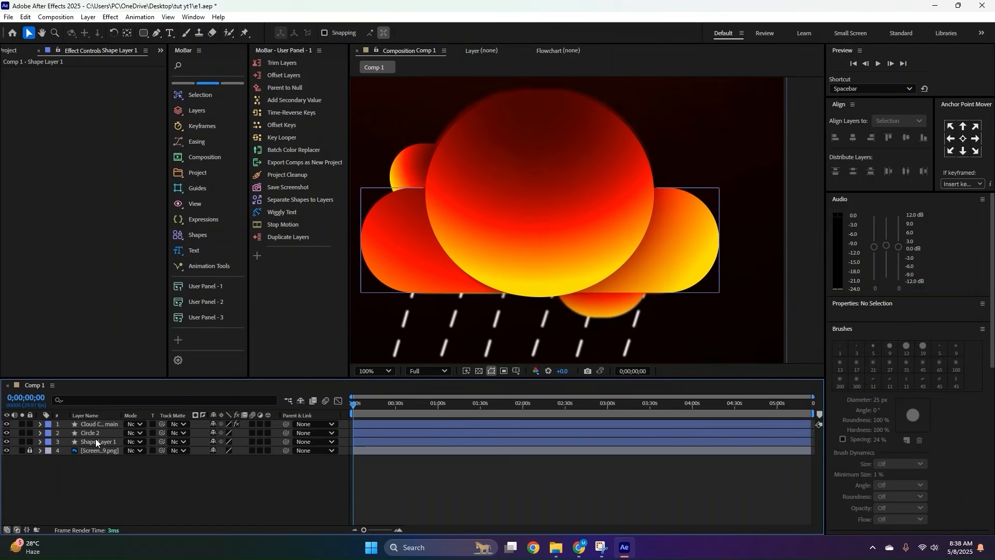
Duplicate the small pill layer, centre the copy's anchor point, and move the copy over the reference's small lower-right lobe.
click(99, 442)
key(ctrl+d)
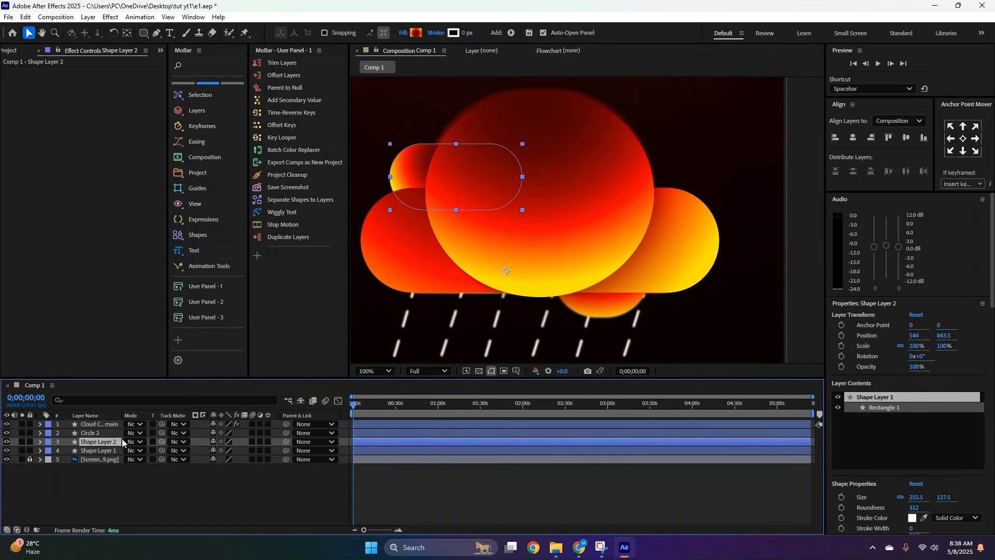
click(964, 139)
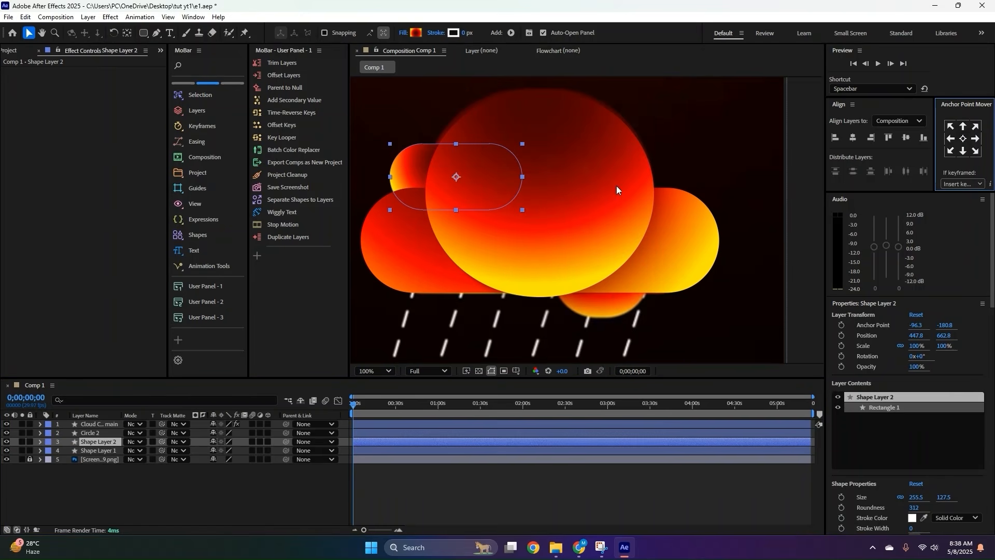
drag(460, 182, 611, 301)
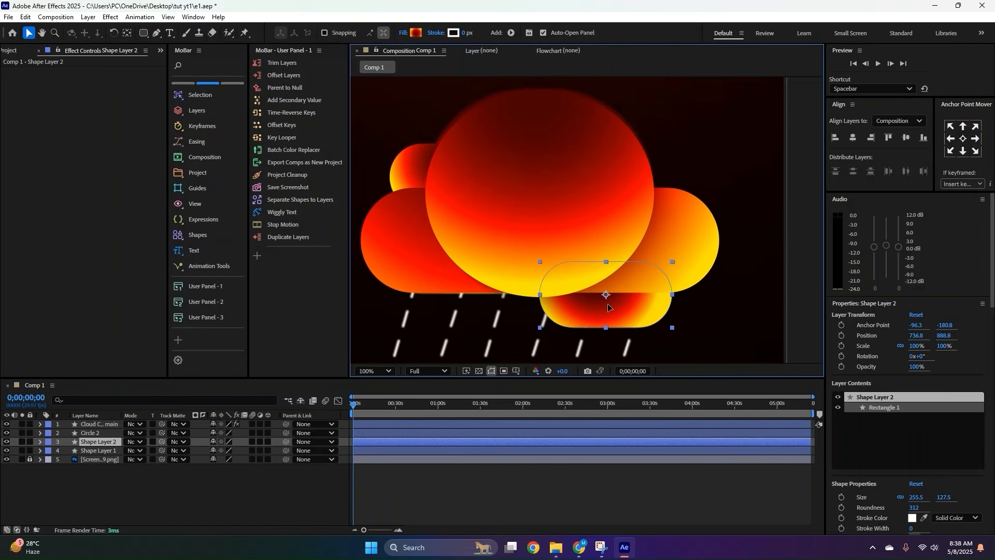
Rotate the duplicated pill to -89°, scale it to 132.9% across its width, and fit it over the lower lobe behind the main circle.
key(r)
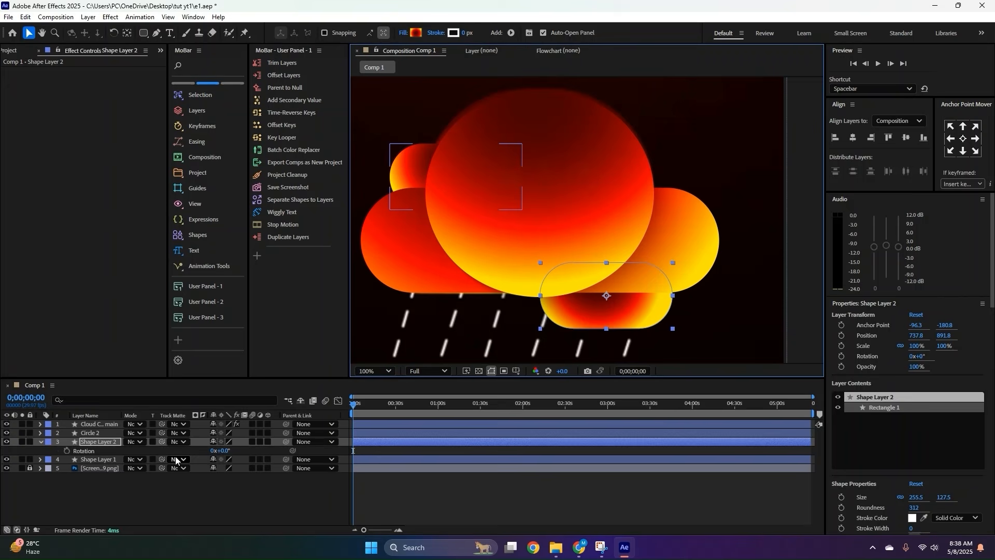
drag(221, 450, 191, 461)
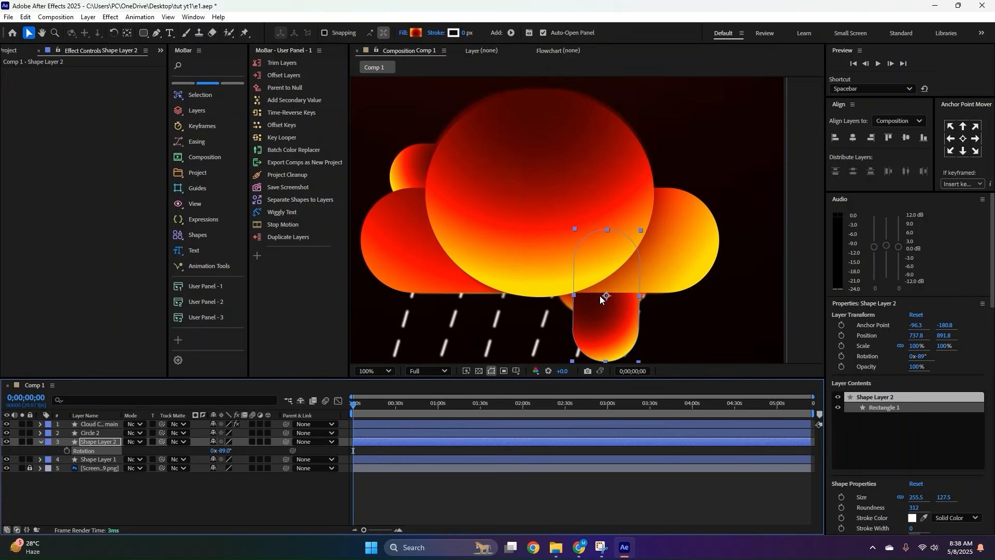
drag(607, 311, 624, 259)
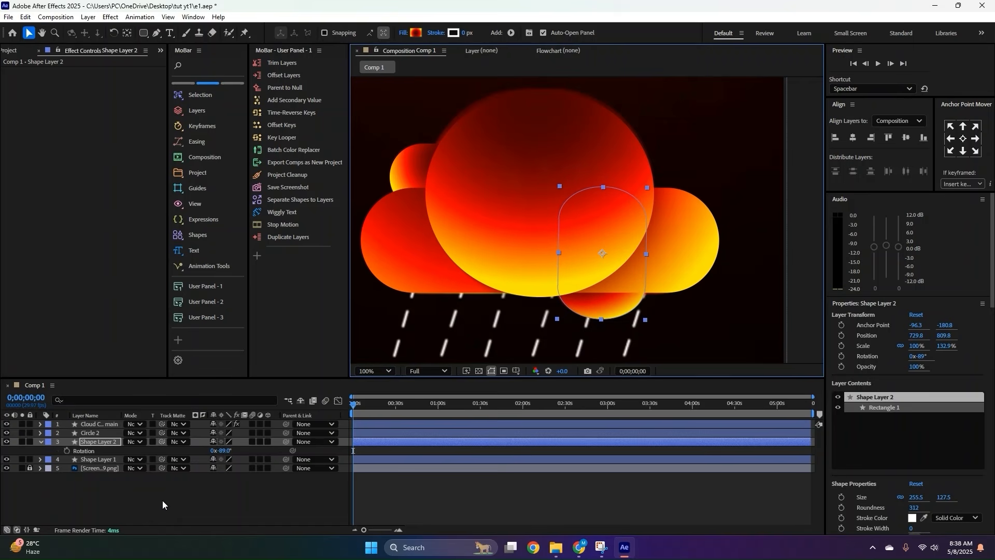
click(166, 515)
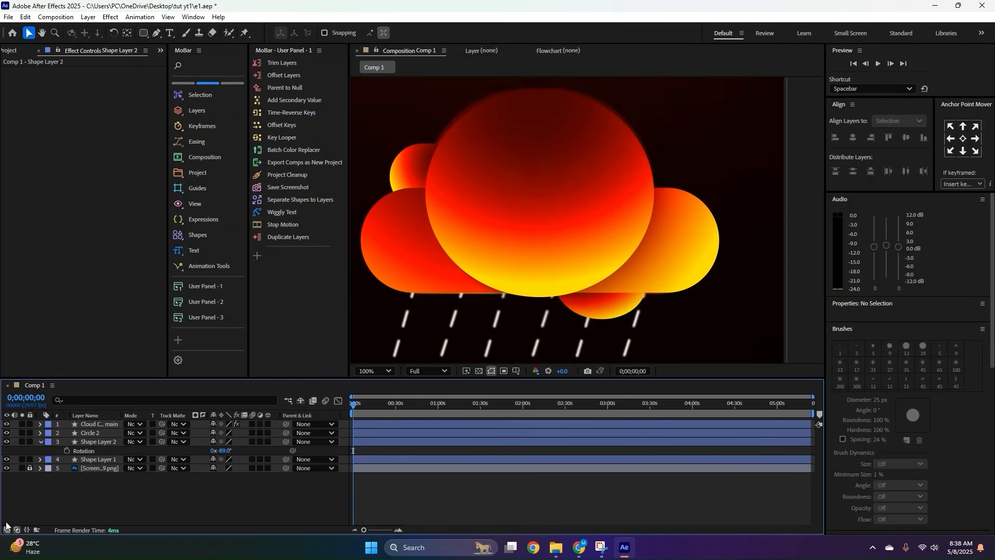
click(40, 442)
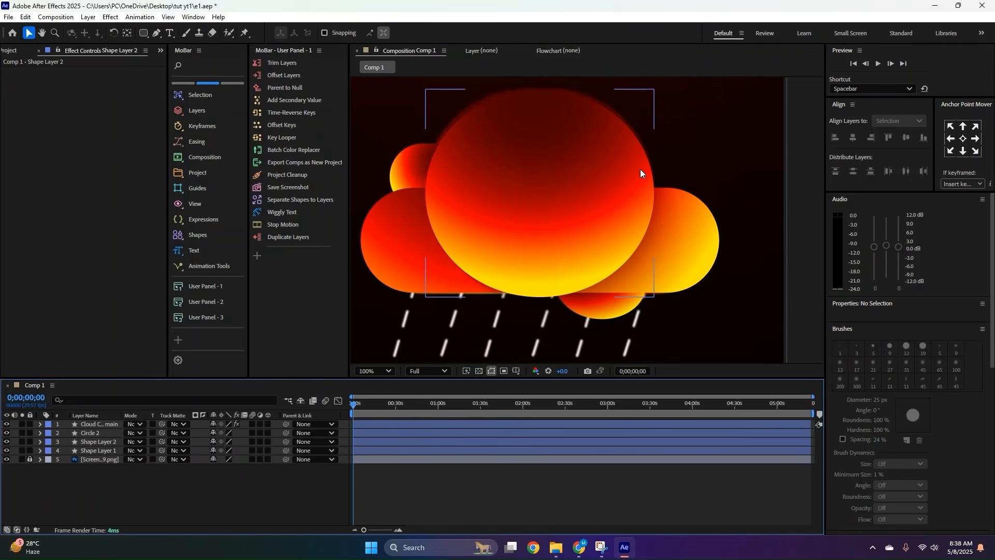
Move all the cloud shape layers down together so they sit below the reference cloud for comparison.
scroll(652, 176, down, 4)
drag(660, 179, 512, 250)
drag(585, 224, 581, 289)
click(618, 283)
scroll(621, 267, up, 2)
scroll(575, 311, down, 3)
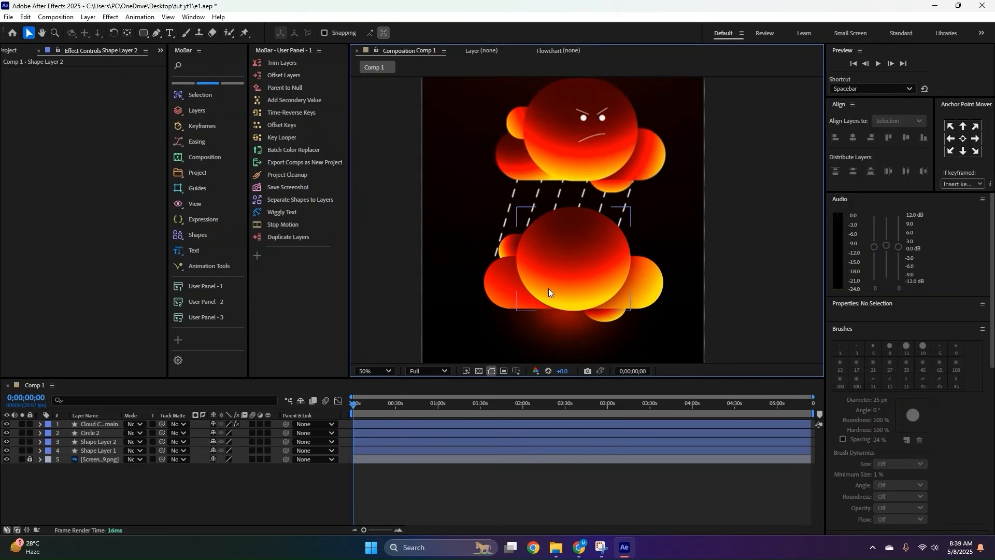
Move the Circle 2 pill's gradient start point down behind the main circle and its end point slightly outward.
click(487, 292)
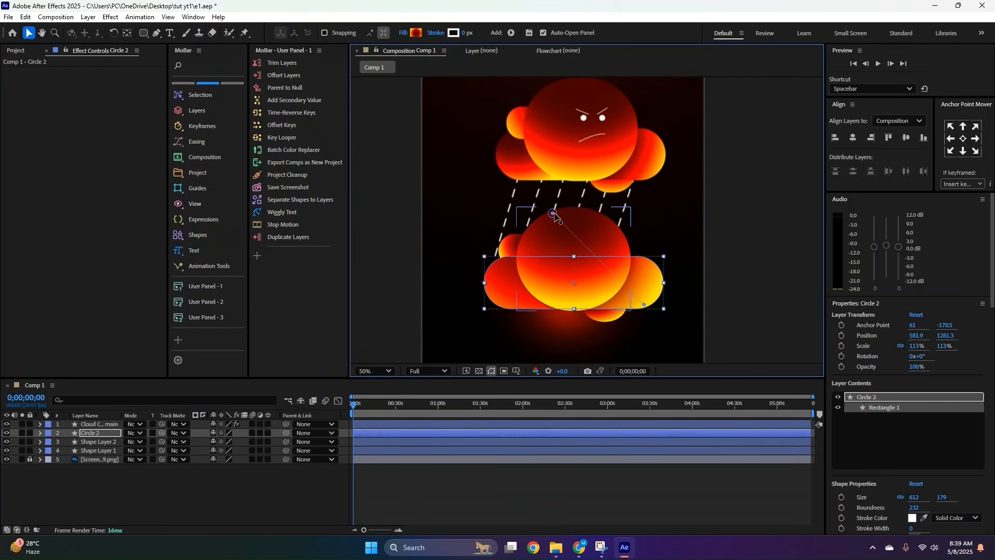
drag(552, 213, 558, 243)
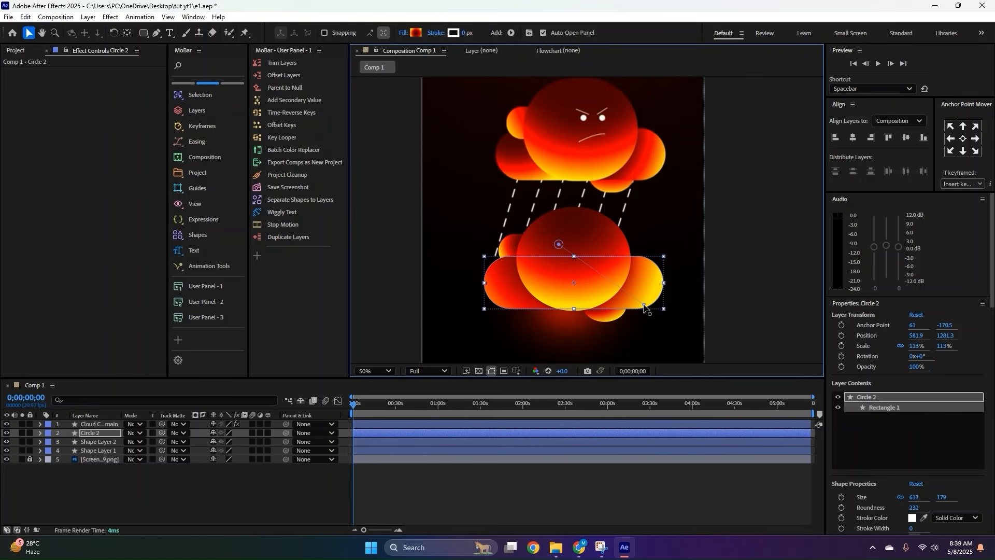
drag(643, 305, 652, 310)
click(734, 297)
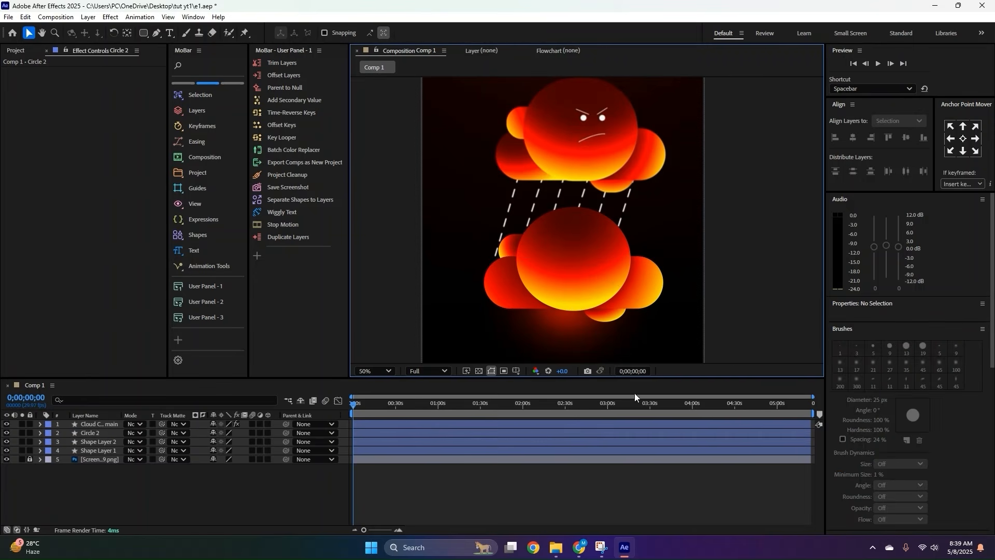
Draw a circle about 26.5 px wide over the reference face's left eye with the Ellipse tool.
drag(570, 210, 563, 250)
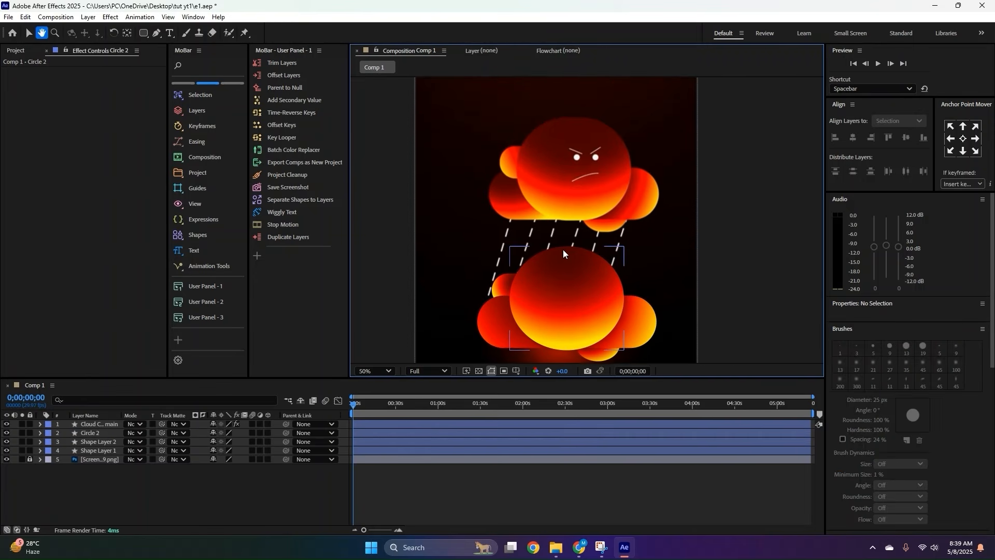
scroll(604, 150, up, 4)
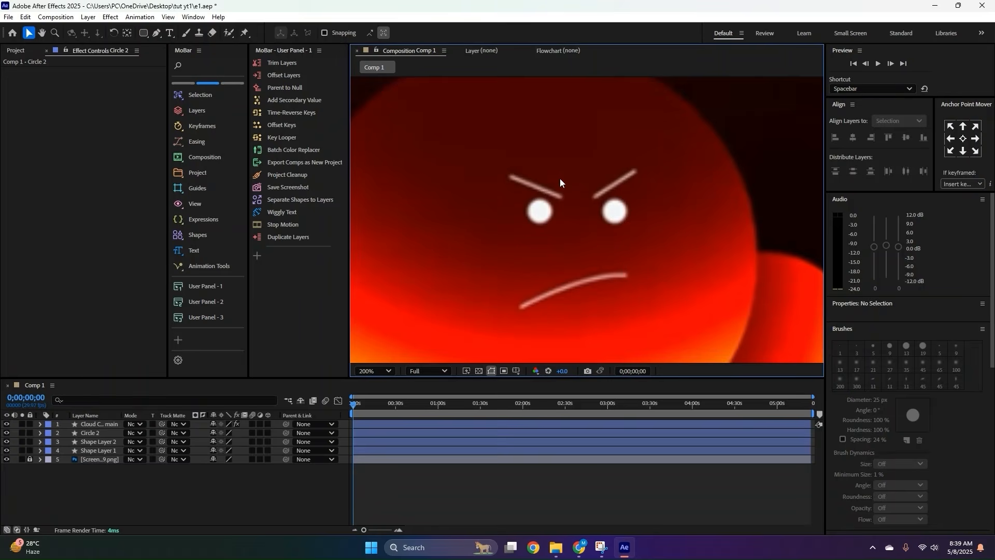
click(144, 35)
click(162, 56)
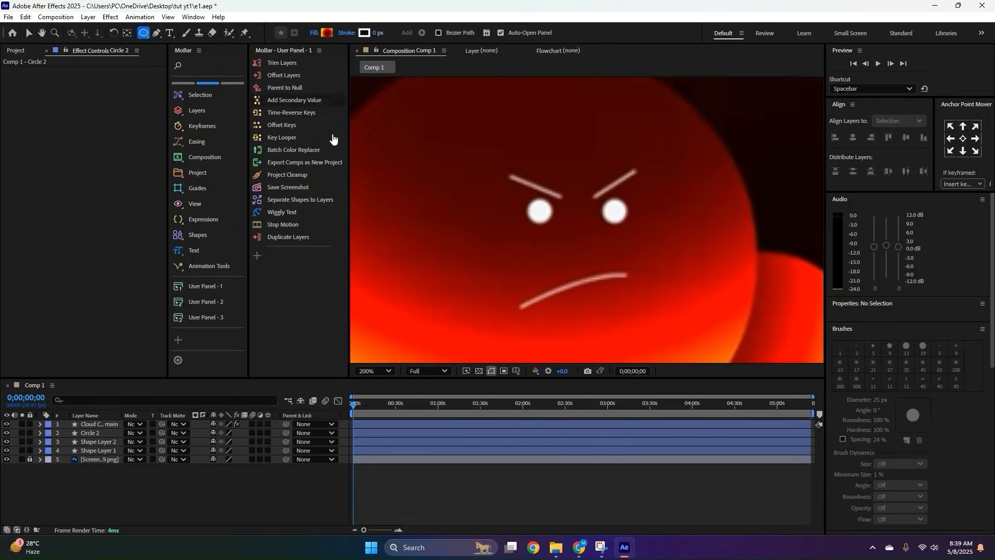
scroll(522, 218, up, 1)
mouse_move(499, 186)
mouse_down()
mouse_move(519, 186)
mouse_move(546, 235)
mouse_up()
key(v)
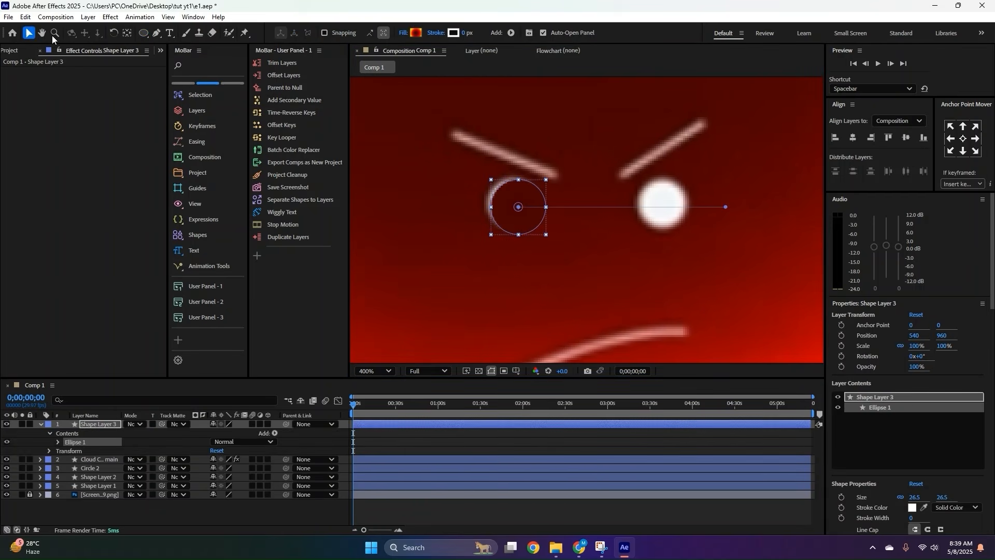
Change the left eye circle's fill from a gradient to solid white.
click(402, 32)
click(461, 246)
click(509, 302)
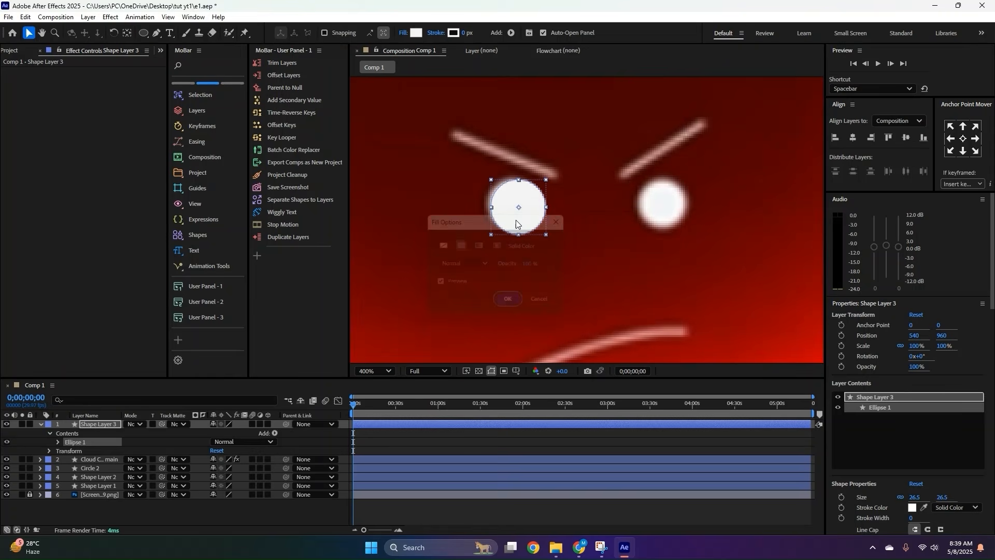
Duplicate the left eye's shape layer and place the copy over the reference's right eye.
key(ctrl+d)
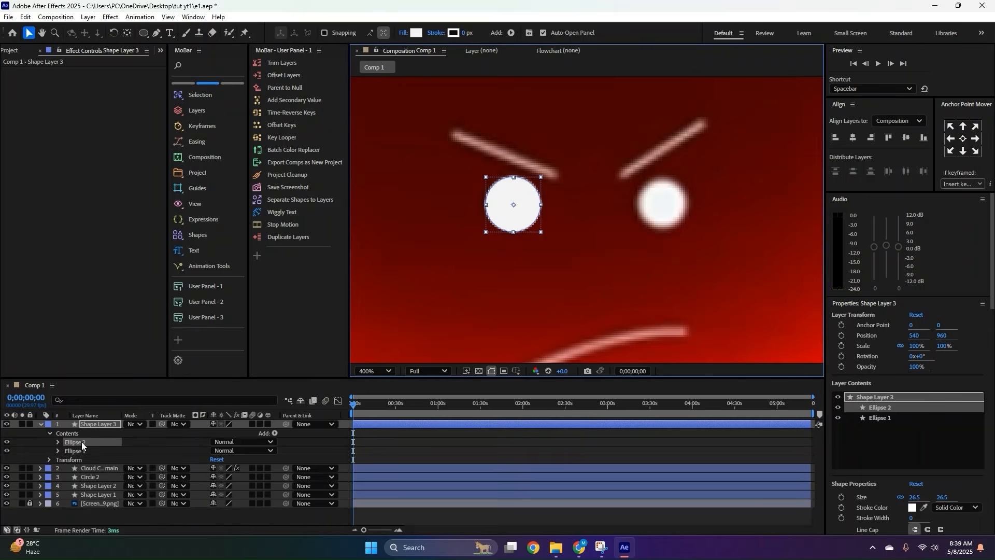
key(Delete)
click(41, 424)
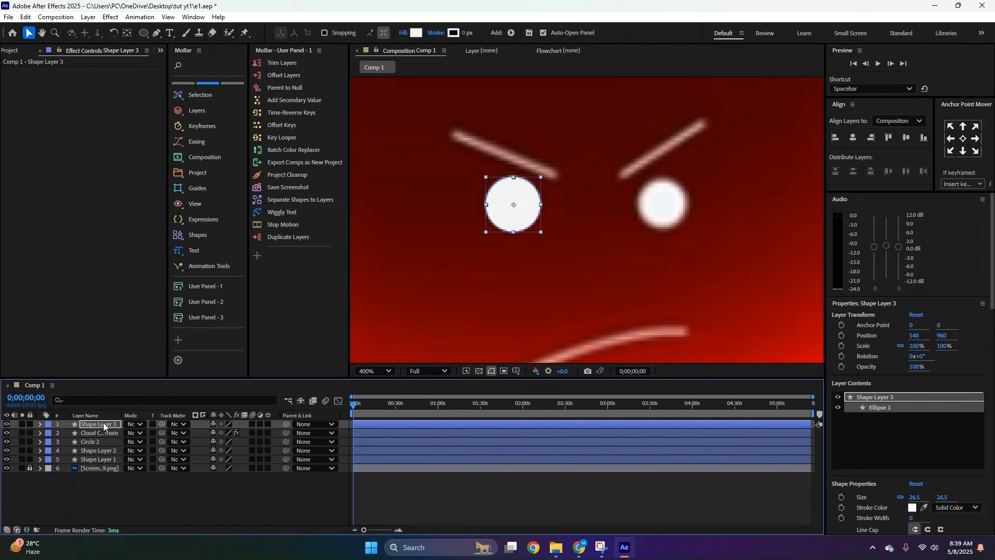
click(103, 424)
key(ctrl+d)
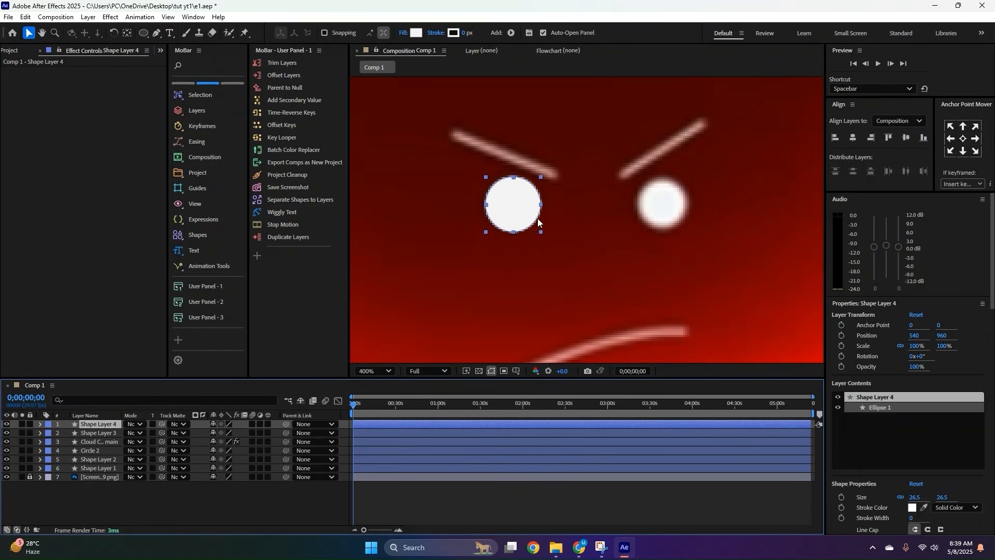
drag(537, 218, 655, 216)
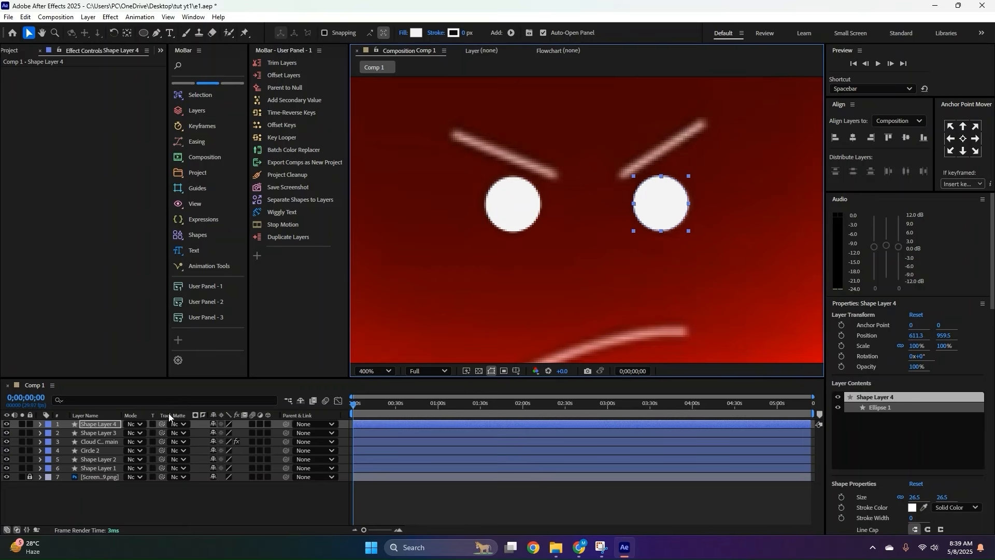
Rename the two eye layers Left eye and Right eye to match their positions on the face.
right_click(113, 432)
click(129, 415)
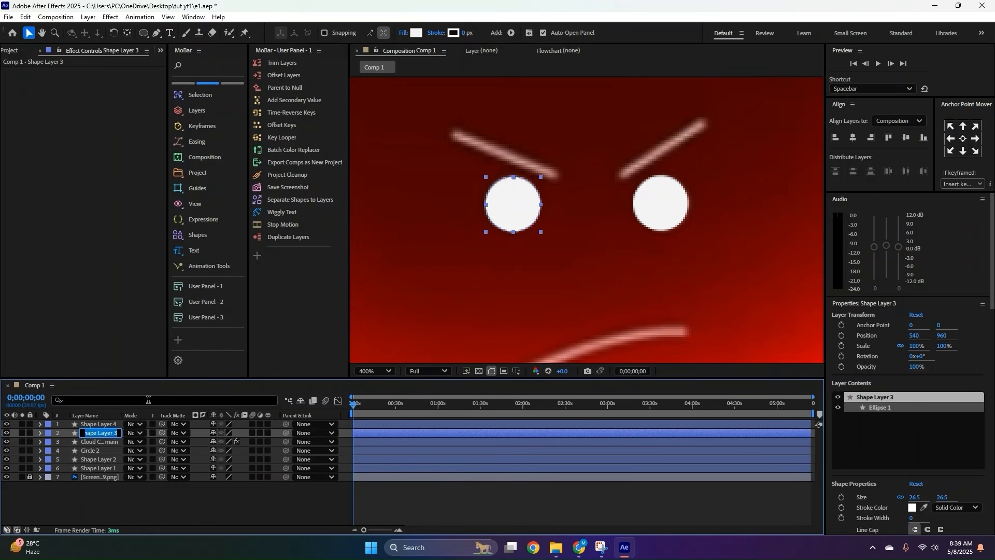
text(Left eye)
key(Return)
click(103, 424)
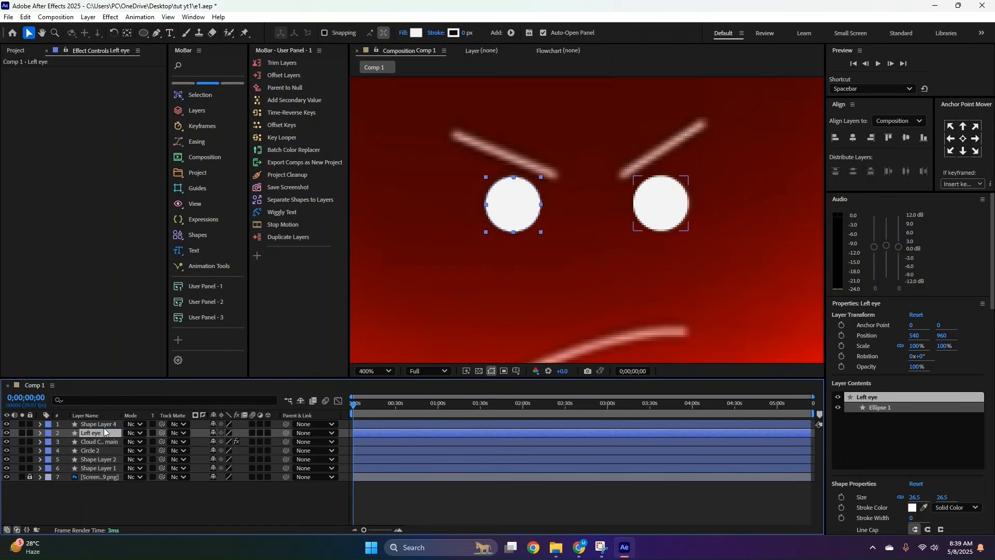
right_click(104, 424)
click(129, 409)
text(Right eye)
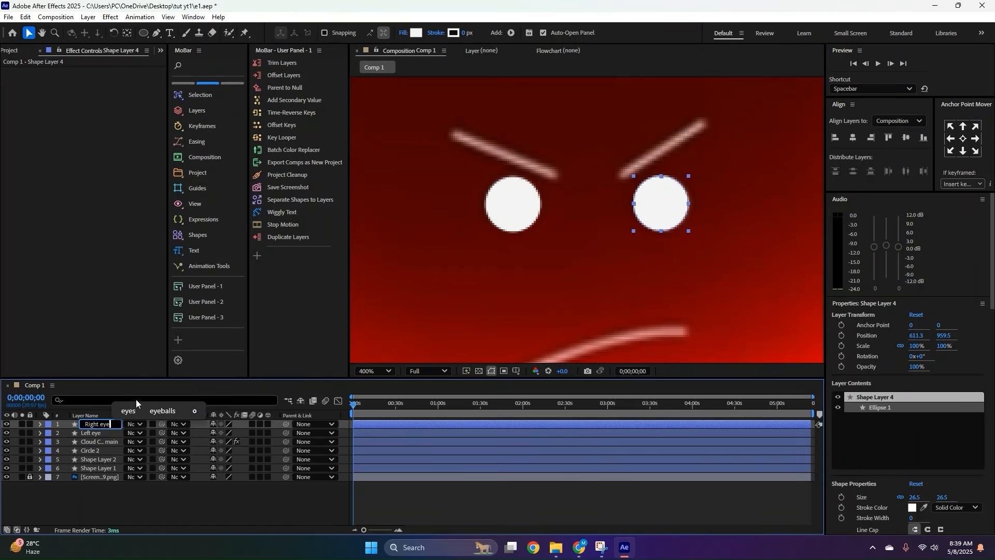
key(Return)
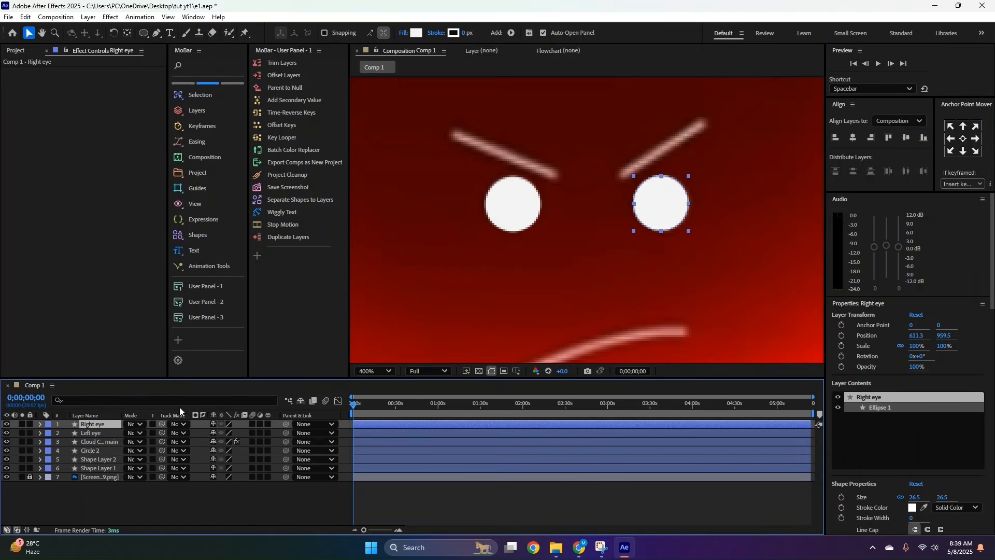
Draw a straight two-point path along the reference's left eyebrow with the Pen tool on a new shape layer.
click(44, 511)
click(157, 34)
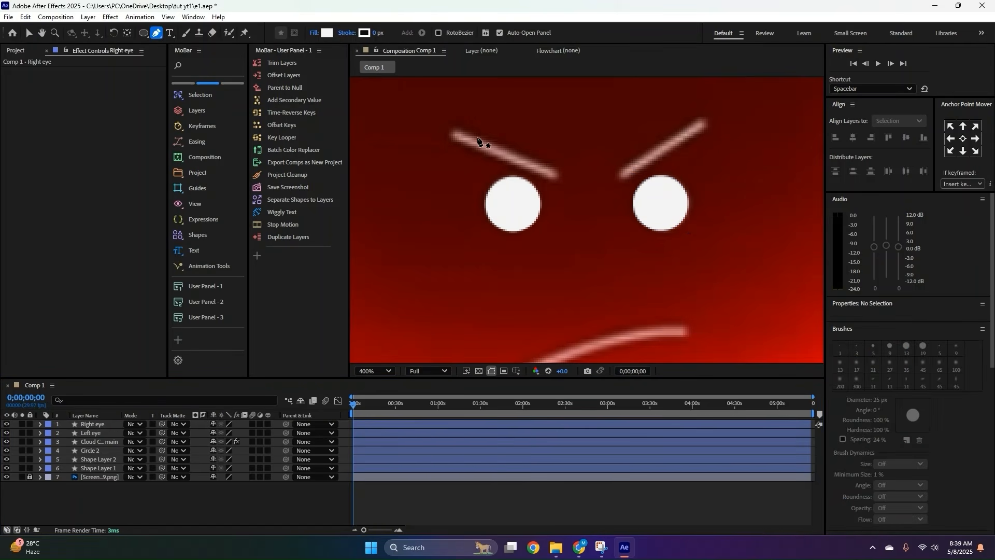
click(454, 131)
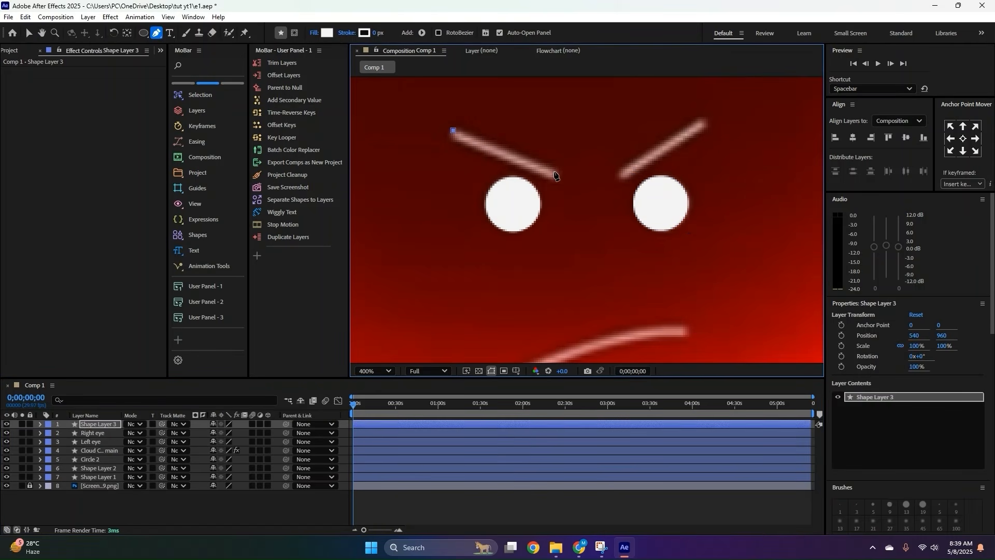
shift+click(555, 175)
key(ctrl+z)
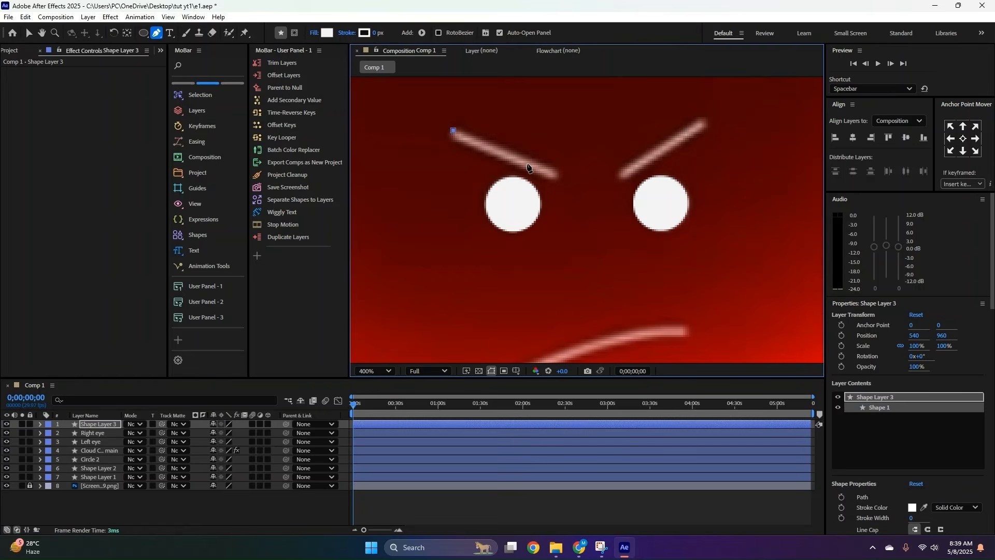
click(555, 176)
key(v)
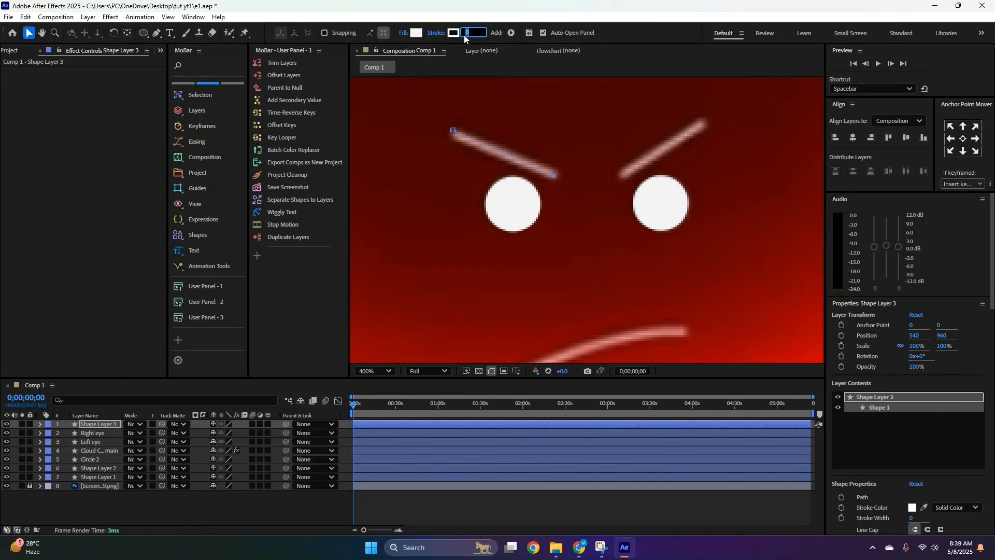
Set the left eyebrow's stroke width to 7 px and its fill to None.
text(7)
key(Return)
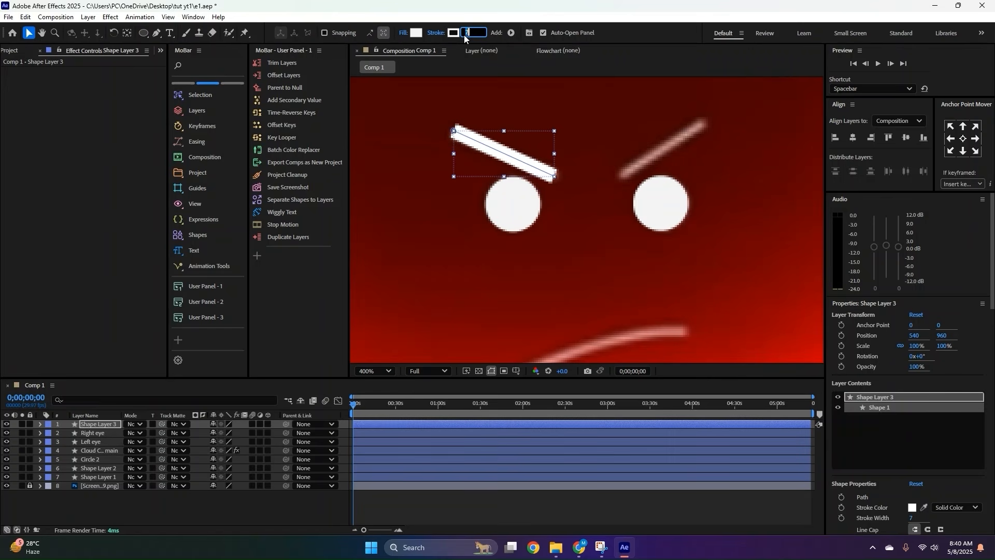
click(402, 32)
click(518, 245)
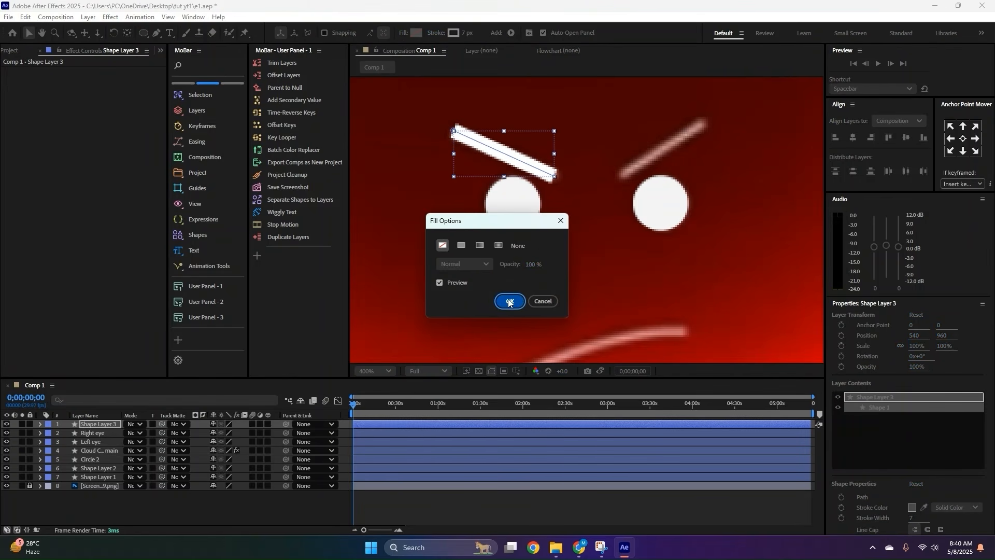
click(510, 301)
Set the left eyebrow's stroke width to 5 px.
click(464, 32)
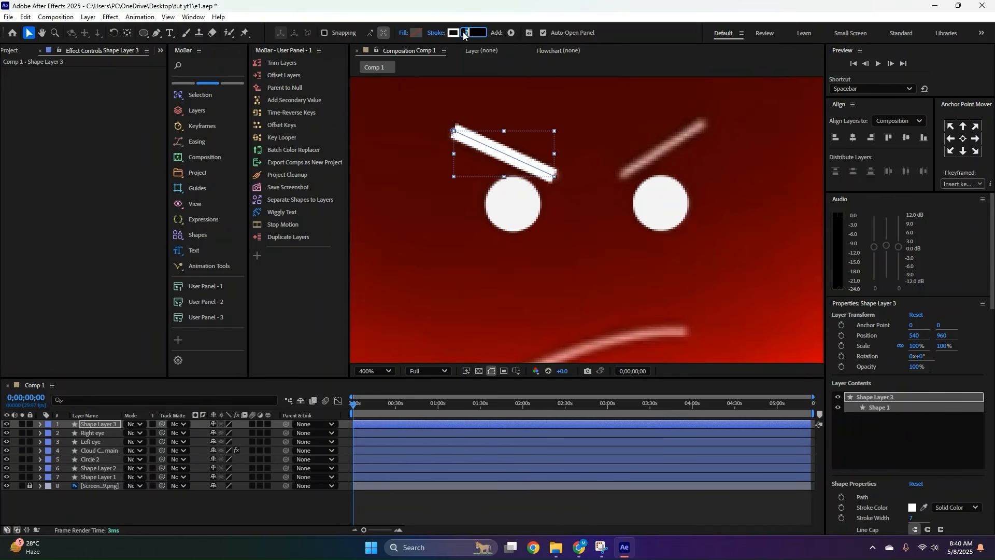
text(5)
key(Return)
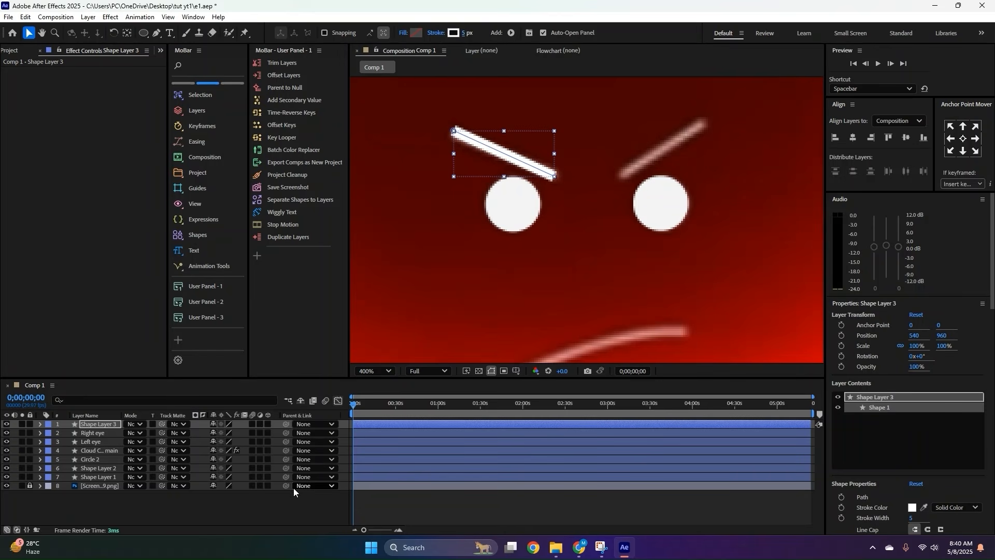
Rename the left eyebrow's shape layer Left eyebrow.
click(138, 511)
click(105, 424)
right_click(105, 424)
click(132, 391)
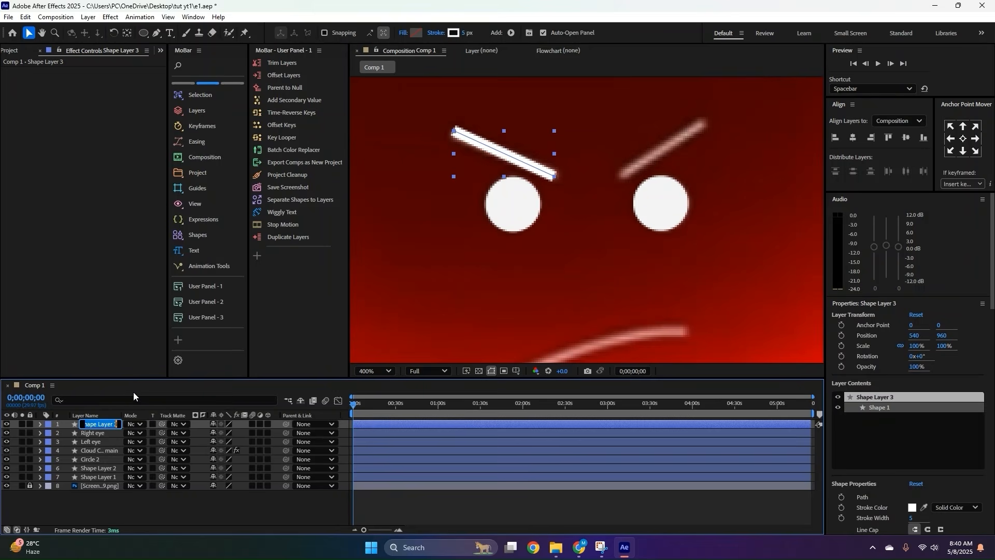
text(Left eyebrow)
key(Return)
Duplicate the Left eyebrow layer and rename the copy right eyebrow.
key(ctrl+d)
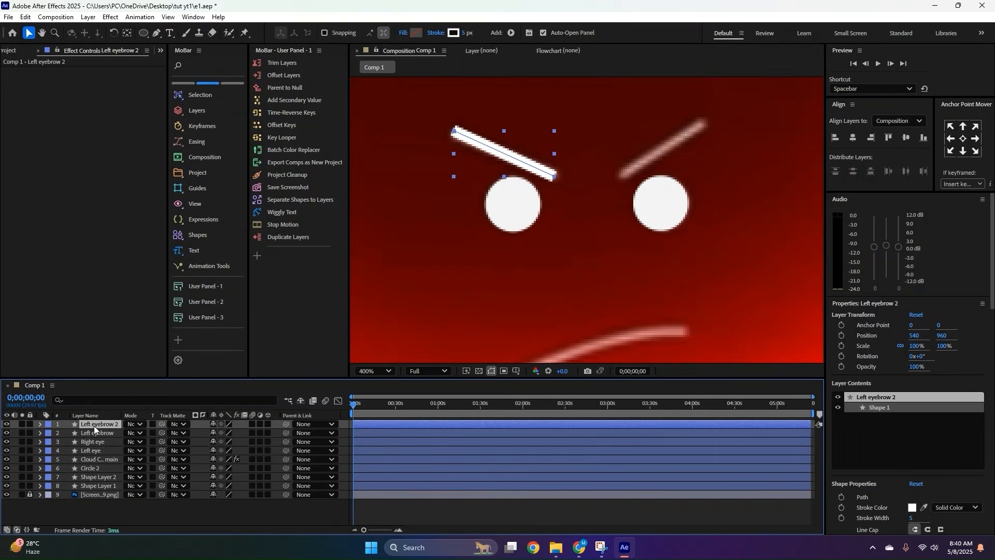
right_click(94, 425)
click(123, 392)
text(right eye)
text(brow)
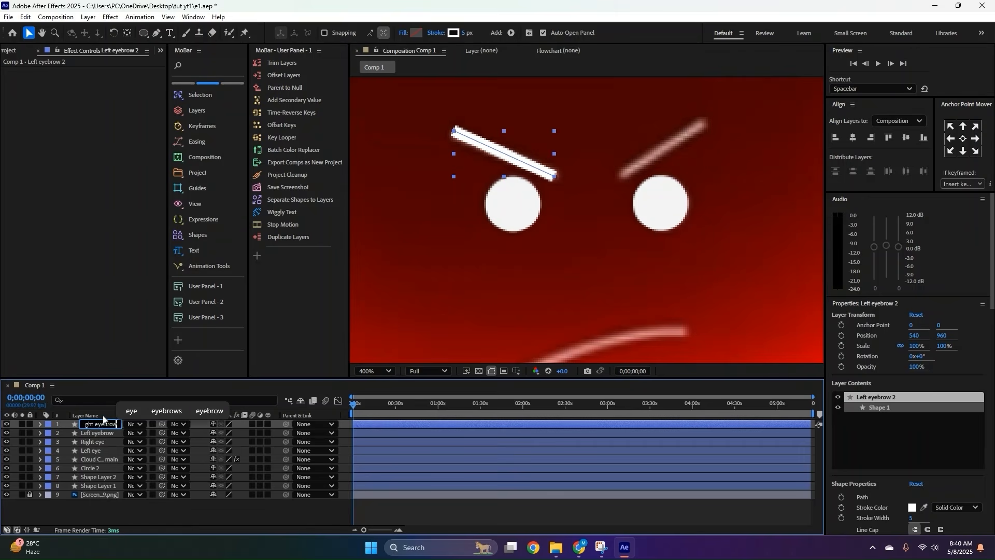
key(Return)
Center the right eyebrow's anchor point, rotate it to 124°, and place it over the reference's right eyebrow.
click(964, 139)
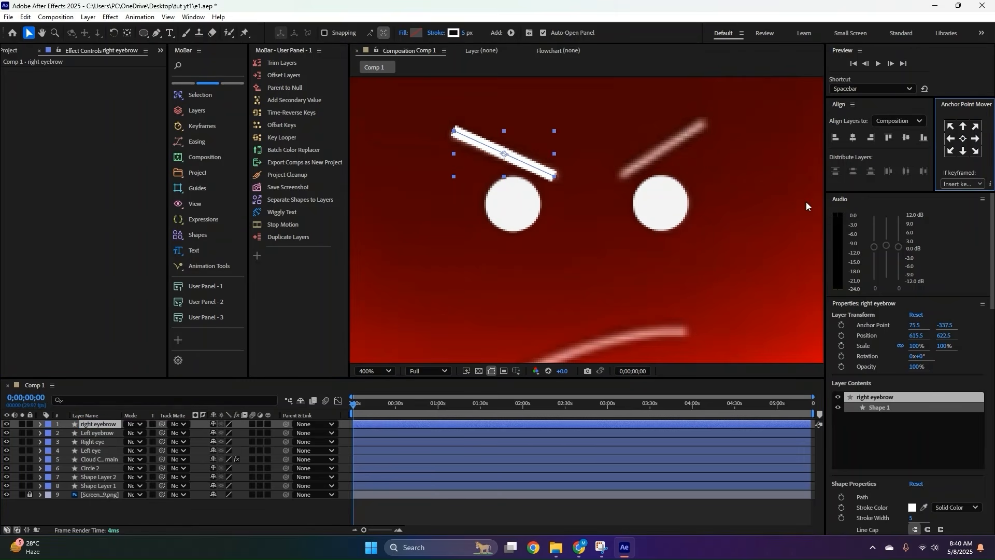
drag(508, 153, 641, 144)
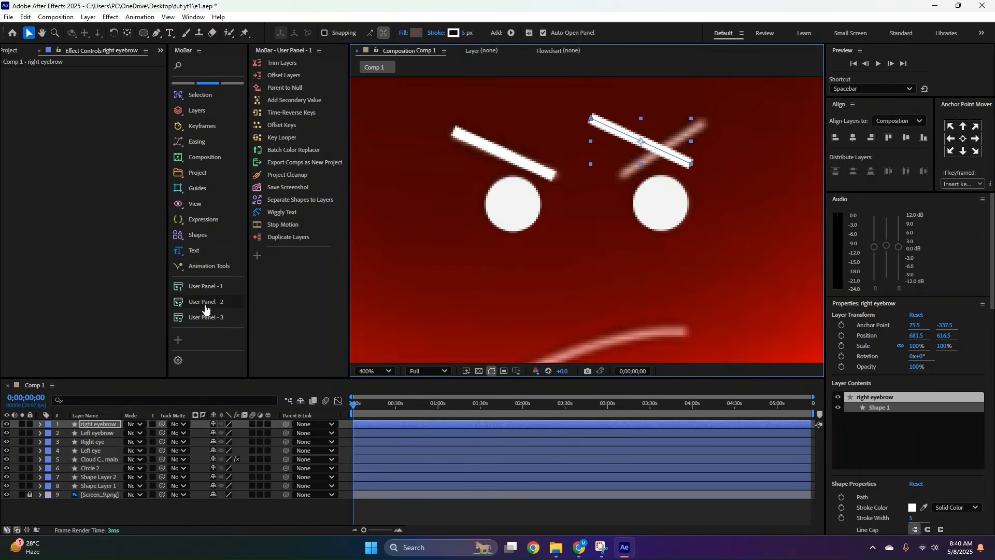
key(r)
drag(226, 433, 353, 432)
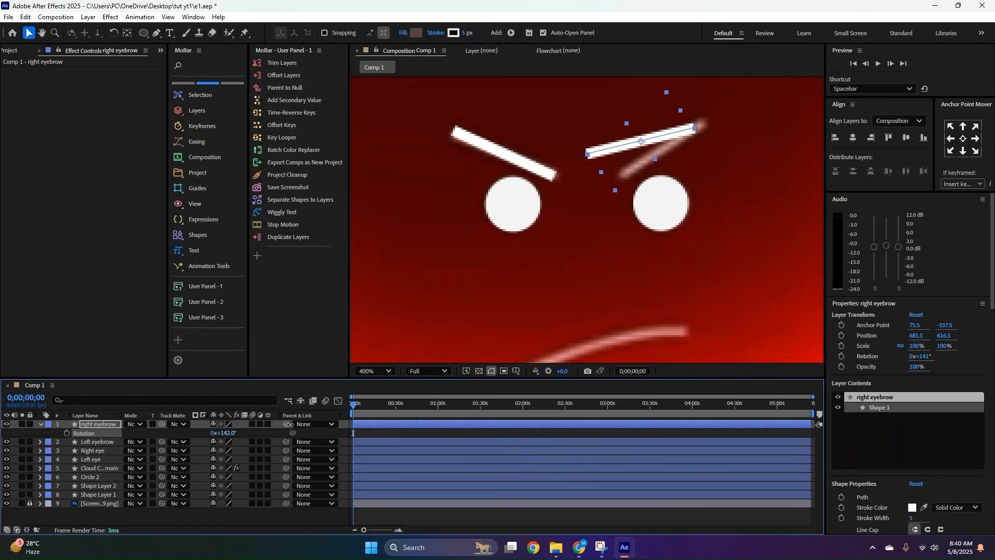
drag(290, 424, 283, 426)
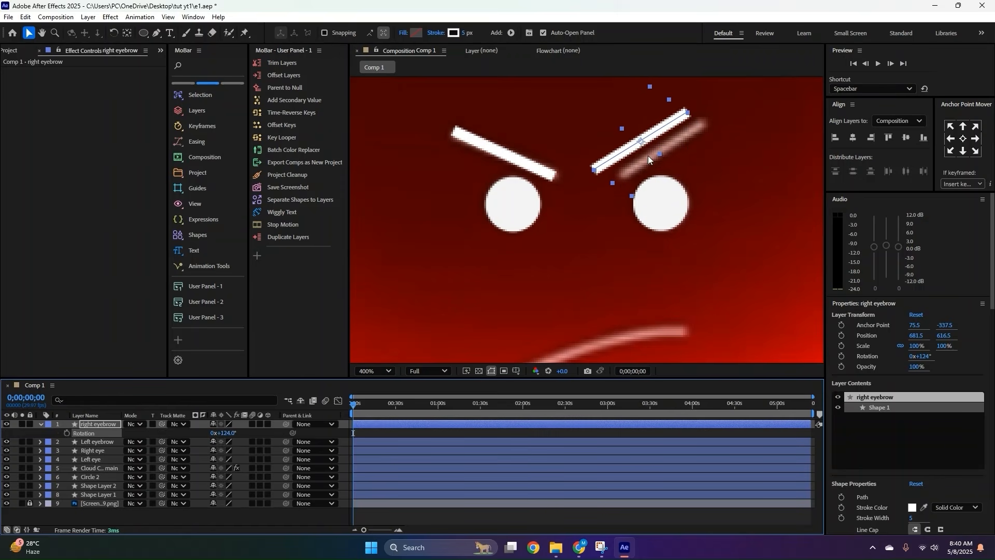
drag(648, 156, 661, 149)
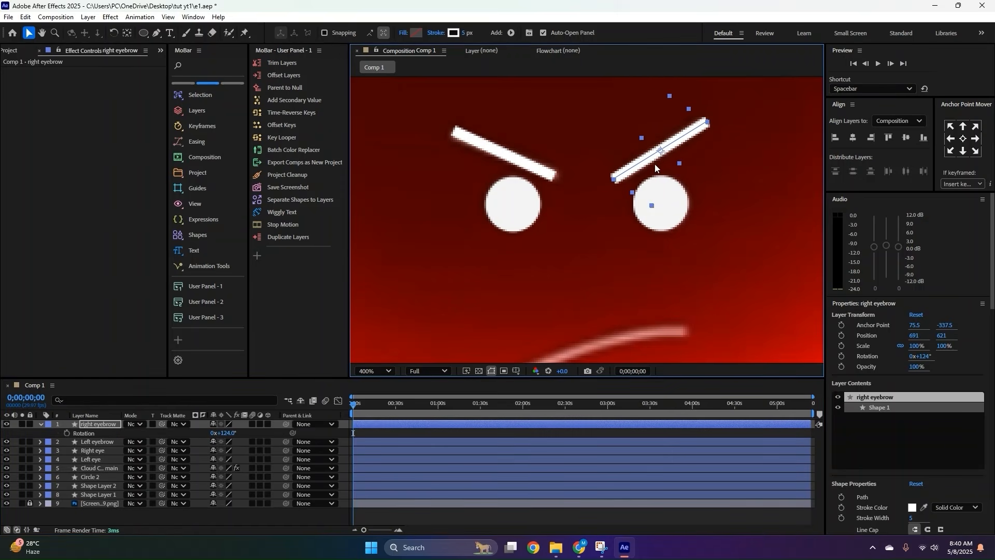
Set the stroke width of both the right and left eyebrows to 3 px.
scroll(654, 164, down, 5)
scroll(590, 191, up, 4)
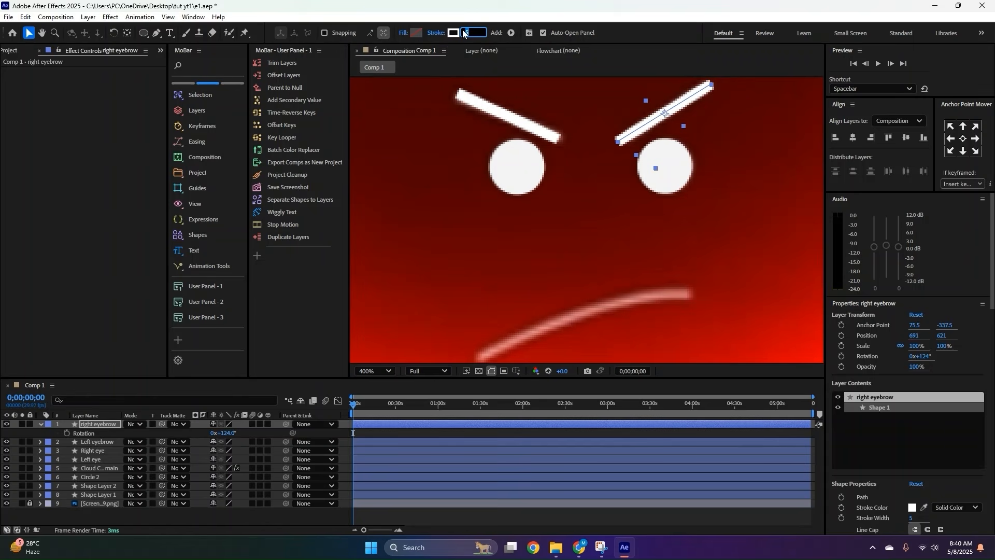
text(3)
key(Return)
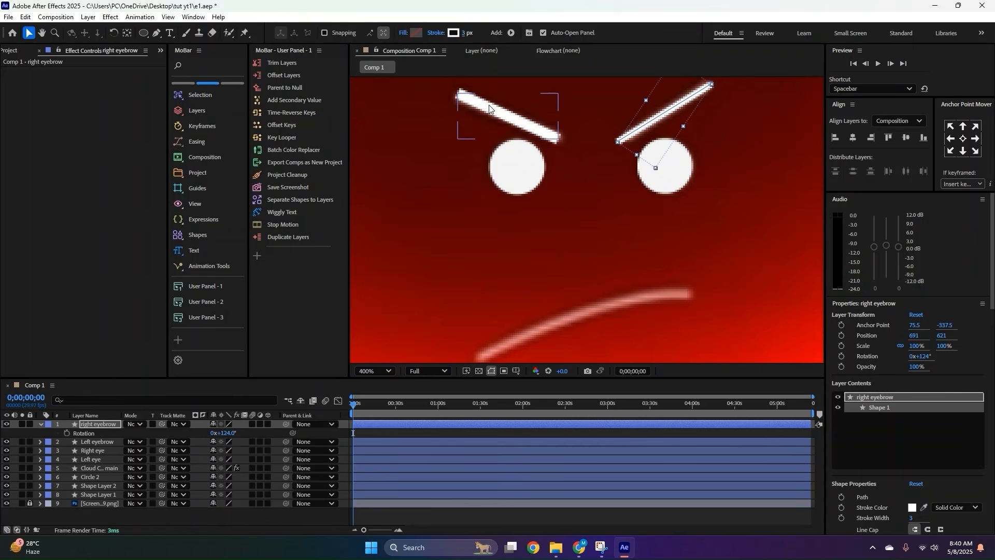
click(489, 108)
click(466, 30)
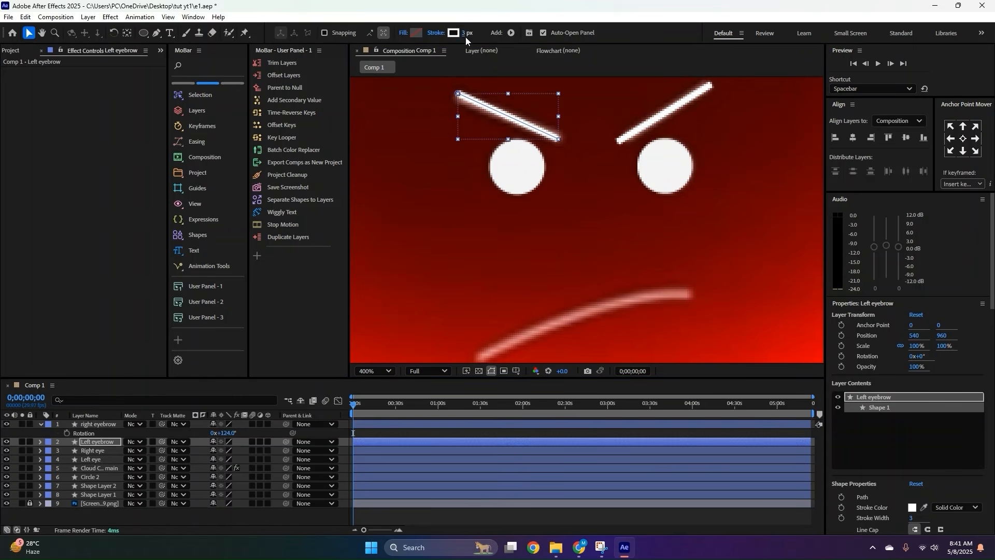
Draw a curved two-point path along the reference's mouth with the Pen tool on a new shape layer.
click(483, 236)
scroll(483, 235, down, 1)
drag(564, 275, 559, 243)
scroll(558, 243, up, 1)
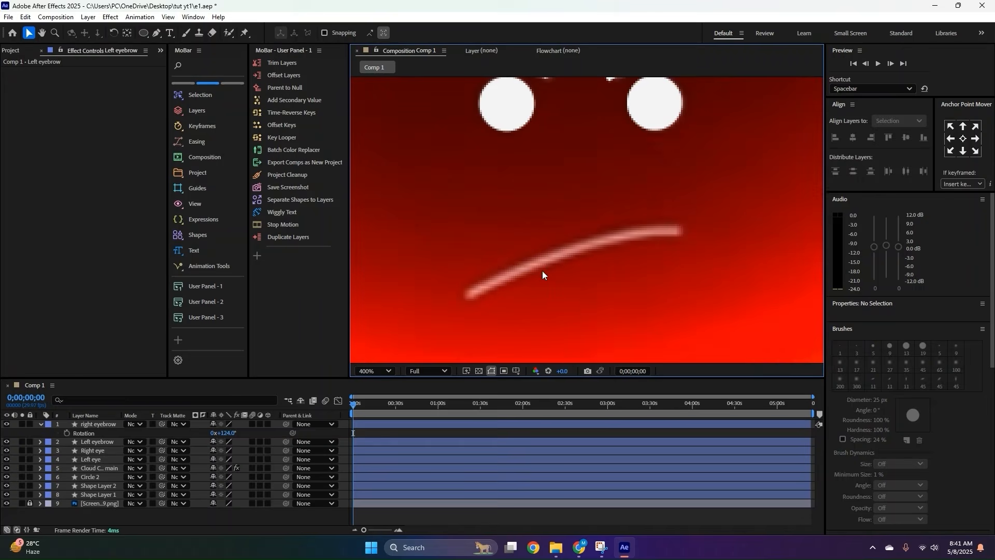
key(g)
click(470, 294)
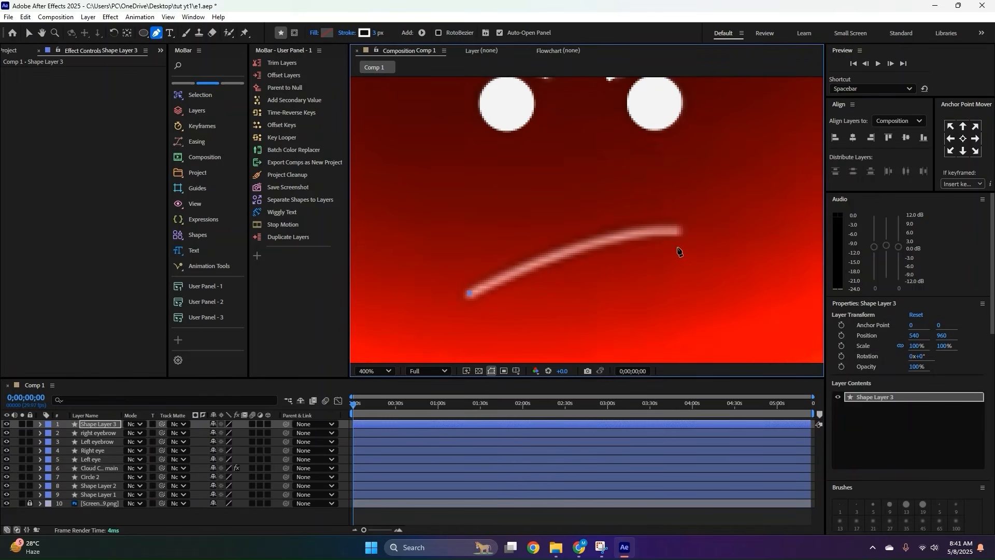
drag(676, 234, 757, 239)
key(v)
Rename the mouth's shape layer Lip.
scroll(671, 229, down, 6)
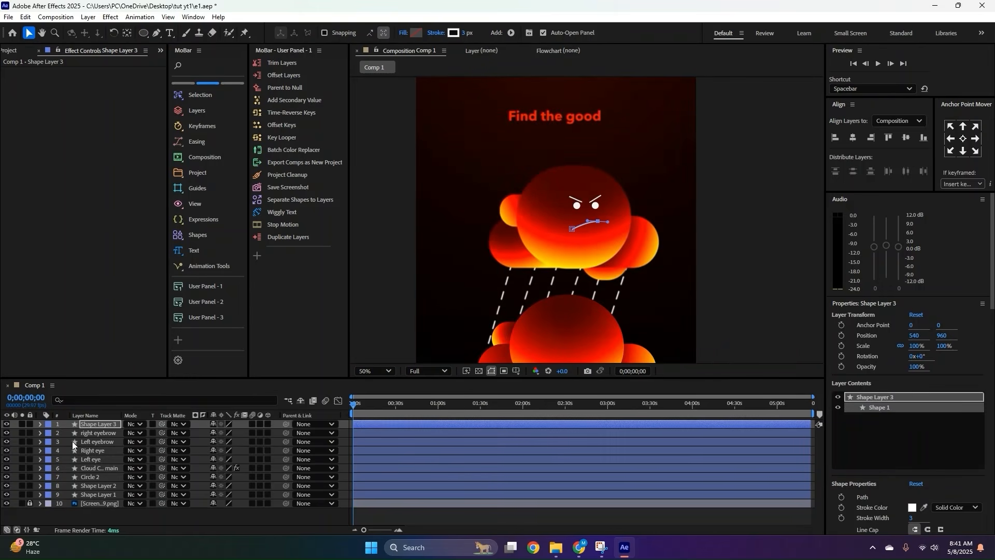
right_click(110, 423)
click(156, 419)
text(Li)
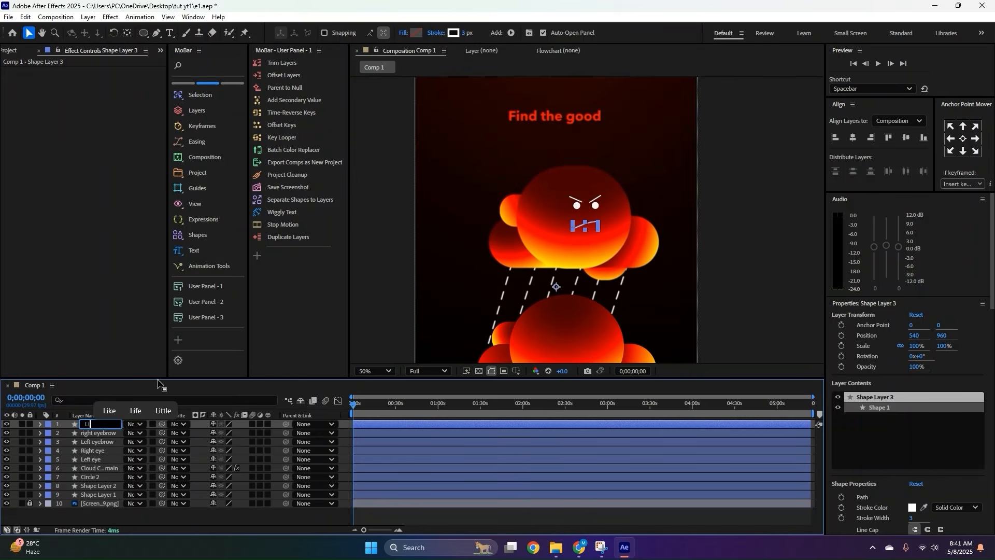
text(p)
key(Return)
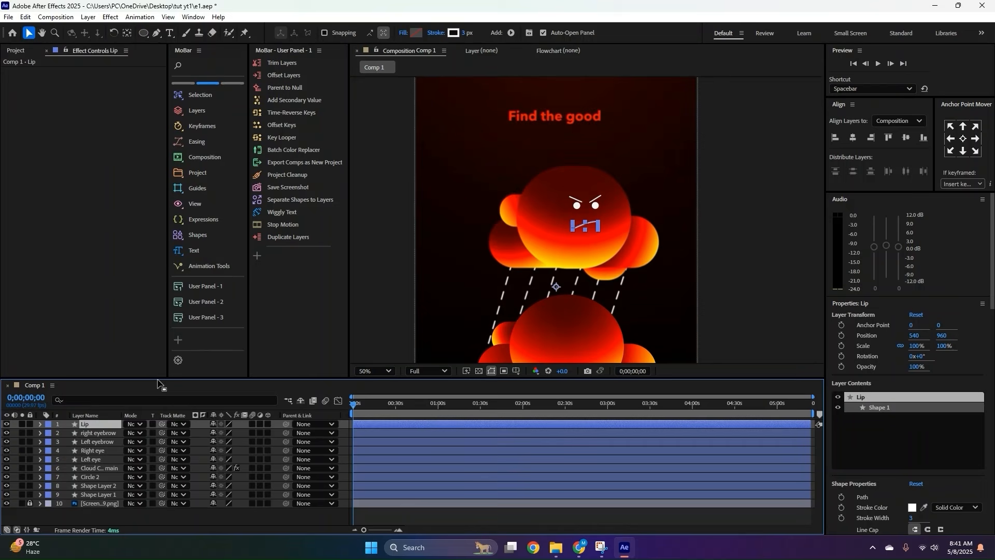
Hide the reference image layer and move the cloud body shapes up behind the eyes, eyebrows and mouth.
click(6, 503)
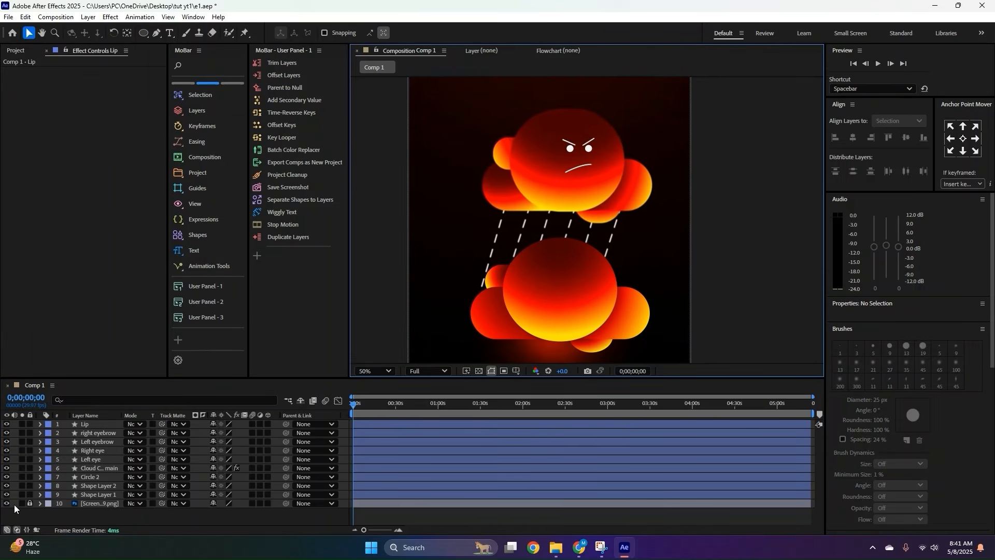
click(6, 503)
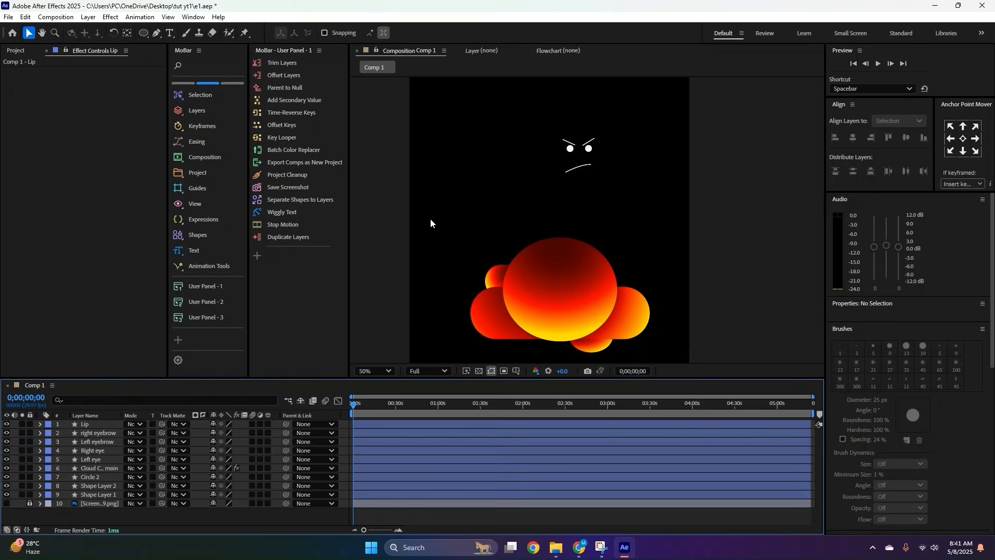
drag(430, 223, 699, 340)
drag(581, 319, 600, 204)
click(741, 201)
key(comma)
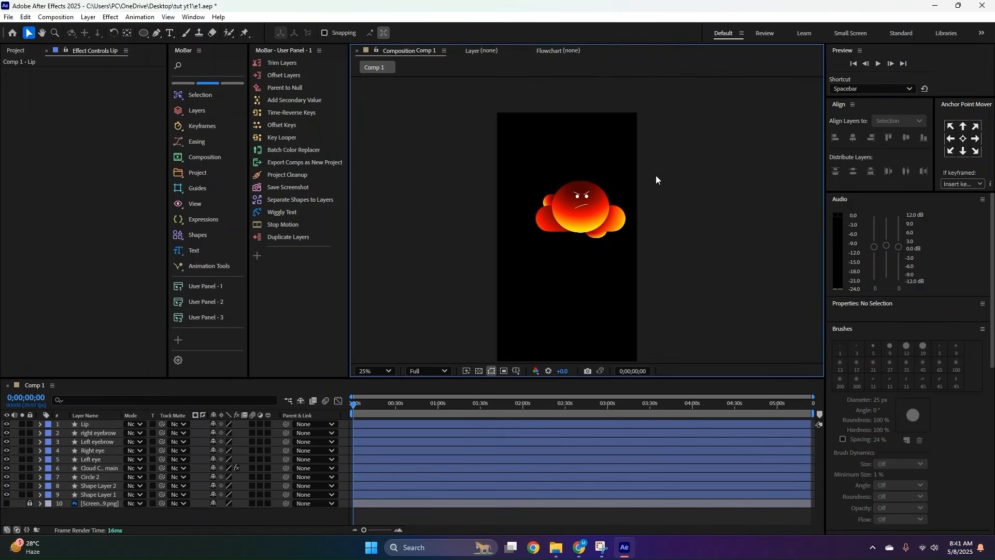
Select the whole assembled cloud with its face and shift it slightly left to center it in the composition.
drag(656, 176, 503, 240)
drag(585, 223, 572, 223)
click(685, 203)
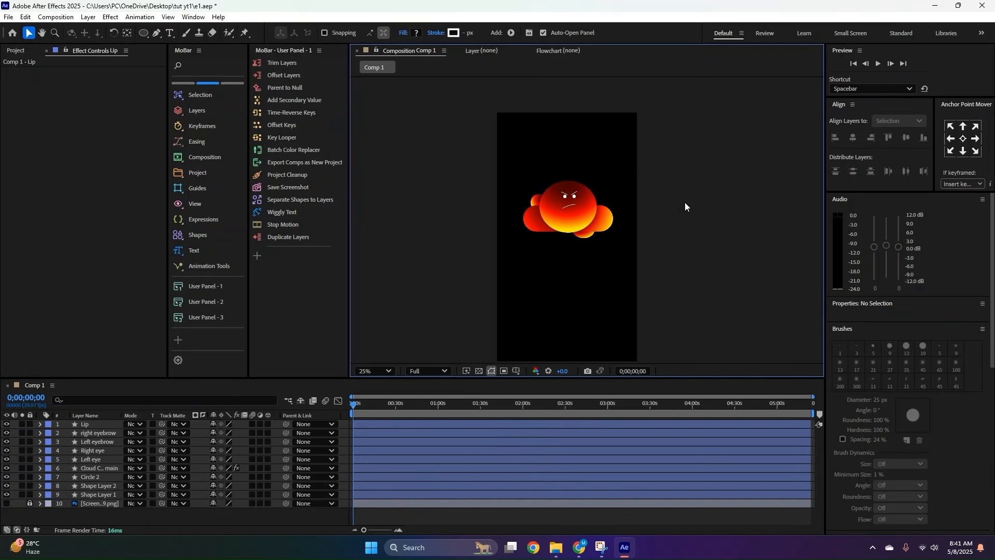
Center the anchor points of all the cloud and face shape layers.
drag(94, 509, 122, 400)
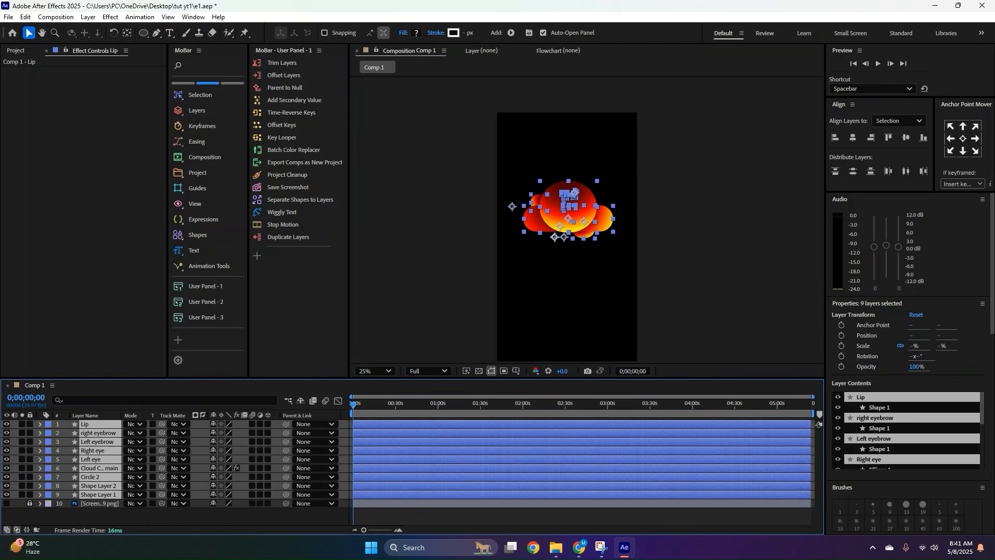
click(965, 141)
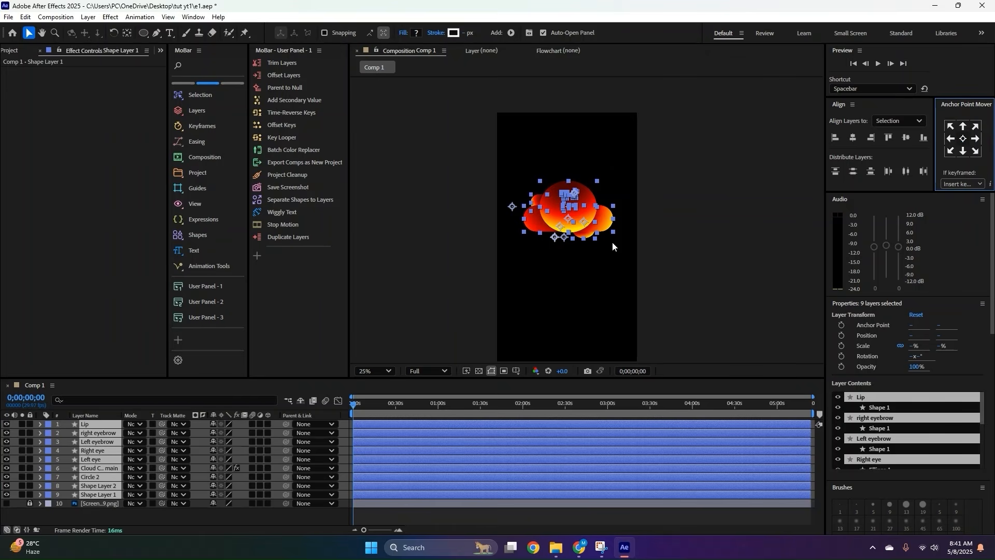
click(722, 217)
scroll(601, 299, up, 4)
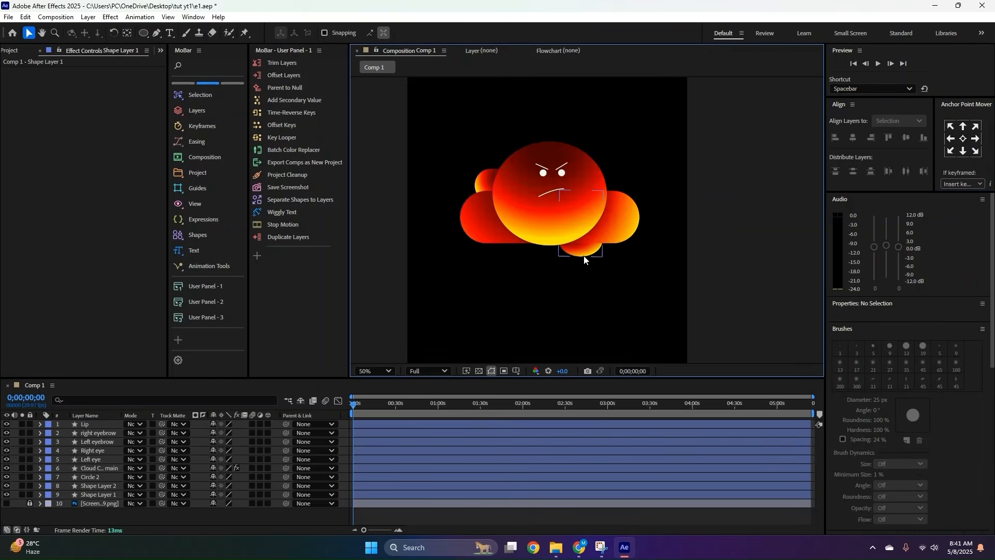
scroll(609, 268, down, 2)
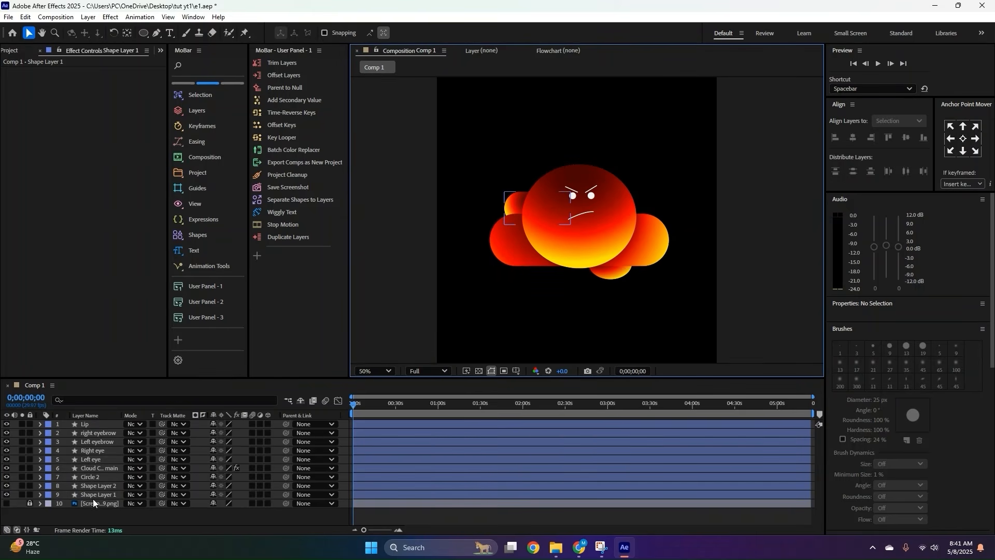
Pre-compose all the shape layers from Lip through Shape Layer 1 into a new composition named Cloud.
click(92, 494)
shift+click(89, 424)
right_click(88, 426)
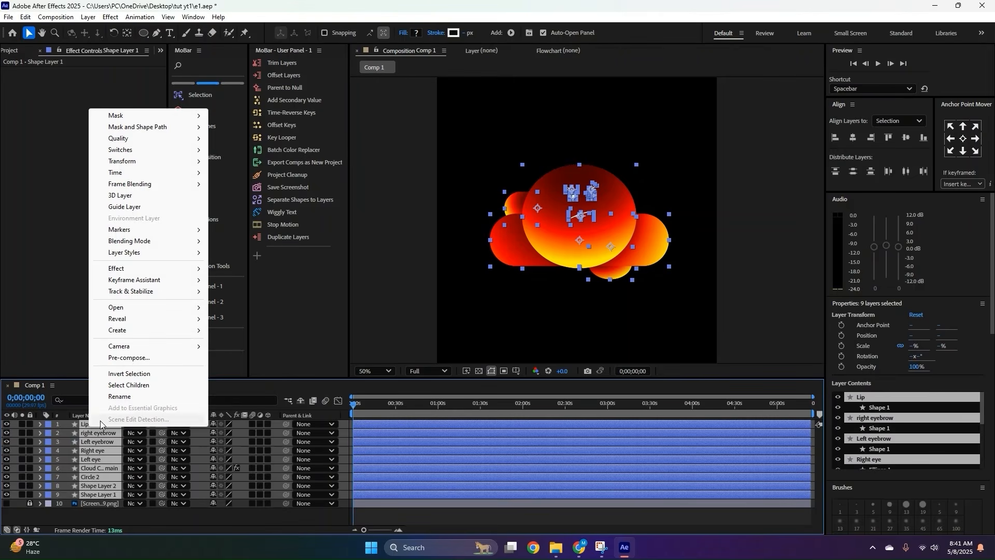
click(137, 357)
text(Cloud)
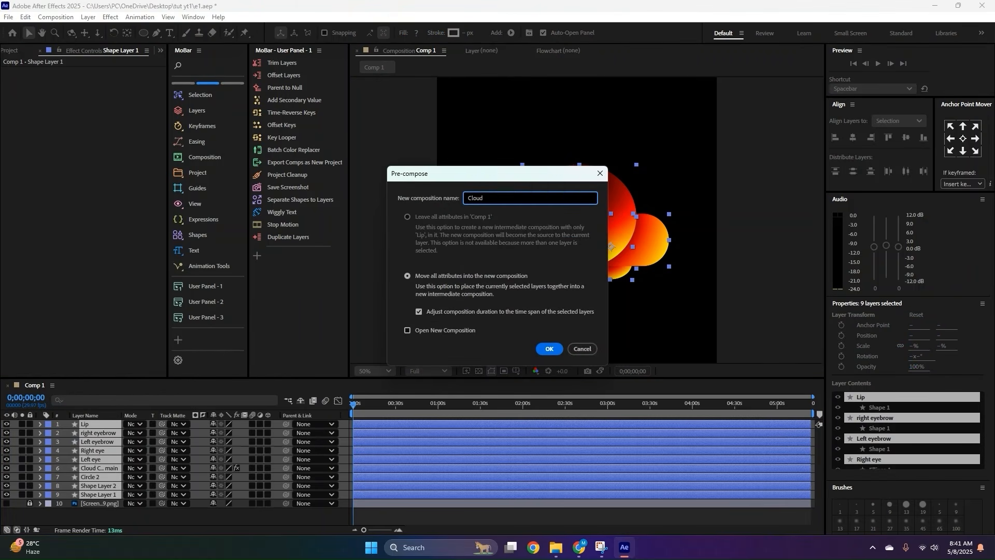
key(Return)
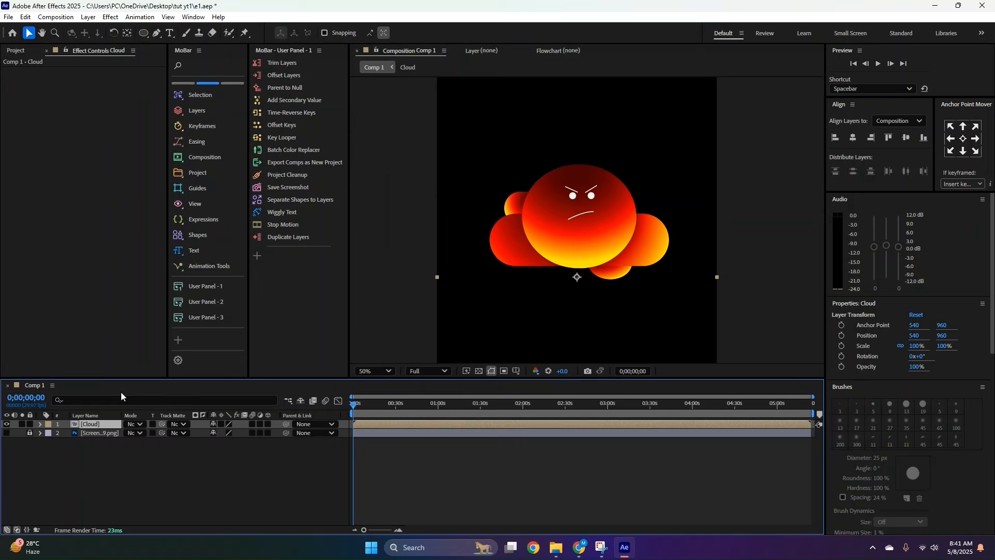
Center the Cloud layer's anchor point, hide that layer, and show the reference image again.
click(967, 140)
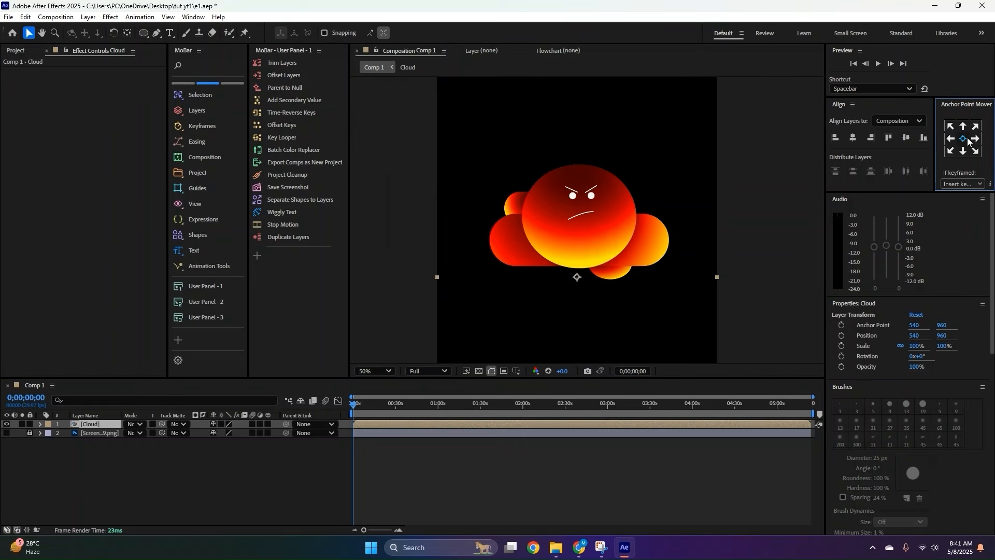
click(7, 423)
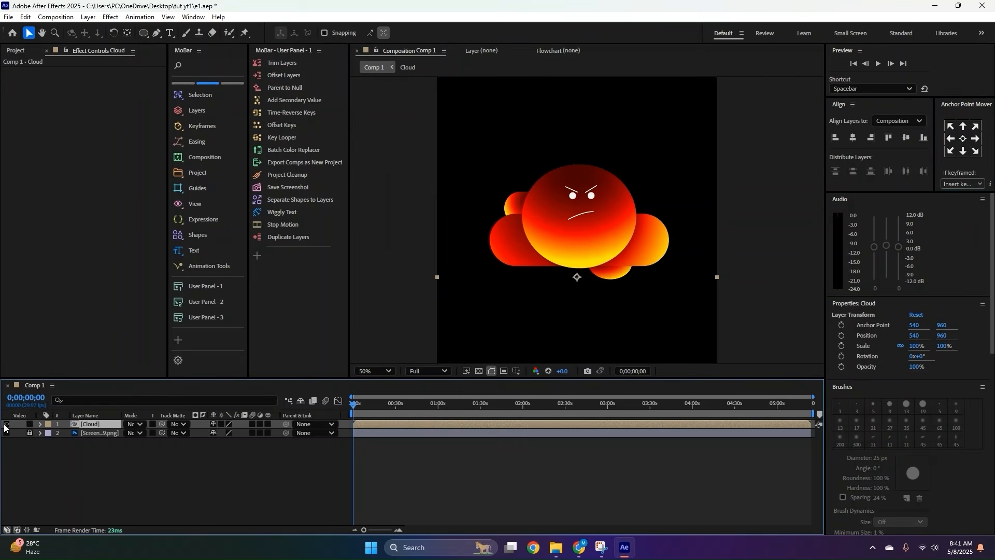
click(20, 447)
scroll(579, 290, down, 6)
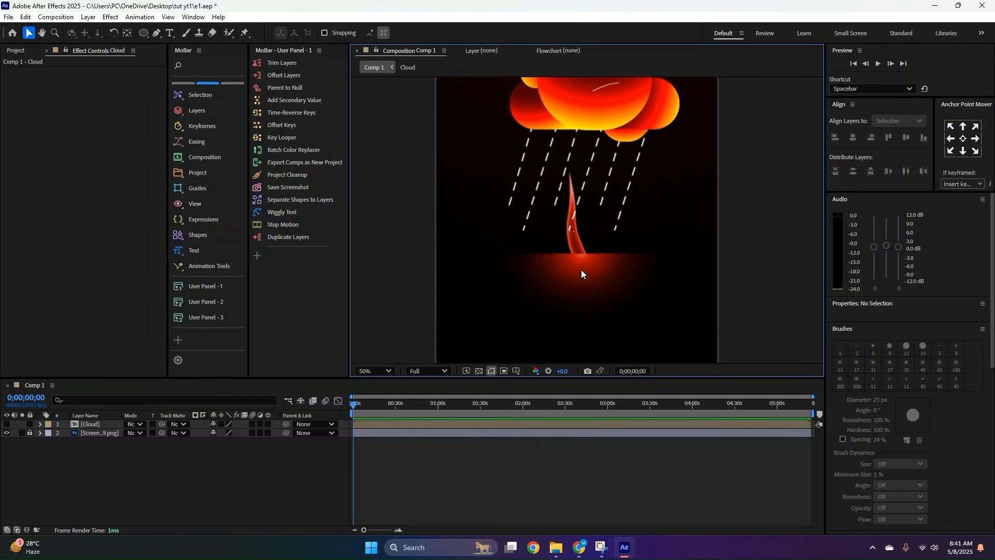
scroll(583, 233, down, 4)
scroll(586, 183, up, 2)
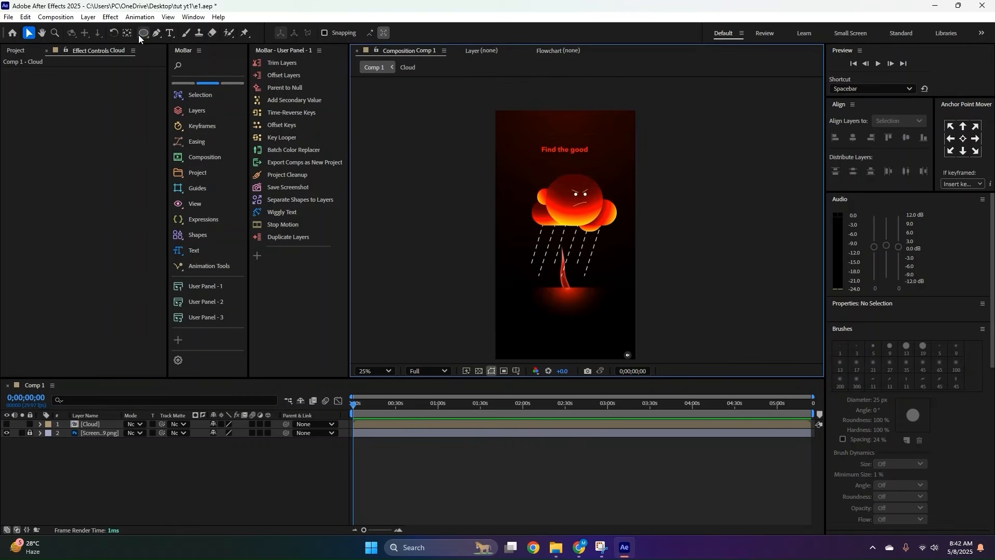
Draw a rectangle about 1248 × 1436 px on a new shape layer, covering the poster from above its top edge to the ground line.
drag(139, 35, 179, 35)
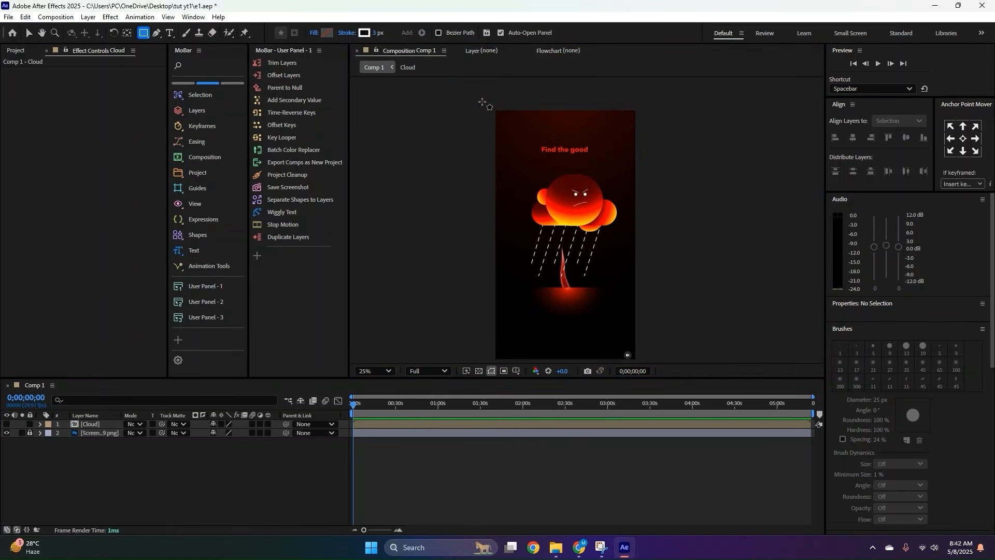
drag(482, 102, 645, 287)
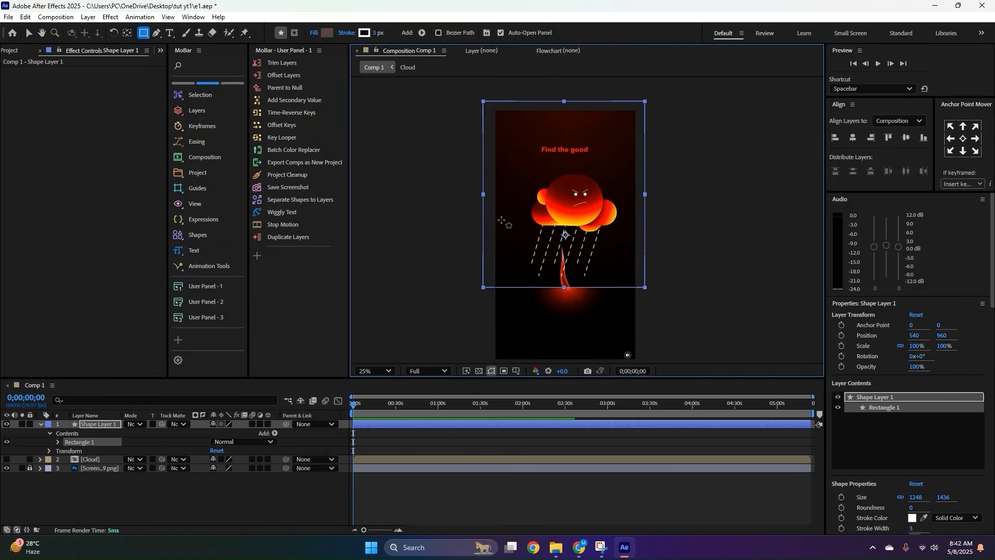
Stretch the rectangle down to the poster's lower edge so that it covers the whole frame.
key(v)
drag(565, 287, 564, 319)
drag(637, 300, 641, 342)
Give the rectangle a radial gradient fill starting near the poster's upper edge and ending below its lower edge.
click(404, 33)
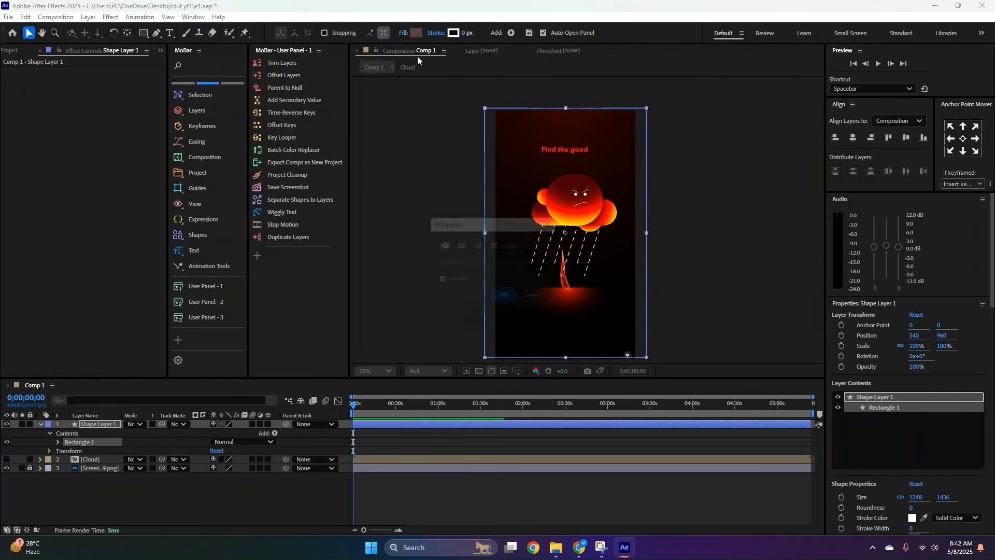
click(505, 241)
click(512, 296)
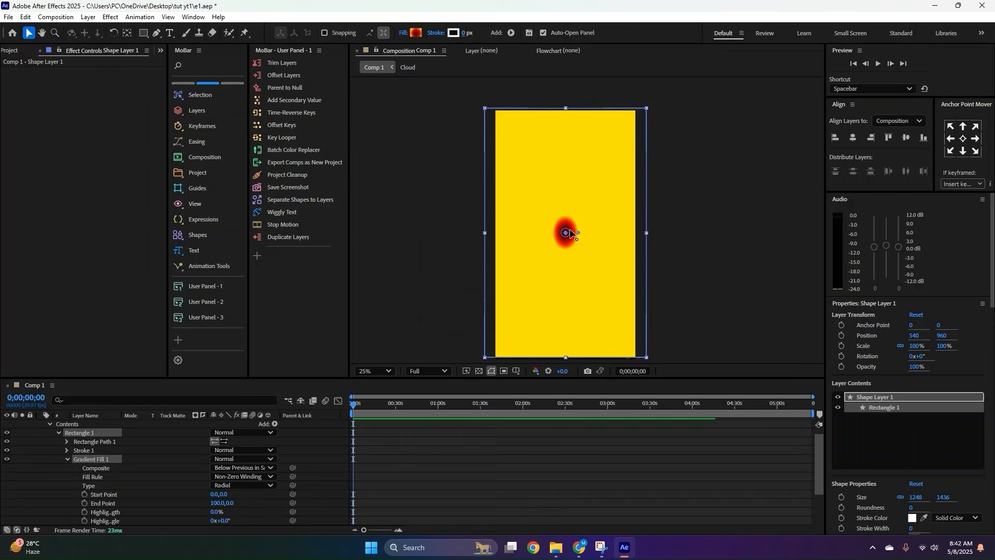
drag(566, 233, 566, 120)
drag(578, 235, 570, 390)
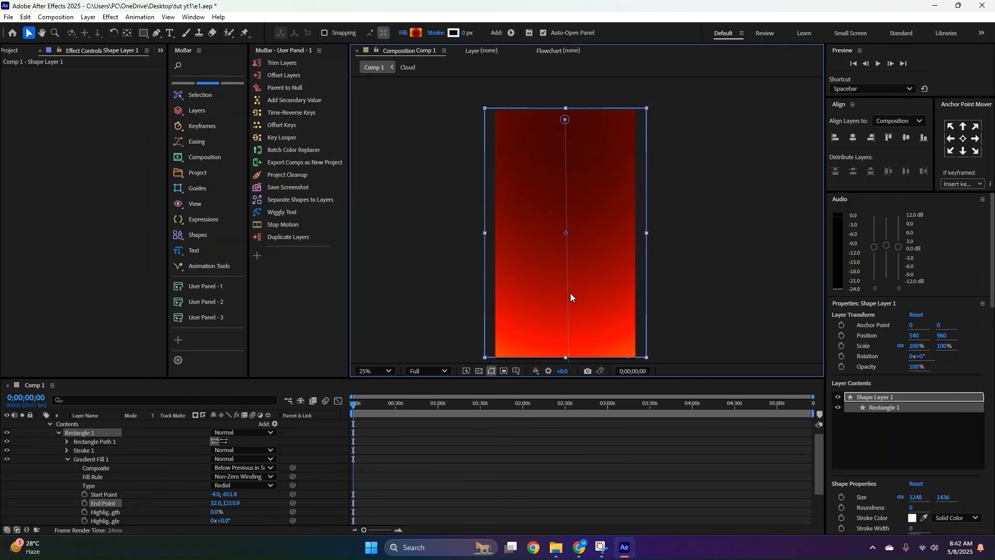
Edit the gradient to run from dark red to black (000000) by removing the yellow stop, with the midpoint at 21.5%.
click(414, 33)
click(581, 209)
click(520, 224)
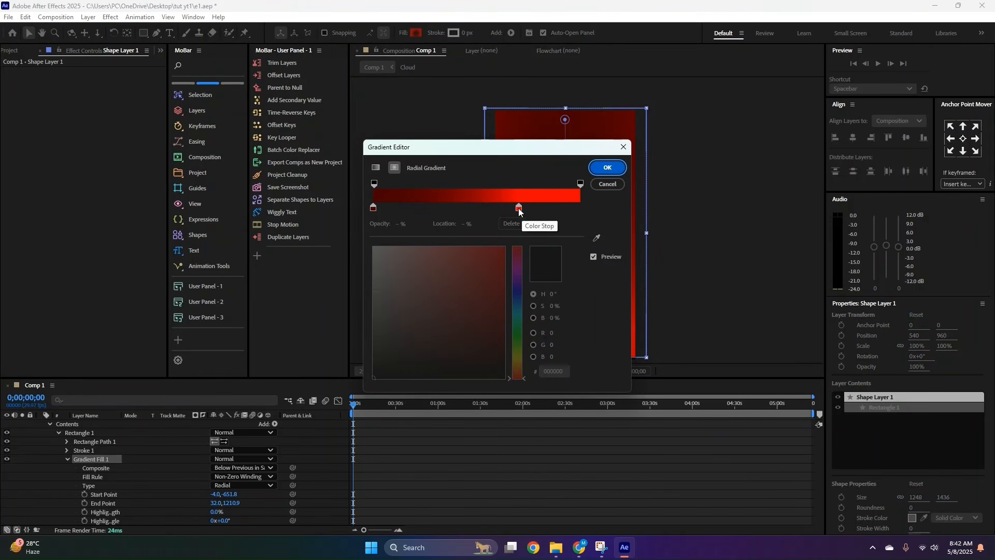
click(519, 208)
drag(470, 270, 581, 423)
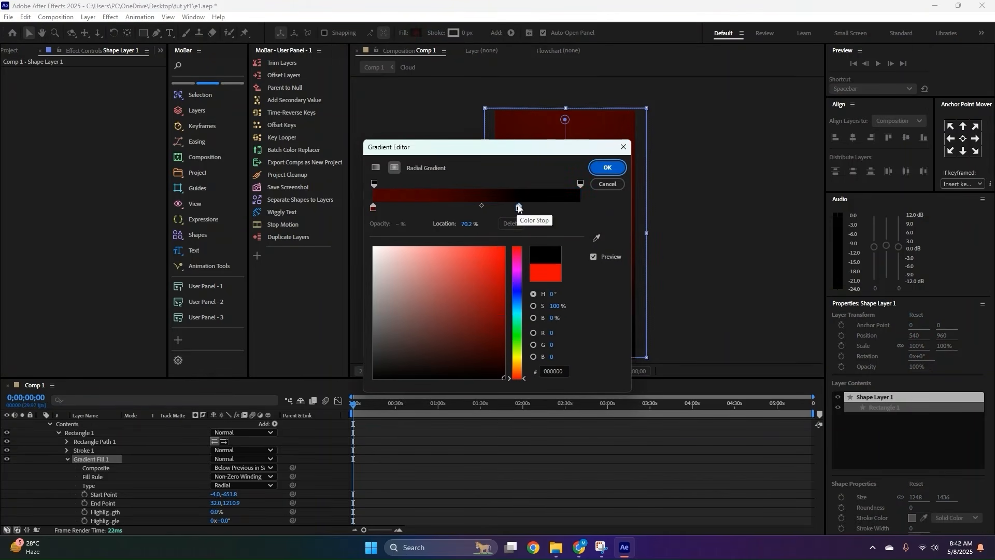
drag(519, 207, 417, 207)
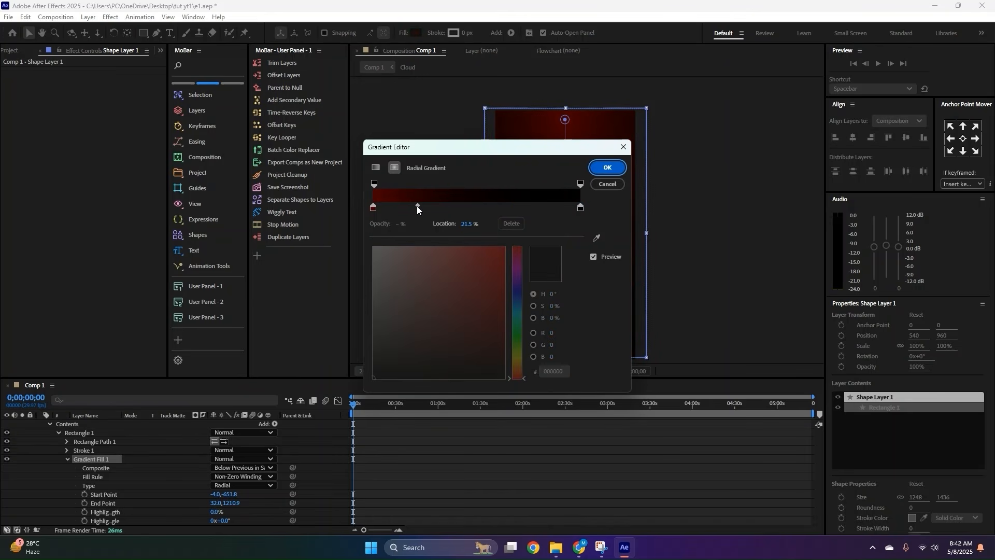
click(608, 167)
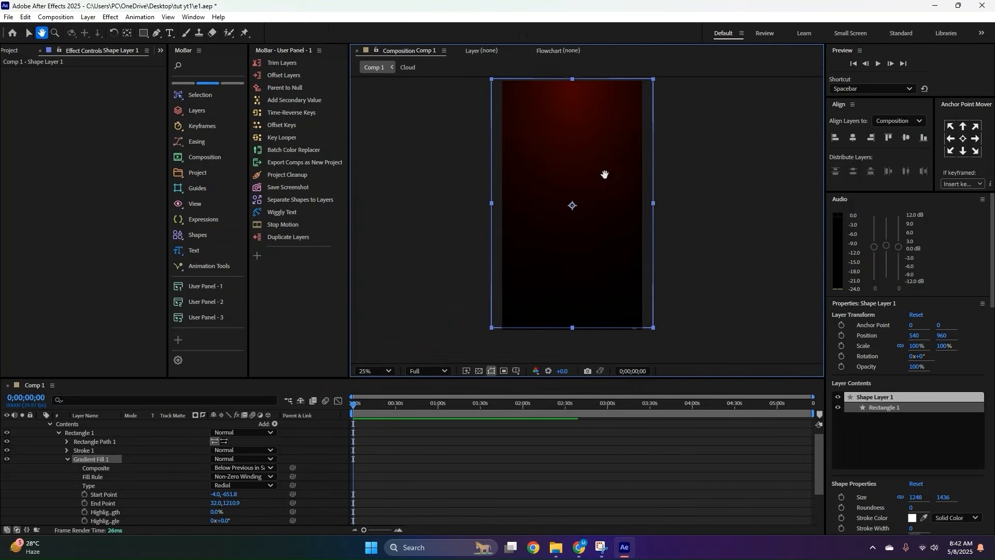
Shorten the background gradient, moving its end point to about 32, 643 and its start point to about 4, -694.
key(comma)
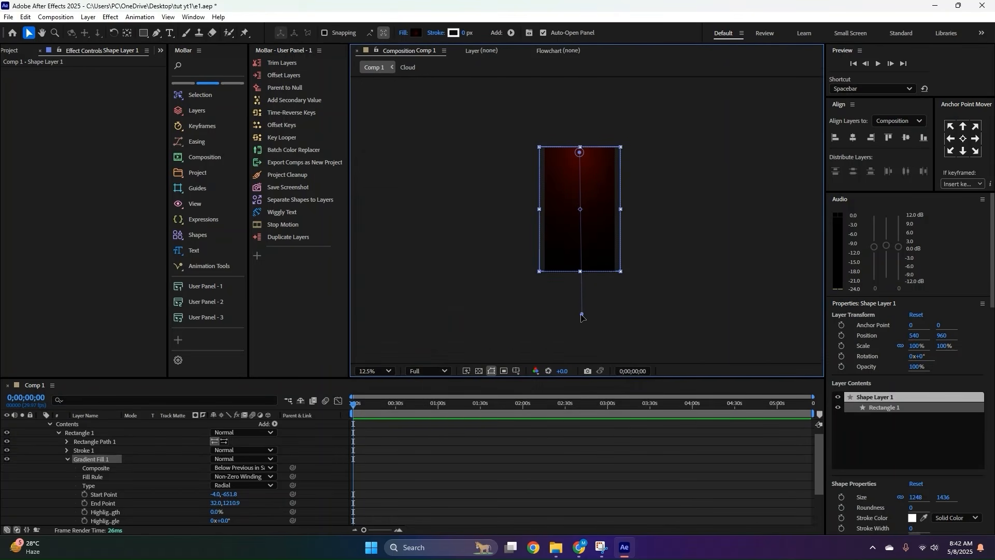
drag(581, 315, 582, 265)
drag(579, 152, 580, 149)
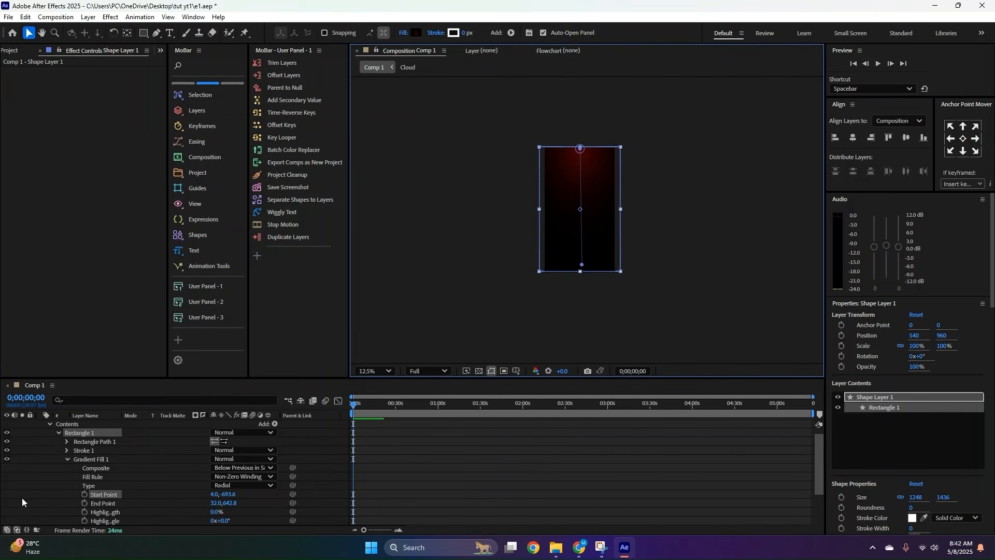
Move the rectangle's shape layer below the reference image in the layer stack and rename it BG.
scroll(22, 496, up, 1)
click(41, 424)
drag(89, 425, 91, 445)
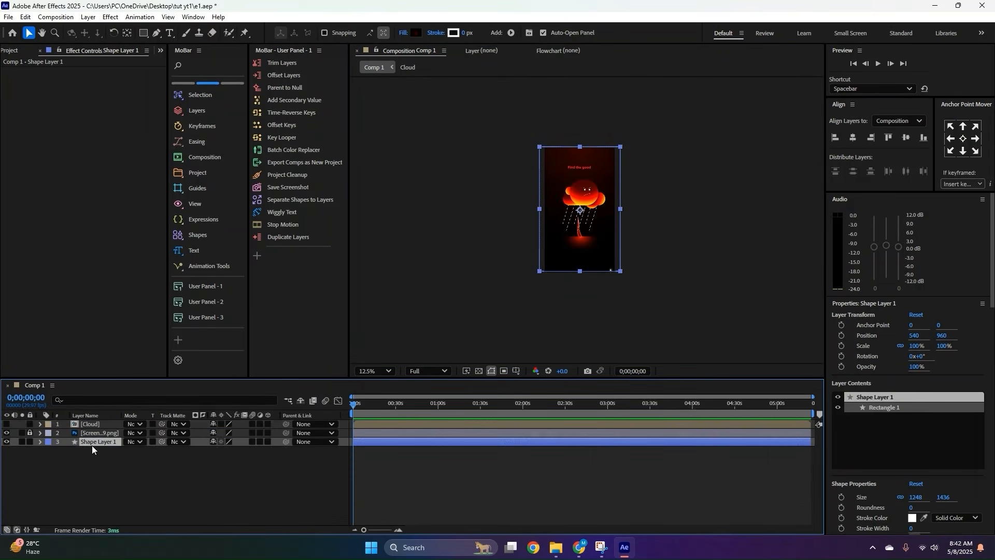
right_click(92, 440)
click(147, 408)
text(BG)
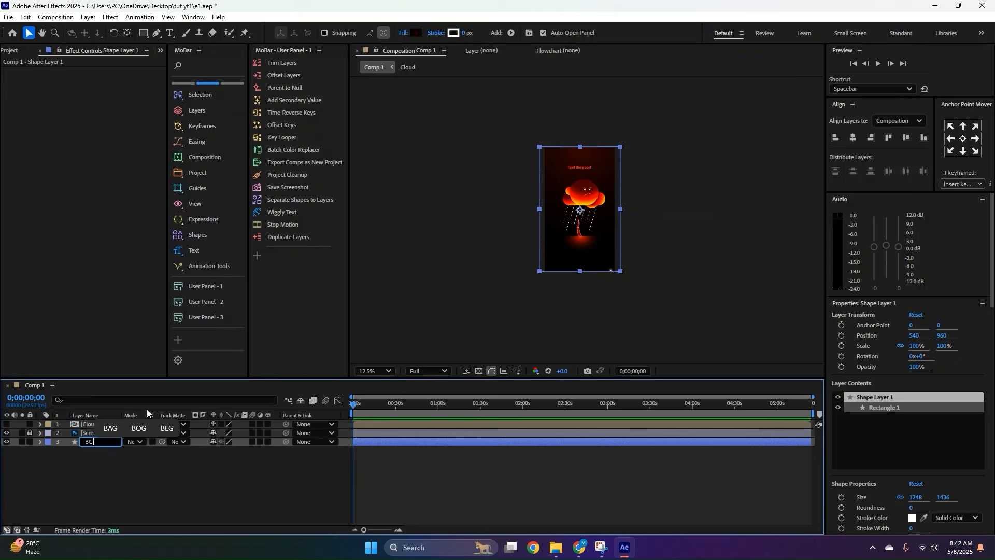
key(Return)
Compare the BG layer with the reference poster by toggling the reference image's visibility.
click(6, 434)
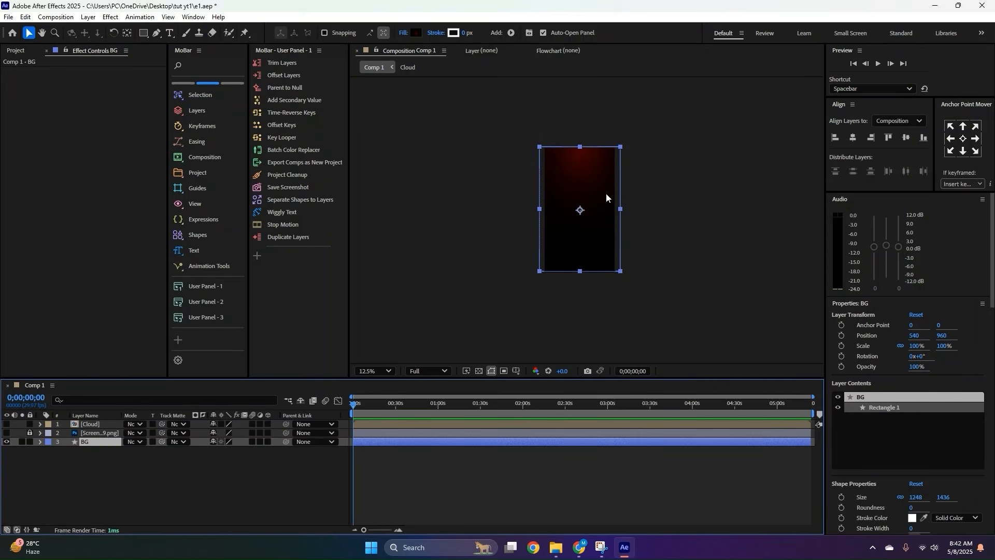
scroll(587, 219, up, 1)
click(381, 371)
click(385, 165)
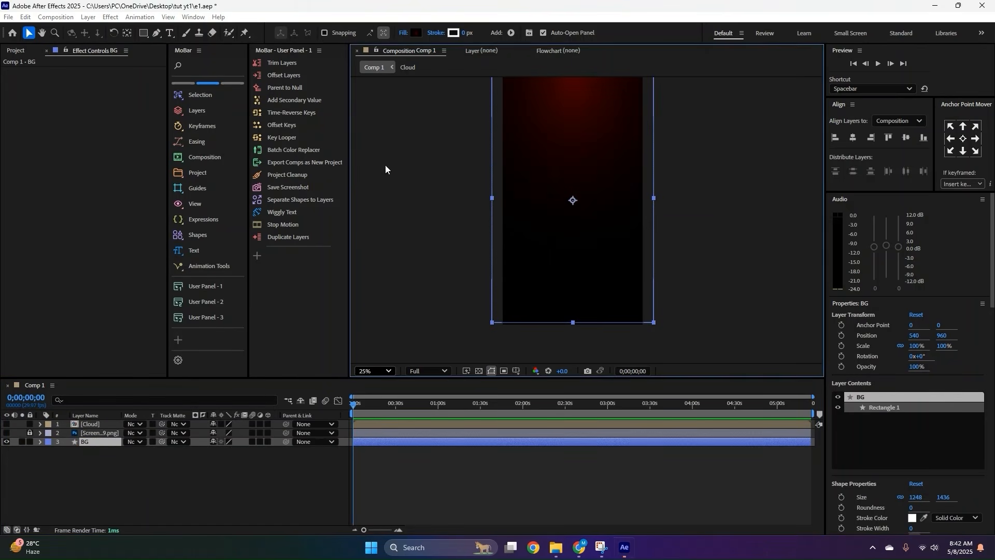
click(114, 468)
click(6, 435)
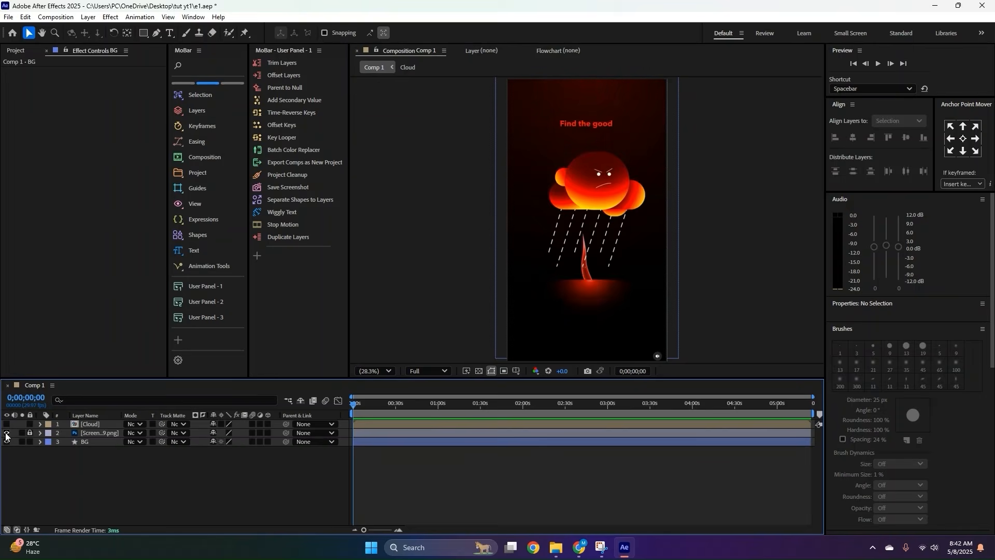
click(7, 434)
click(6, 434)
click(6, 434)
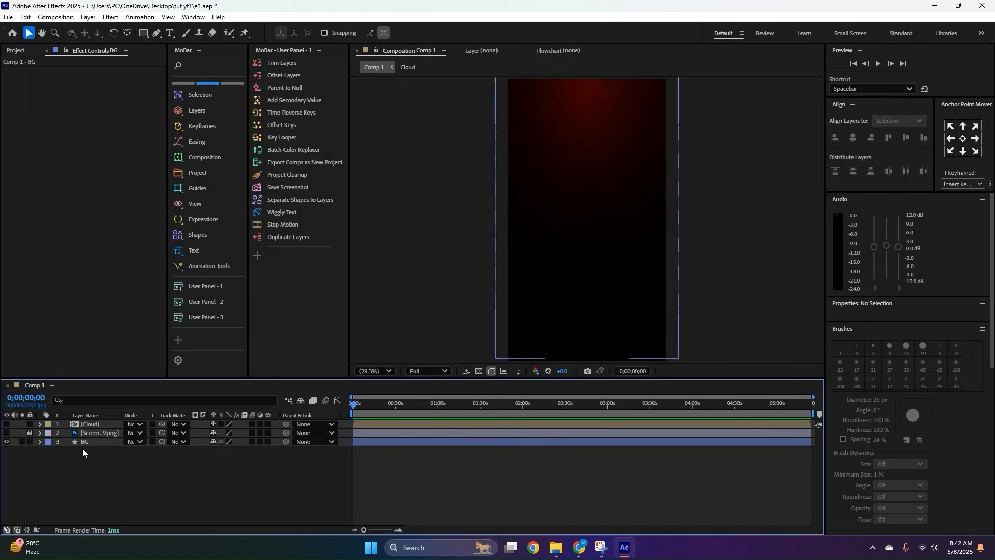
Move the BG gradient's start point slightly above the poster's upper edge.
click(94, 442)
double_click(599, 108)
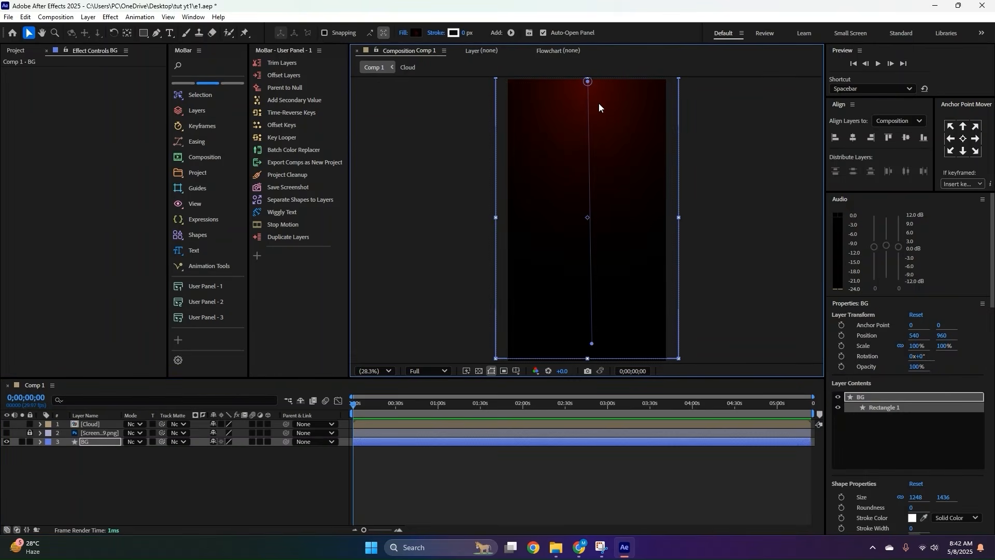
drag(590, 82, 591, 65)
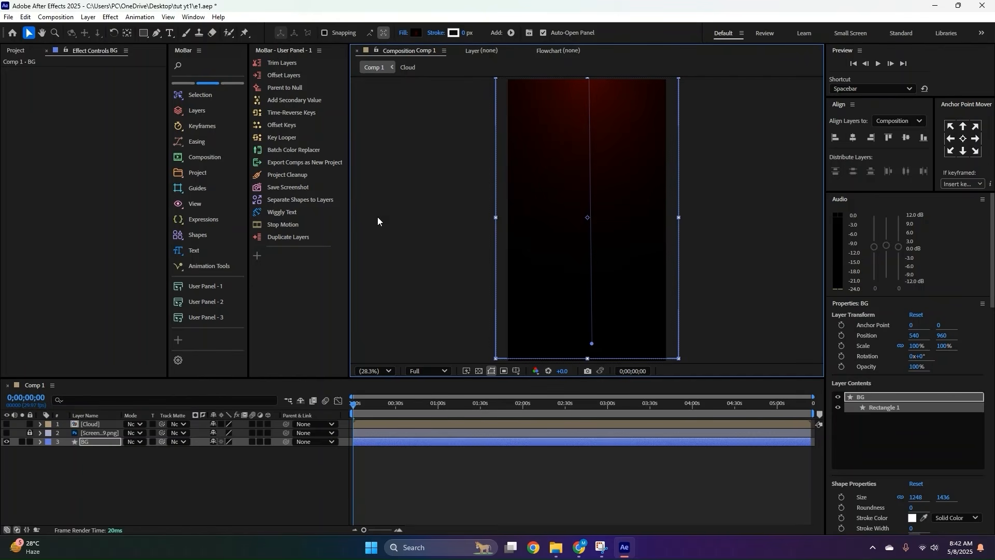
Show the reference image again and draw a rectangle about 1176 × 588 px on a new shape layer over the floor area.
click(72, 430)
click(7, 434)
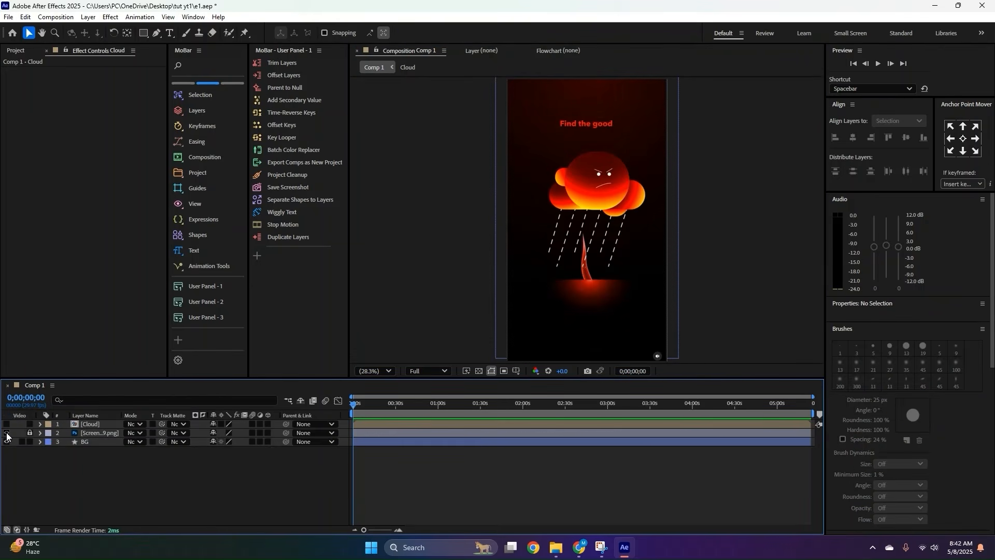
click(7, 432)
click(6, 433)
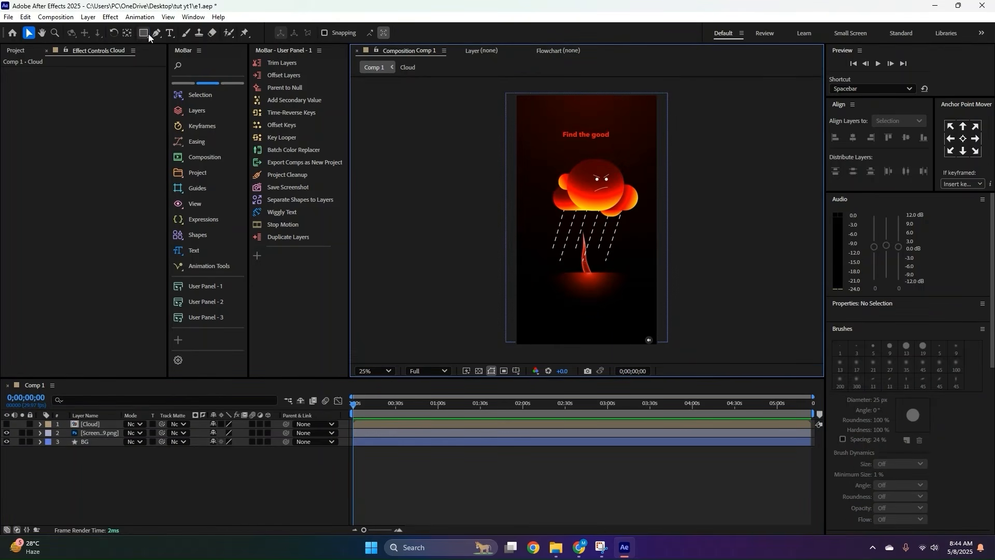
click(148, 34)
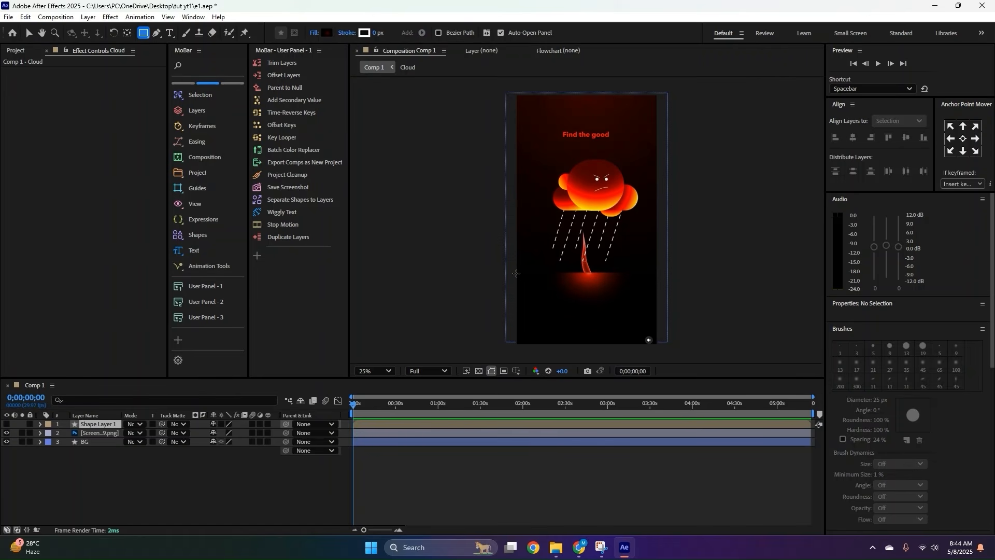
drag(512, 271, 664, 347)
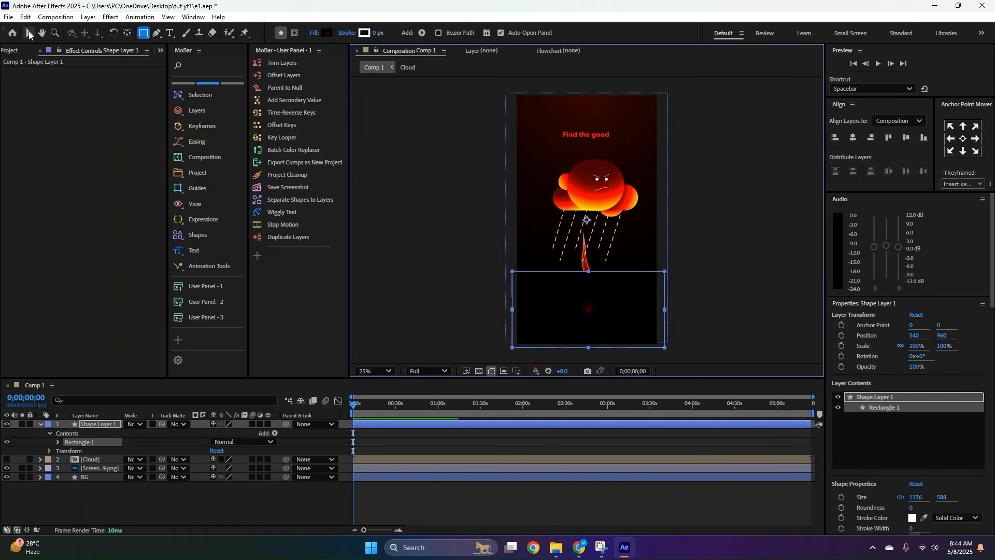
Start the floor gradient at the rectangle's upper edge, set its first stop to red C40000 and its midpoint to 27.5%.
click(29, 32)
drag(588, 311, 589, 277)
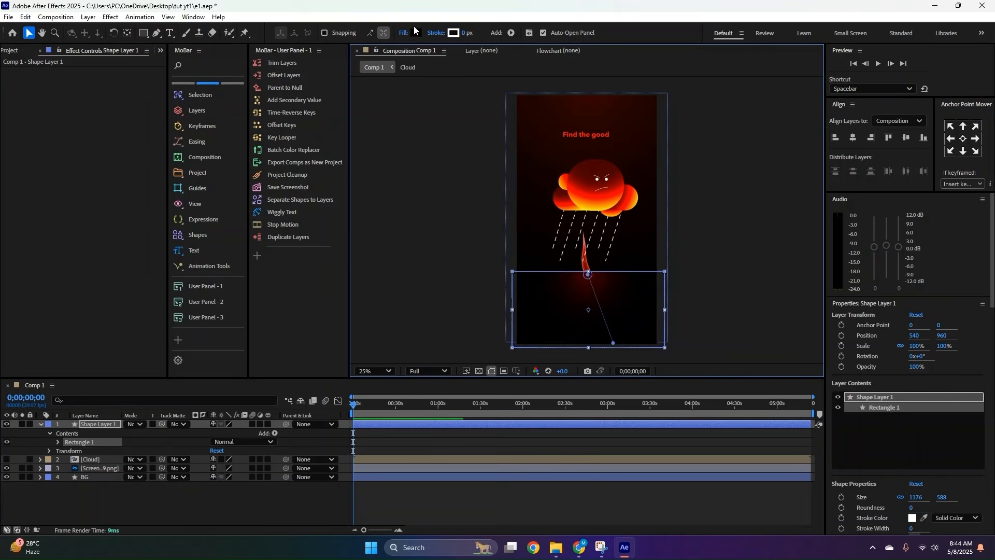
click(415, 32)
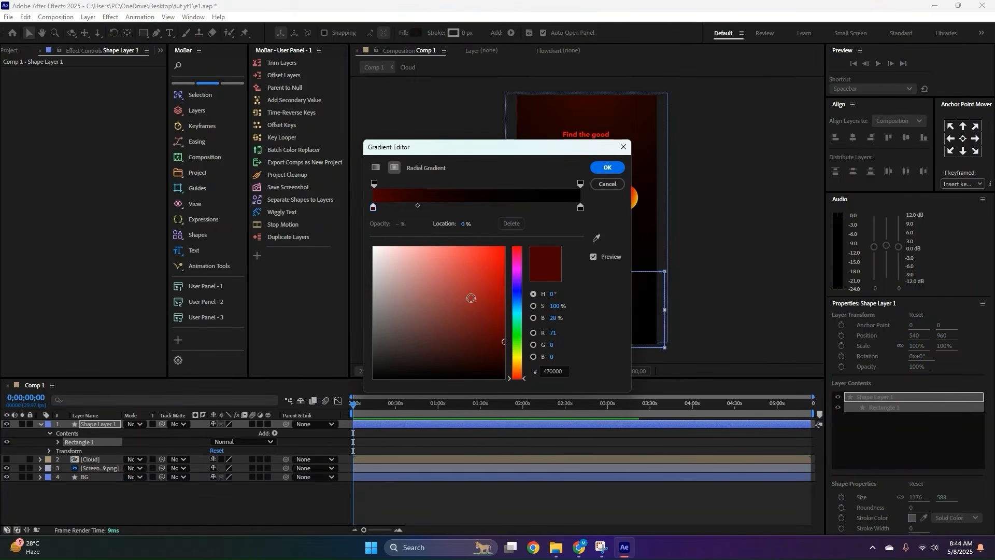
drag(471, 298, 520, 278)
drag(417, 205, 430, 207)
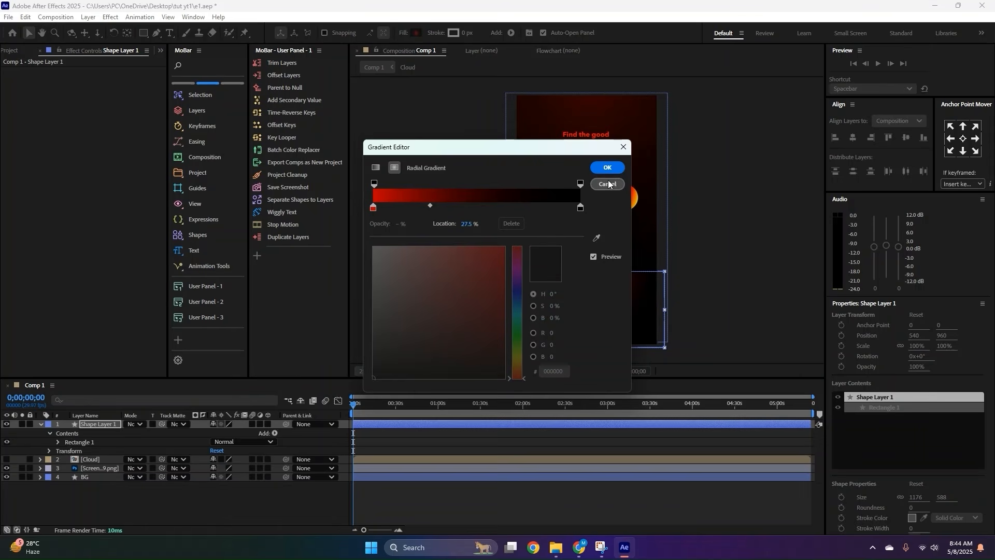
click(607, 168)
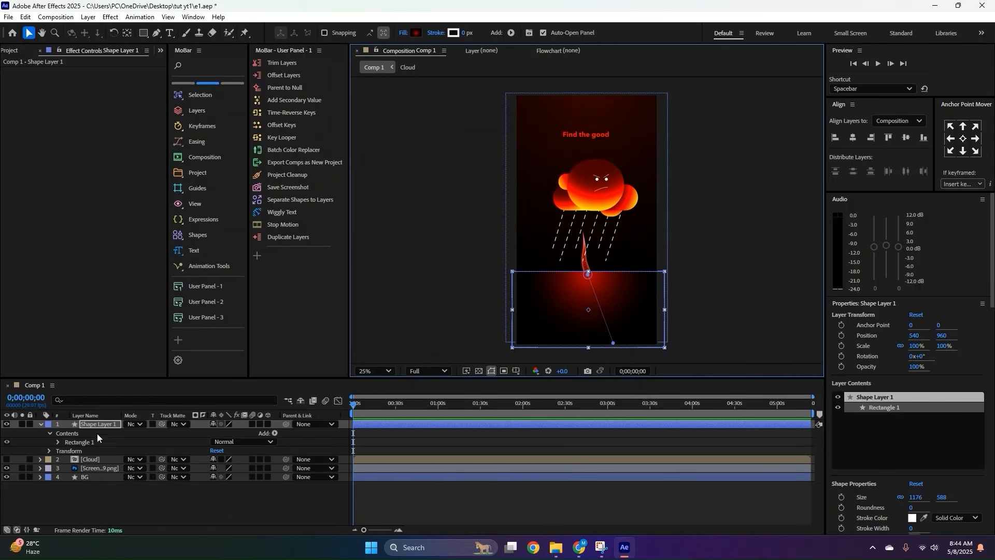
Compare the floor glow with the reference and tighten it by moving the gradient midpoint closer to the red stop.
click(7, 424)
click(6, 424)
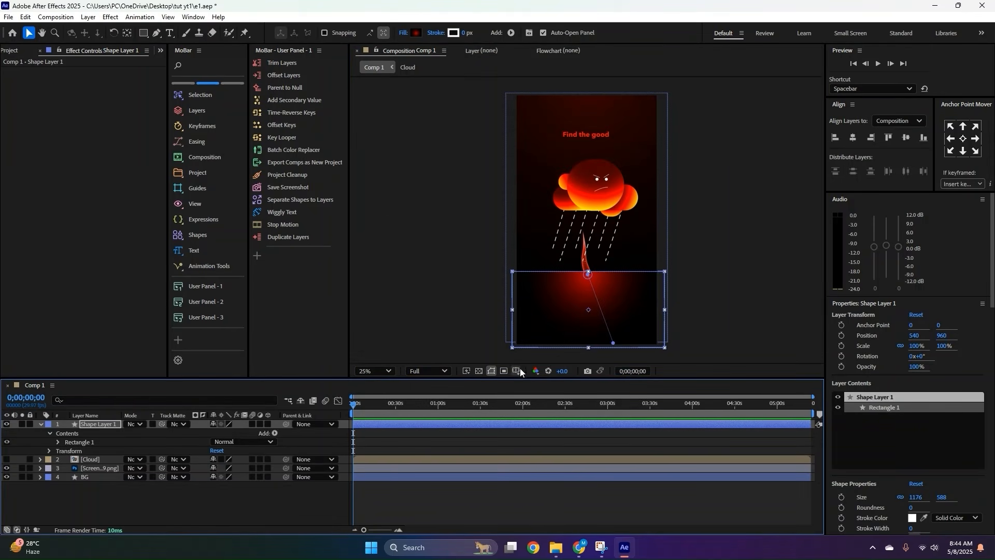
click(414, 32)
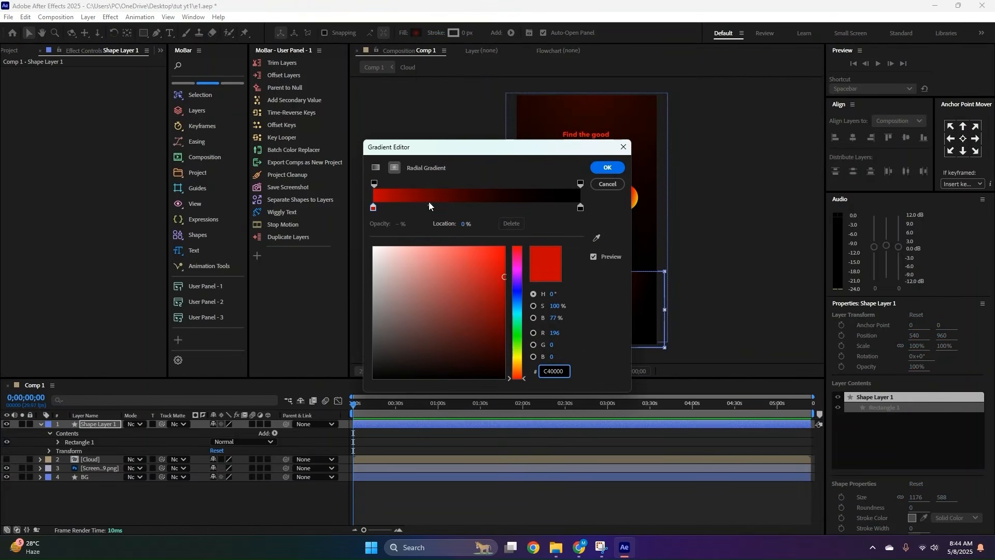
drag(430, 206, 400, 211)
click(607, 167)
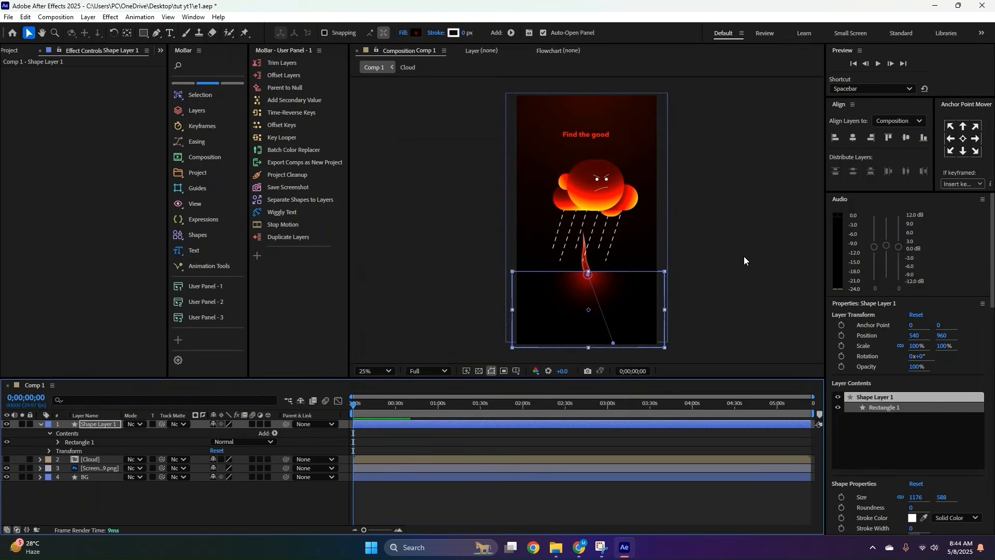
click(742, 252)
Check the floor against the reference again and nudge the gradient's start point at the floor's upper edge.
click(6, 424)
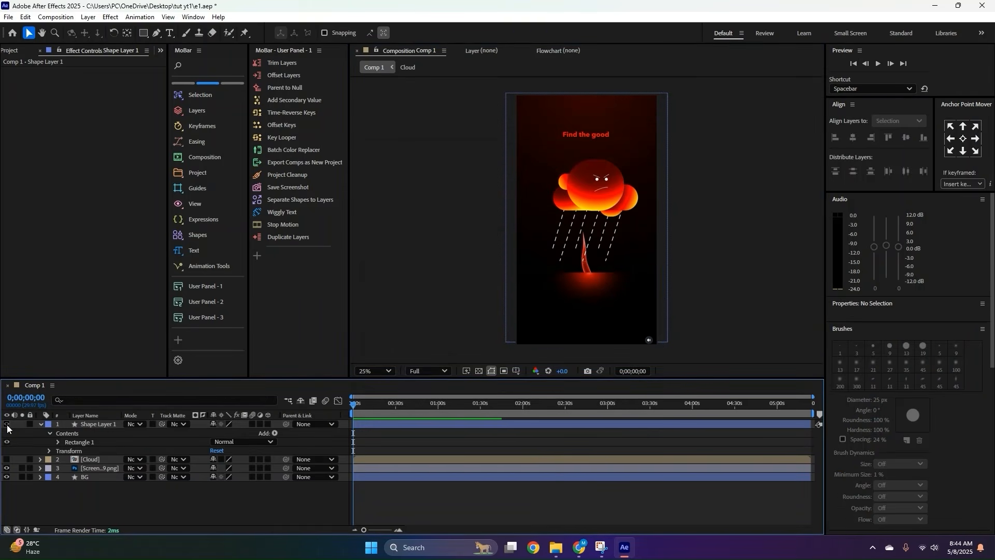
click(7, 424)
click(7, 425)
click(7, 425)
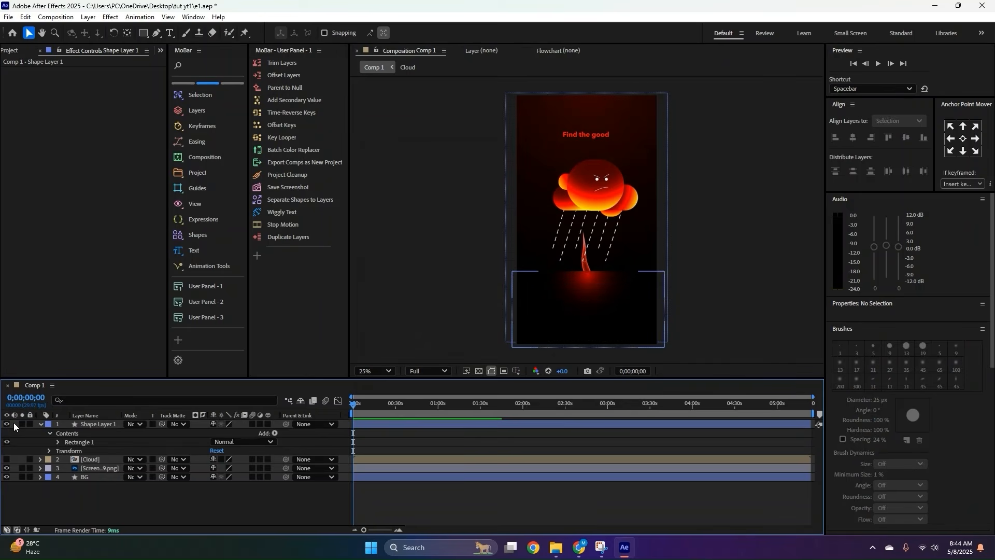
click(103, 424)
double_click(613, 303)
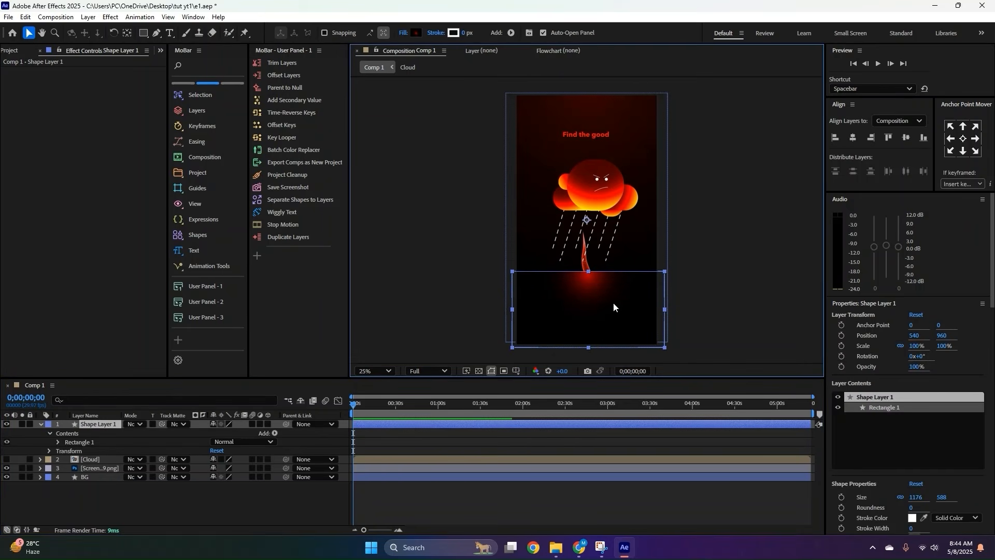
scroll(582, 287, up, 2)
mouse_move(583, 287)
mouse_down()
mouse_move(578, 250)
mouse_move(586, 284)
mouse_up()
scroll(545, 267, down, 2)
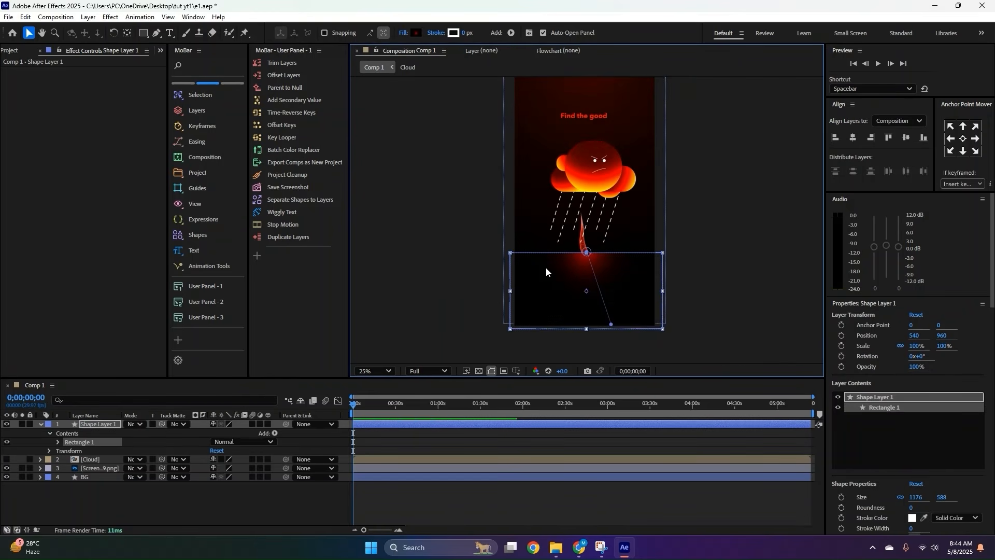
click(440, 285)
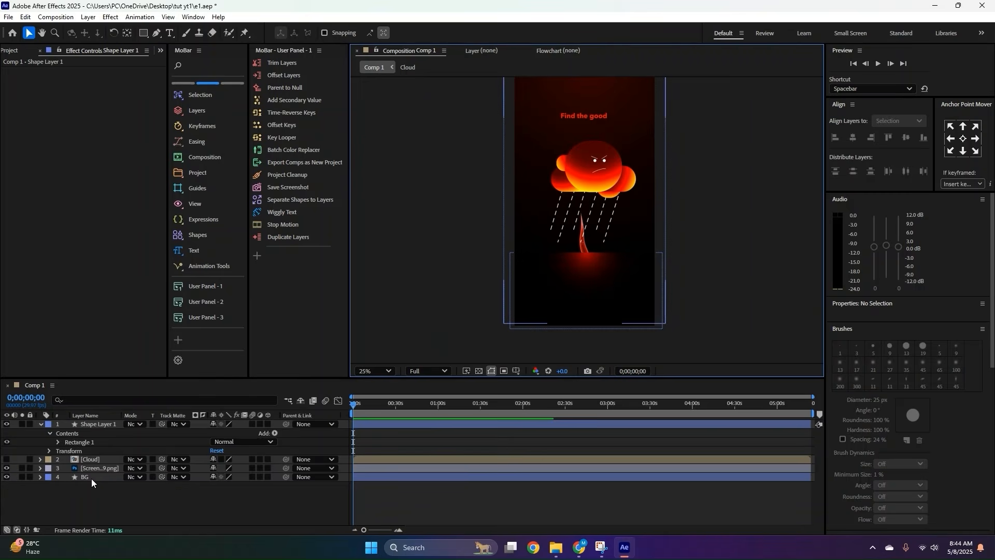
Move the BG layer directly below the floor's shape layer and rename that shape layer Floor.
drag(91, 477, 94, 450)
right_click(94, 424)
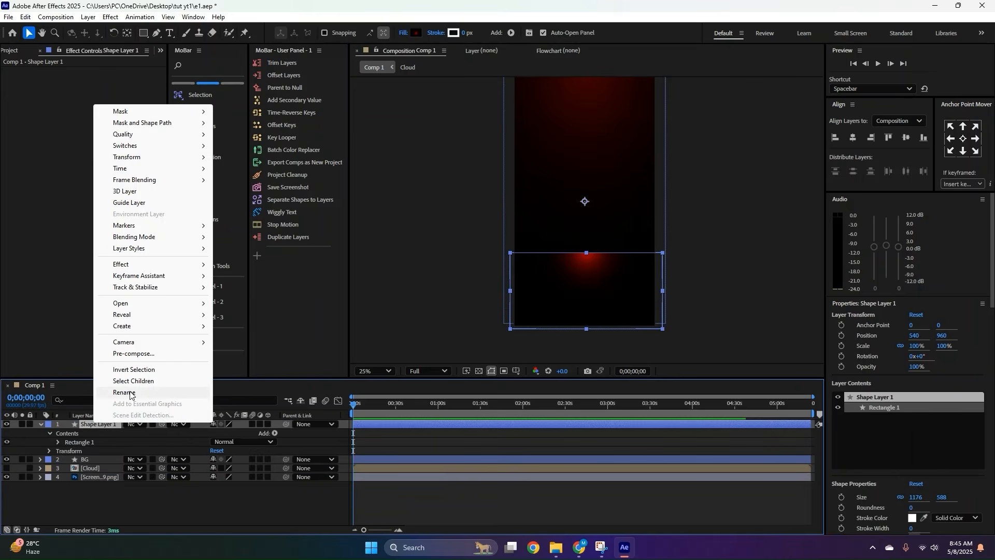
click(131, 392)
text(Floor)
key(Return)
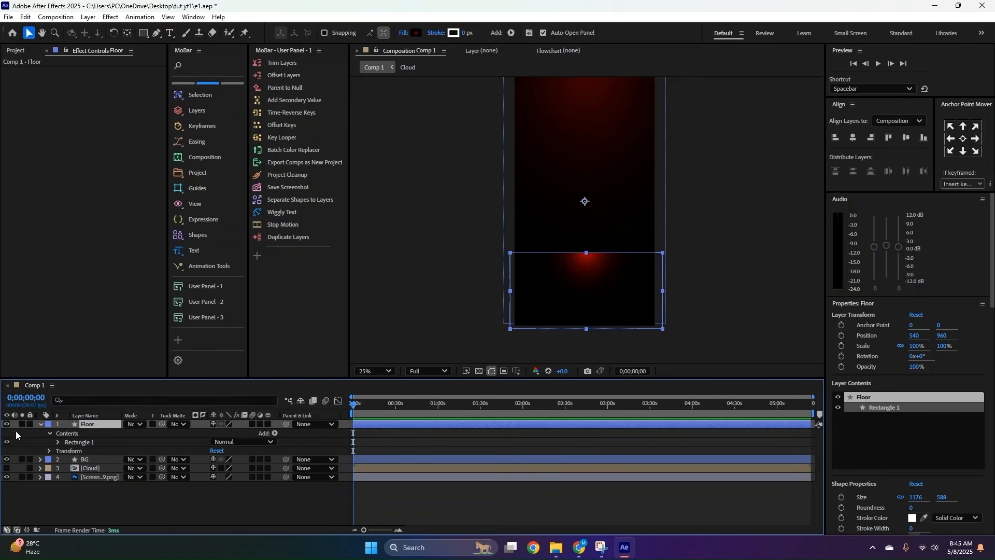
Collapse the Floor layer and move the Cloud layer to the top of the layer stack.
click(41, 424)
drag(90, 441, 91, 423)
click(79, 488)
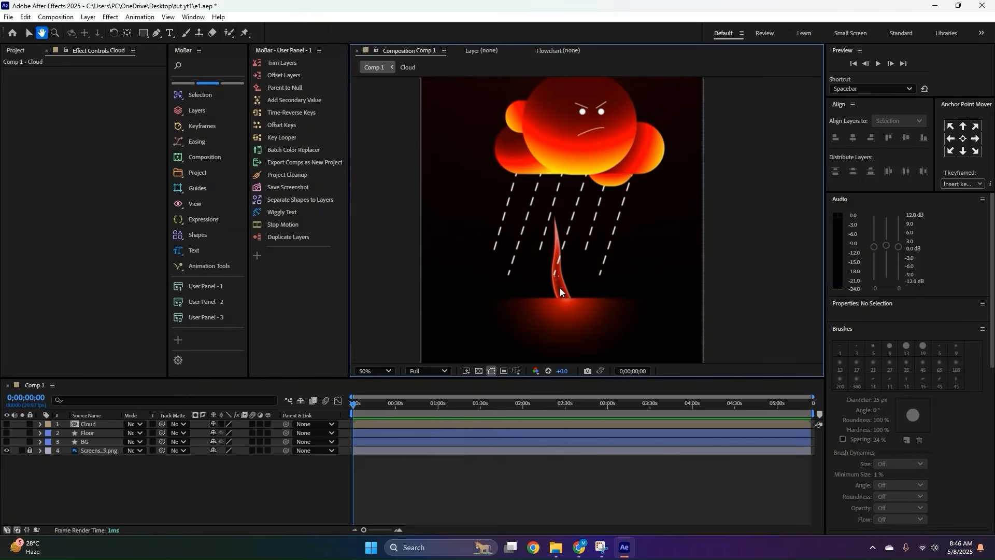
Set up the Pen tool with a 3 px stroke and no fill for tracing the reference spike.
scroll(559, 287, up, 4)
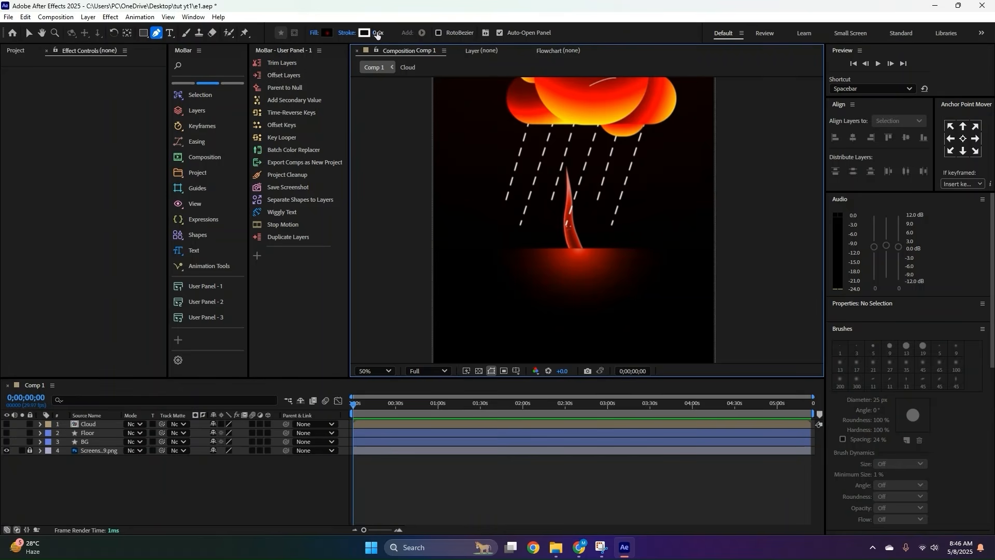
click(378, 33)
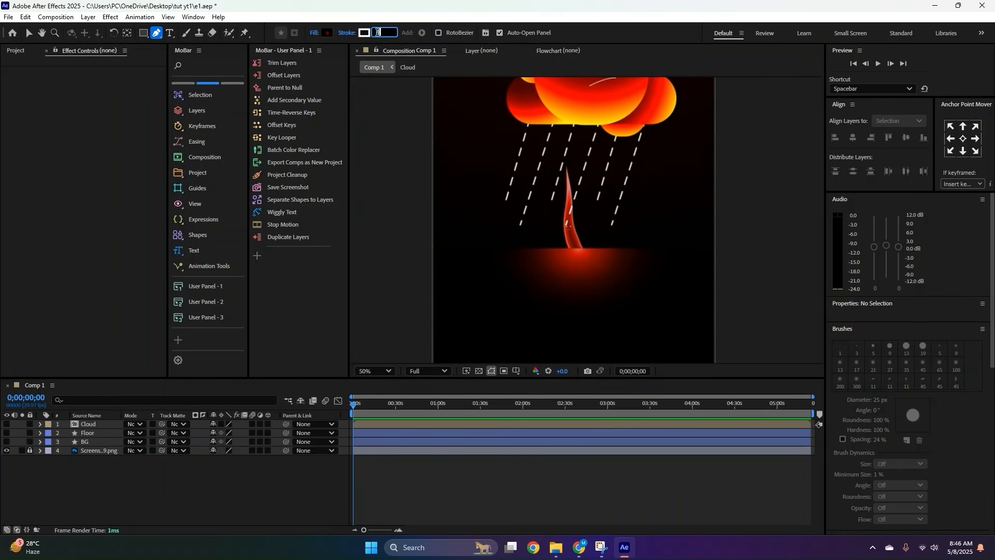
text(3)
key(Return)
click(313, 33)
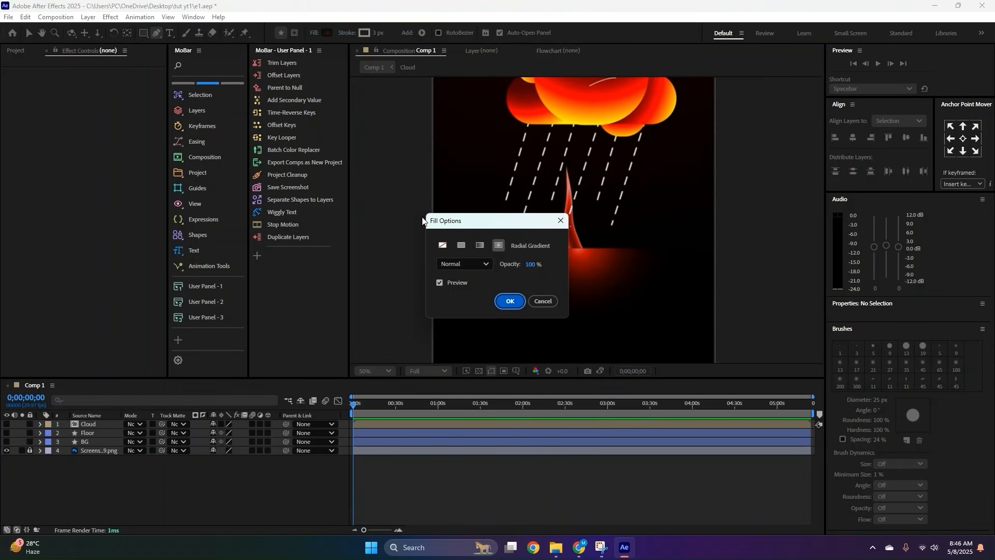
click(459, 245)
click(505, 300)
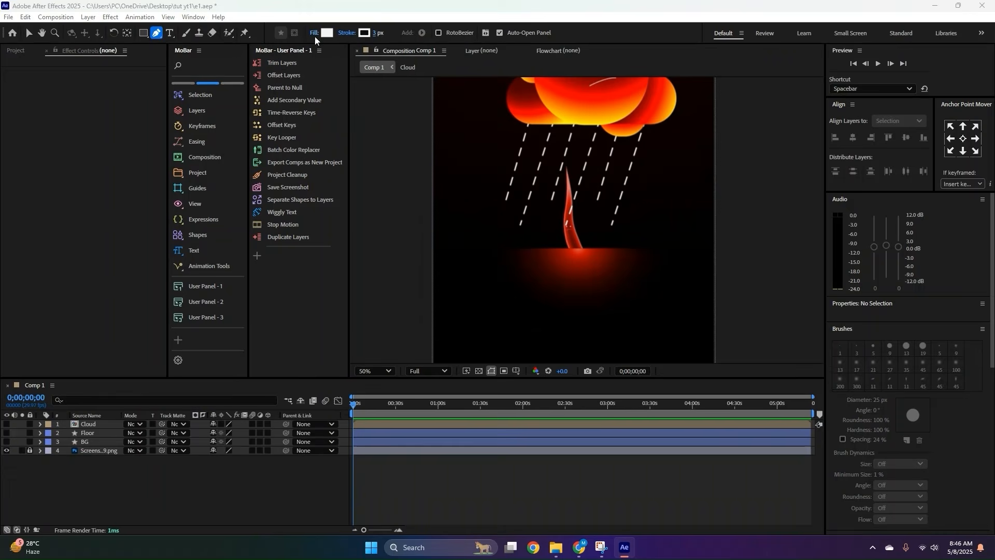
click(315, 35)
click(443, 245)
click(509, 300)
Draw a closed three-point triangle over the reference spike, with its base on the floor line and its apex at the spike's tip.
scroll(596, 239, up, 1)
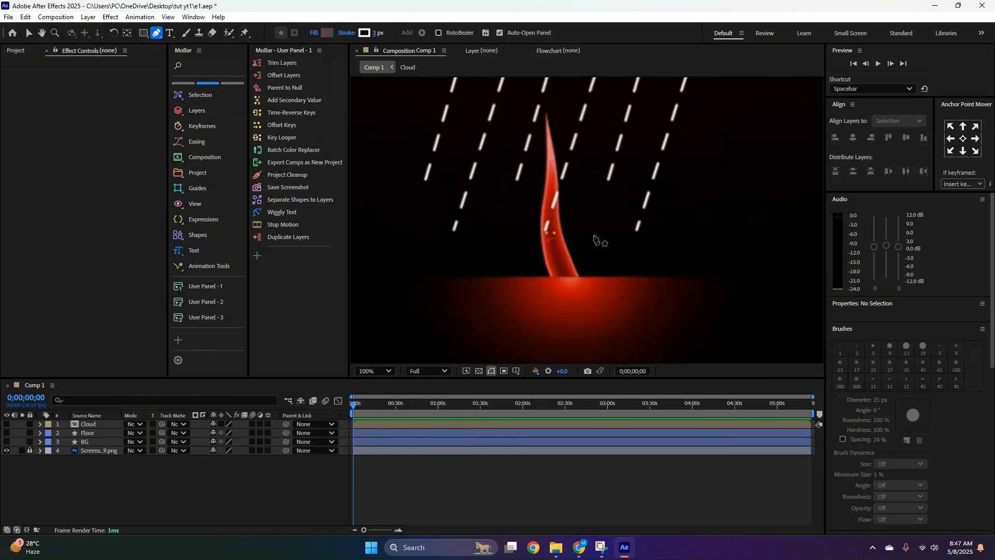
scroll(550, 267, down, 1)
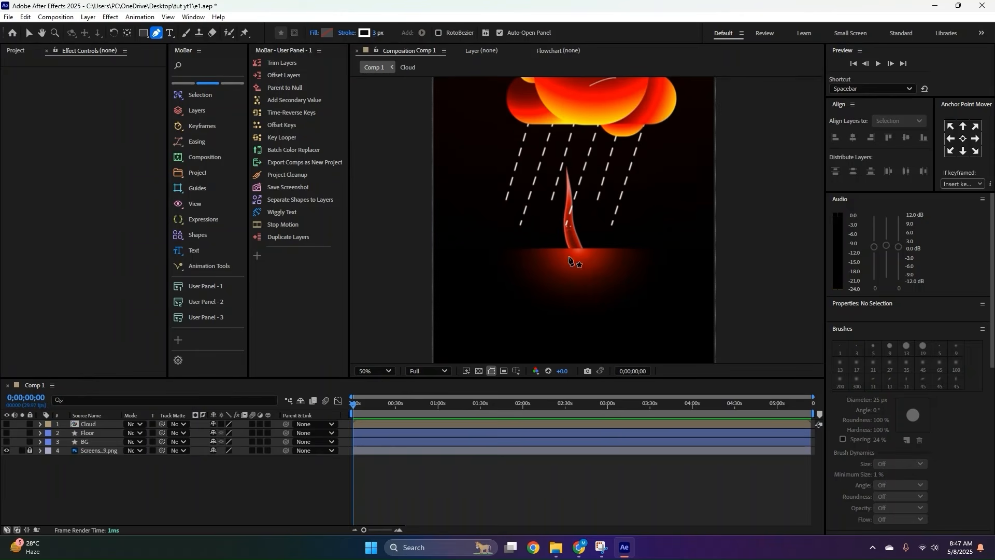
click(567, 247)
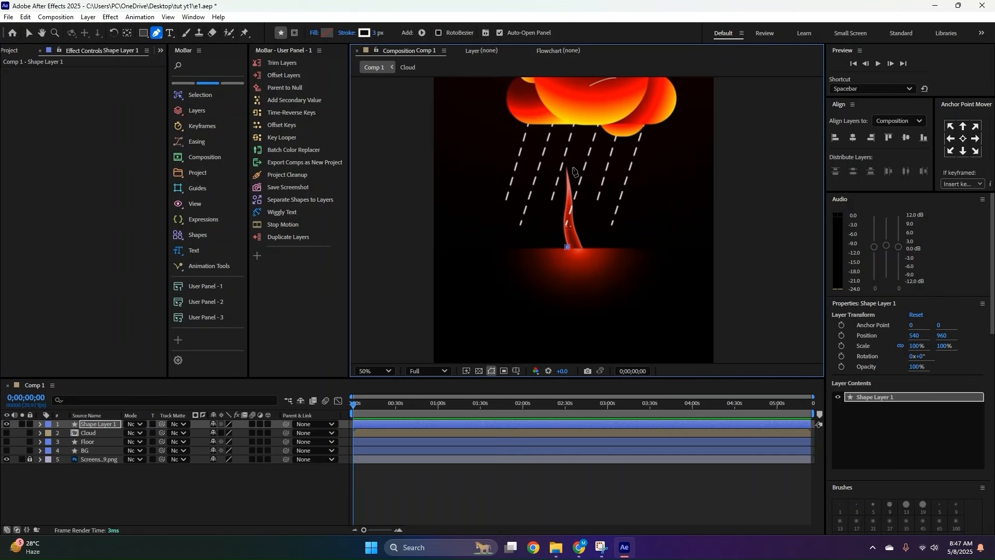
click(572, 167)
click(585, 247)
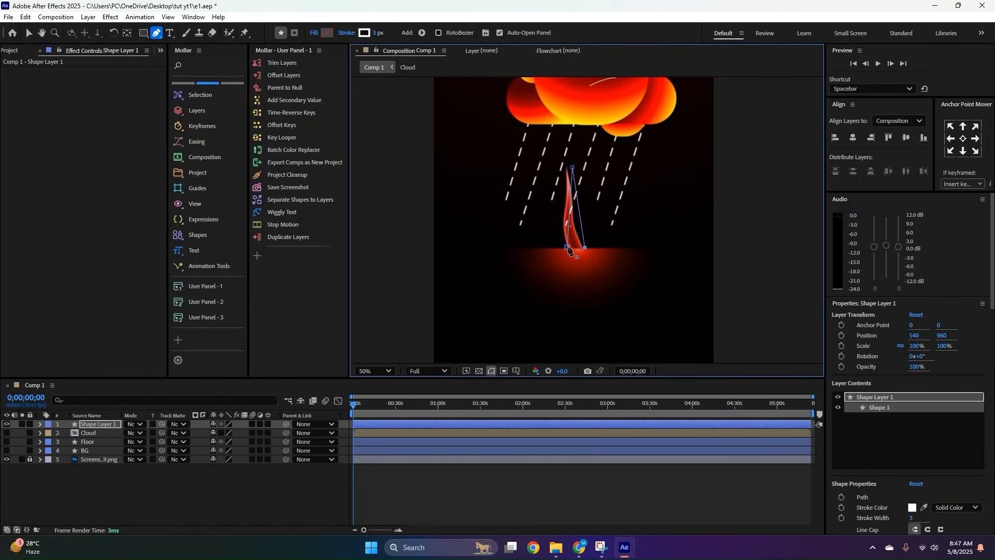
click(567, 247)
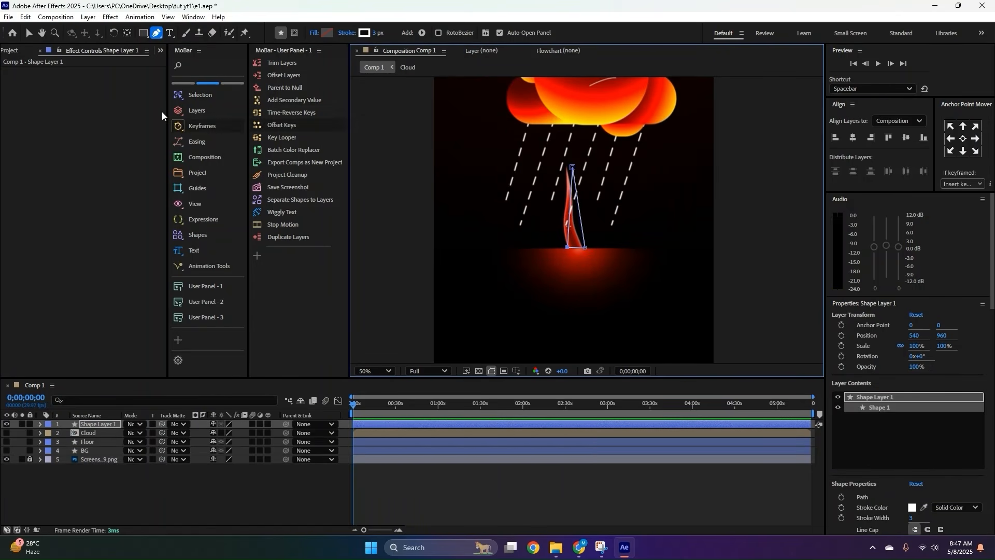
Move the triangle beside the reference spike at position 680, 952, with its base on the floor line.
key(v)
key(period)
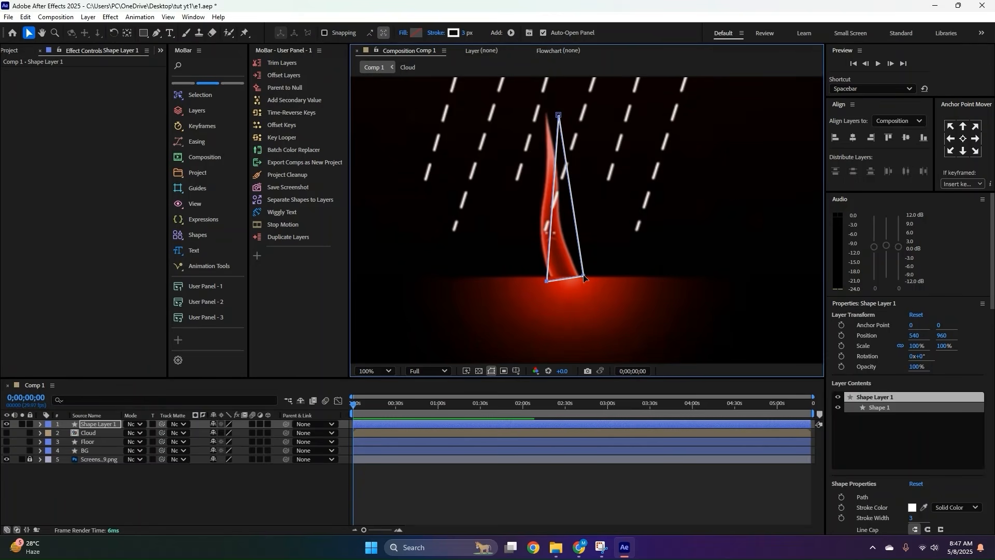
drag(549, 275, 624, 274)
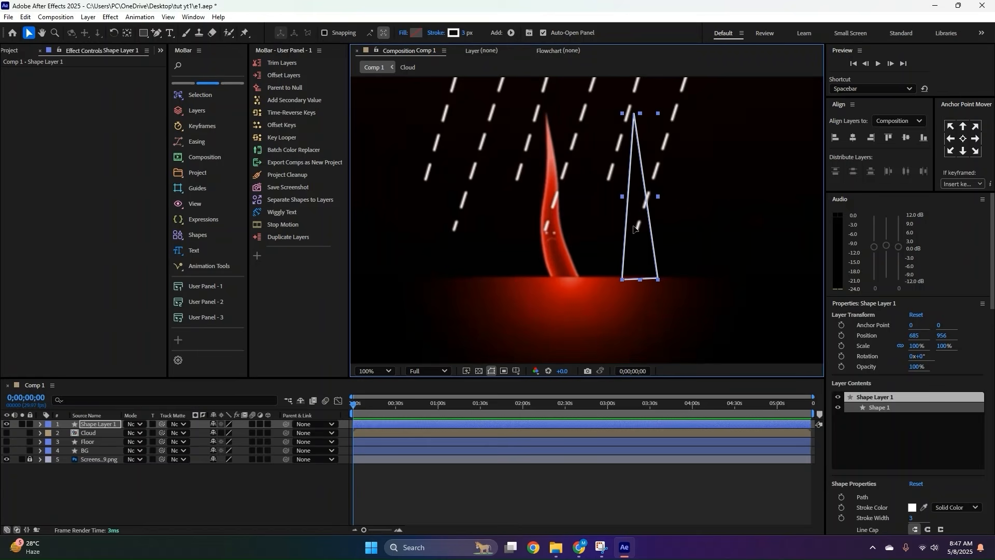
drag(635, 229, 640, 247)
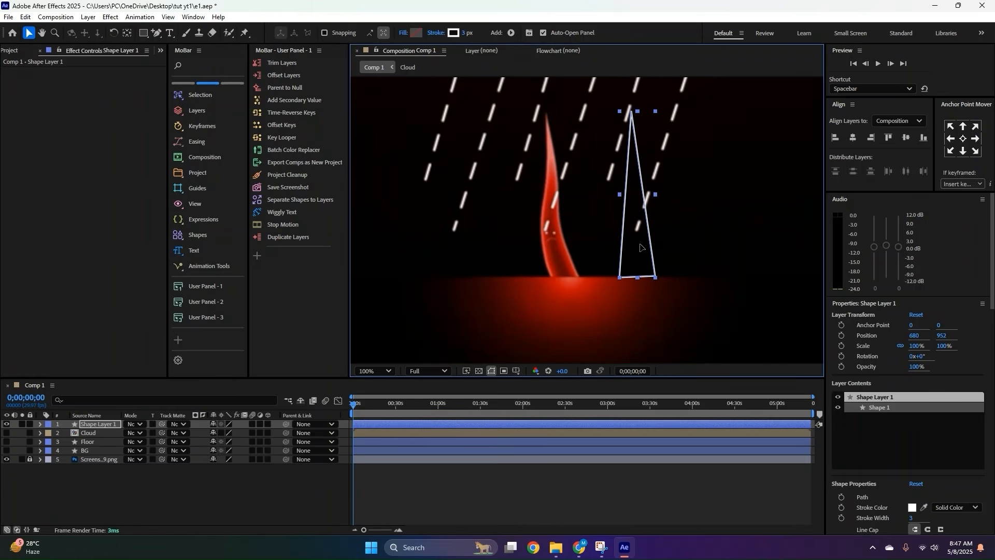
Give the triangle a linear gradient fill and set its stroke width to 0 px.
click(404, 33)
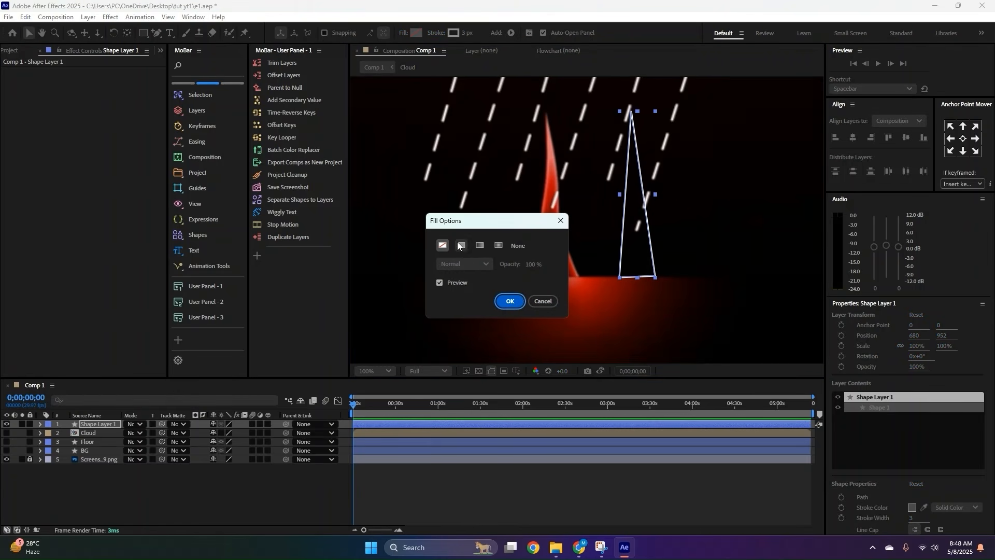
click(480, 246)
click(508, 301)
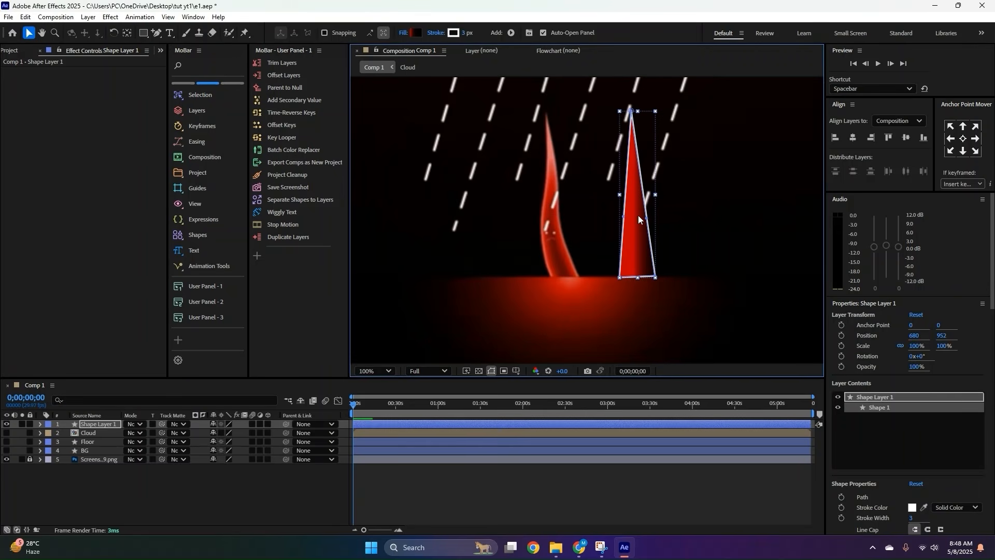
drag(464, 32, 361, 34)
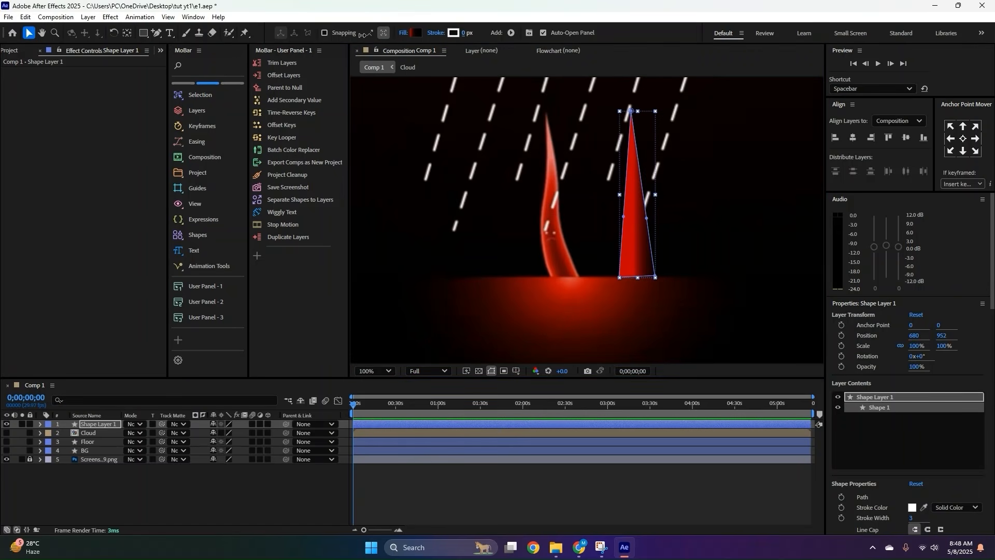
Widen the red in the triangle's gradient by shifting the midpoint toward the black stop, and reselect the layer.
scroll(635, 242, down, 4)
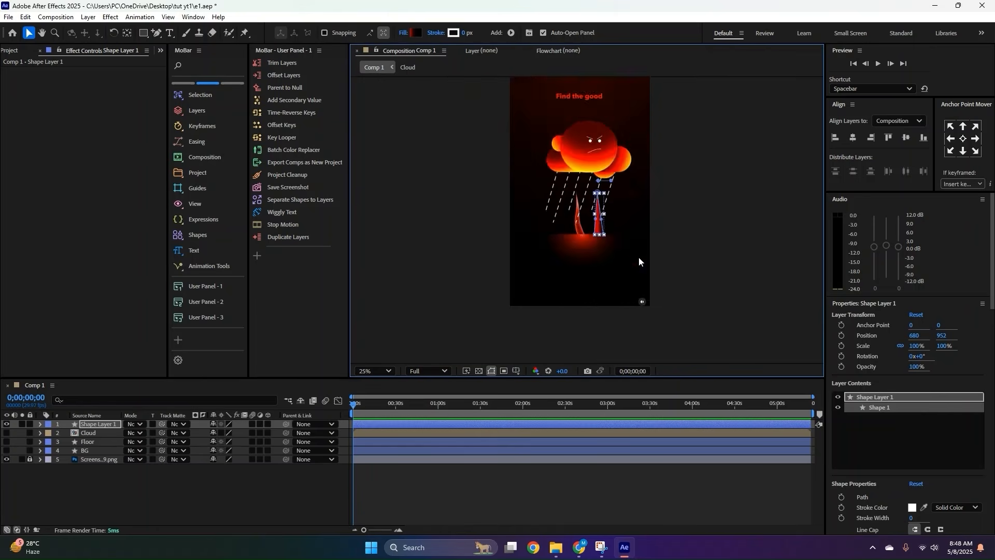
scroll(641, 298, up, 5)
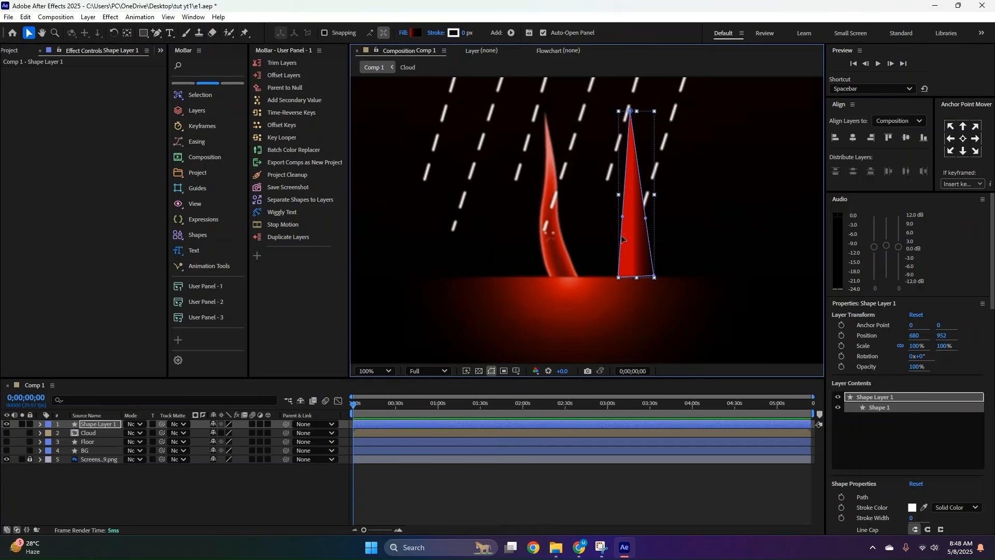
scroll(640, 222, down, 1)
click(408, 33)
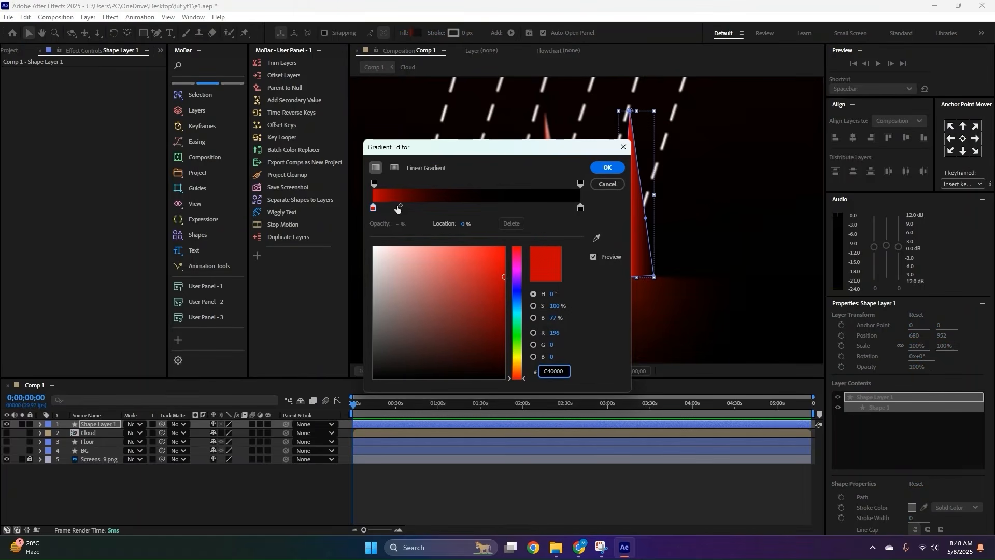
drag(398, 206, 454, 208)
click(607, 167)
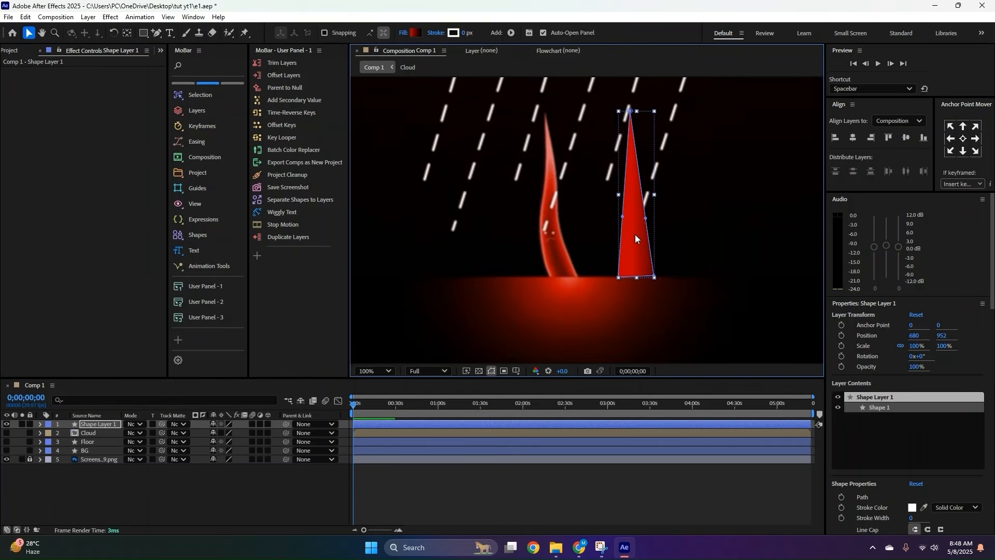
click(150, 472)
click(100, 424)
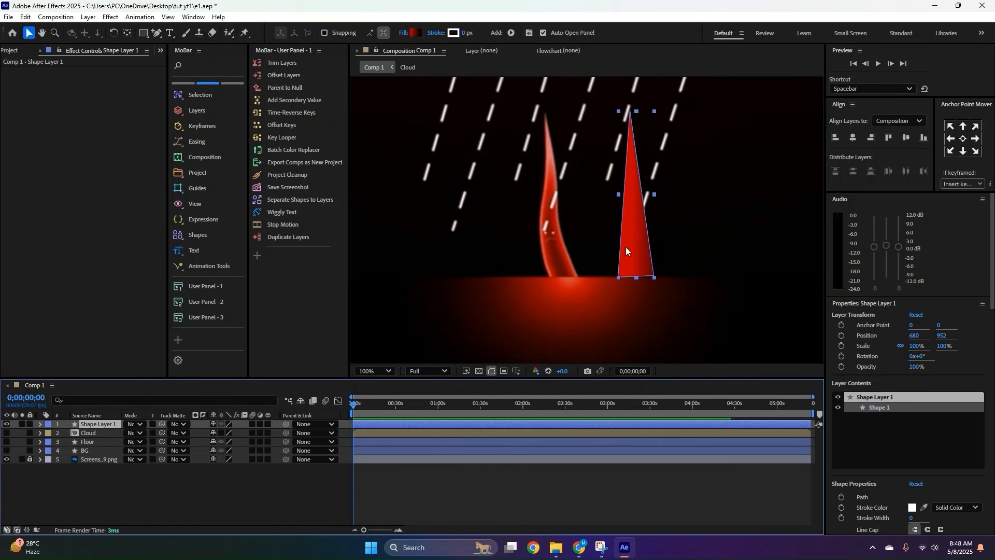
double_click(636, 227)
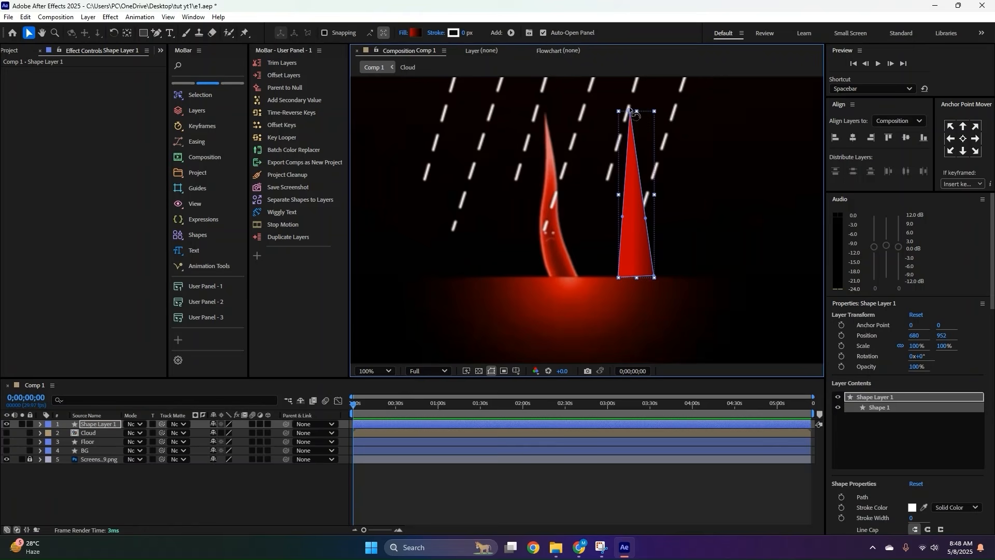
drag(630, 110, 600, 154)
key(ctrl+z)
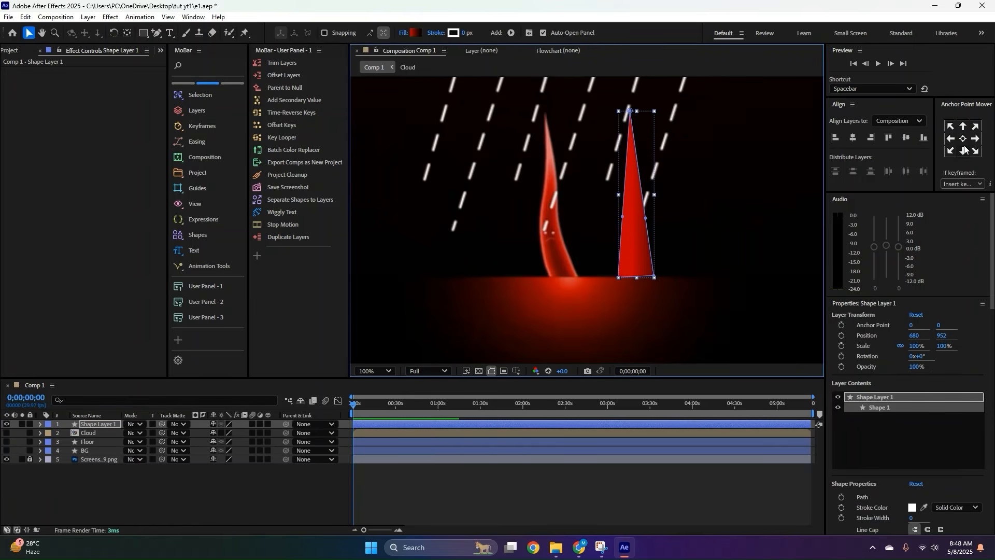
Center the layer's anchor point on the triangle, undoing the trial shift of its gradient handle.
click(964, 151)
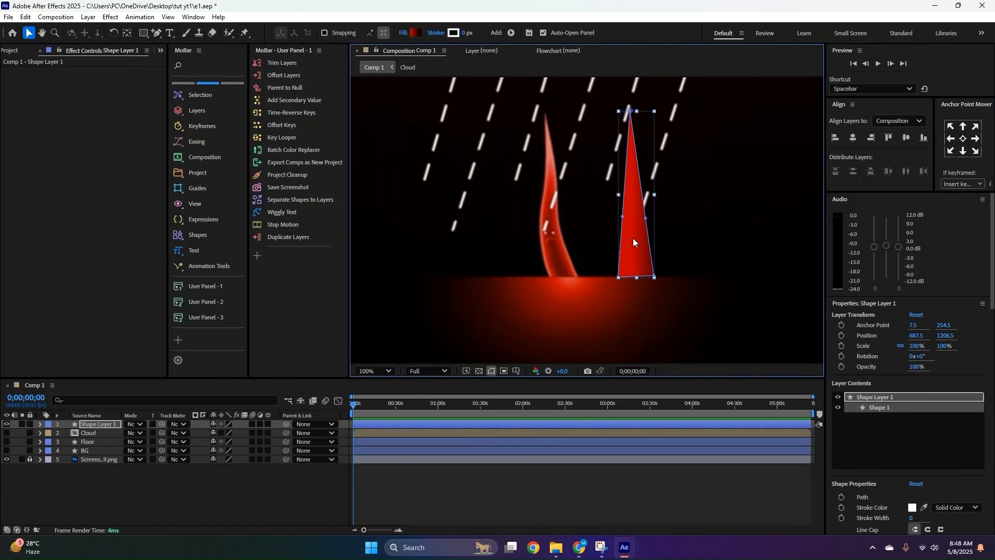
mouse_move(623, 216)
mouse_down()
mouse_move(637, 220)
mouse_move(624, 225)
mouse_up()
key(ctrl+z)
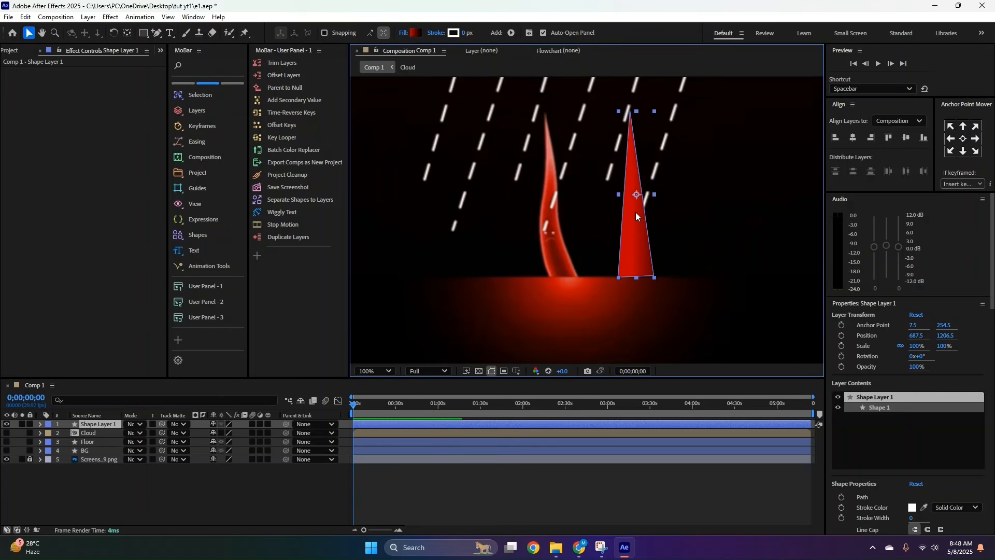
click(634, 196)
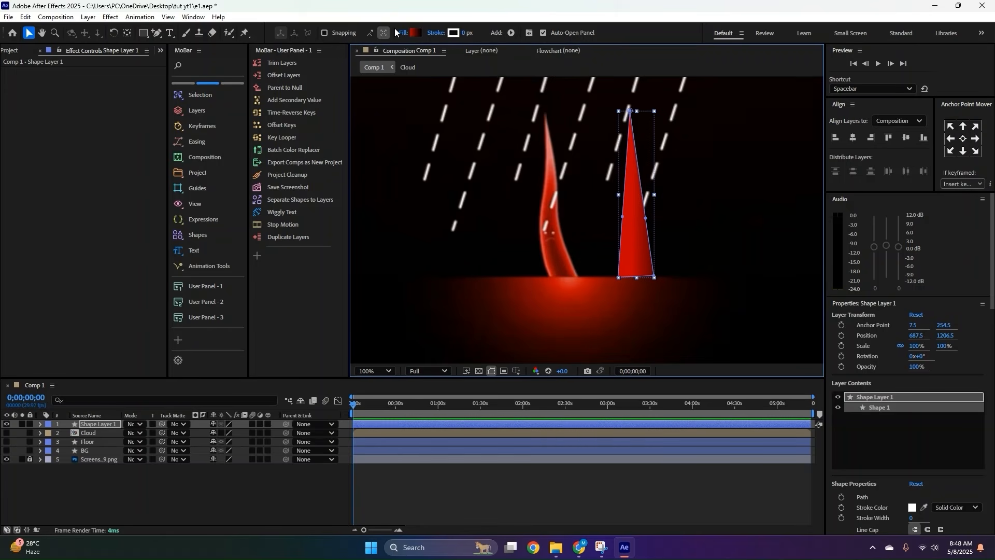
Add an Inner Shadow layer style to the triangle's layer with Normal blend mode and a white color.
right_click(96, 422)
mouse_move(153, 254)
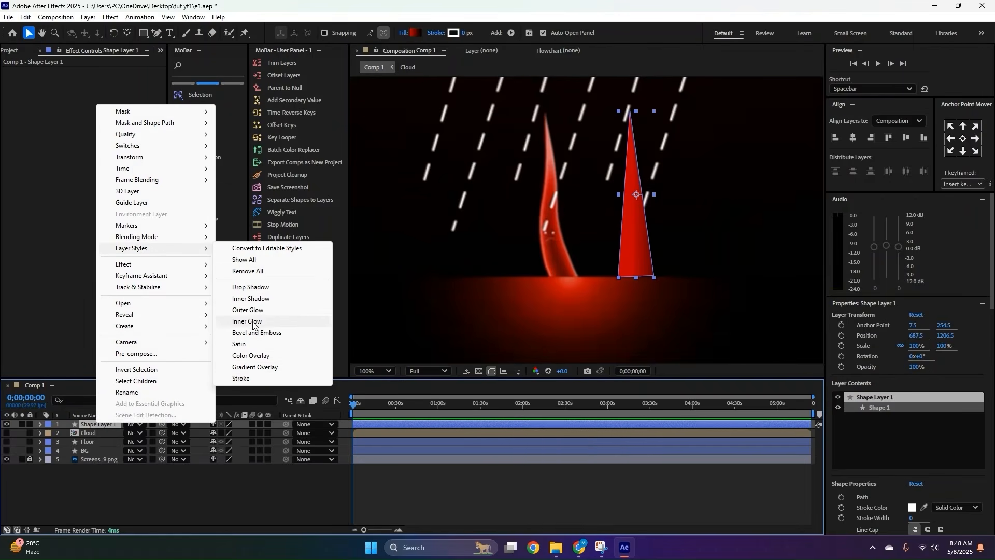
click(251, 298)
click(59, 467)
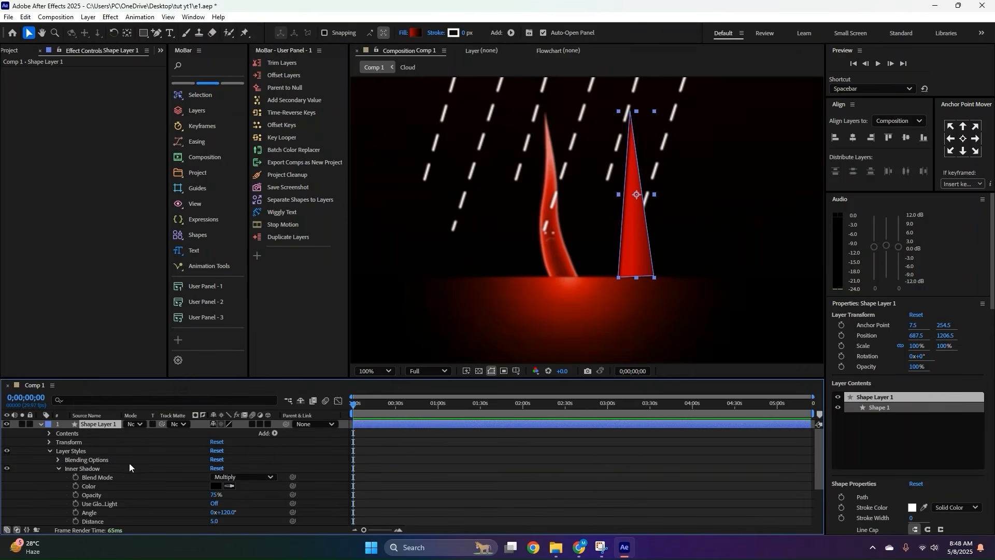
click(228, 477)
click(240, 141)
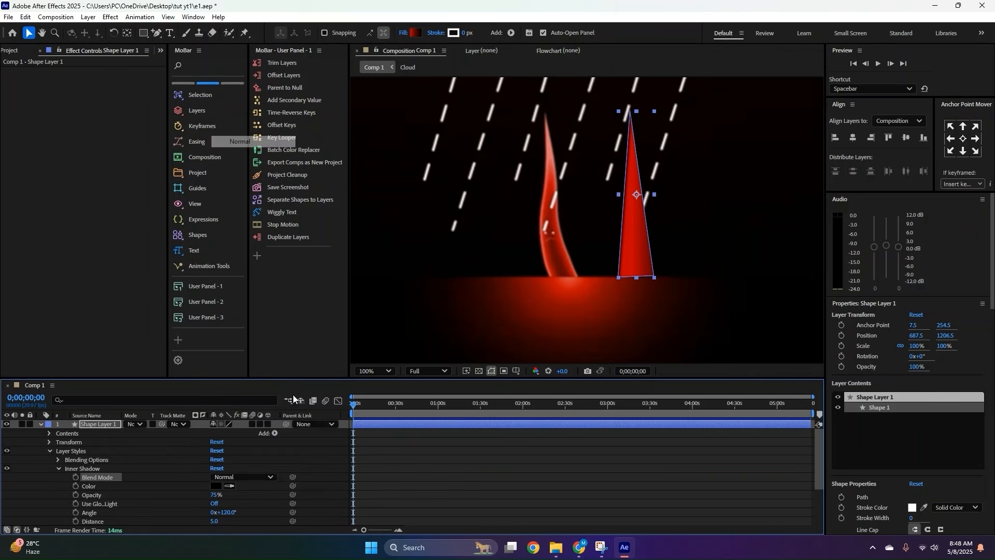
click(216, 485)
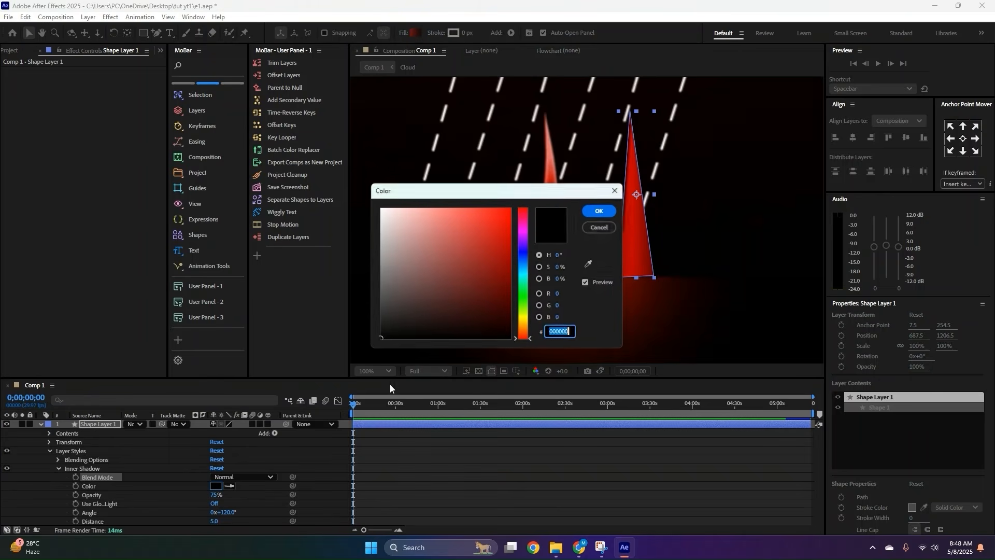
click(600, 210)
Set the inner shadow's distance to 4 and its size to 19 to match the reference spike, then collapse the layer.
key(period)
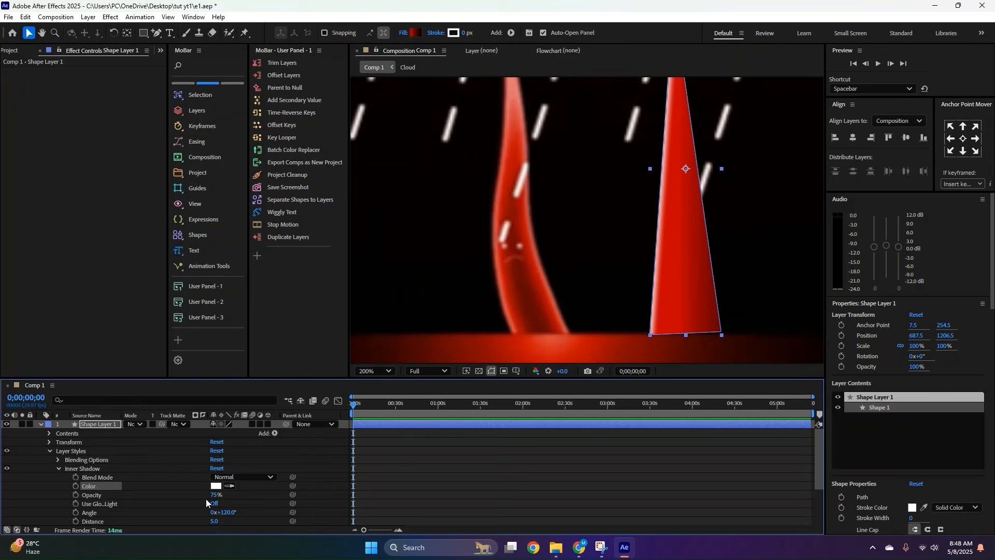
scroll(213, 499, down, 3)
drag(215, 495, 220, 512)
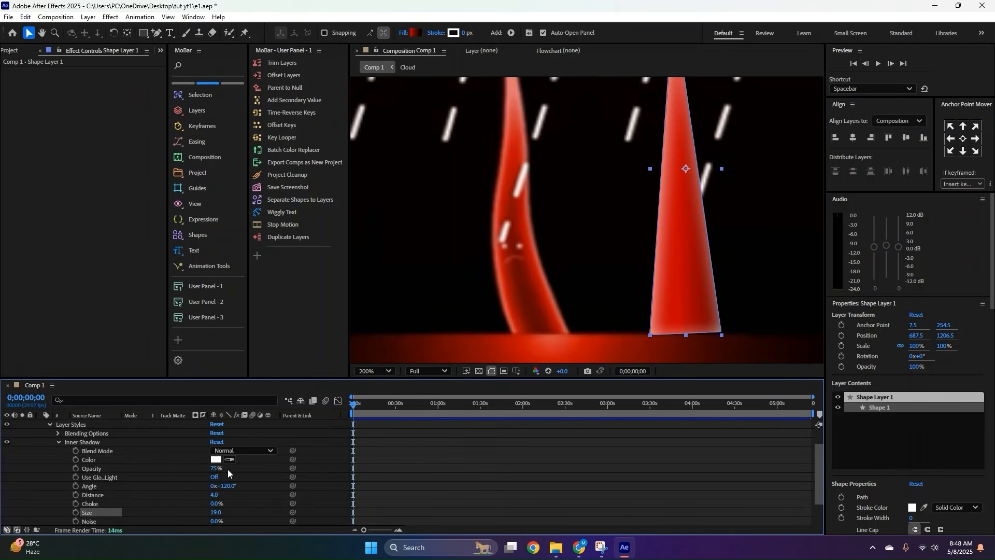
key(comma)
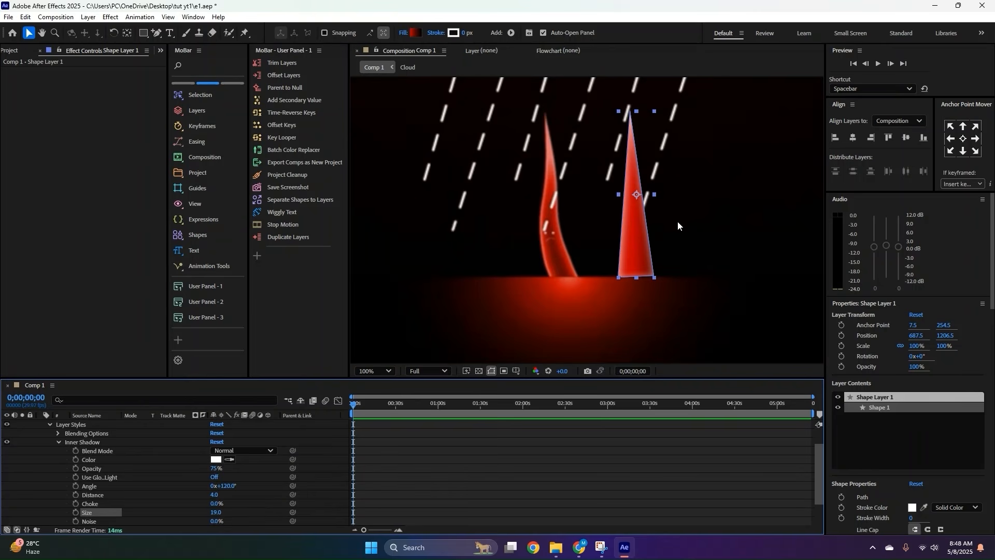
scroll(13, 440, up, 1)
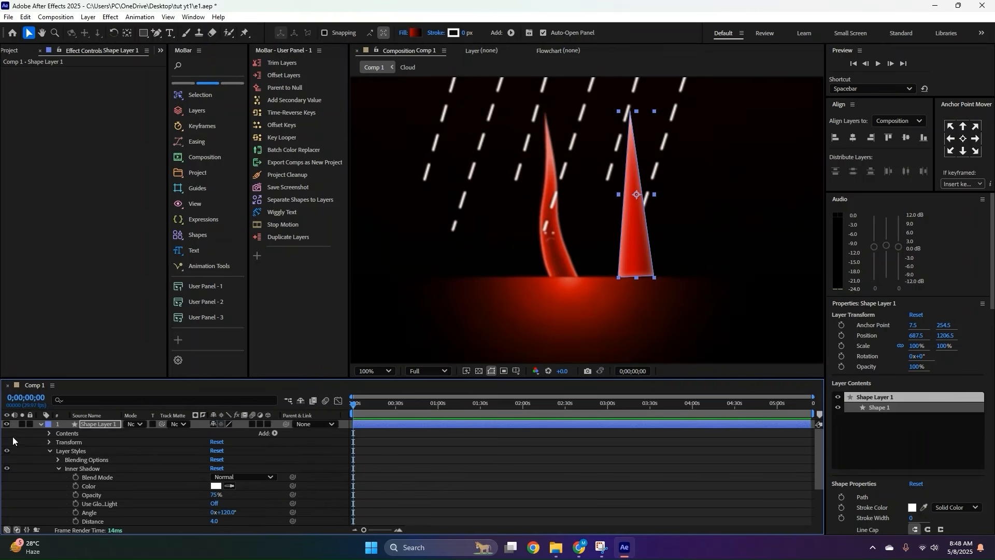
click(40, 424)
Add a Gradient Overlay layer style to the triangle's layer and expand its settings.
right_click(106, 424)
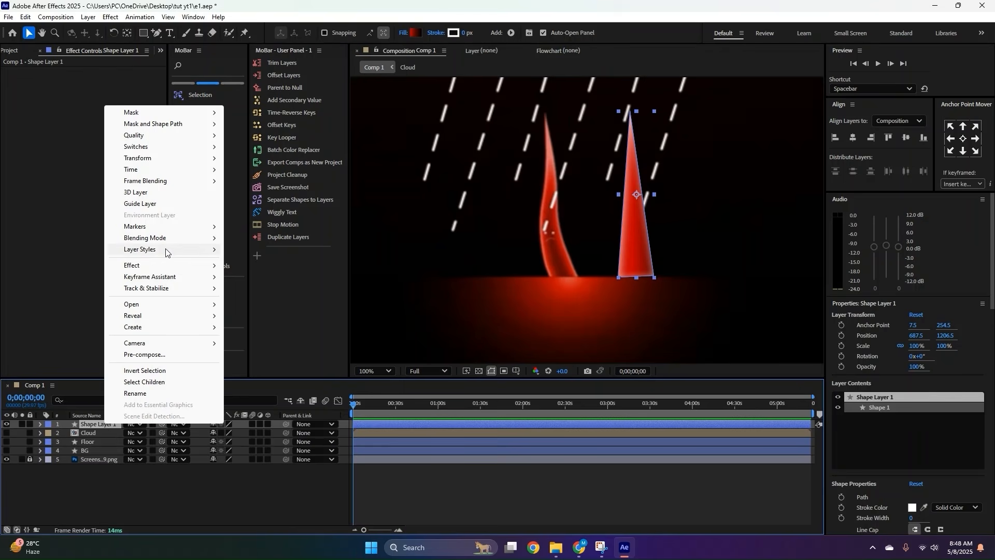
mouse_move(166, 251)
click(271, 367)
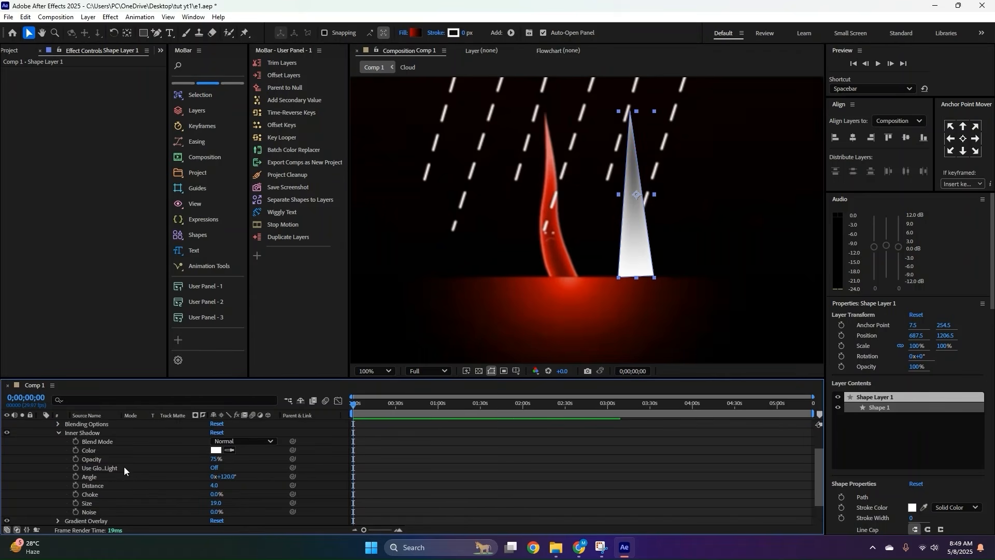
scroll(127, 466, down, 1)
scroll(65, 499, up, 1)
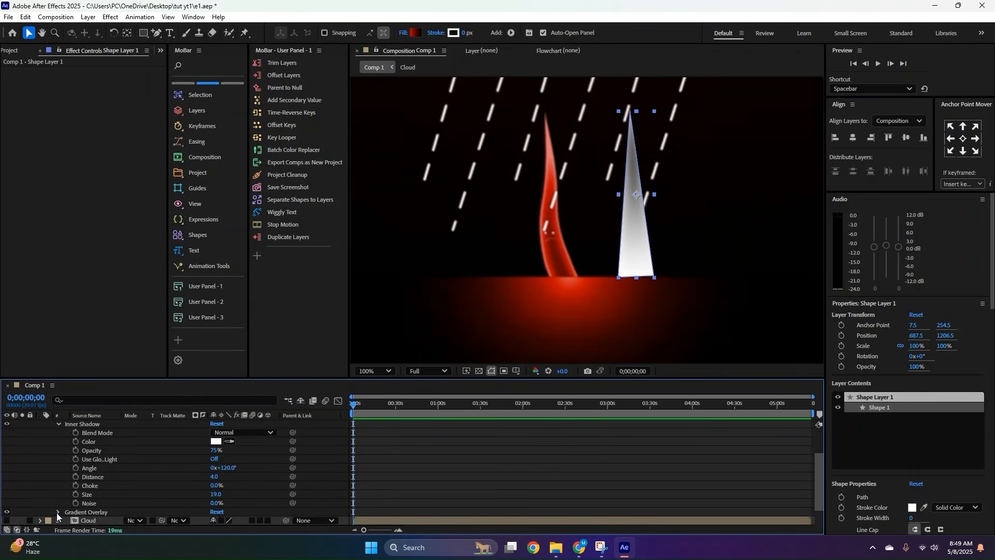
click(57, 512)
scroll(211, 484, down, 3)
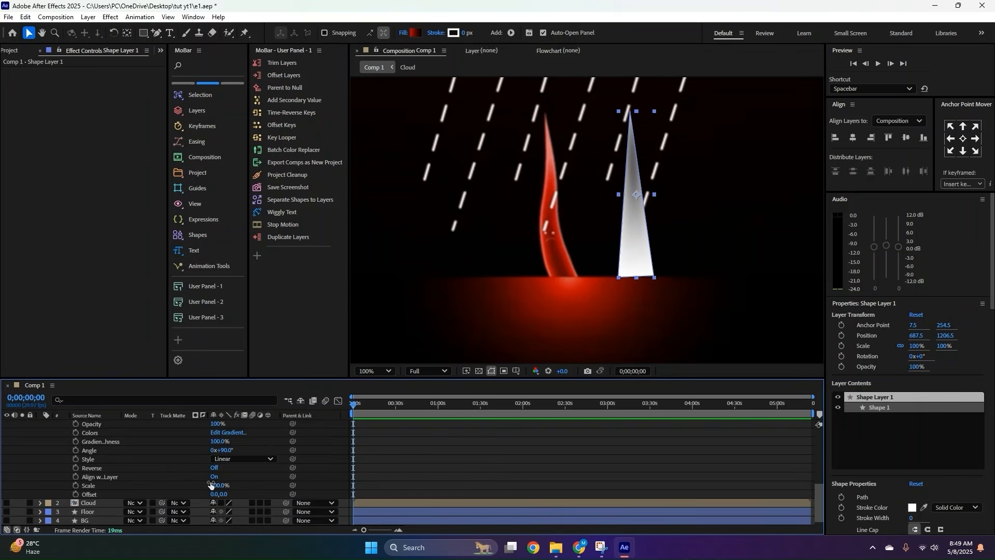
Run the overlay gradient from dark red 6D0000 to black with the midpoint nearer the red stop, and set its angle to 262°.
click(228, 432)
click(580, 198)
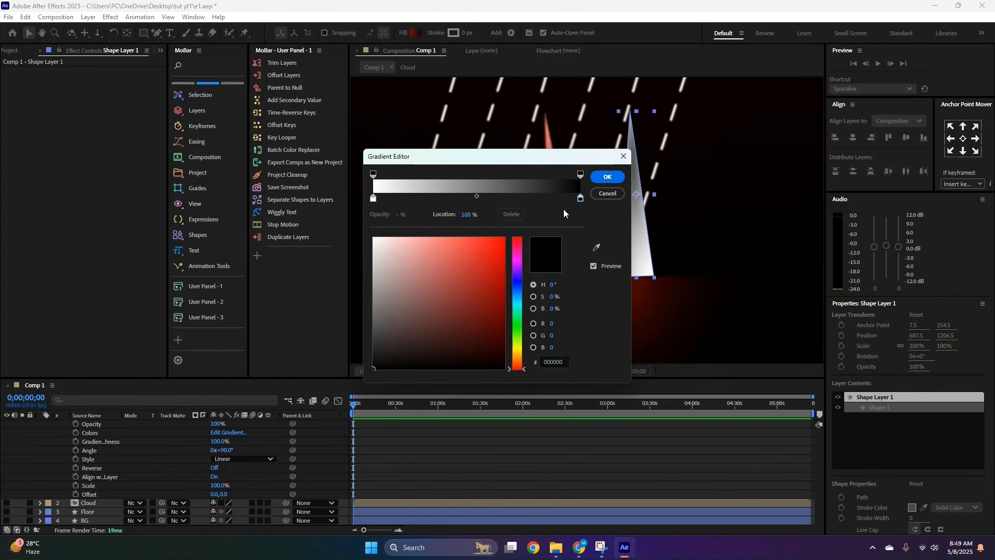
click(373, 198)
drag(495, 306, 528, 312)
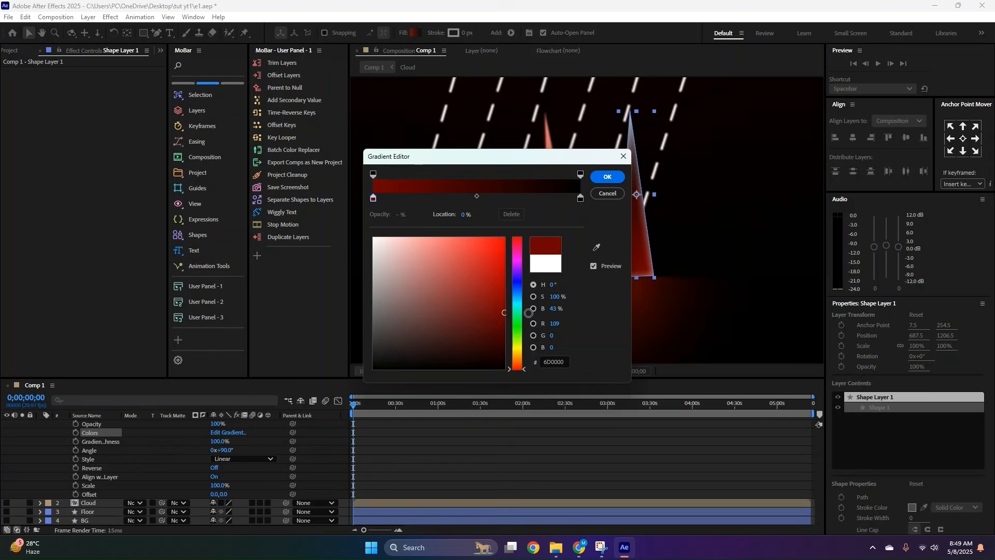
drag(477, 196, 452, 197)
click(606, 178)
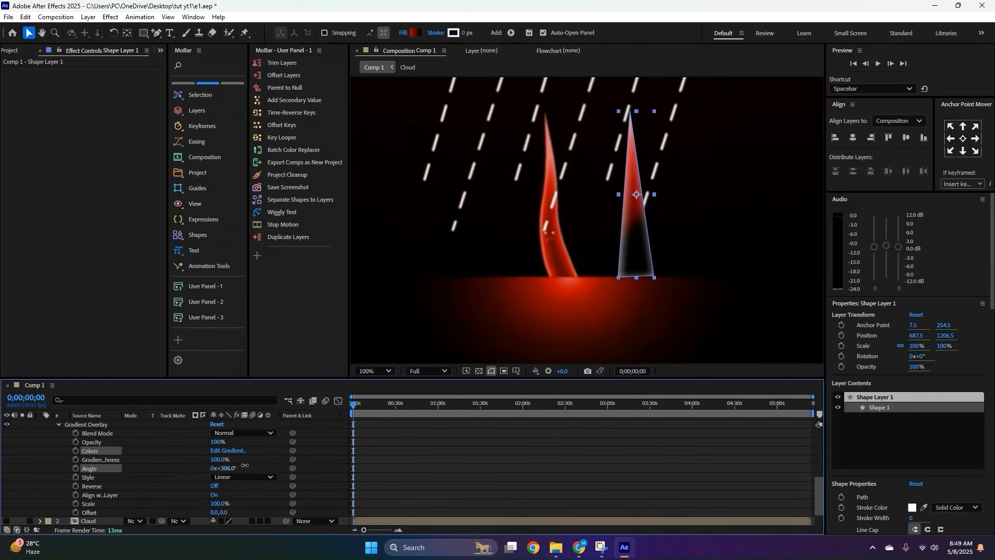
drag(244, 465, 230, 461)
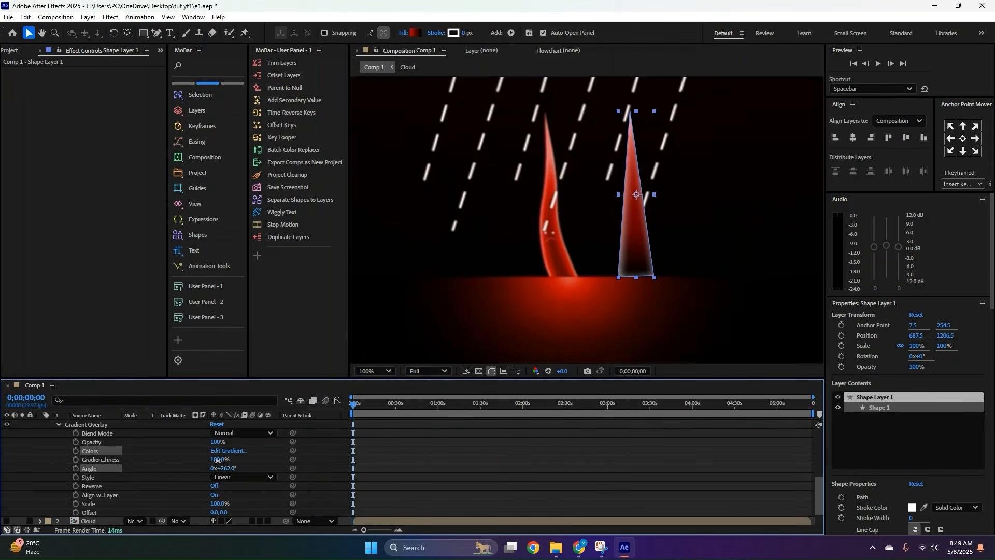
scroll(194, 472, up, 3)
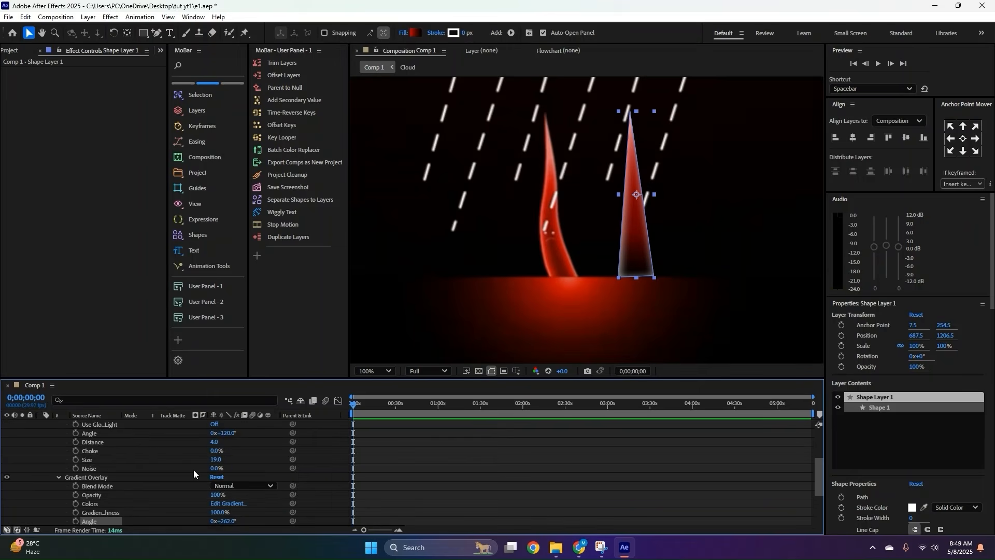
Try light red FF8585 as the inner shadow's color, and sample a color from the reference spike with the eyedropper.
scroll(73, 455, up, 3)
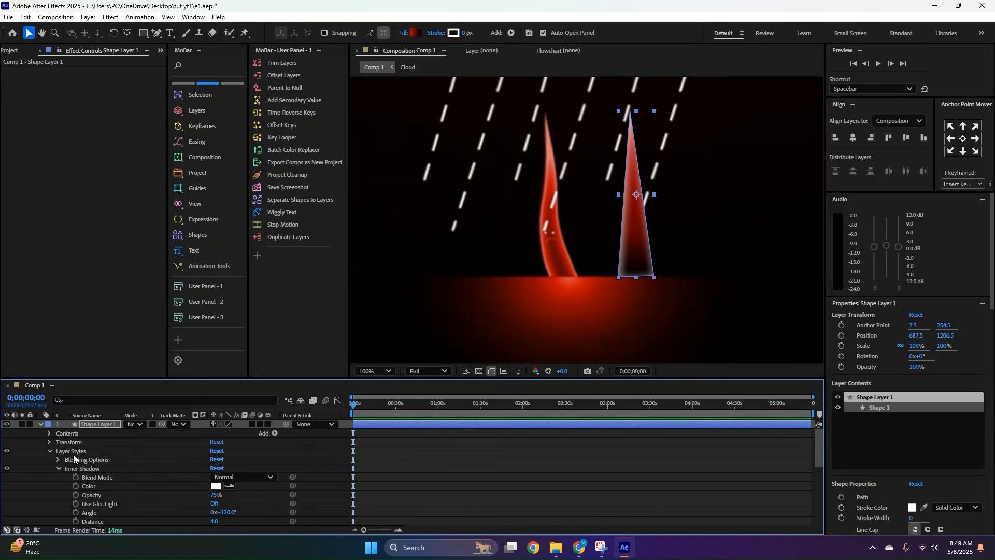
click(218, 488)
drag(515, 192, 392, 191)
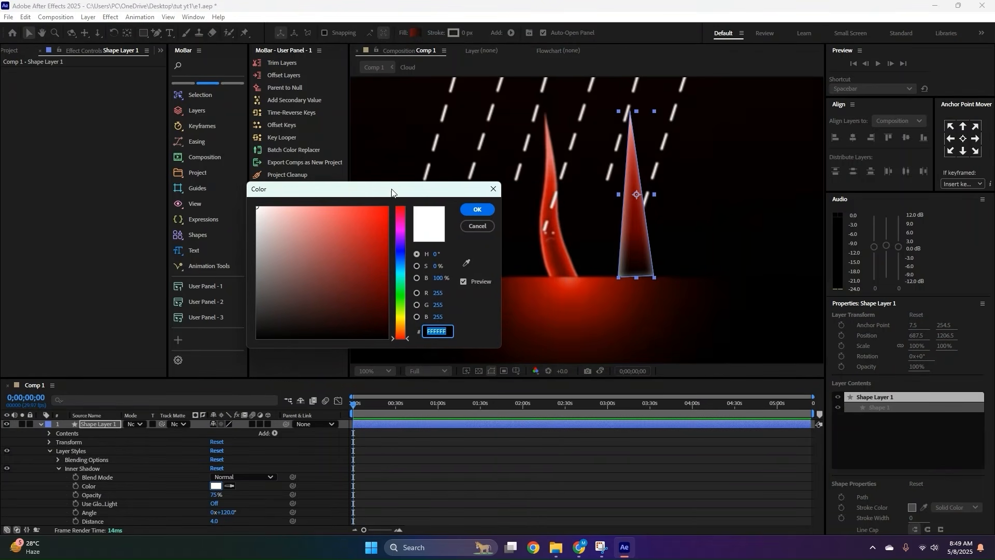
drag(285, 253, 319, 177)
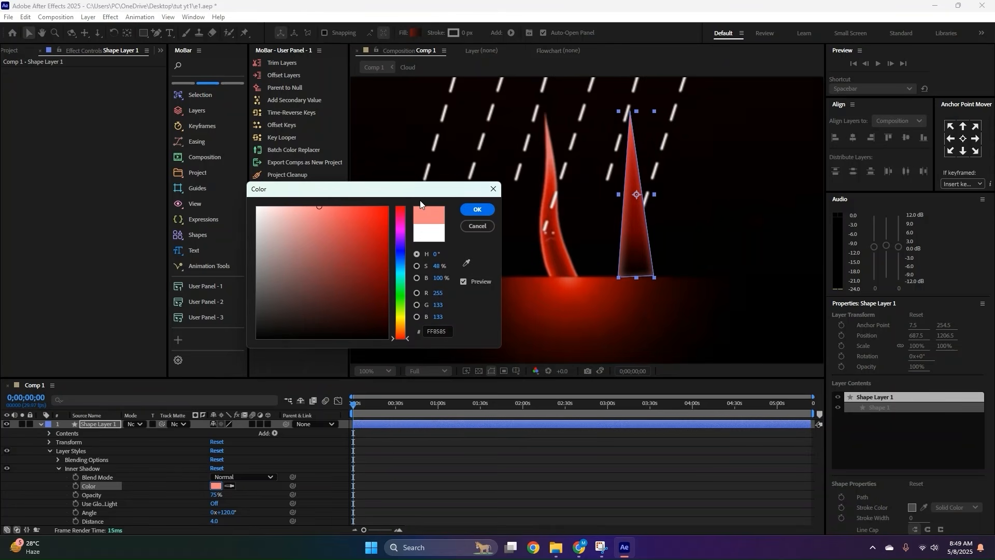
click(467, 263)
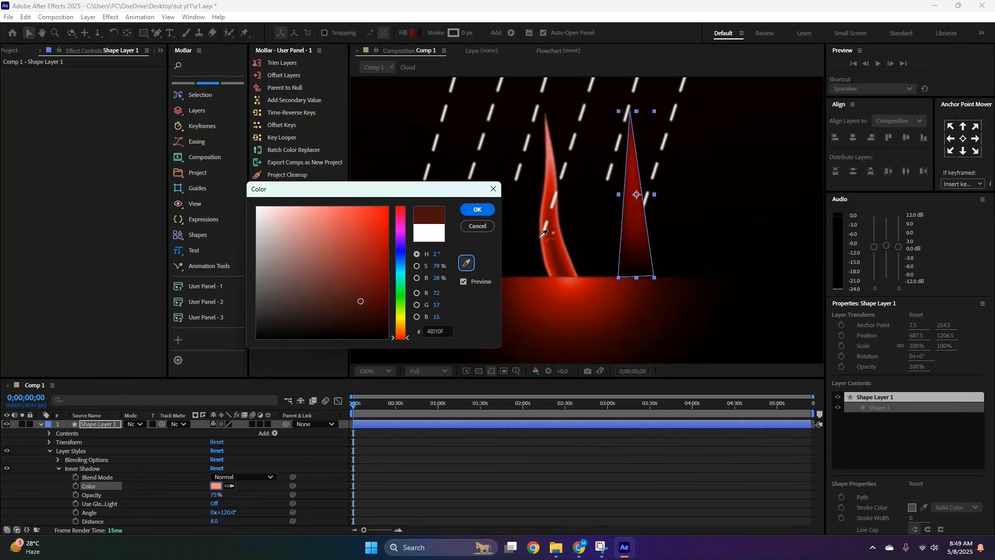
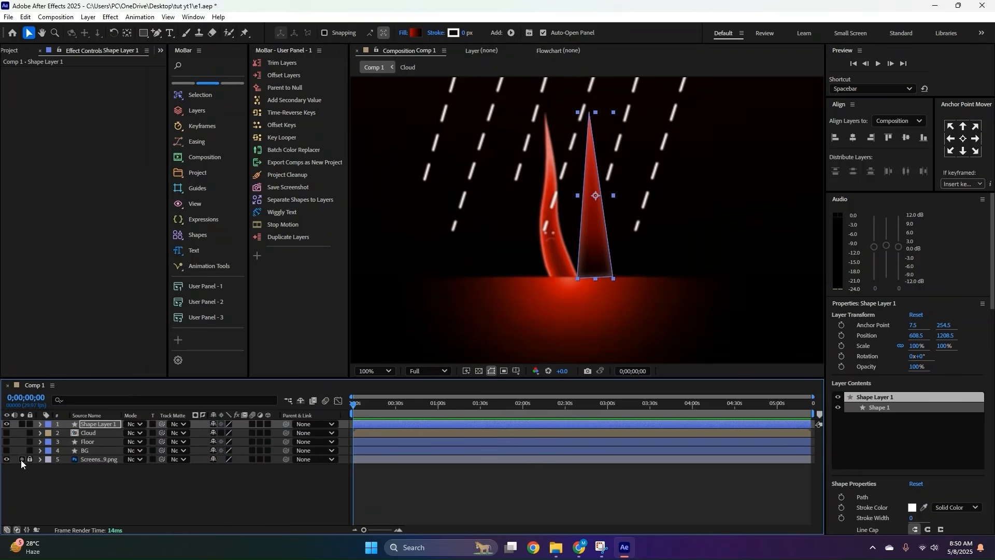
Hide the reference screenshot layer, and move the triangle left to X position 582.5 with its anchor point centered.
click(7, 459)
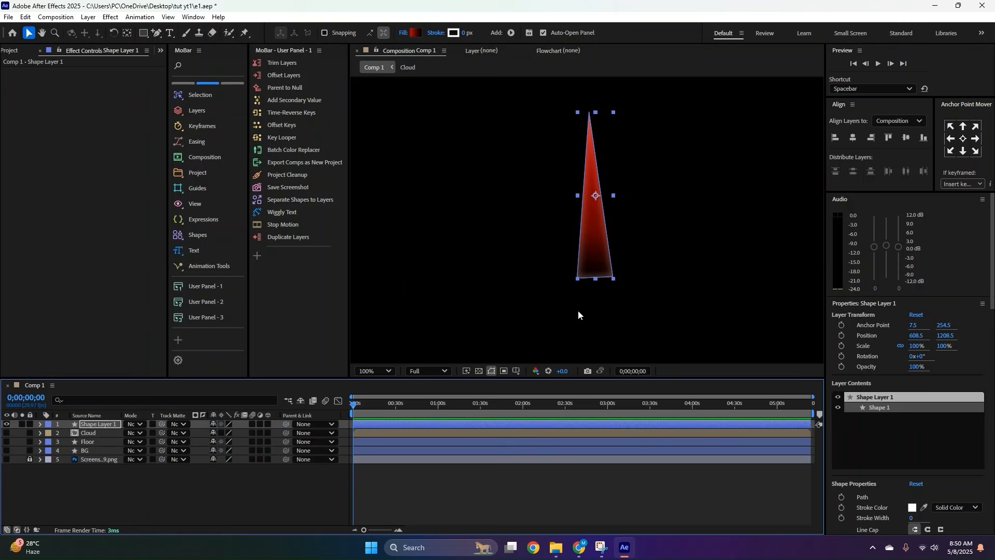
drag(596, 265, 582, 264)
click(964, 139)
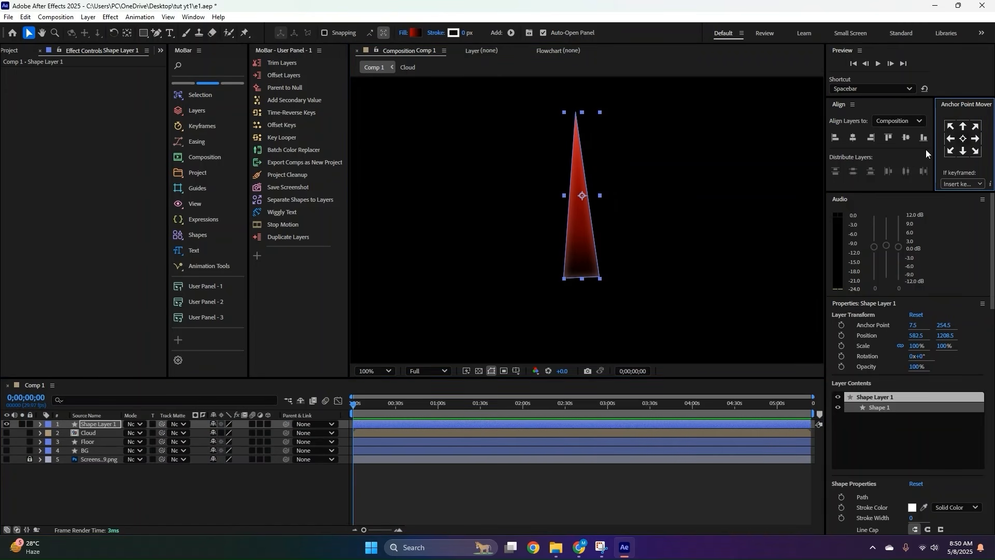
Reduce the angle of the triangle's gradient overlay slightly.
click(38, 425)
scroll(201, 475, down, 5)
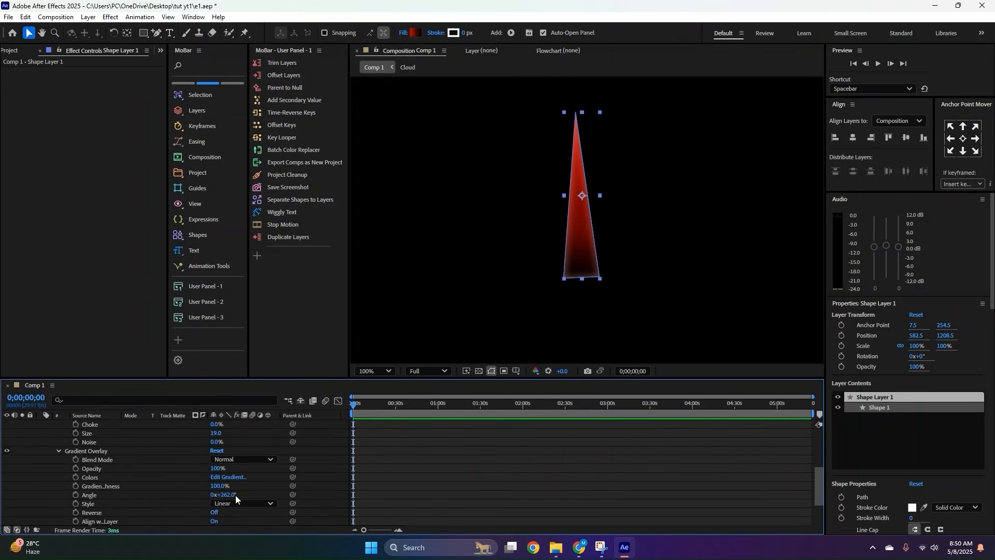
drag(235, 495, 225, 494)
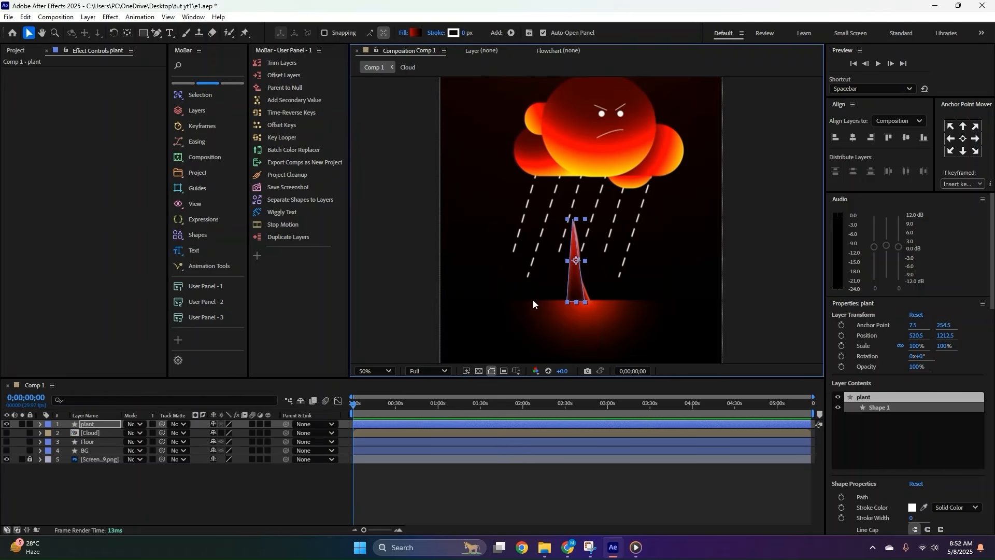
Show the Cloud, Floor and BG layers together with the plant, and hide the reference screenshot layer.
click(181, 493)
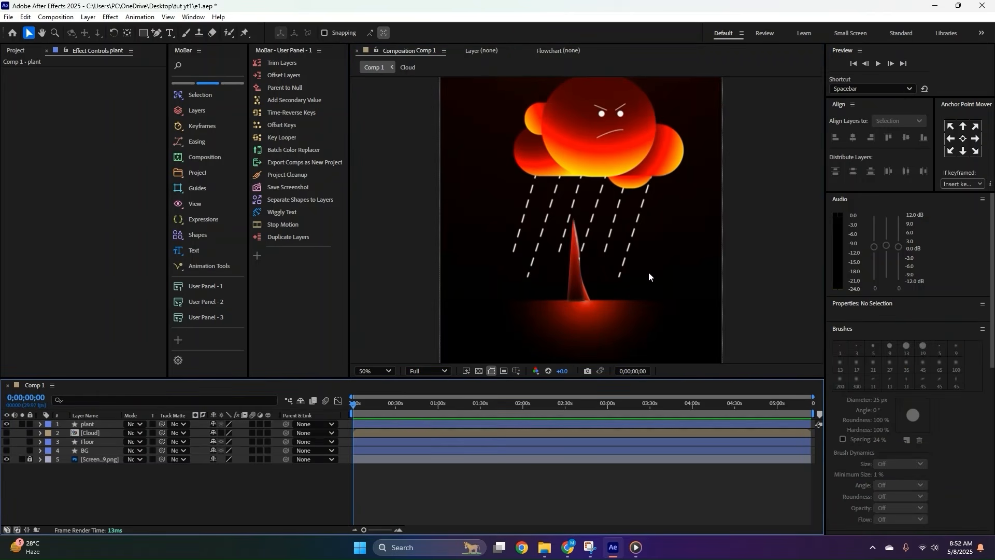
click(580, 293)
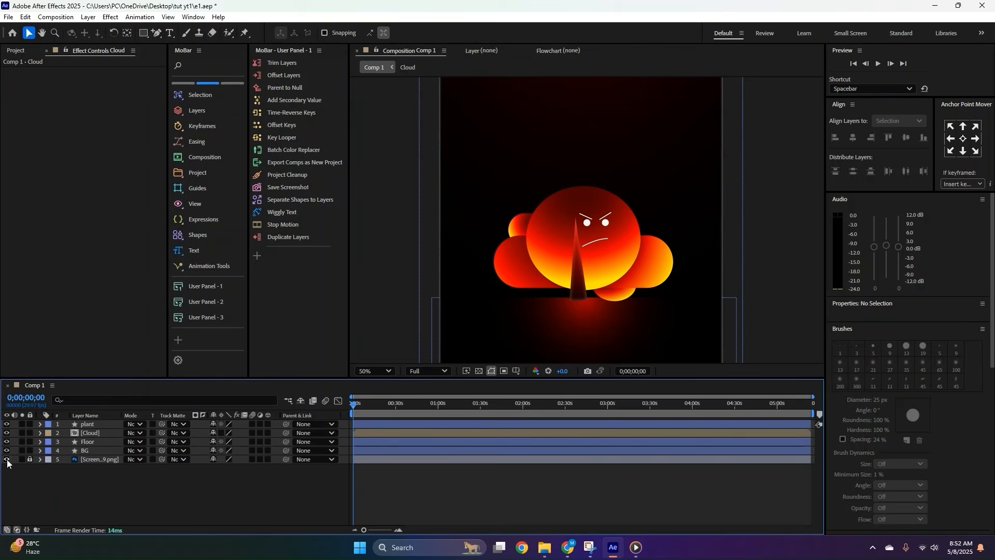
click(8, 459)
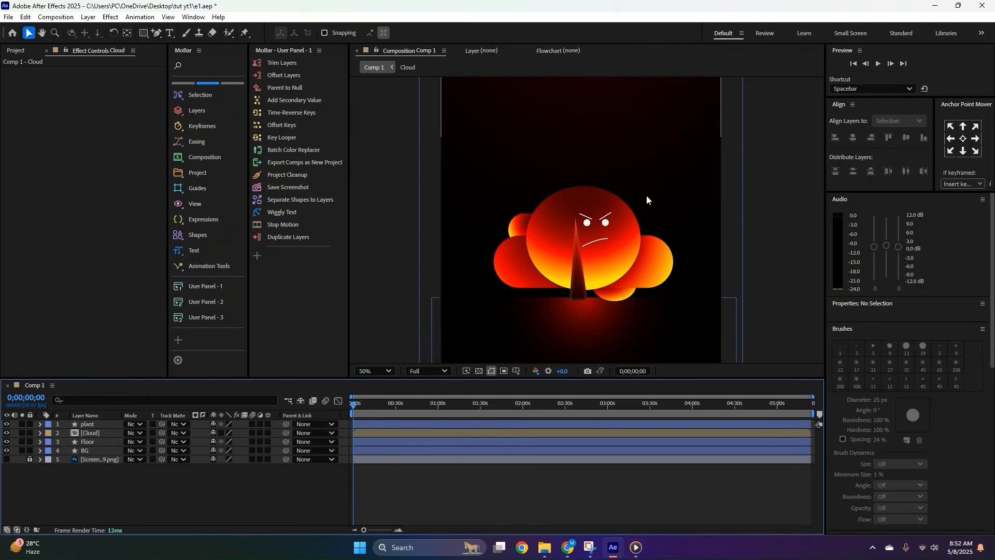
Move the Cloud layer up to Y position 840, well above the plant.
key(comma)
click(91, 434)
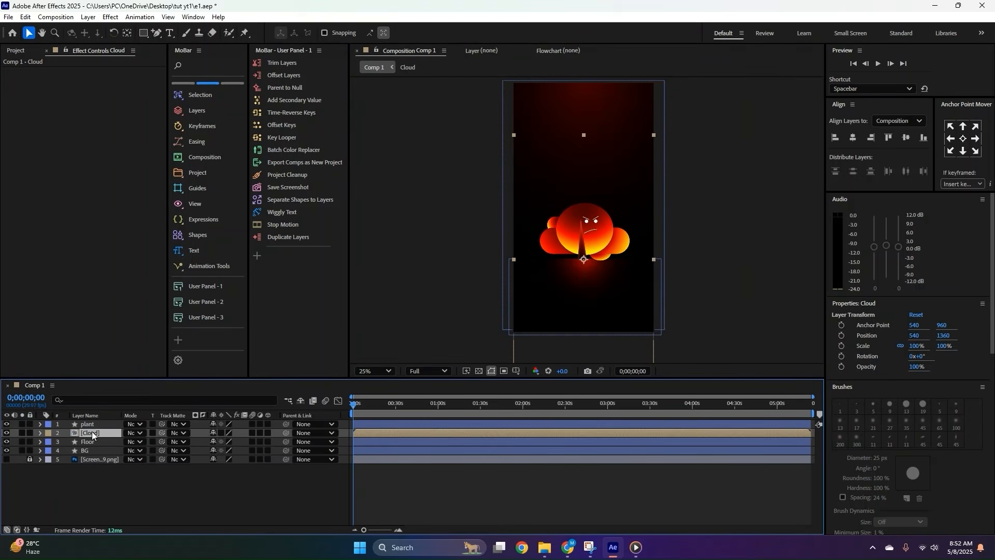
key(shift+Up)
key(shift+Up)
key(shift+Up)
key(shift+Up)
key(shift+Up)
key(shift+Up)
key(shift+Up)
key(shift+Up)
key(shift+Up)
key(shift+Up)
key(shift+Up)
key(shift+Up)
key(shift+Up)
key(shift+Up)
key(shift+Down)
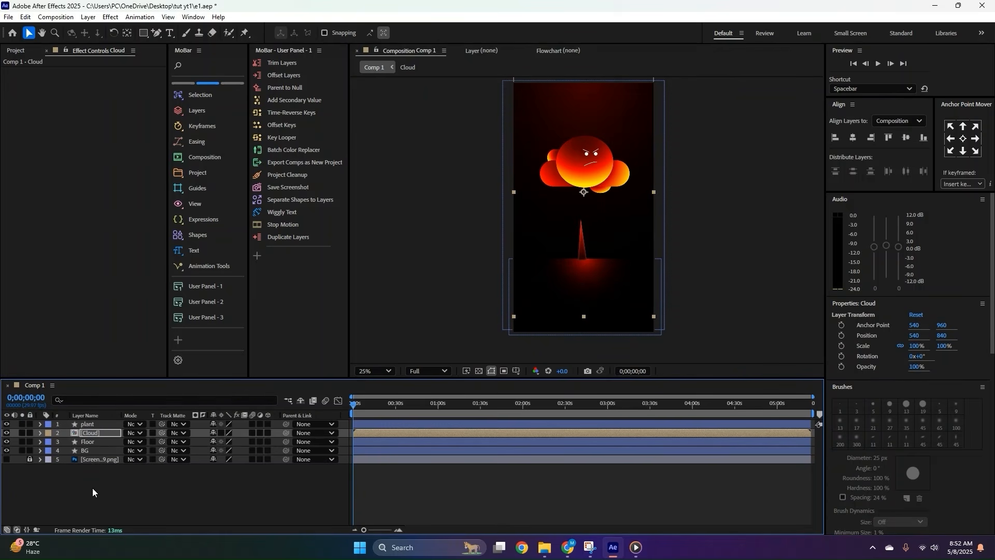
Set the composition's frame rate to 16 fps and leave the Cloud layer deselected.
click(203, 494)
click(586, 248)
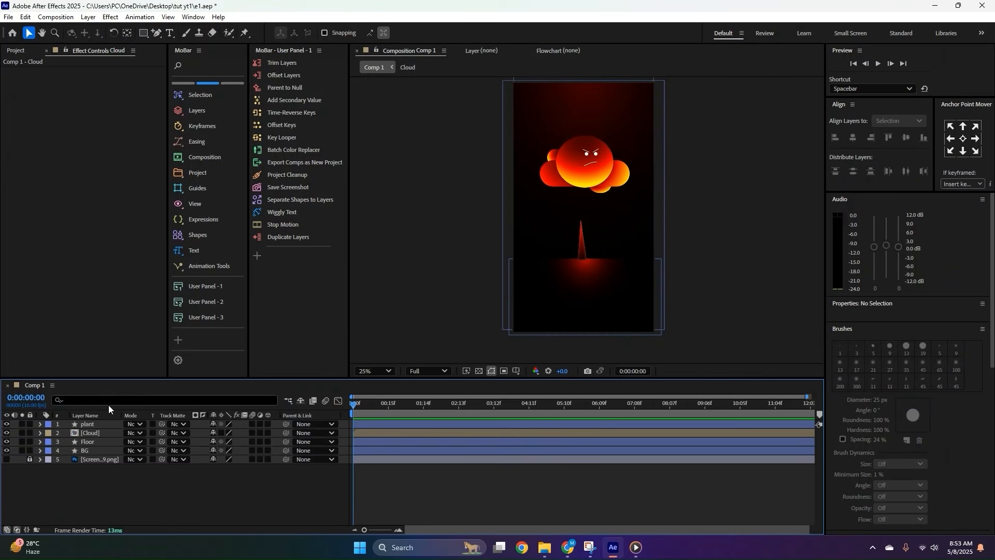
click(89, 432)
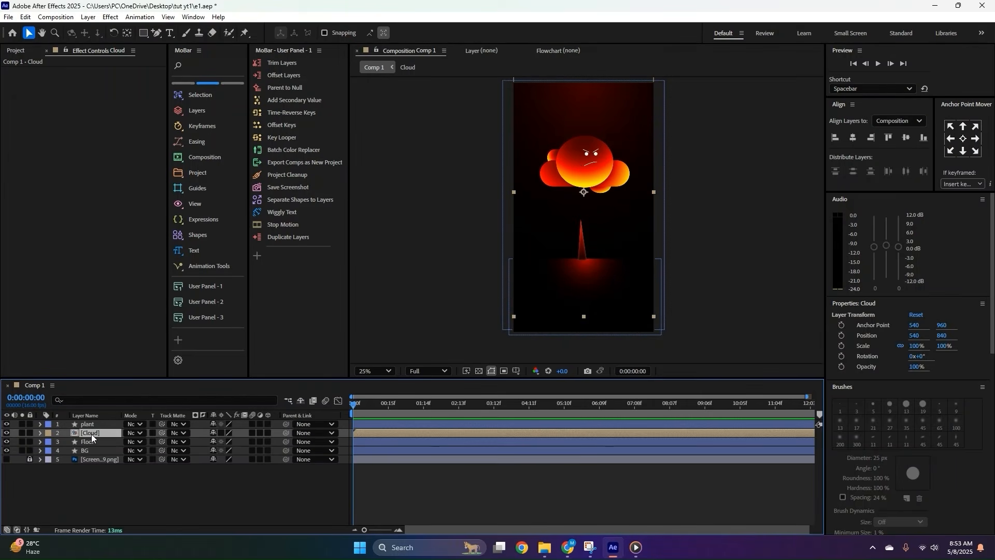
click(91, 477)
Play the reference video "Find the good in everything that happens" from Downloads, examine the Cloud's rain, and return to After Effects.
click(545, 547)
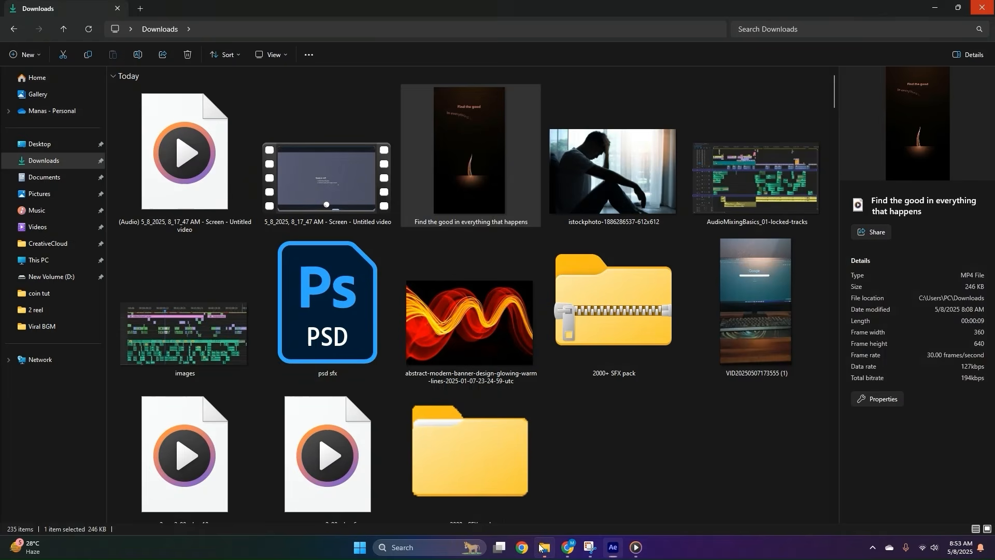
double_click(473, 176)
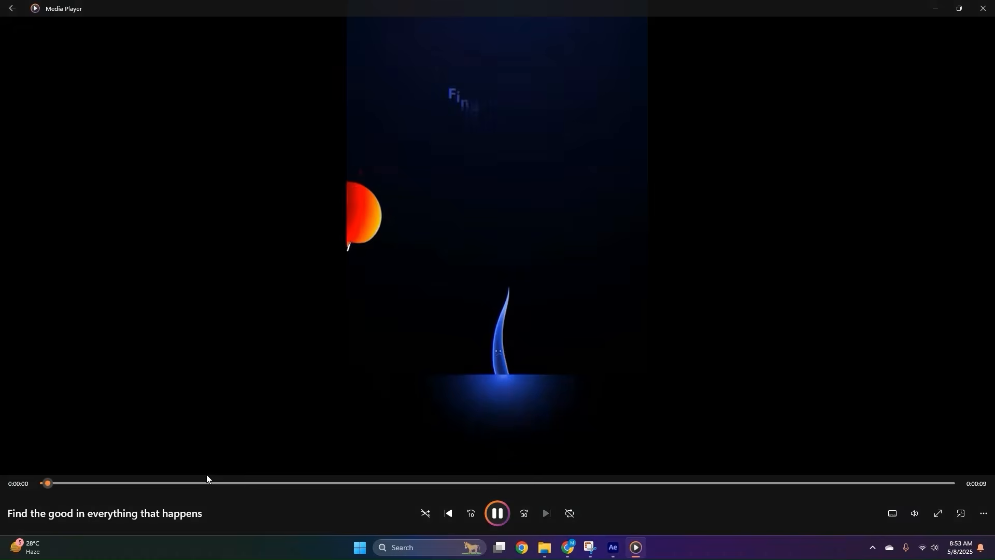
drag(210, 483, 119, 483)
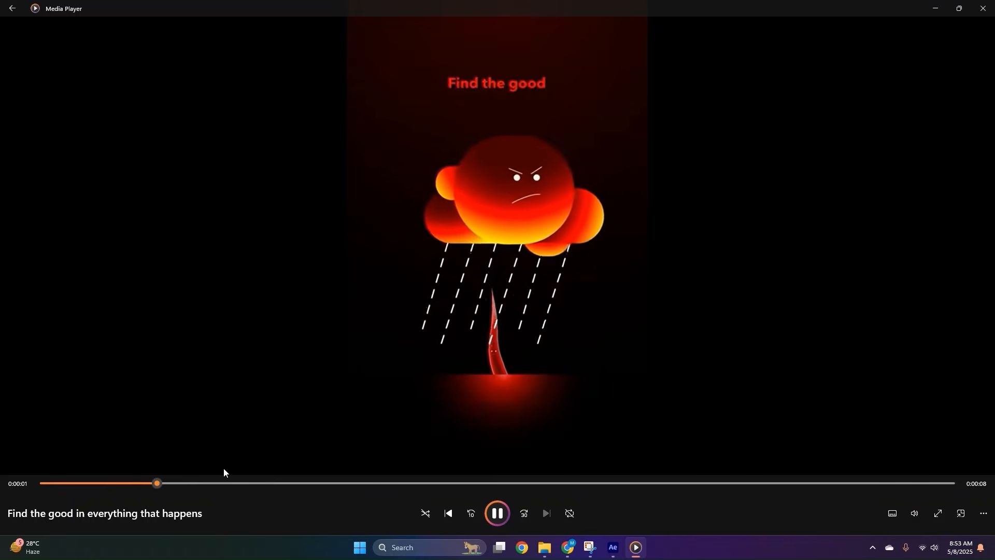
key(space)
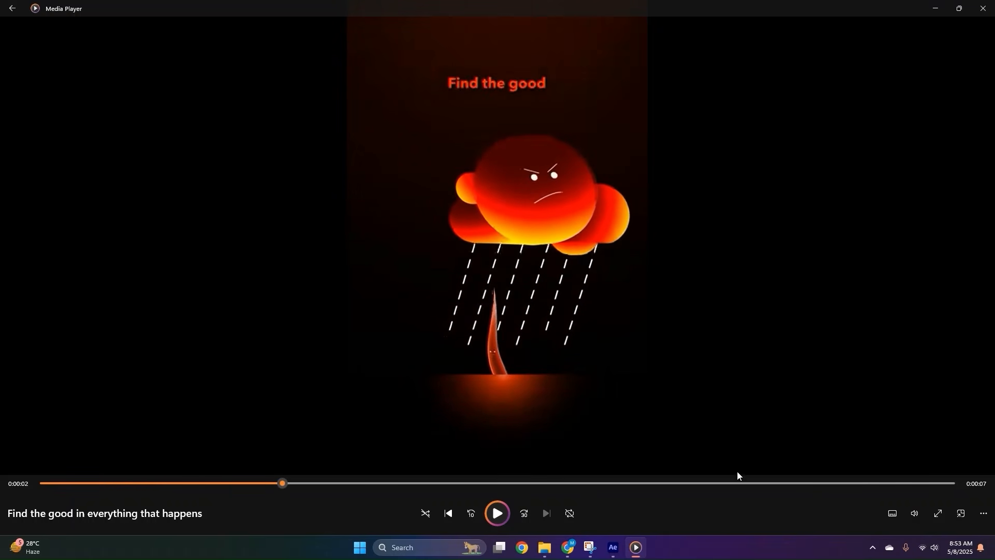
click(616, 547)
click(15, 51)
right_click(33, 298)
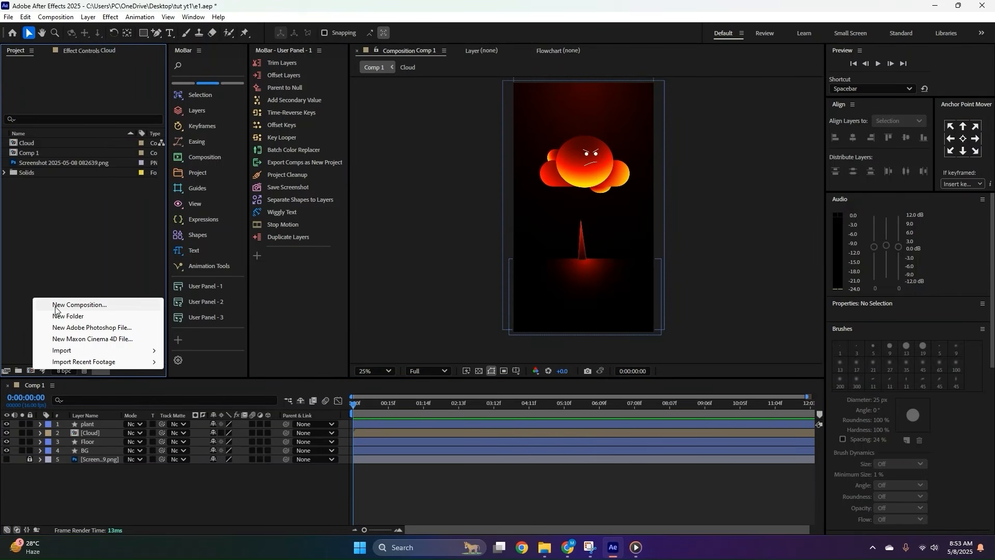
click(60, 305)
click(627, 397)
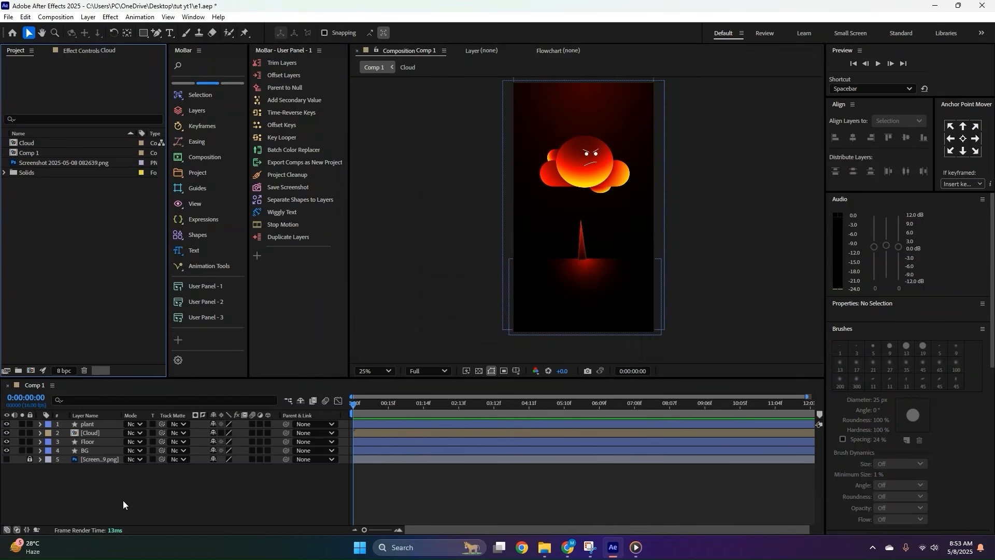
Draw a straight vertical line with the Pen tool, running down from the lower edge of the Cloud's left part.
drag(157, 35, 209, 35)
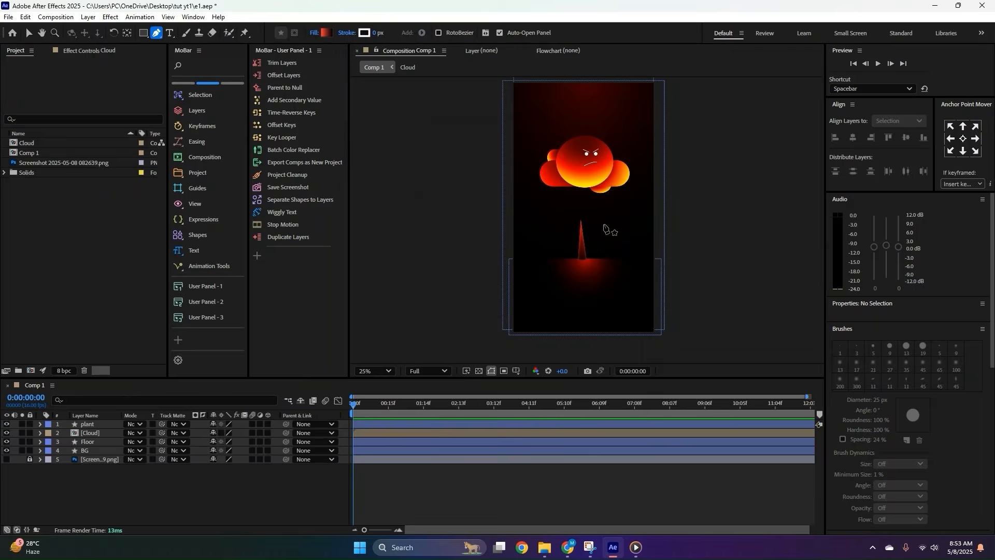
scroll(585, 219, up, 2)
drag(558, 166, 578, 171)
click(564, 150)
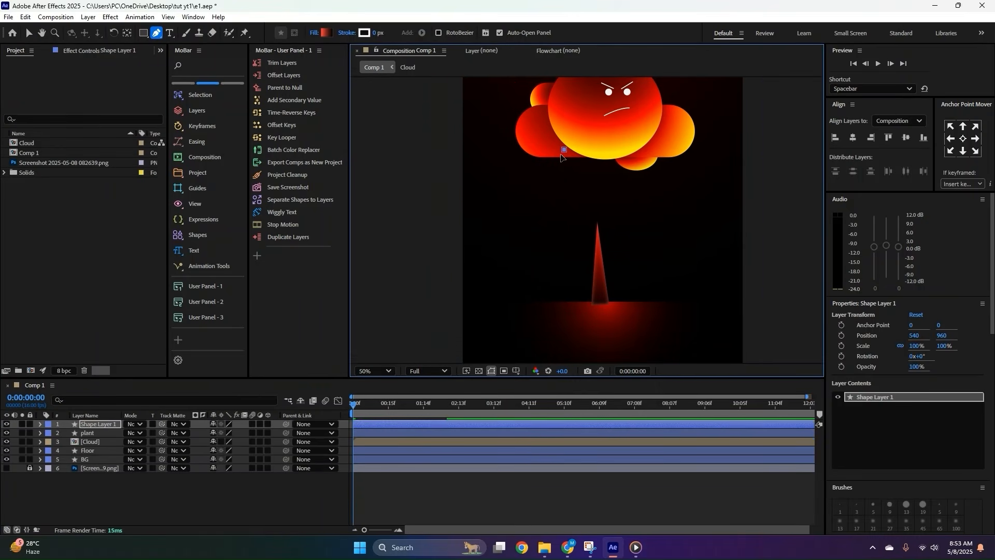
shift+click(525, 248)
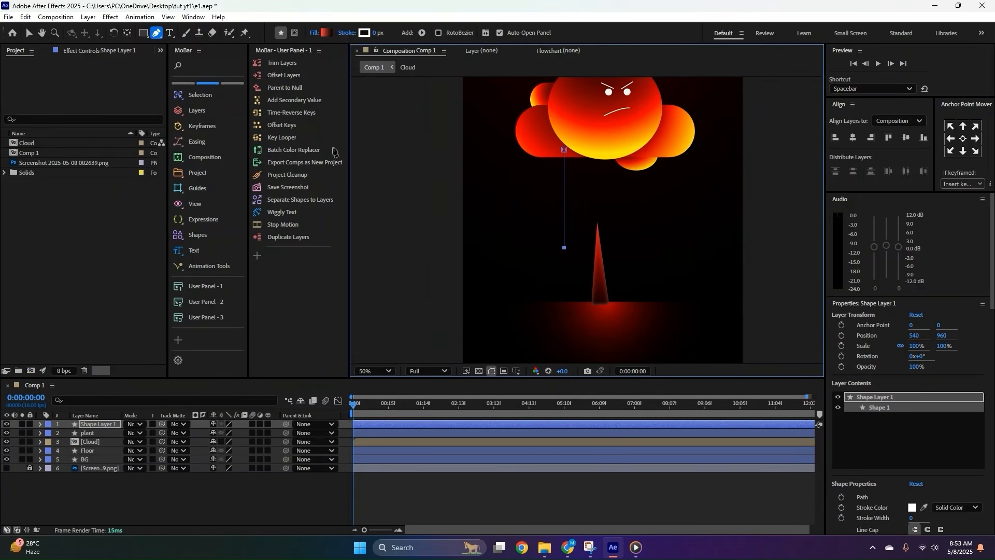
Remove the fill from the drawn vertical line by setting its fill type to None.
click(27, 30)
click(403, 33)
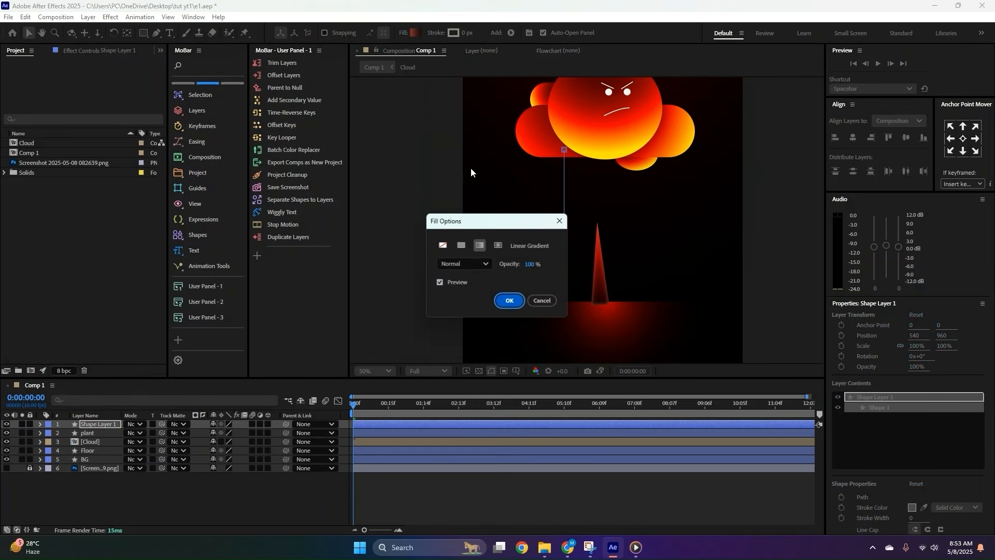
click(460, 245)
click(442, 245)
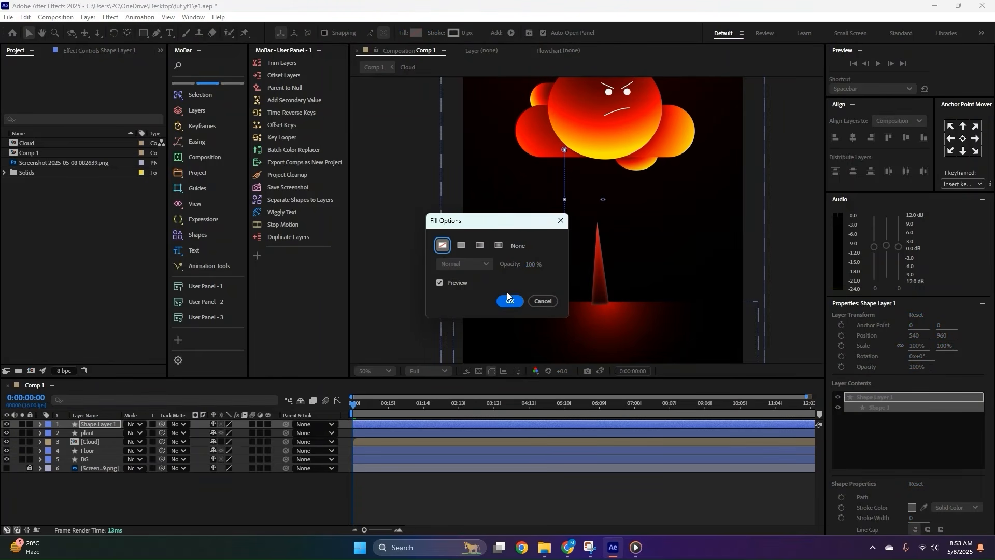
click(509, 300)
Set the line's stroke width to 7 px.
click(466, 34)
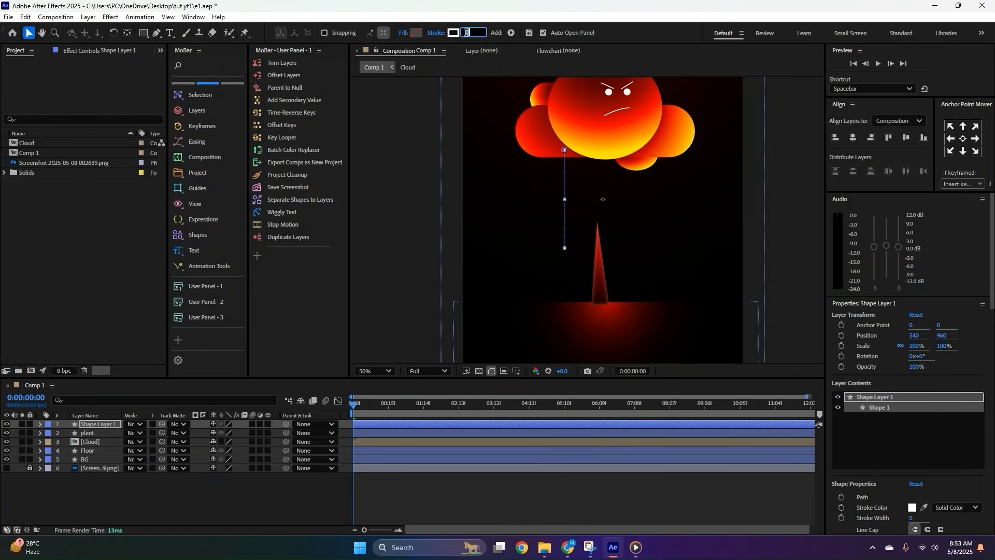
text(5)
key(Return)
text(7)
key(Return)
Centre the line's anchor point, then rotate the line 21° and shift it slightly left to about position 336, 947.
click(963, 139)
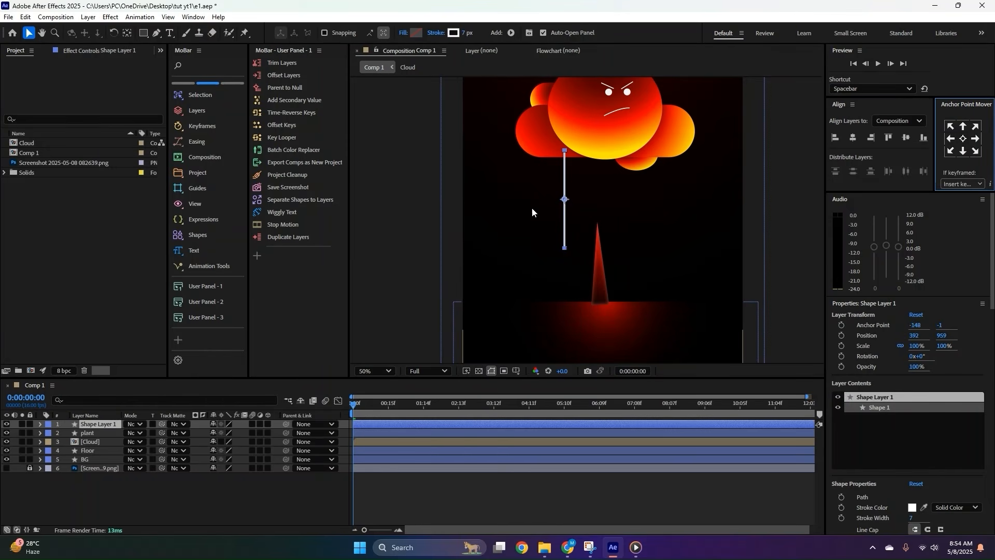
key(r)
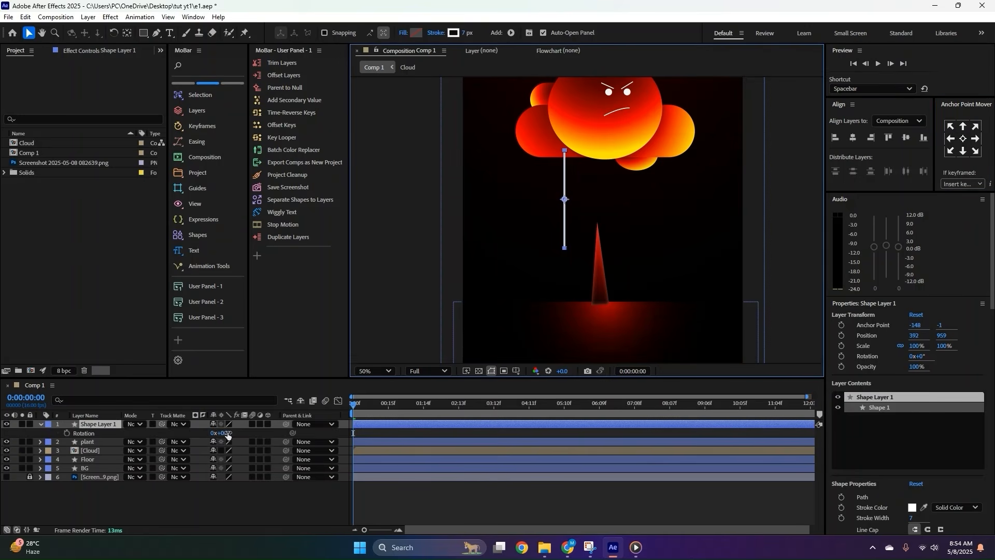
drag(226, 432, 247, 432)
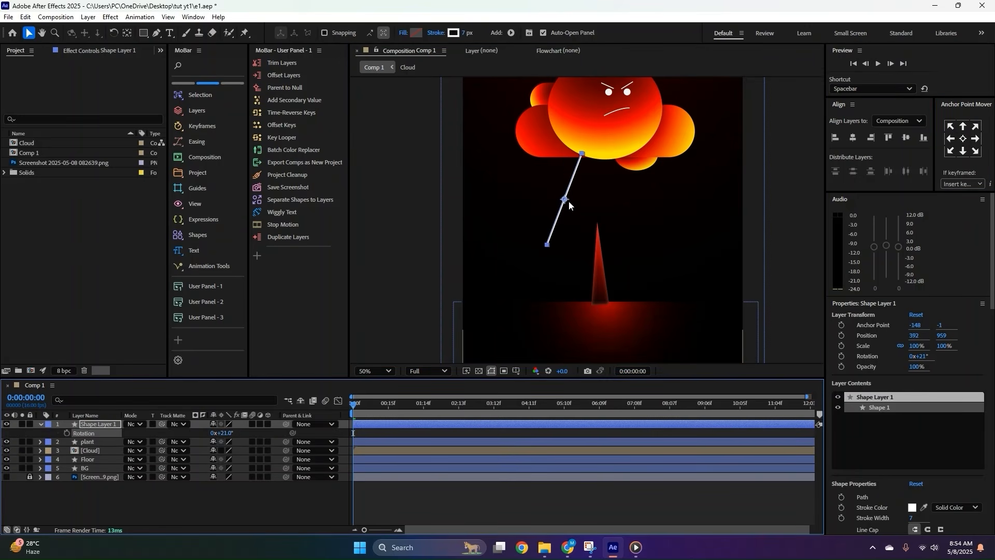
drag(567, 200, 553, 197)
Rename the line's layer as Rain and place it between the Cloud and Floor layers.
key(Return)
text(Rain)
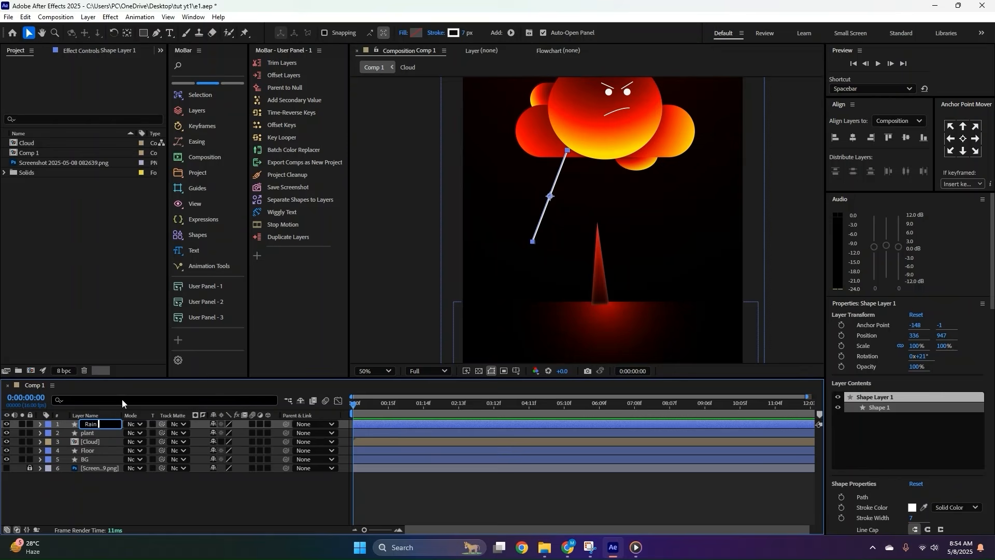
key(Return)
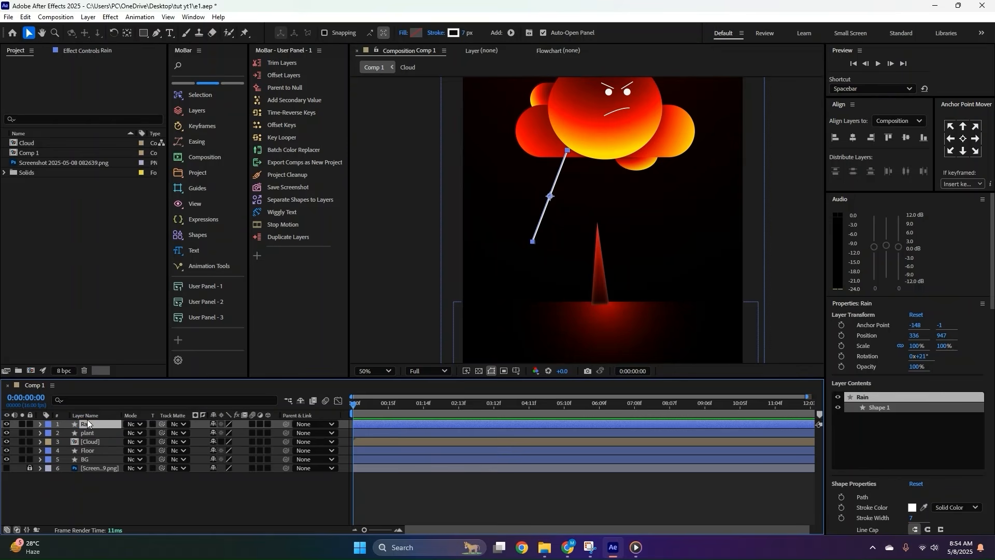
drag(89, 425, 81, 446)
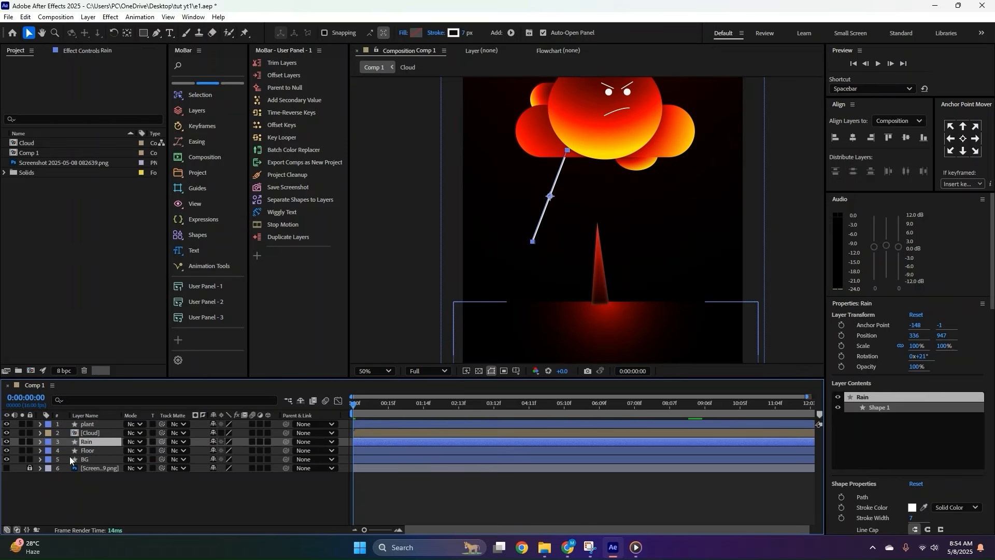
Add dashes to the Rain layer's stroke with a dash length of 21.
click(40, 441)
scroll(51, 453, down, 1)
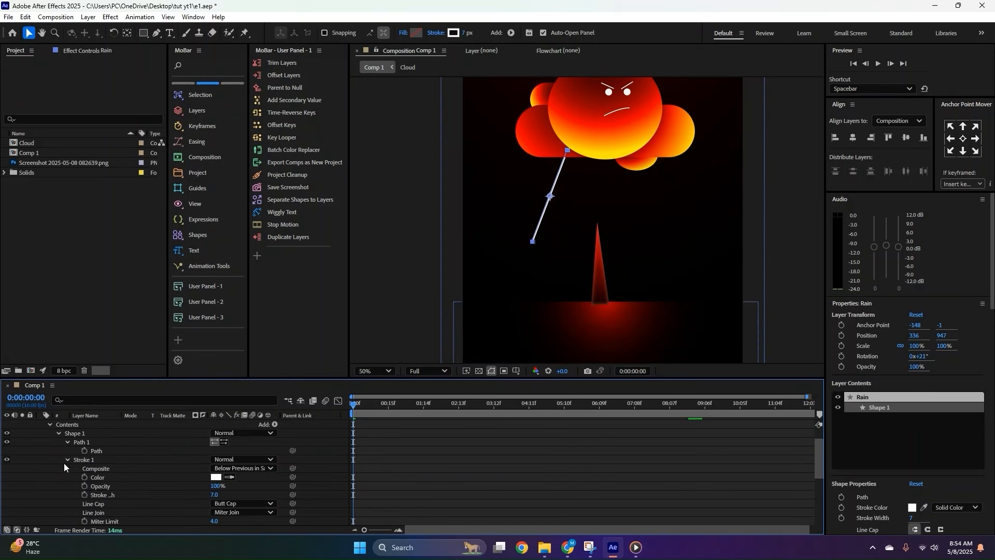
scroll(70, 466, down, 2)
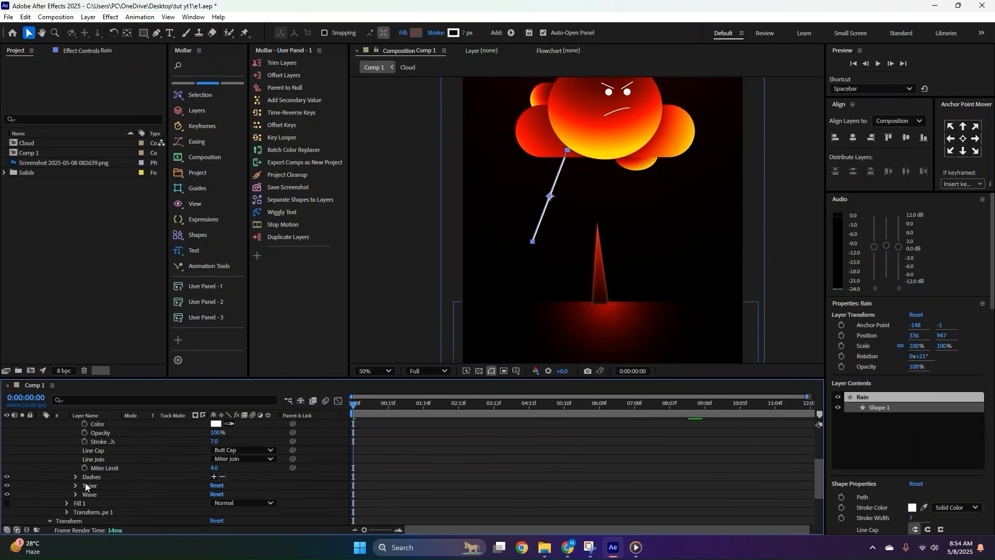
click(214, 476)
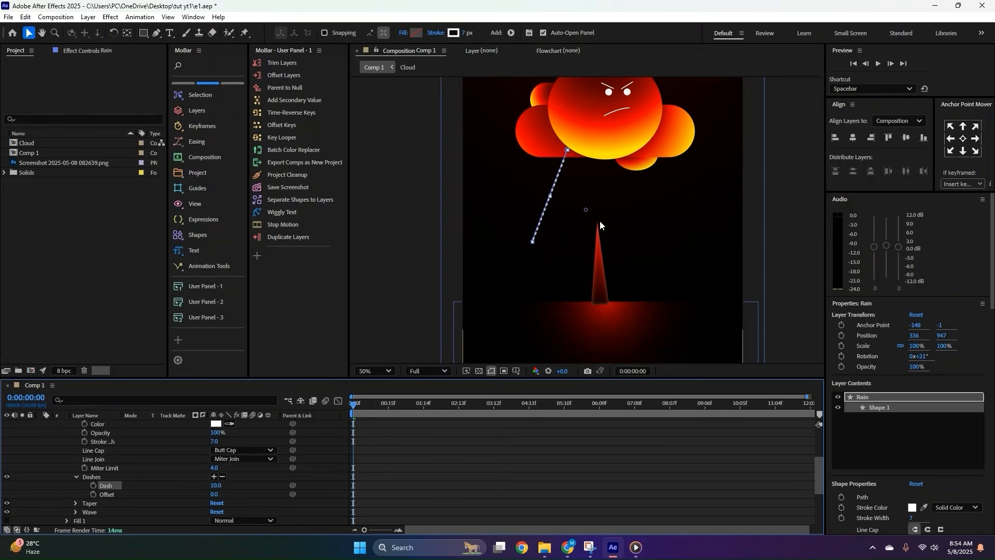
scroll(595, 218, up, 2)
drag(578, 168, 590, 201)
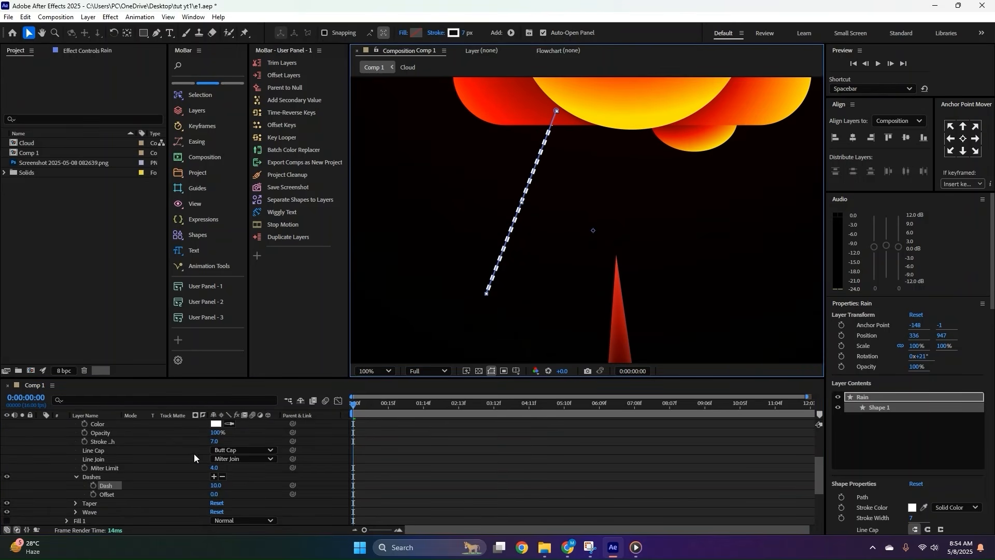
mouse_move(217, 489)
mouse_down()
mouse_move(311, 482)
mouse_move(358, 464)
mouse_up()
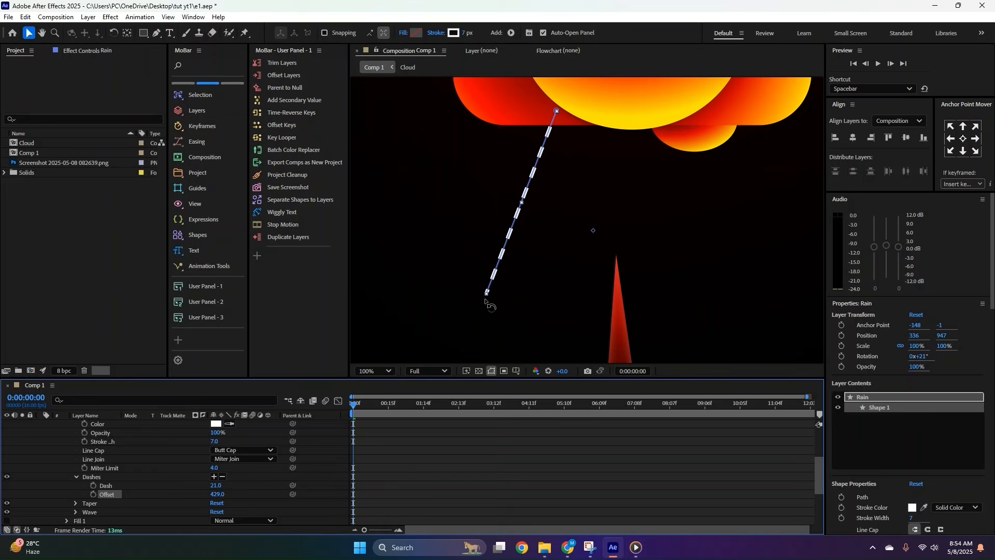
Lengthen the Rain line at both ends along its slant, with its upper end behind the Cloud, and recentre its anchor point.
drag(486, 293, 478, 323)
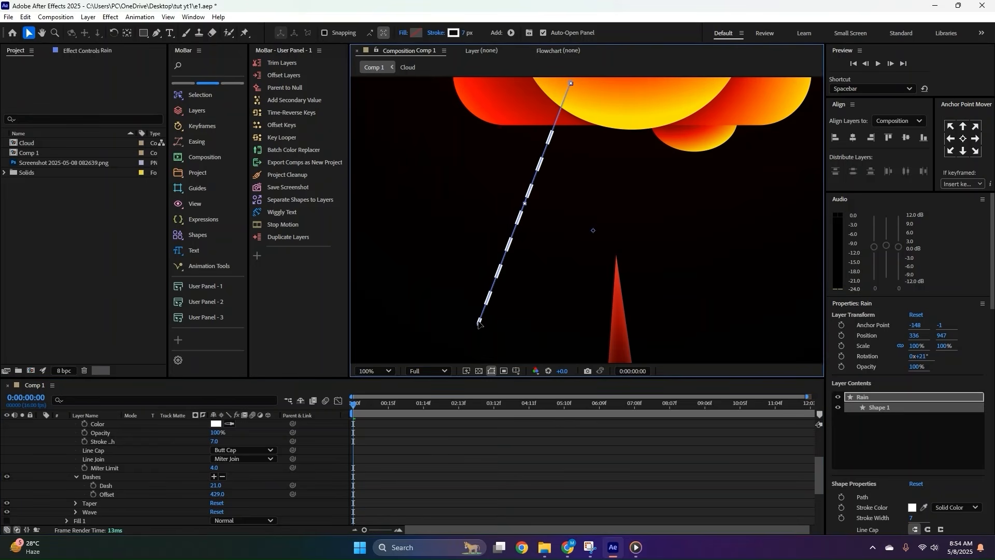
click(964, 139)
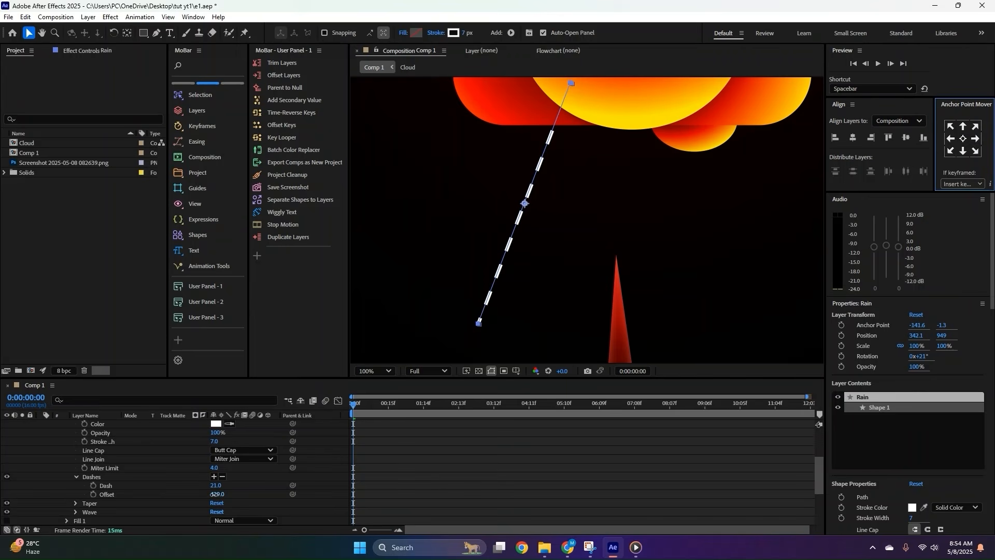
Test the dash offset, then animate it with the expression time*50 and preview the rain's movement.
drag(212, 493, 232, 483)
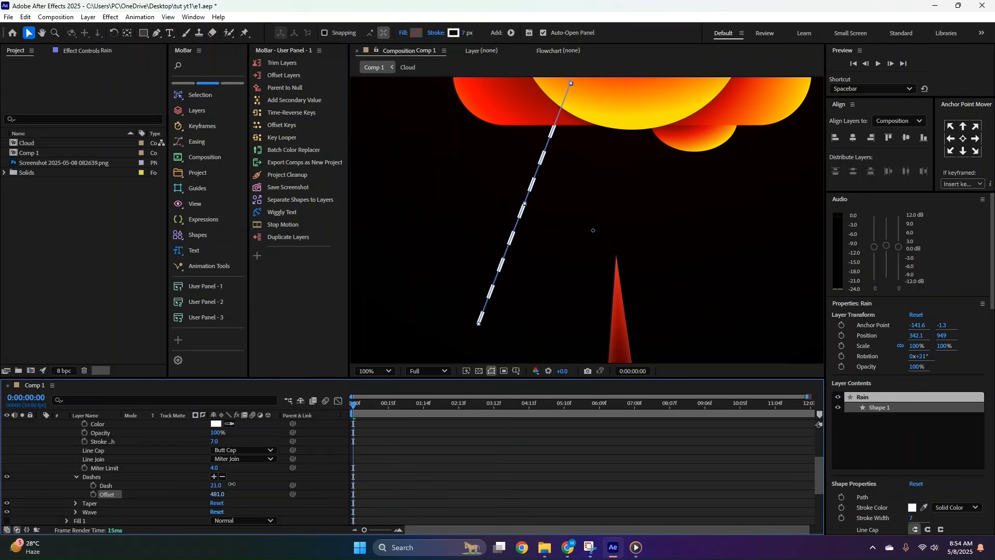
alt+click(94, 494)
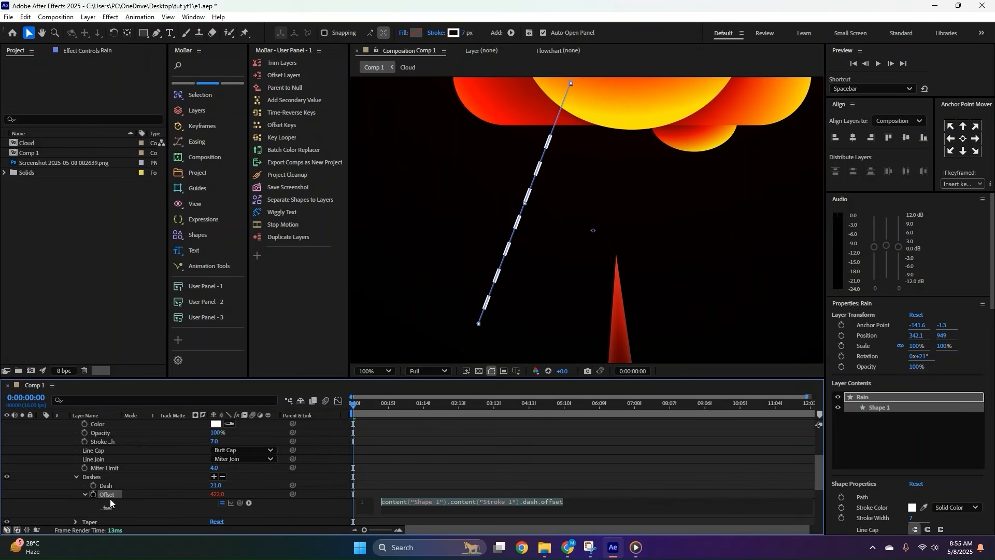
key(alt+t)
key(i)
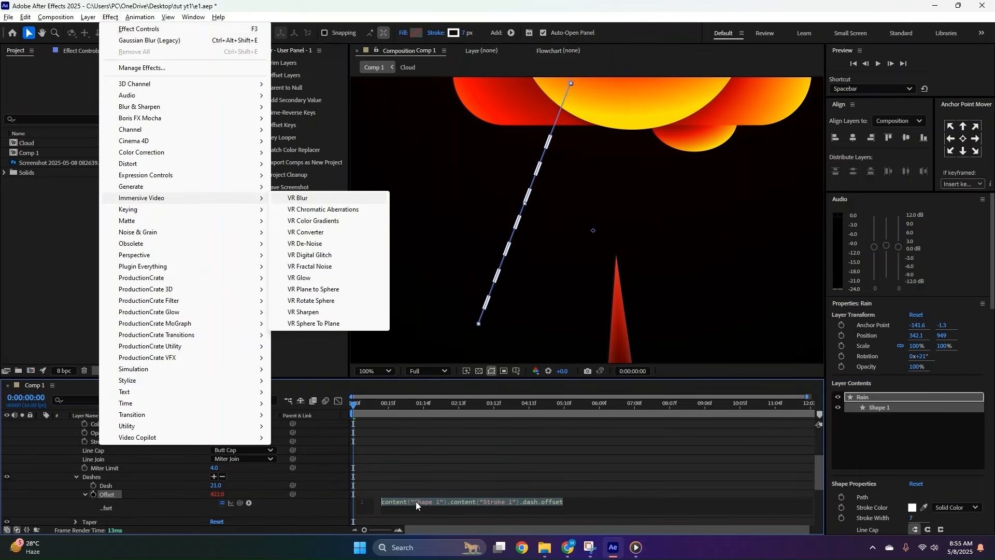
key(Escape)
click(415, 502)
key(ctrl+a)
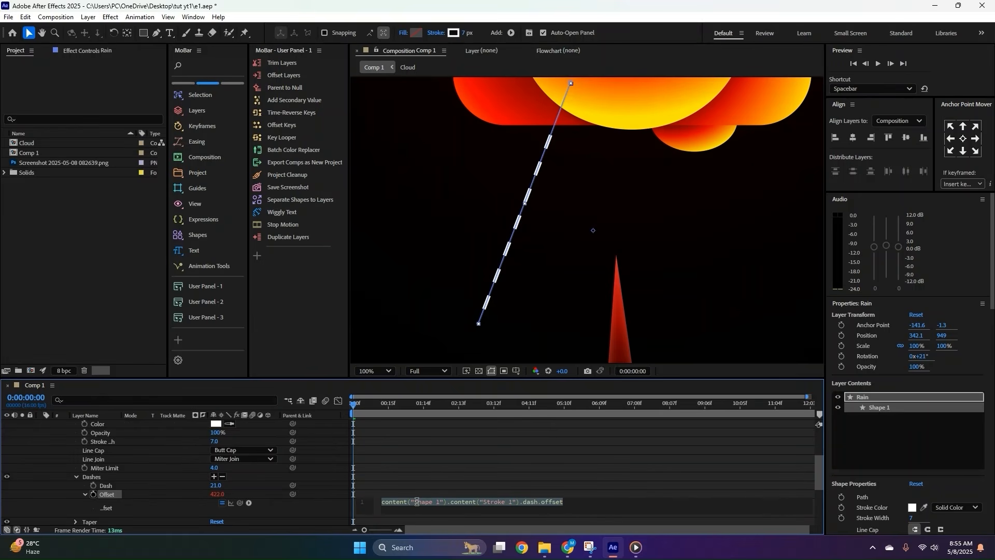
text(time)
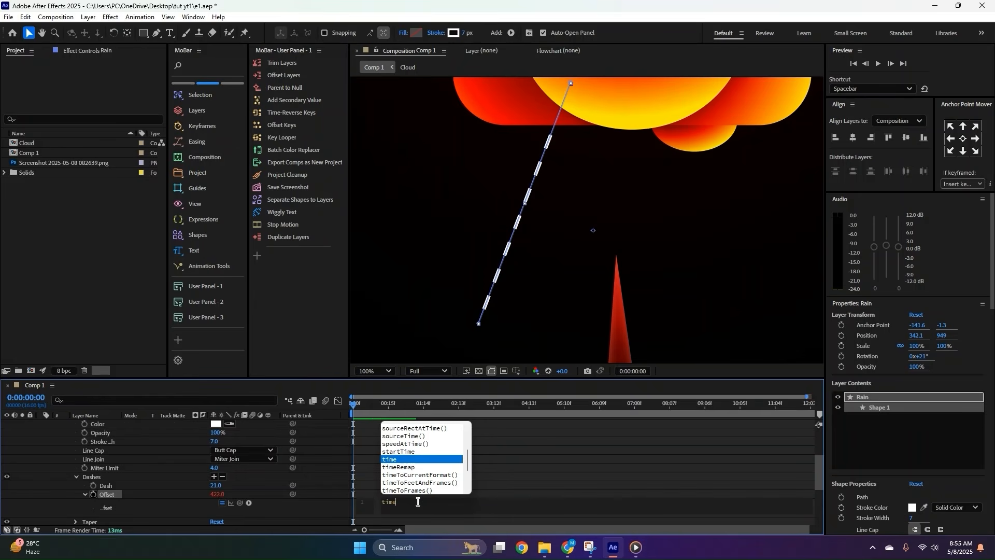
text(*)
key(KP_Enter)
key(space)
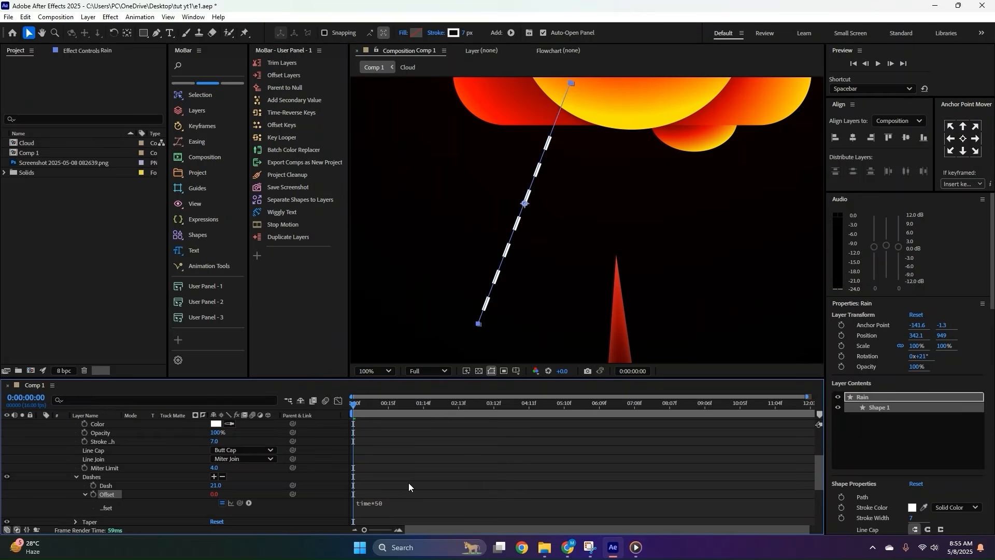
click(413, 480)
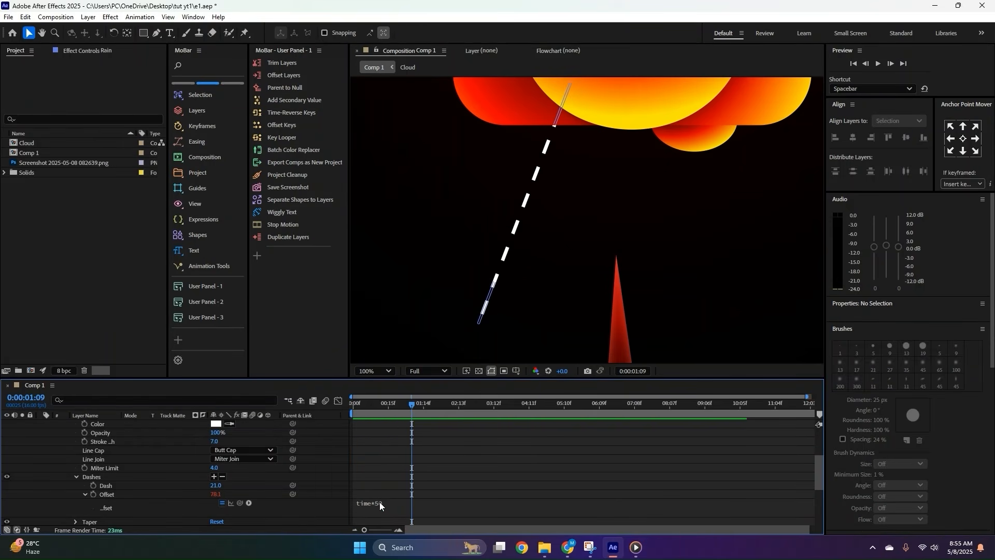
Reverse the dash movement by changing the offset expression to time*-50, and preview it from the start.
click(401, 502)
text(-)
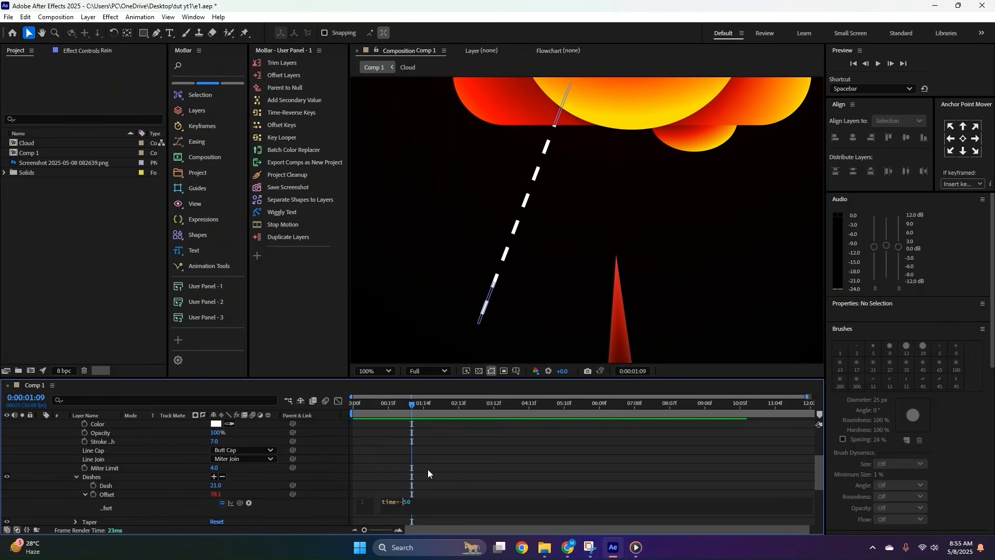
key(KP_Enter)
key(Home)
key(space)
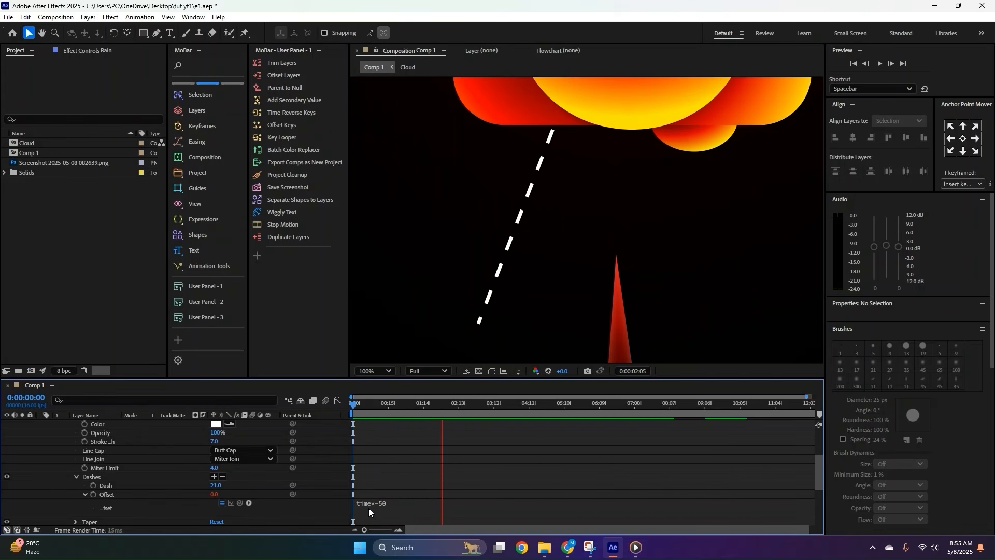
key(space)
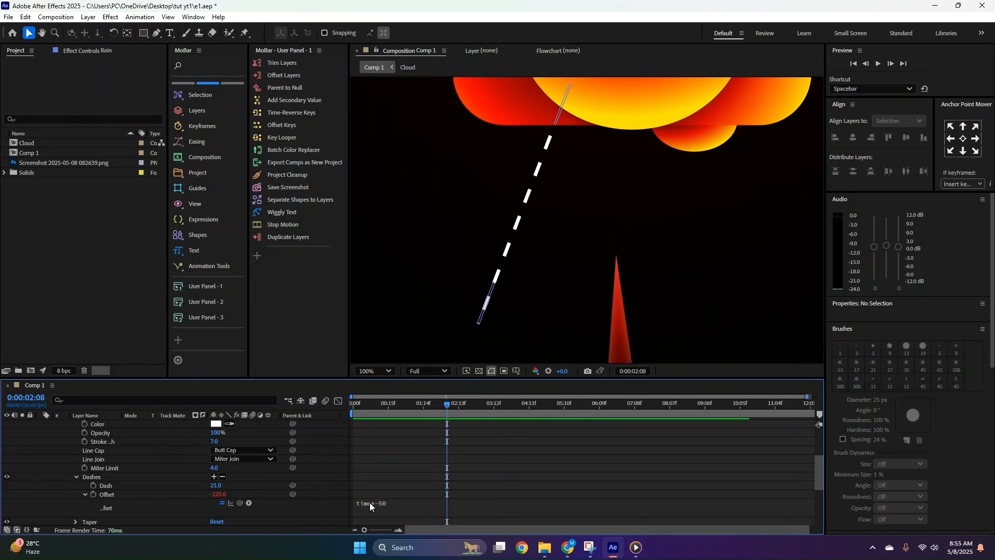
Speed up the dashes by changing the offset expression to time*-80, and preview from the first frame.
click(382, 502)
click(413, 499)
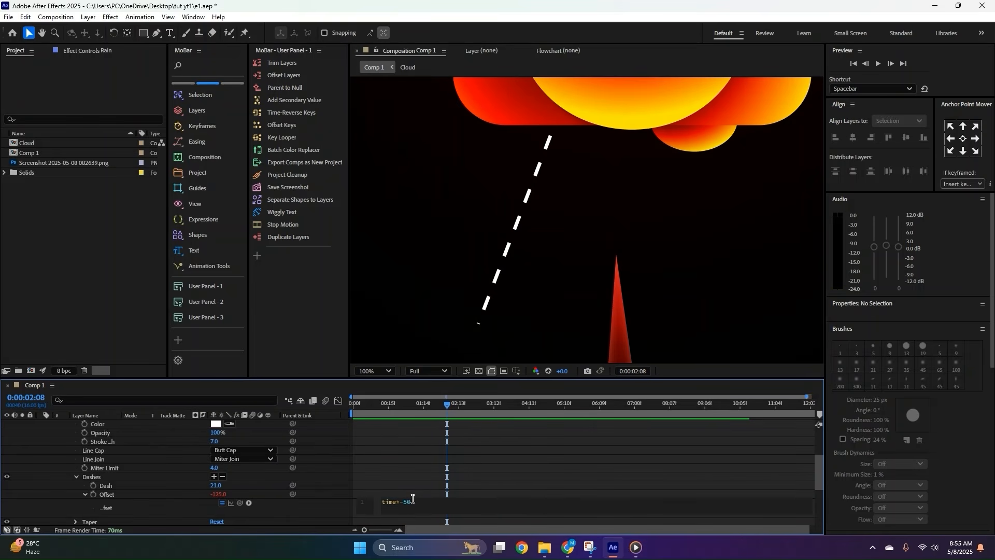
text(8)
click(405, 443)
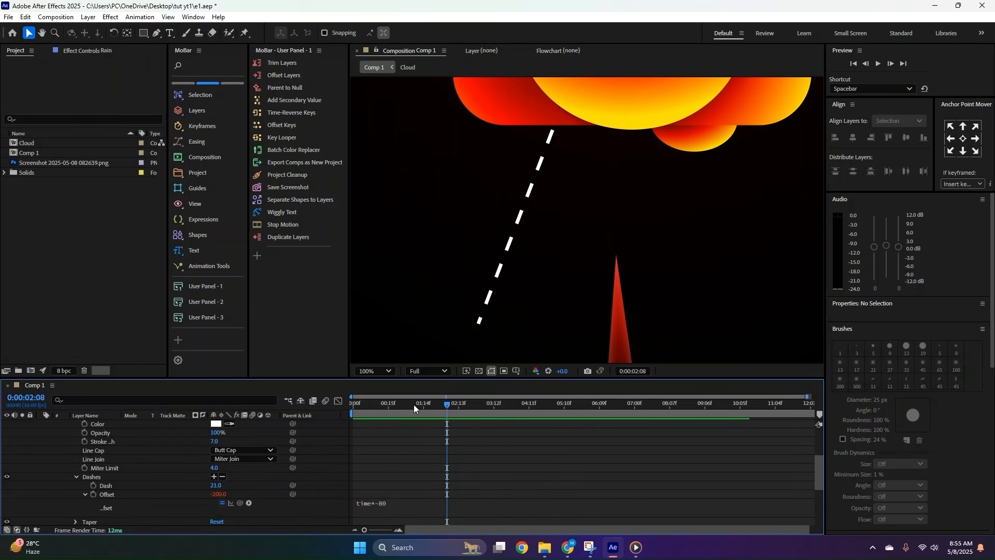
drag(414, 404, 352, 404)
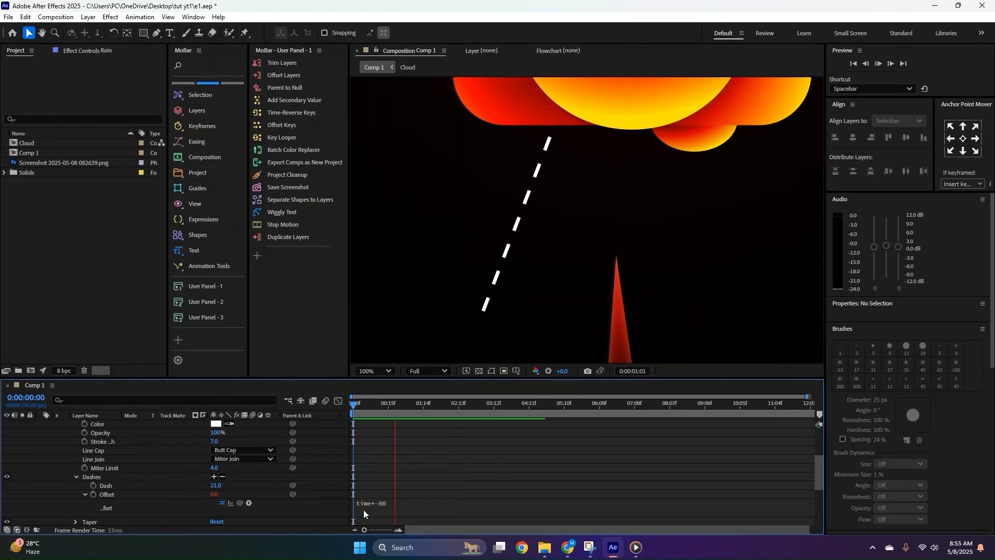
Change the dash offset expression to time*-120 and preview the rain from the first frame.
click(386, 503)
click(409, 502)
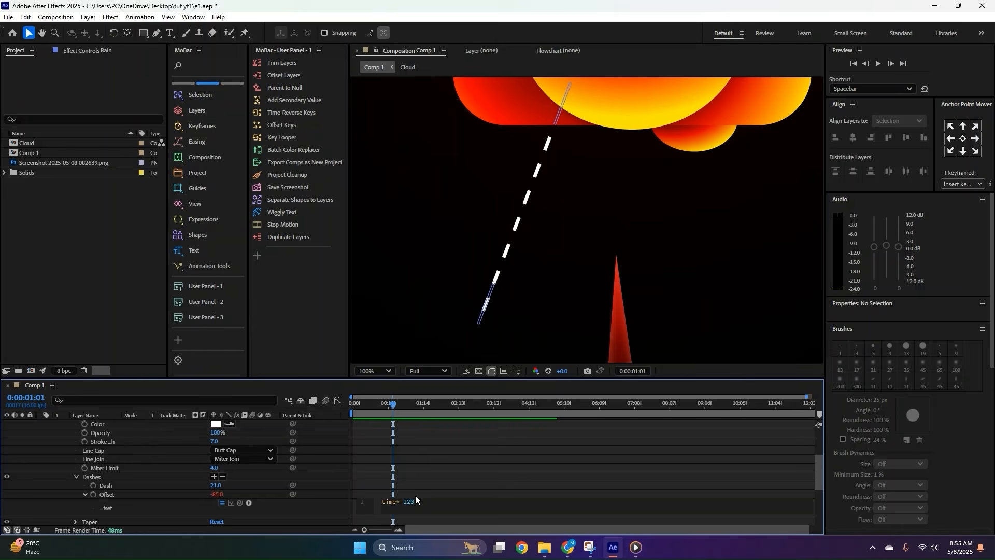
click(425, 448)
drag(393, 403, 229, 405)
key(space)
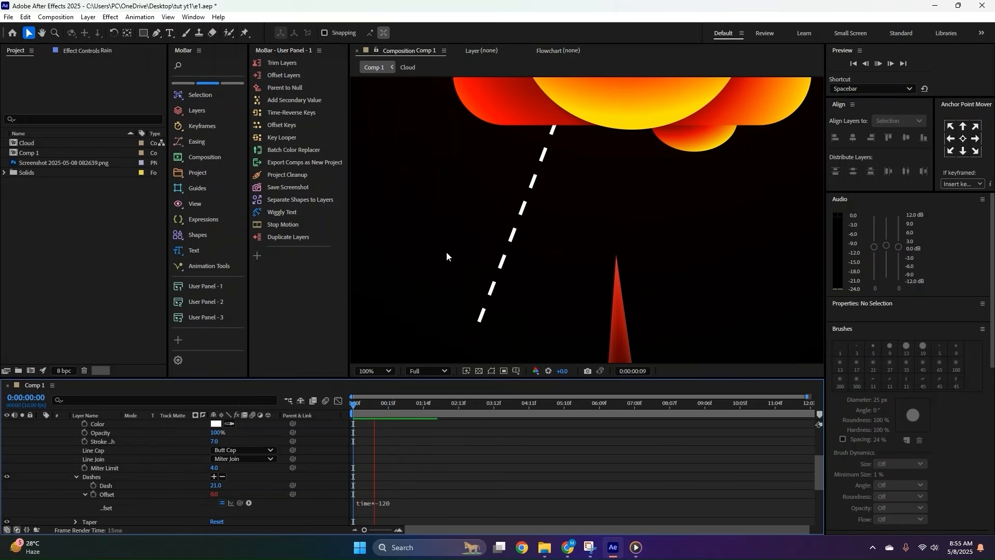
scroll(446, 252, down, 1)
key(space)
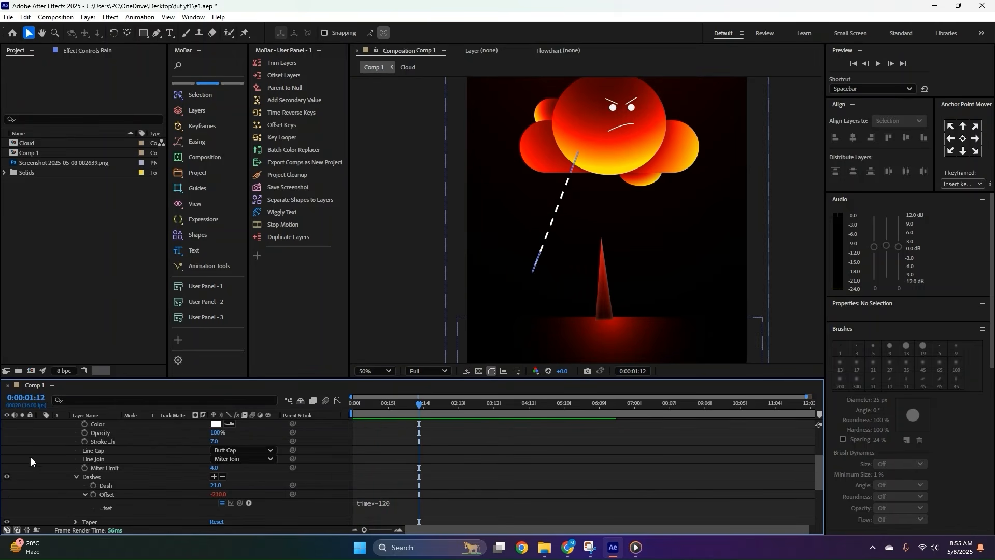
Add a Repeater to the Rain layer's contents to duplicate the dashed line.
scroll(31, 458, up, 3)
click(40, 441)
click(97, 442)
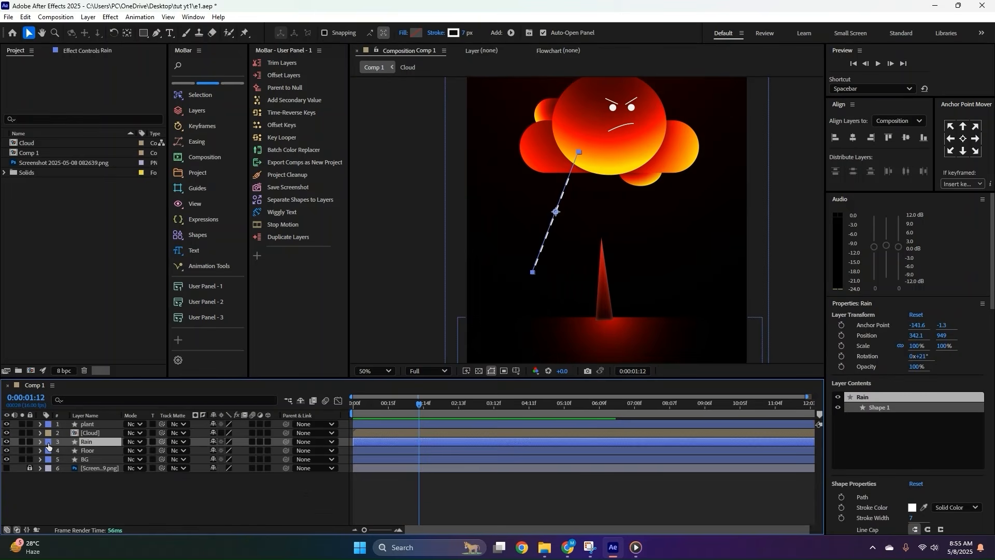
click(40, 441)
click(274, 451)
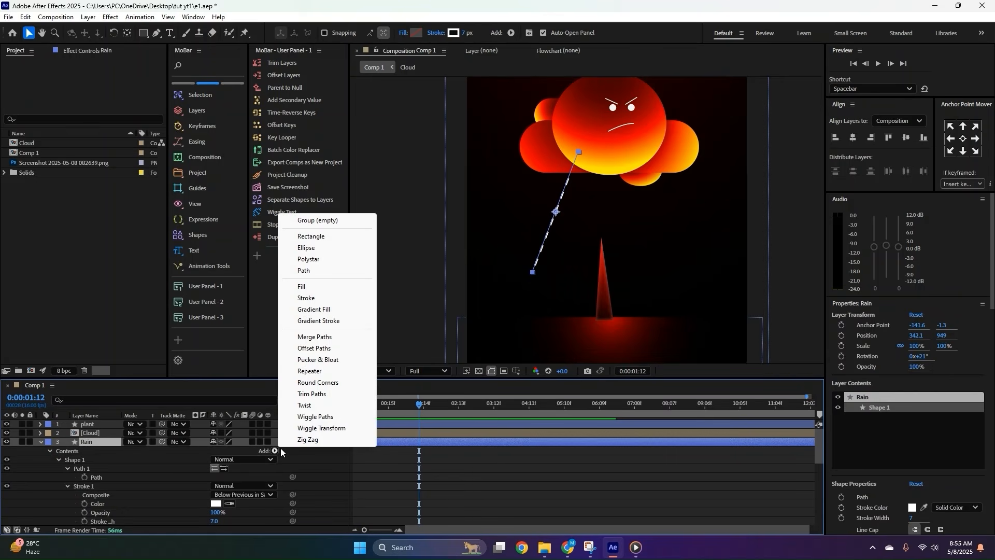
click(318, 371)
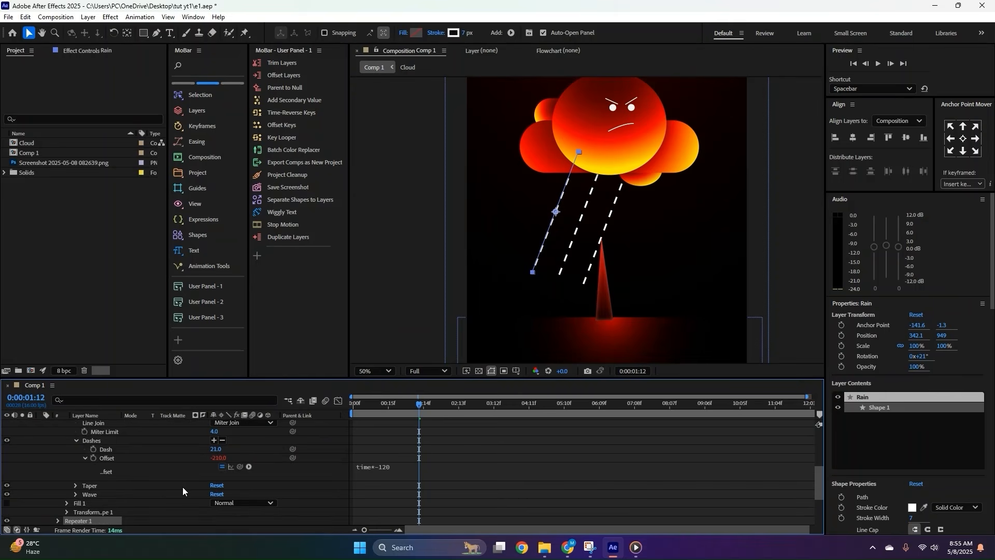
Delete the Repeater from the Rain layer and try duplicating the layer, placing the copies side by side under the cloud.
key(Delete)
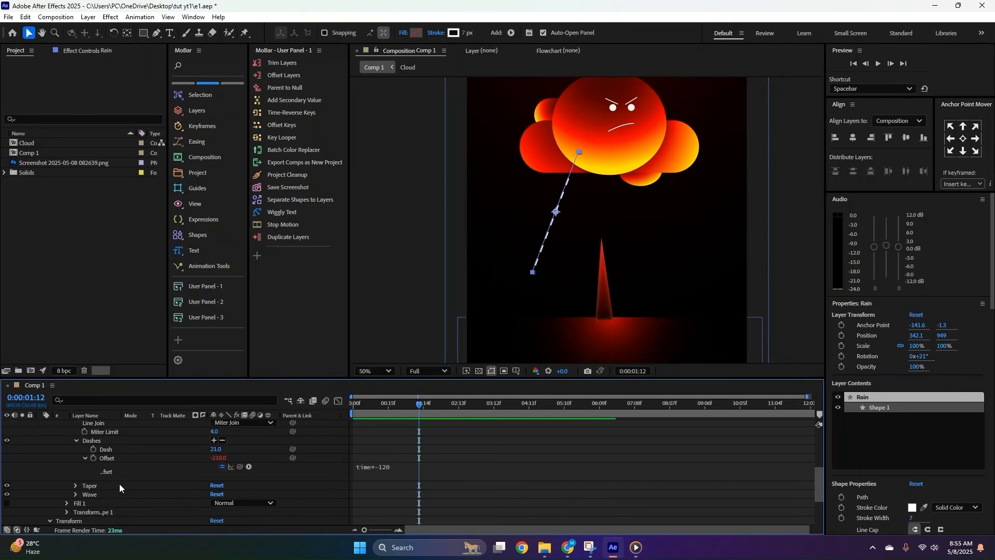
scroll(119, 483, up, 5)
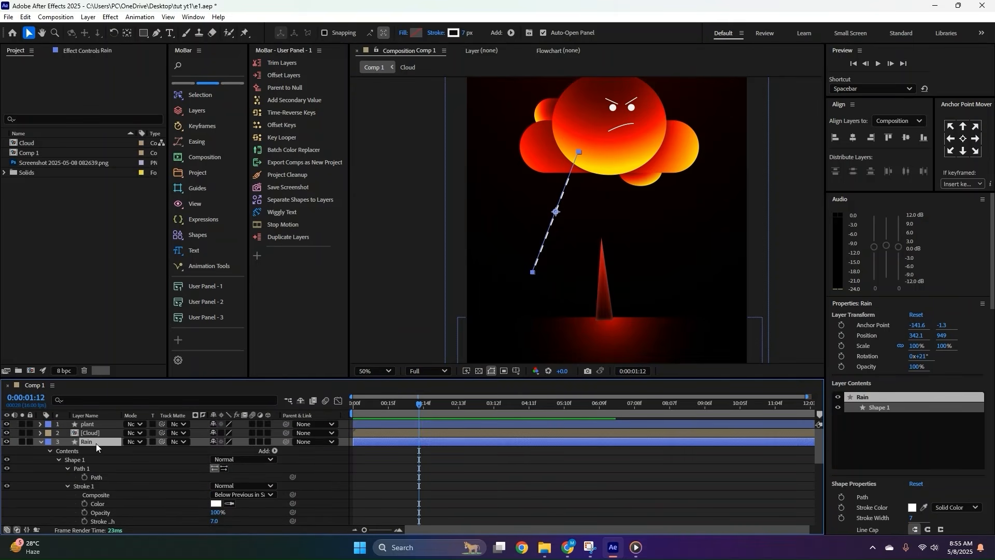
key(ctrl+d)
drag(555, 213, 631, 210)
key(ctrl+d)
key(ctrl+d)
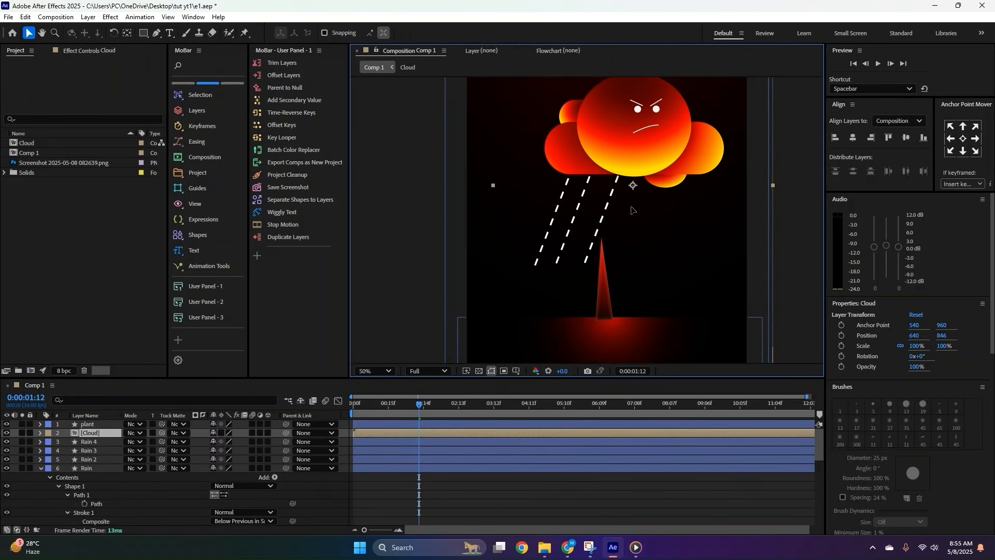
Undo the Rain layer duplicates and their moves, back to the single original dashed line.
key(ctrl+z)
key(ctrl+z)
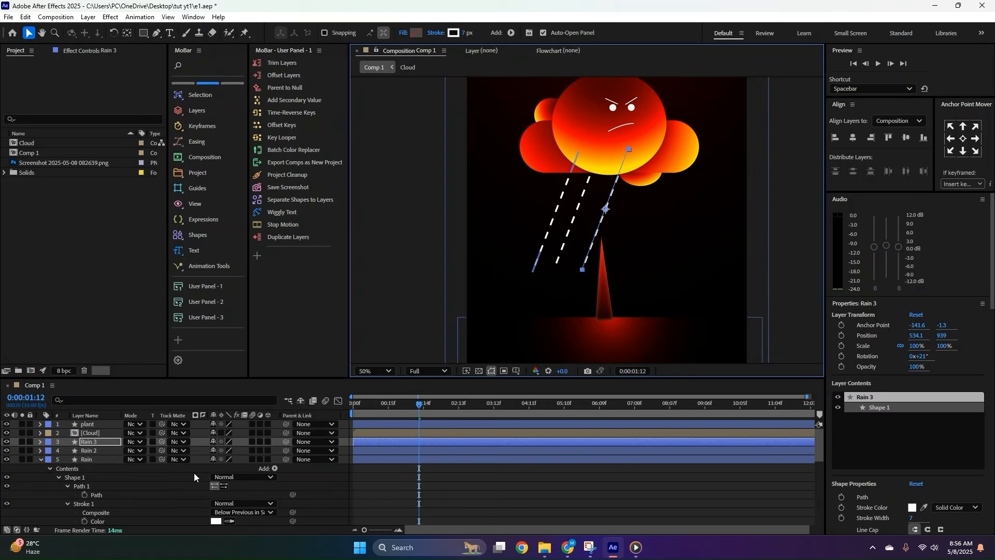
key(ctrl+z)
key(ctrl+z)
key(ctrl+z)
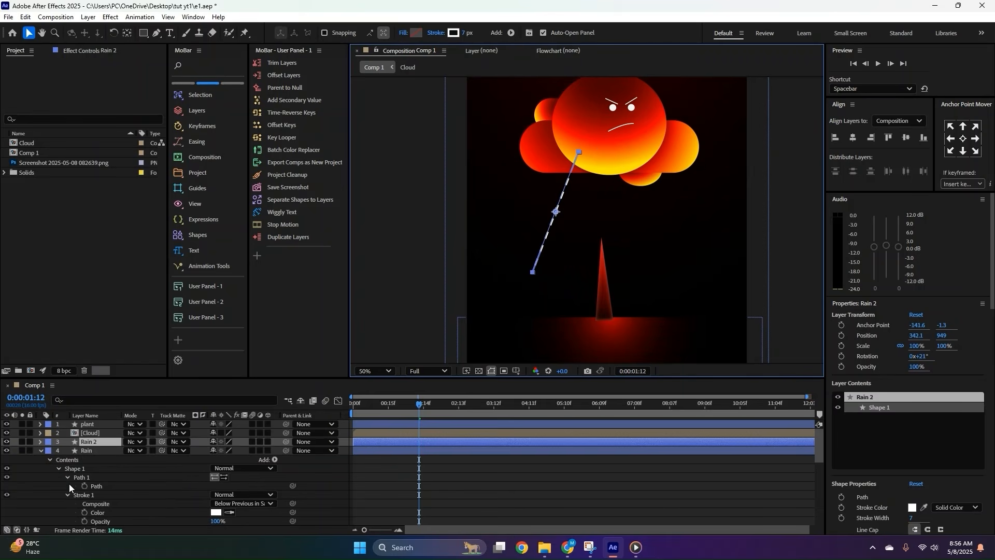
key(ctrl+z)
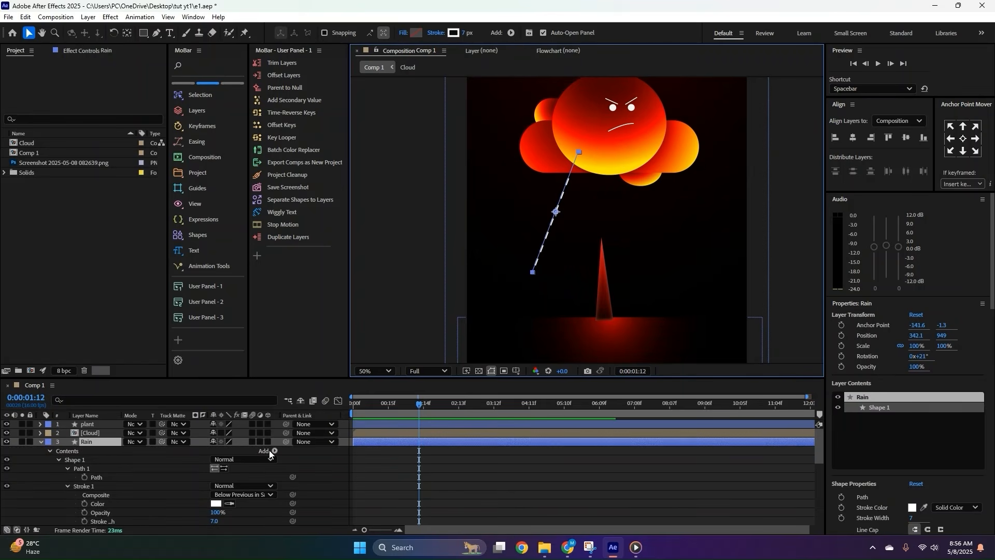
Add a Repeater to the Rain layer's contents again and set its copies to 5.
click(273, 450)
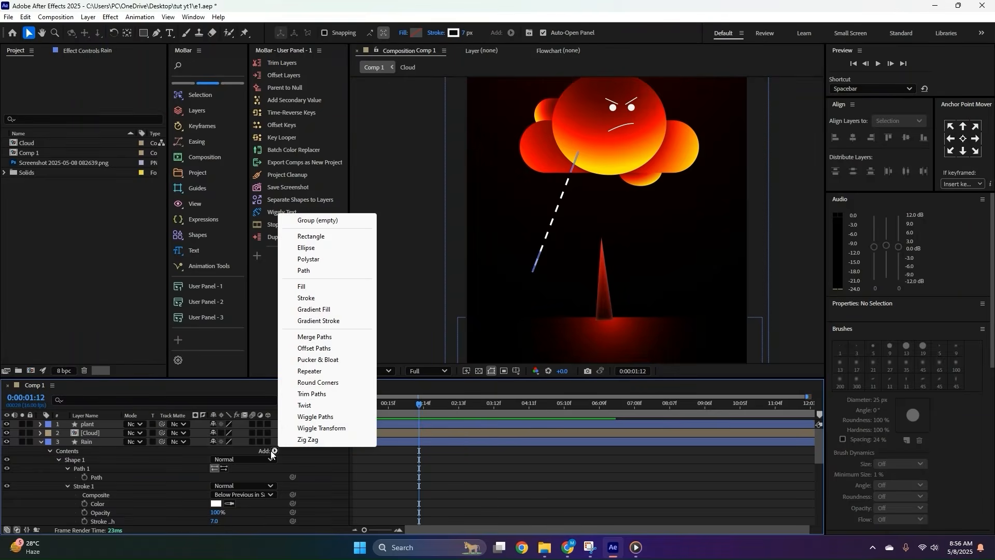
click(309, 371)
scroll(62, 508, down, 1)
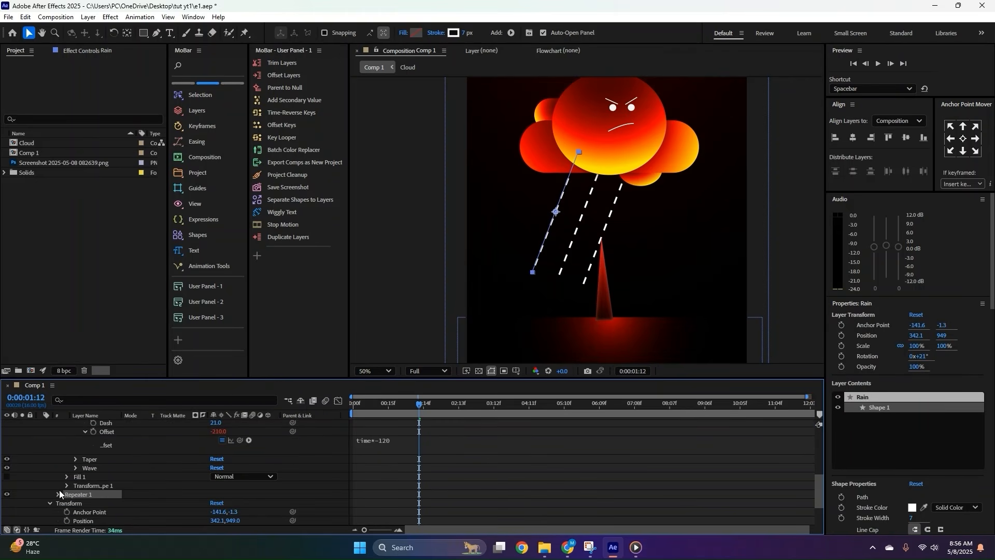
click(58, 494)
drag(212, 494, 252, 472)
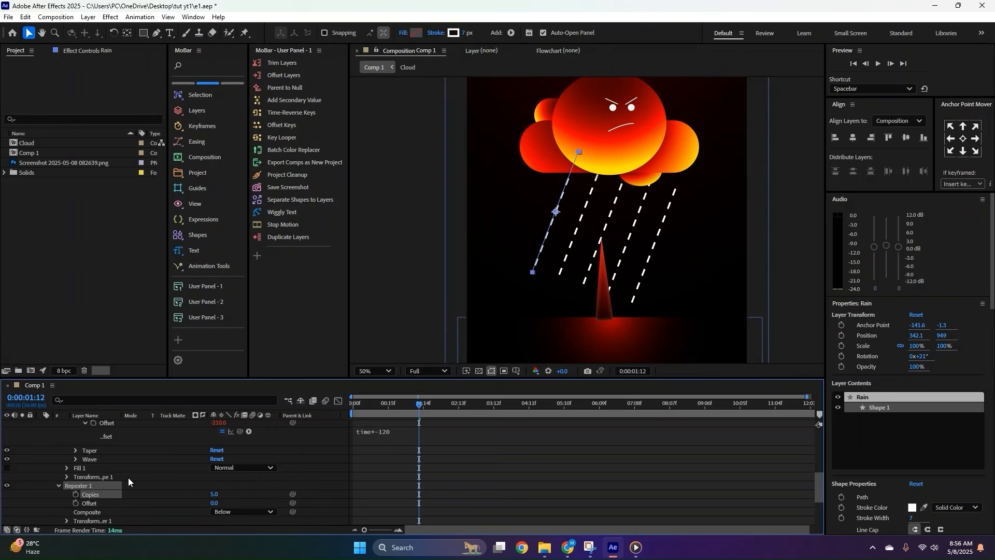
click(66, 520)
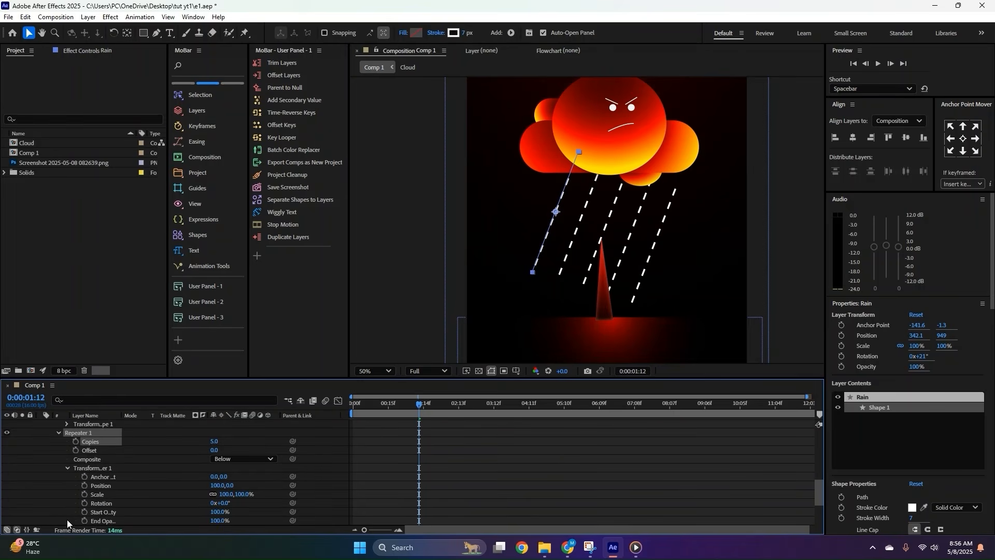
scroll(144, 487, down, 3)
drag(225, 476, 219, 478)
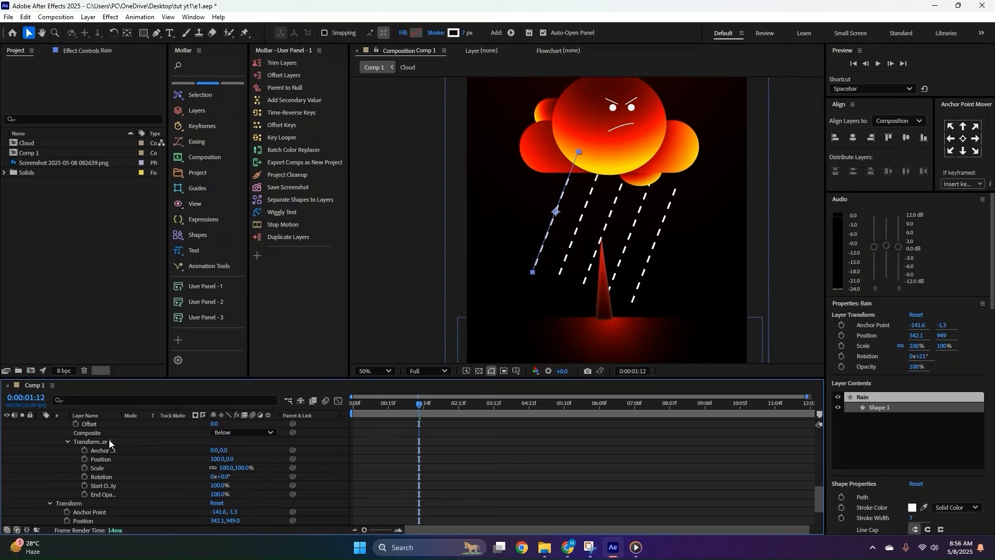
click(67, 441)
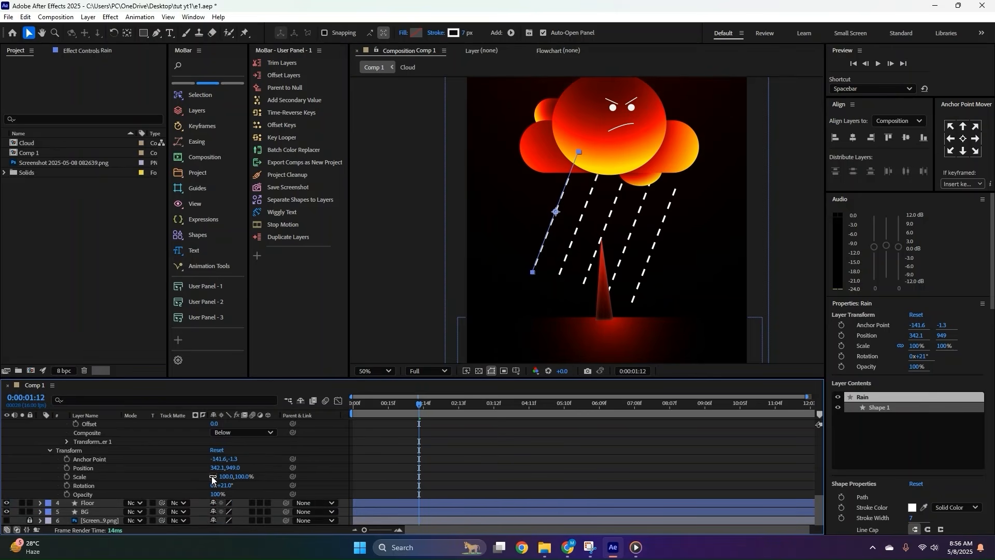
Set the Rain layer's rotation to 18° and move it beneath the cloud to about 292, 839.
drag(224, 485, 223, 485)
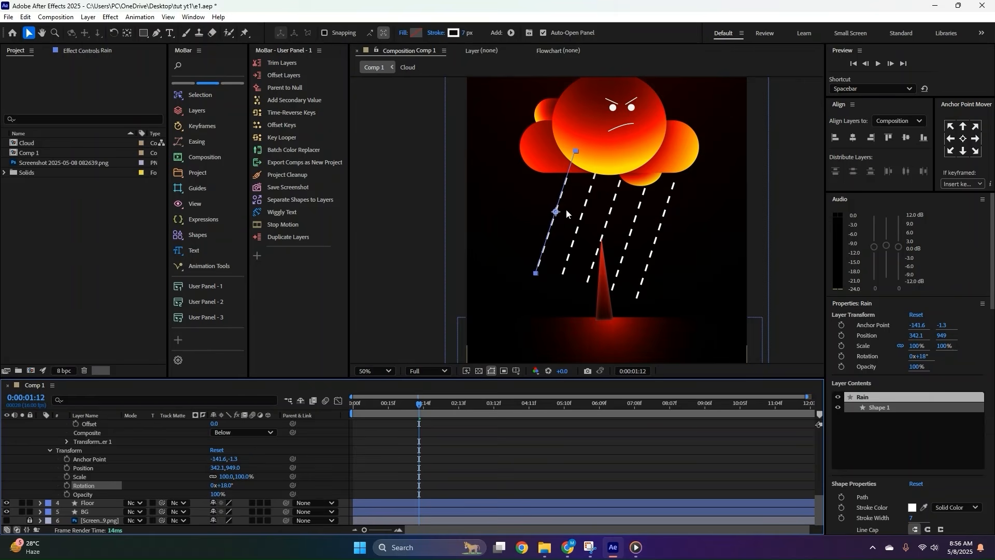
drag(555, 211, 542, 183)
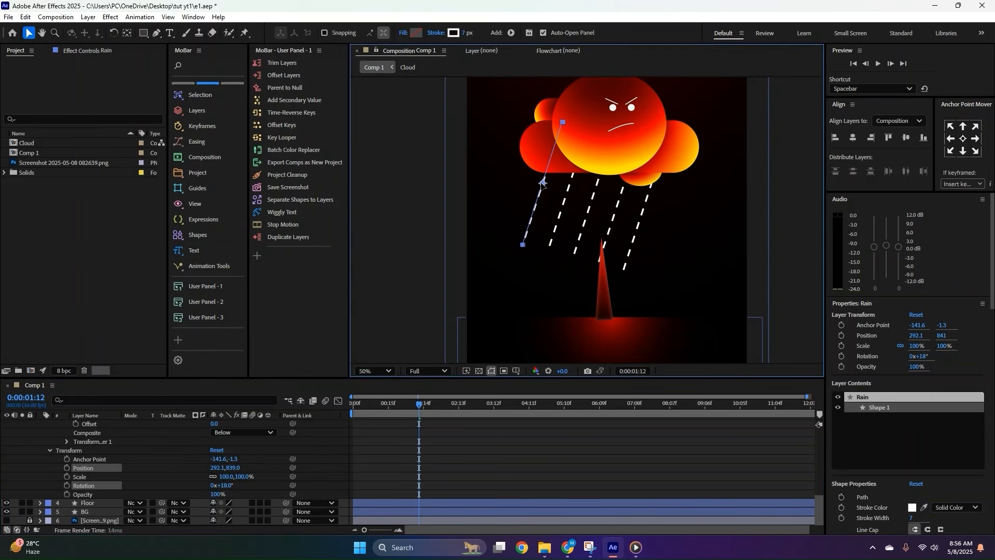
Preview the repeated rain from the first frame, collapse the Rain layer's properties, and replay with the whole composition in view.
drag(422, 408, 354, 409)
scroll(49, 470, up, 5)
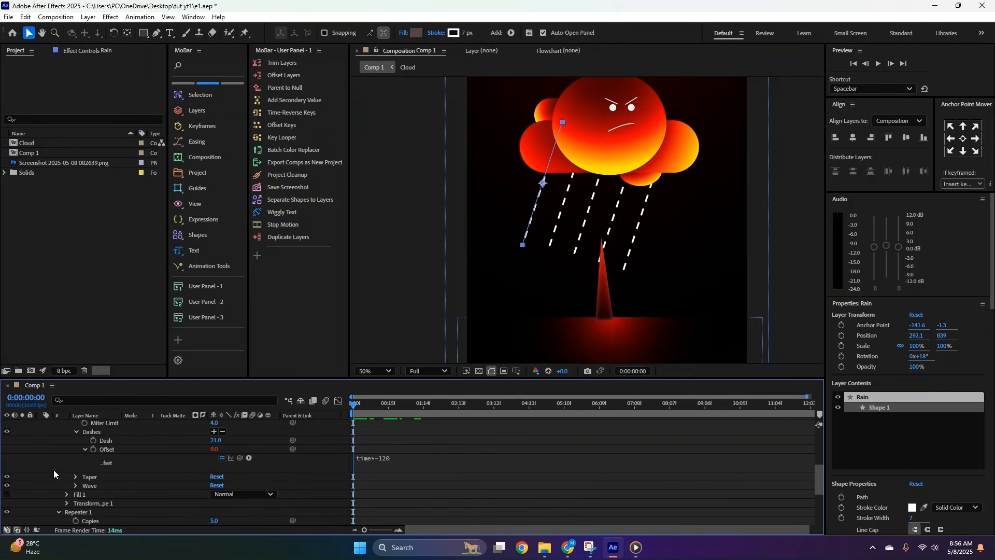
key(space)
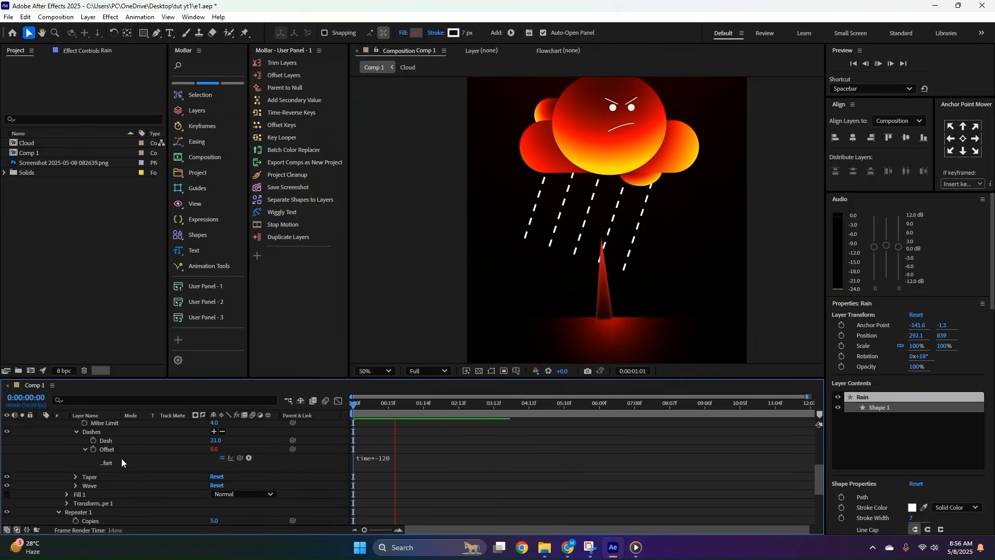
scroll(78, 454, up, 5)
click(41, 441)
scroll(623, 169, down, 2)
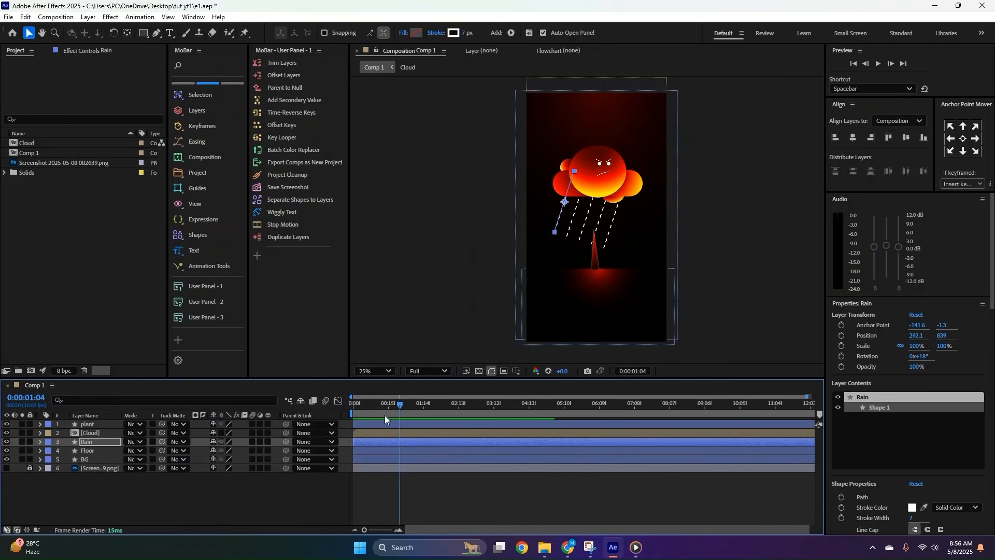
key(space)
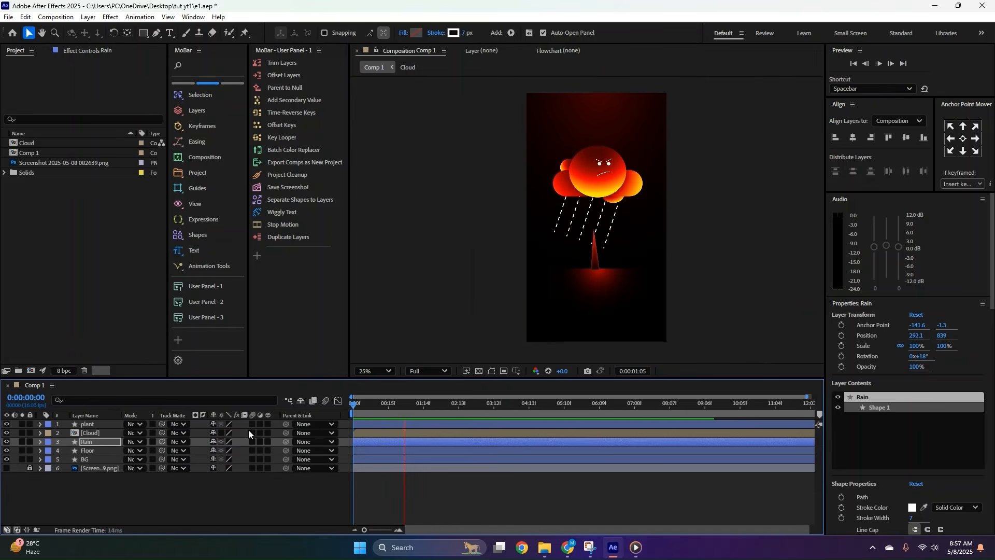
Switch to Media Player to check the rain in the reference video, and return to After Effects.
click(635, 547)
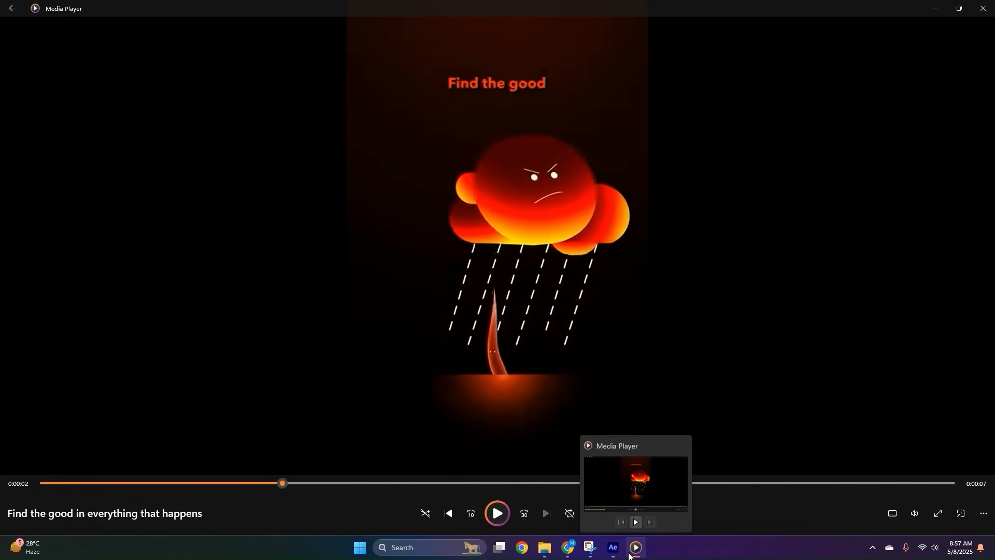
key(alt+Tab)
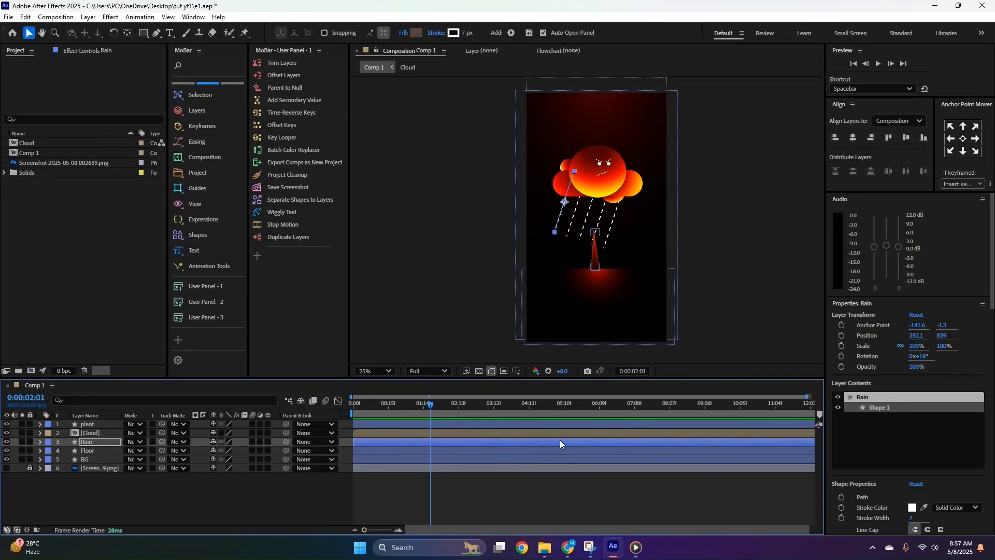
Preview the cloud and rain animation from the start of the composition.
key(space)
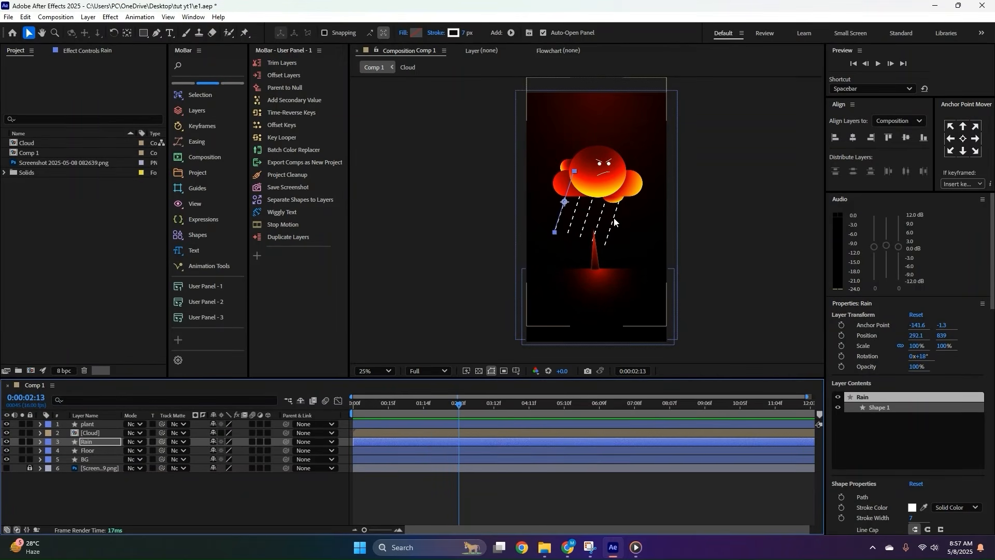
drag(443, 405, 266, 410)
key(space)
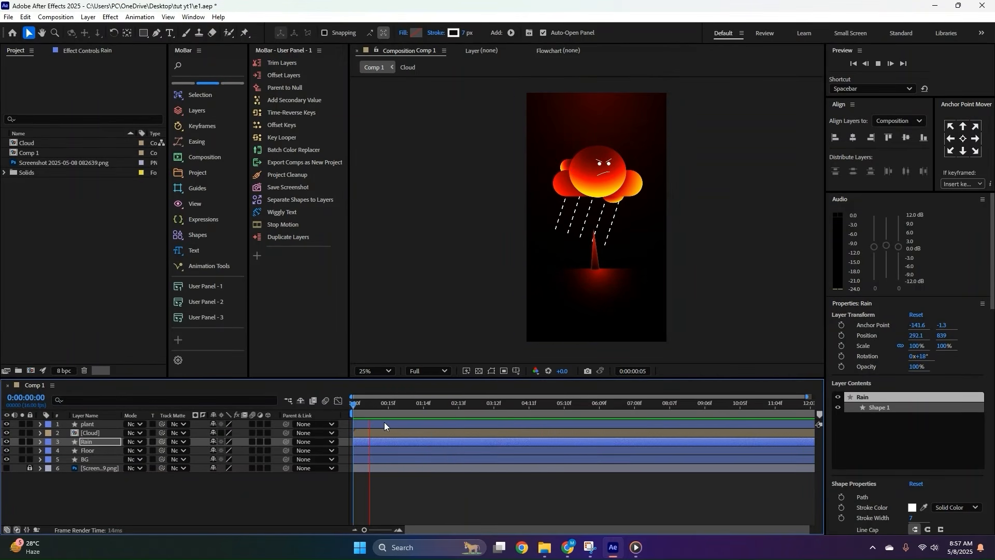
key(space)
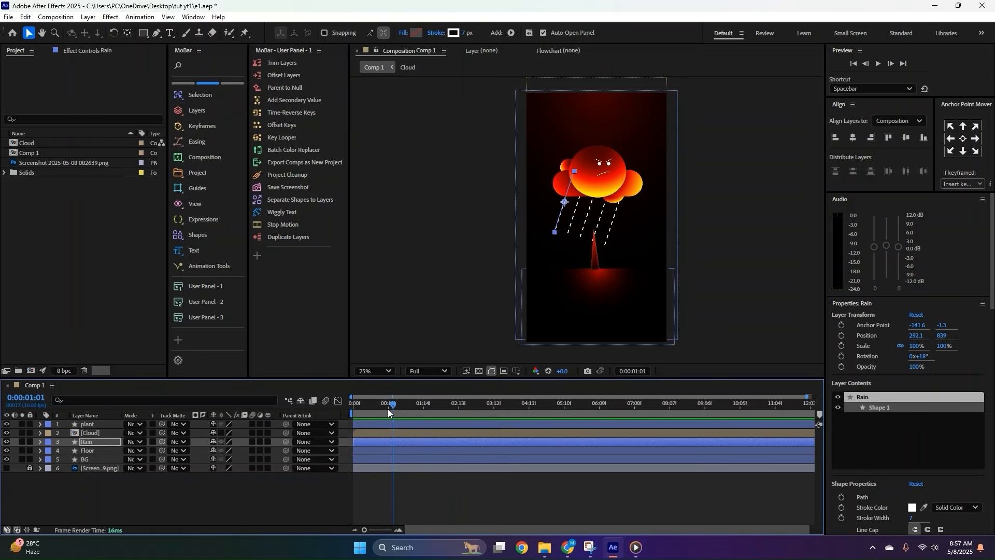
drag(387, 408, 305, 419)
key(space)
key(space)
Add a null object to the composition and parent the Cloud and Rain layers to it.
click(91, 493)
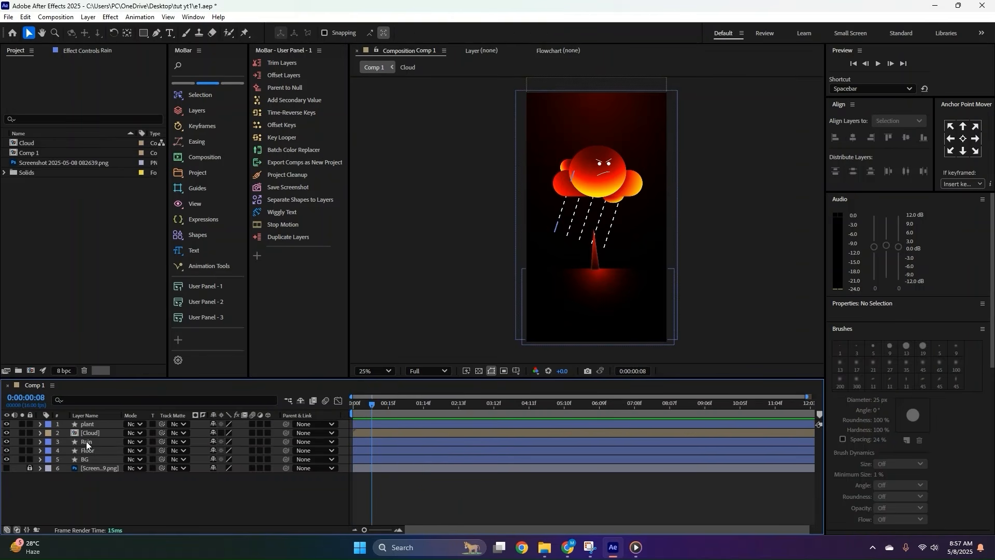
right_click(97, 493)
mouse_move(171, 368)
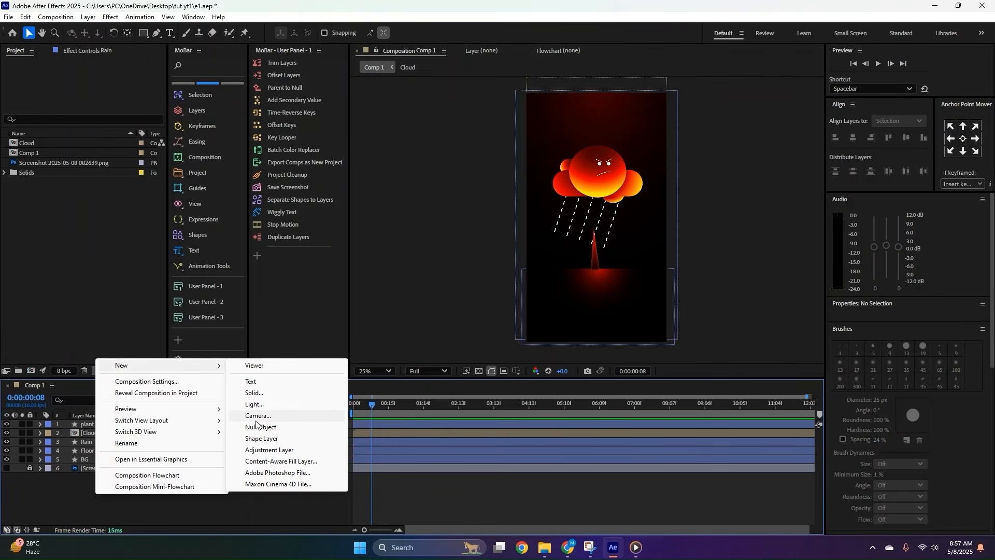
click(258, 426)
click(94, 442)
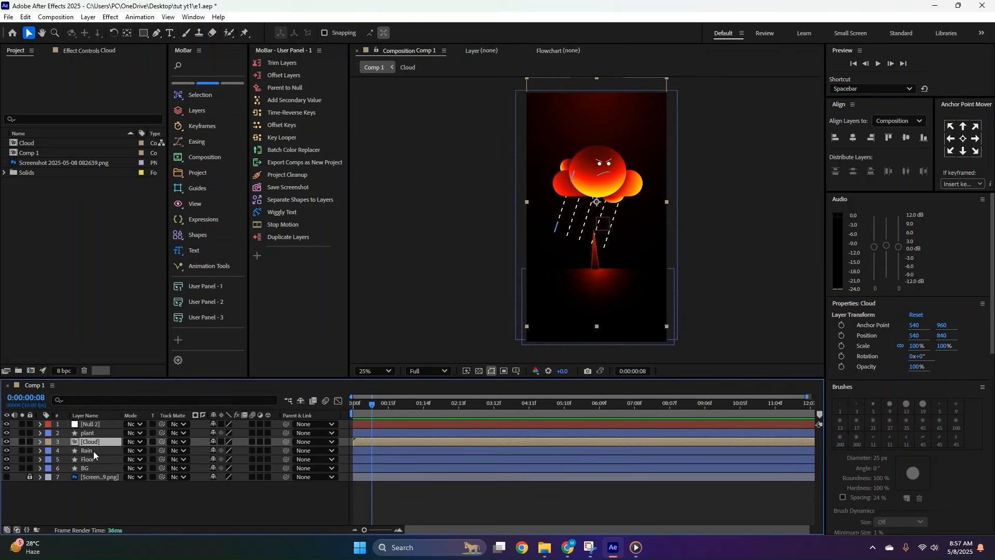
ctrl+click(94, 450)
drag(94, 451, 94, 435)
mouse_move(95, 431)
mouse_down()
mouse_move(278, 428)
mouse_move(100, 425)
mouse_up()
Keyframe the null's Position from -512, 960 at the first frame to 618, 960 at about 1.5 seconds, and preview the cloud's entrance.
click(99, 425)
key(Home)
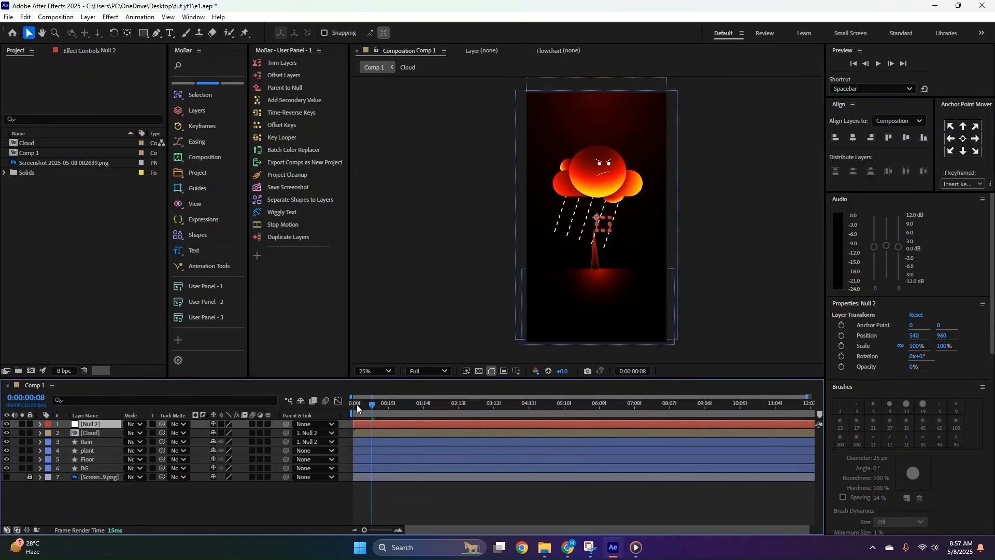
key(p)
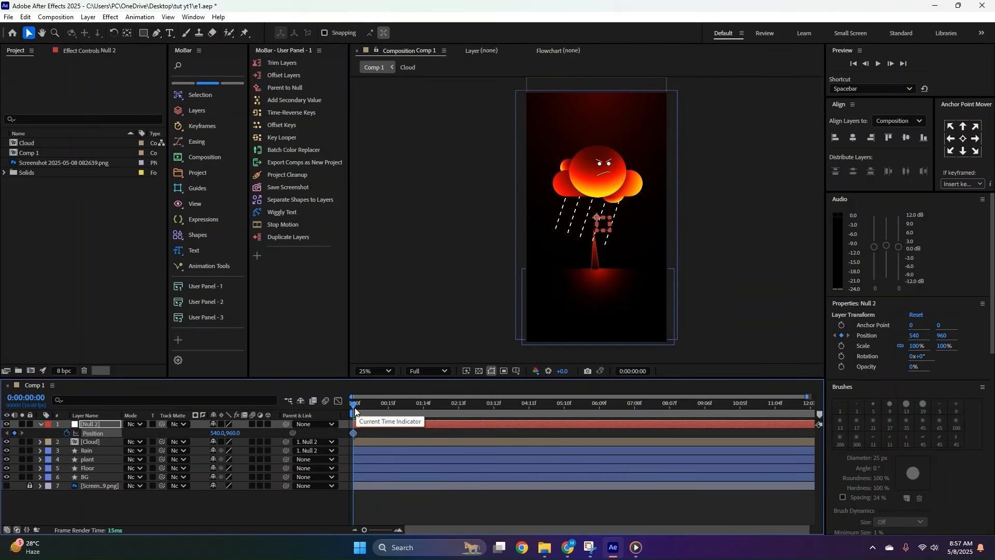
drag(215, 433, 14, 423)
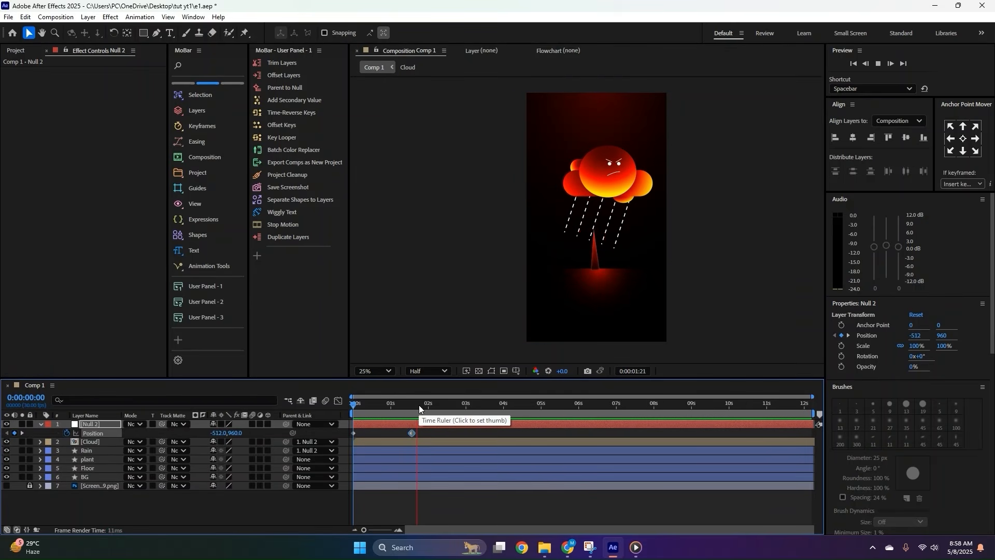
key(space)
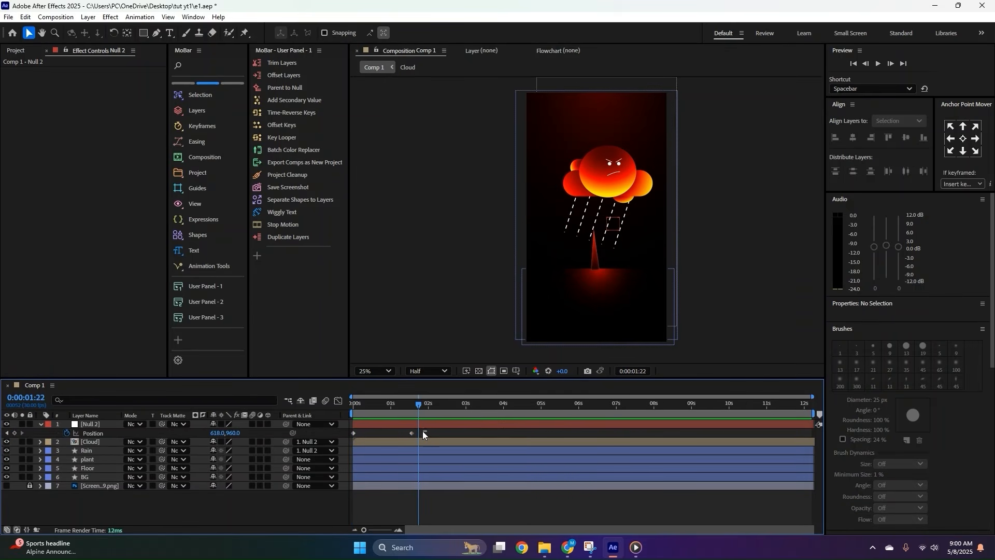
Apply Easy Ease to the null's two Position keyframes, shape the speed graph to peak early with a long slow-down, and preview the move.
drag(426, 430, 310, 432)
key(F9)
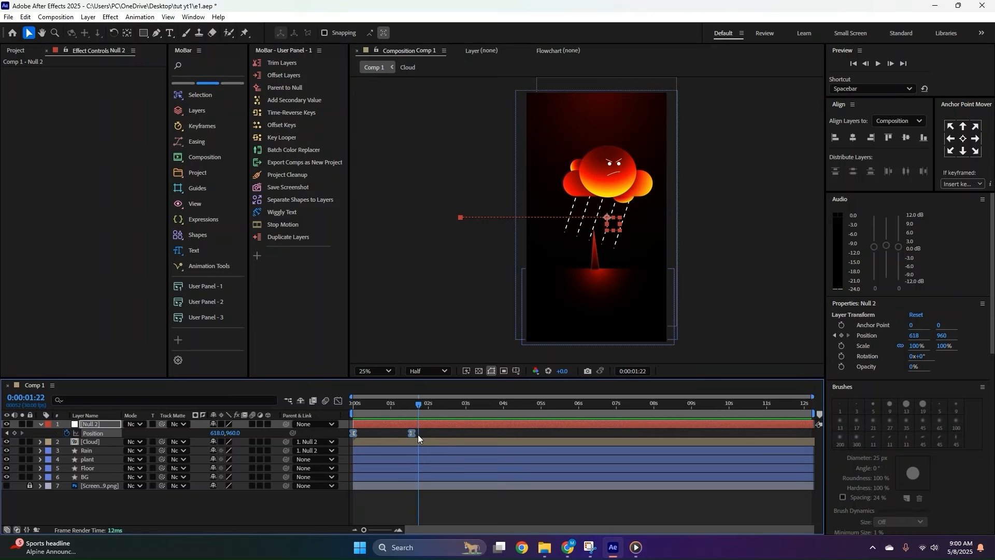
click(337, 401)
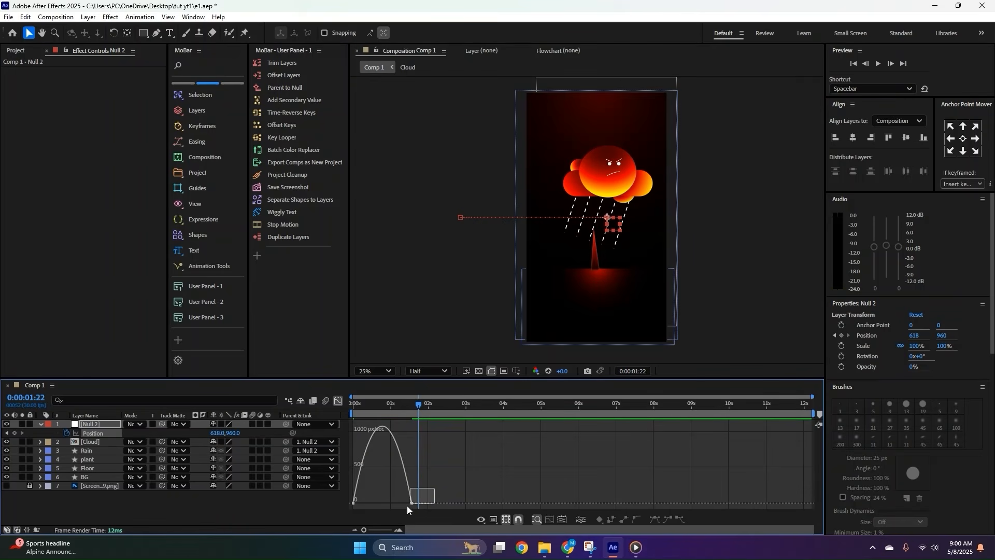
drag(407, 505, 383, 504)
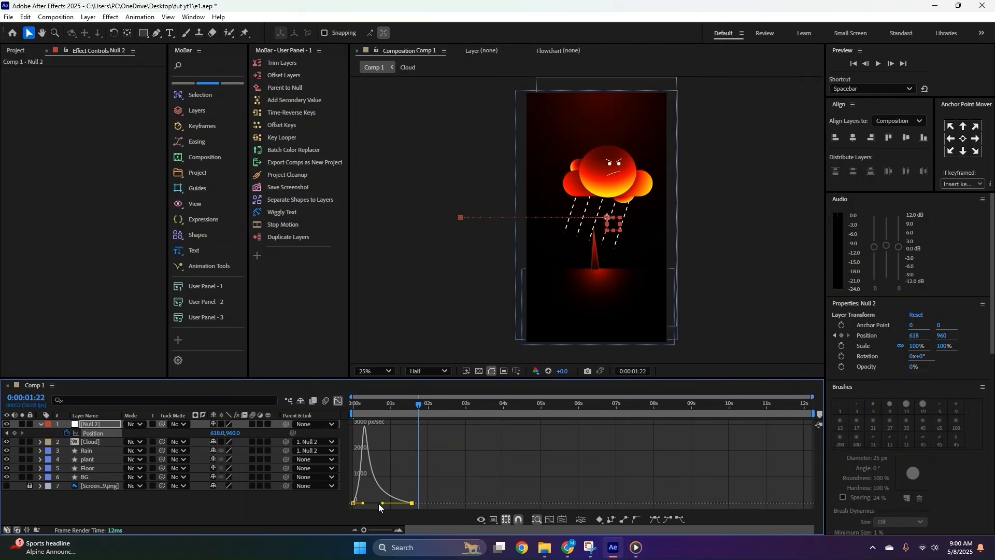
key(space)
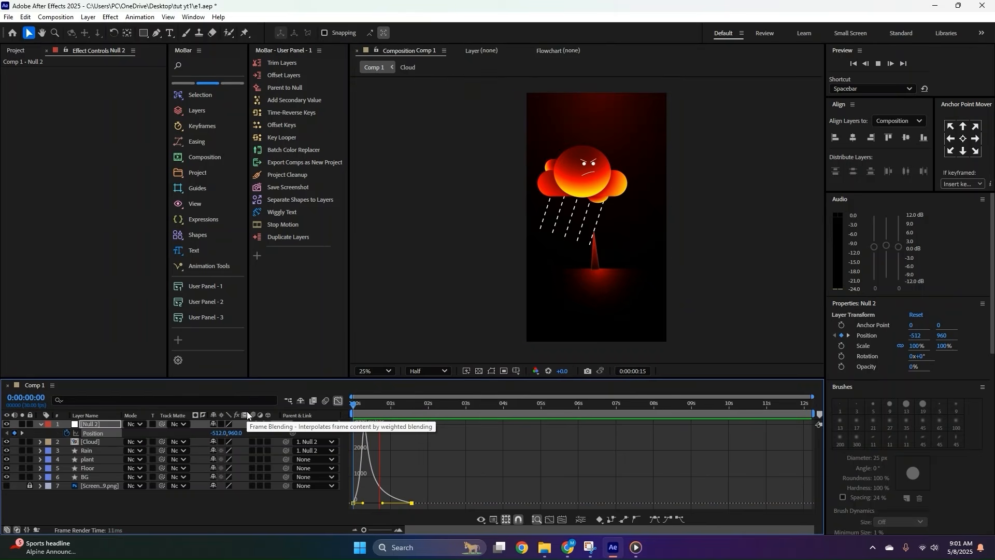
key(space)
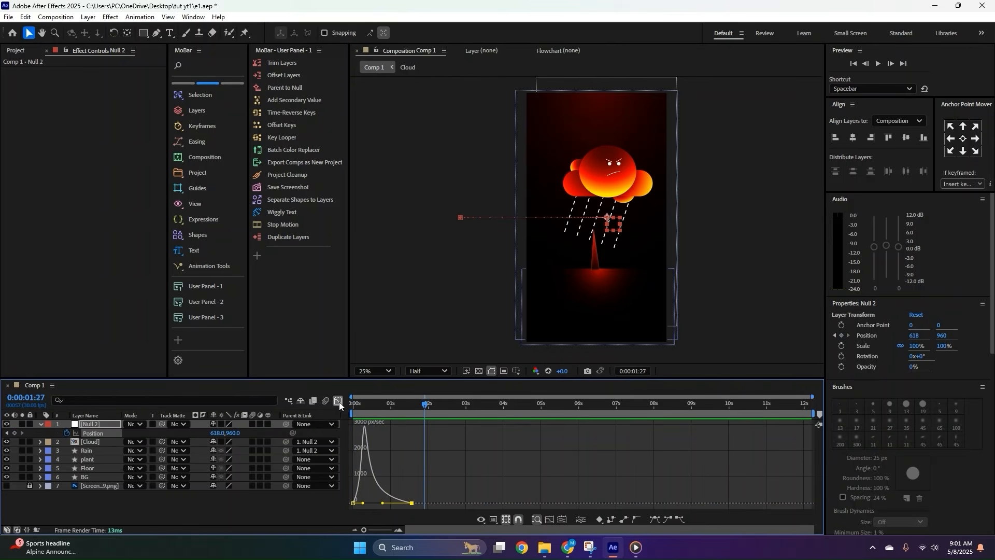
click(338, 402)
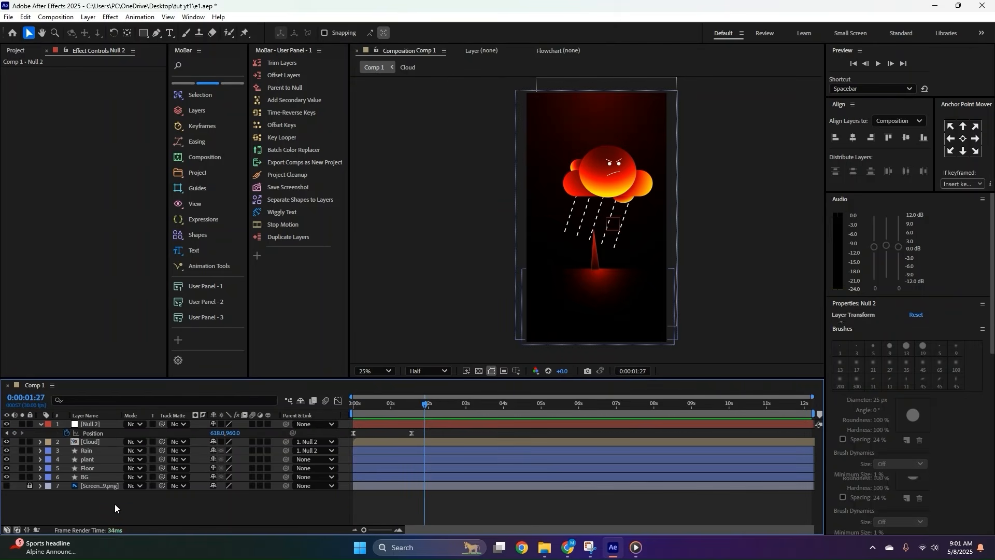
Switch to Media Player, play the reference video from its beginning to study the cloud's exit, and return to After Effects.
click(635, 547)
drag(371, 482, 67, 482)
key(space)
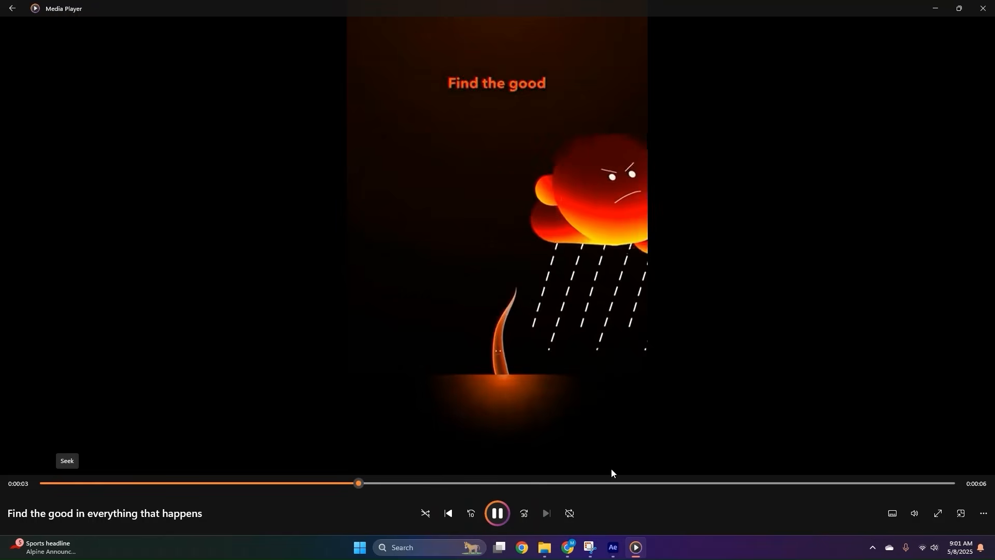
click(612, 547)
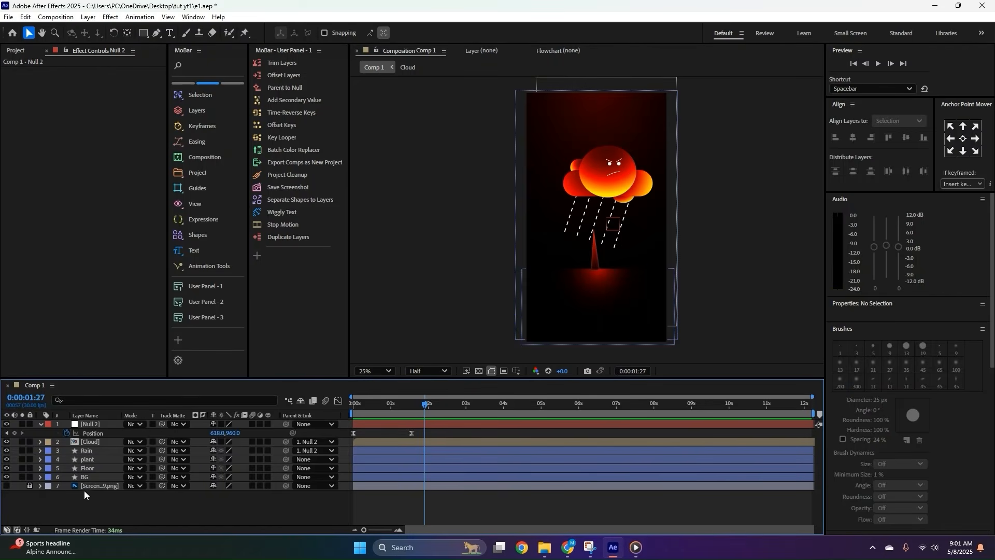
Add a second null object and parent the first null to it.
right_click(129, 510)
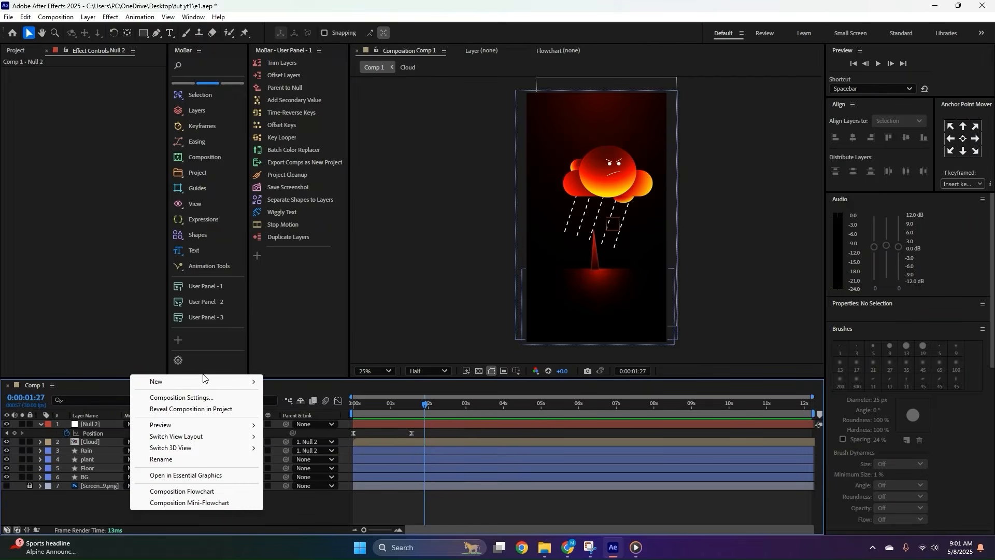
mouse_move(153, 382)
click(347, 440)
drag(286, 432, 101, 421)
Keyframe the second null's Position from 540, 960 at about 1.25 seconds to 1401, 960 at 0:00:03:02.
key(alt+shift+p)
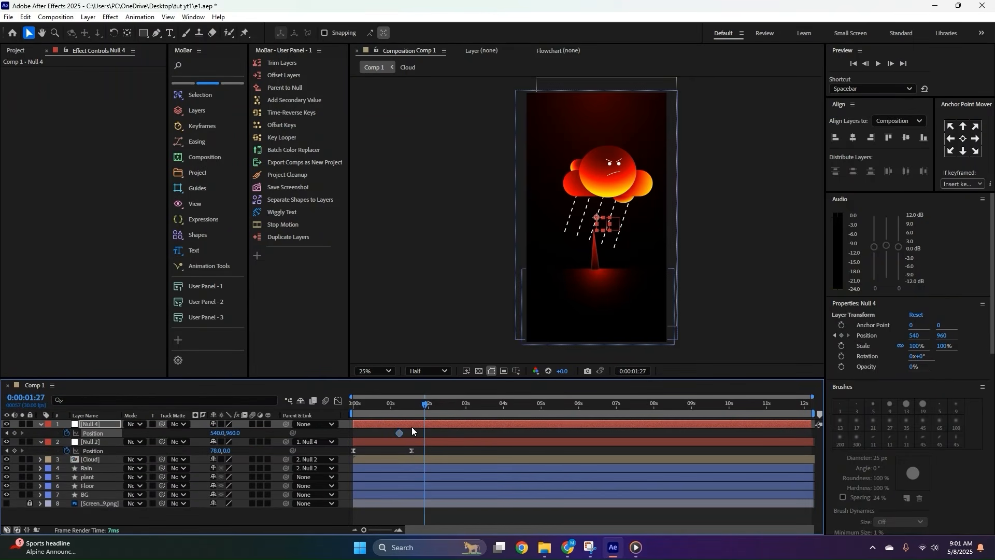
drag(425, 404, 468, 407)
drag(216, 433, 366, 435)
Apply Easy Ease to the second null's Position keyframes, shape the speed graph to peak late, and preview the cloud's exit.
click(442, 433)
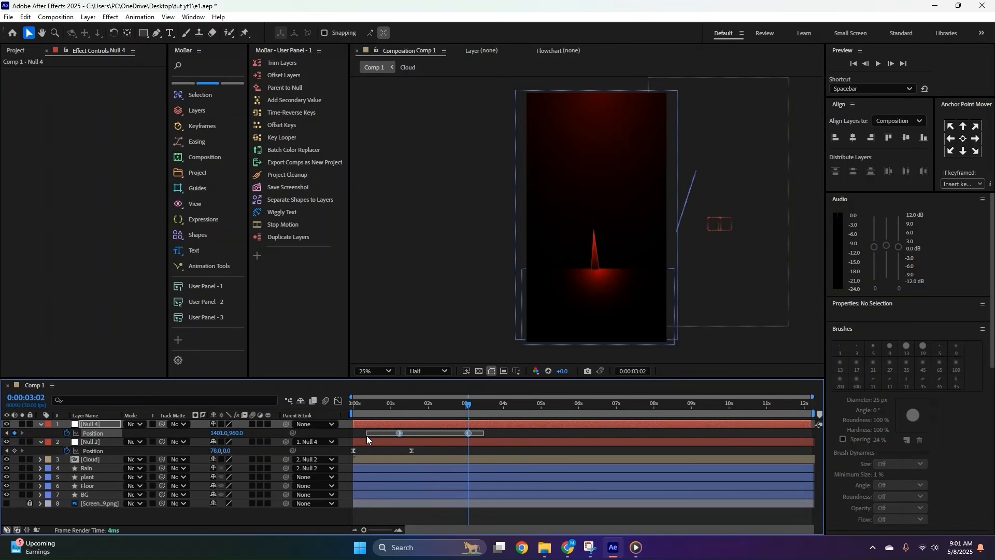
key(F9)
click(338, 400)
drag(384, 482, 448, 501)
click(393, 427)
drag(387, 406, 380, 406)
key(space)
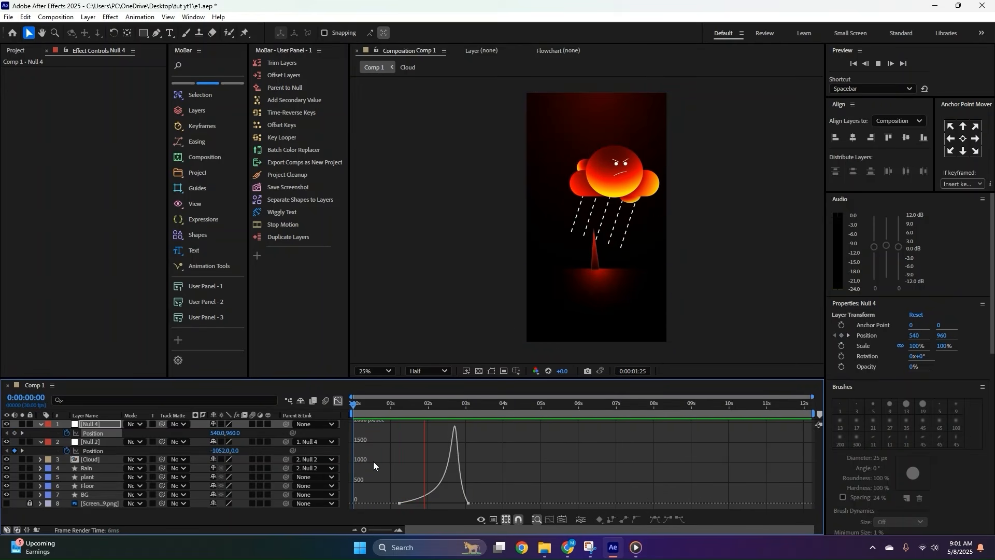
key(space)
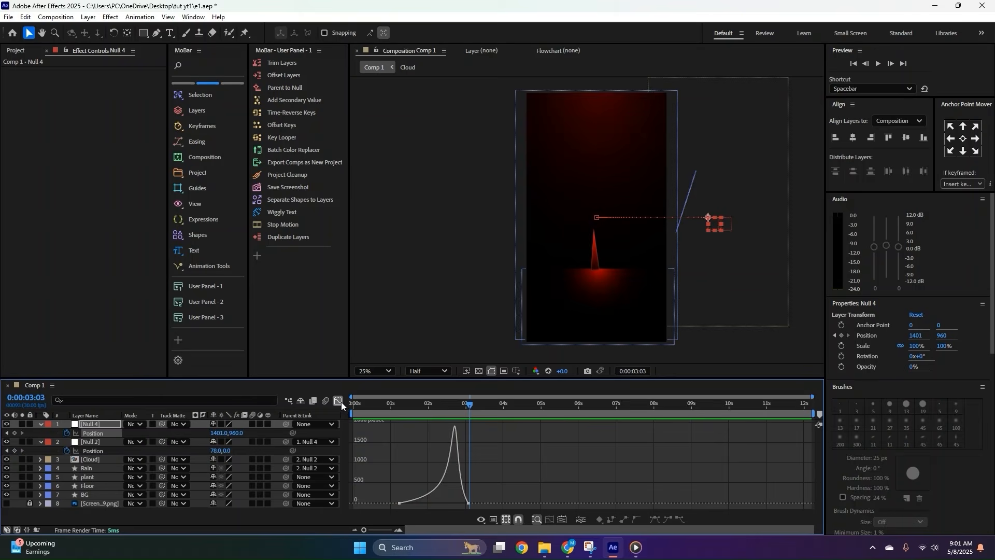
Shift both of the second null's Position keyframes to about 2 and 4 seconds, and preview the composition.
click(341, 402)
drag(472, 432, 506, 433)
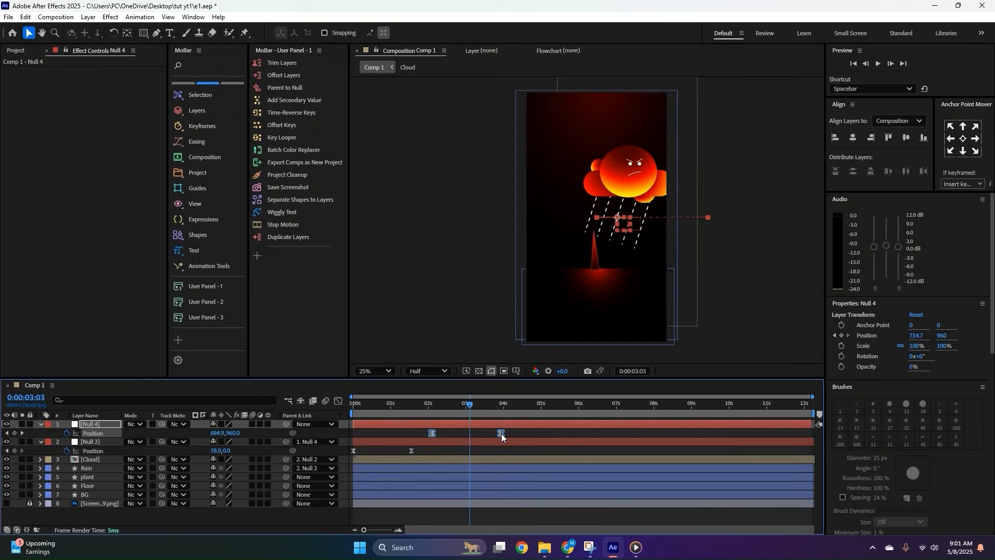
key(space)
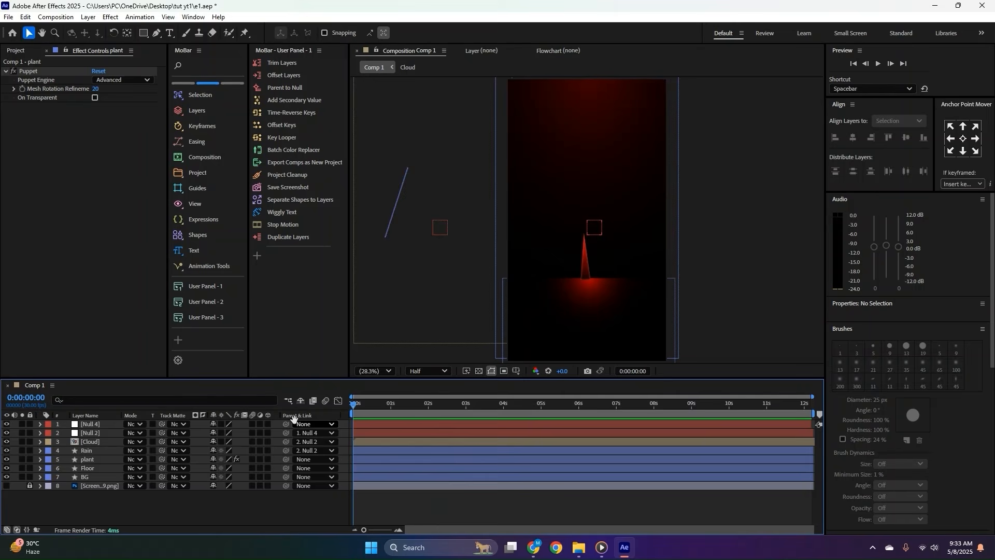
key(space)
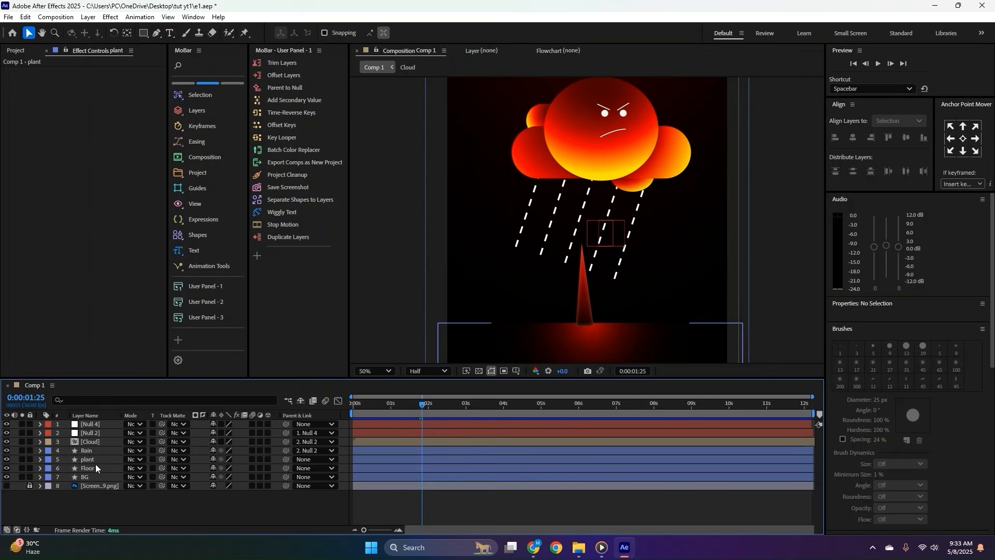
Place puppet position pins at the base, middle and tip of the plant layer.
click(93, 460)
click(245, 33)
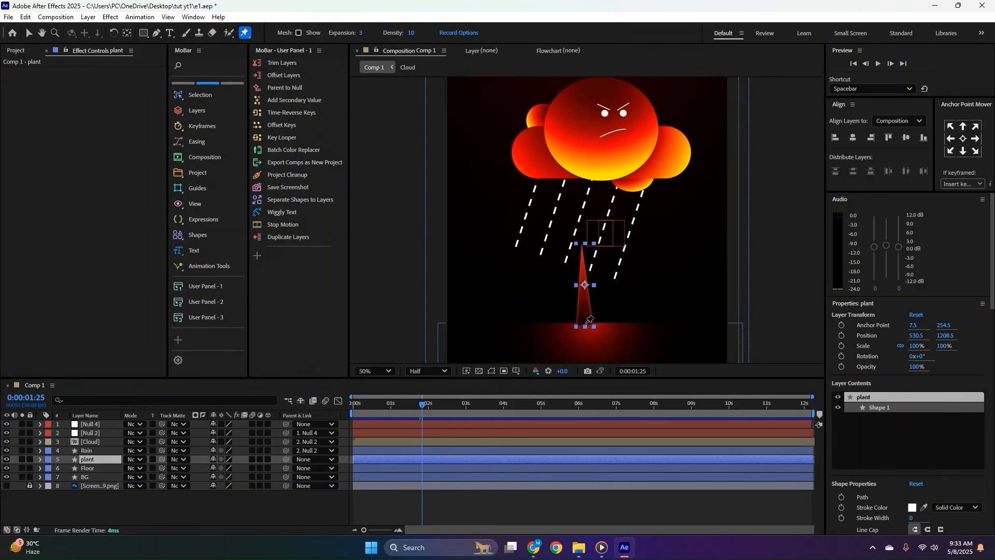
click(586, 323)
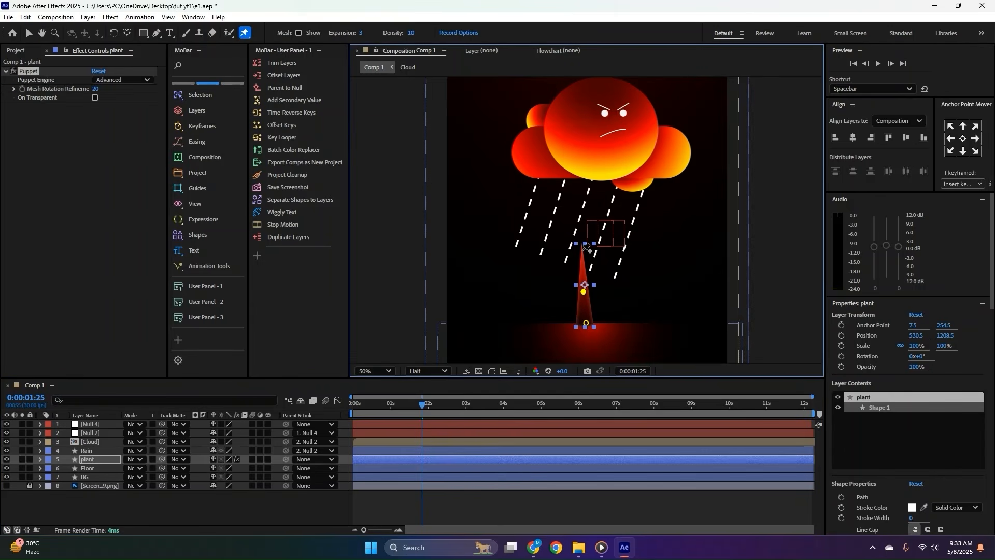
Reveal the plant's keyframes and move all three puppet pin keyframes to the first frame.
click(281, 412)
key(Home)
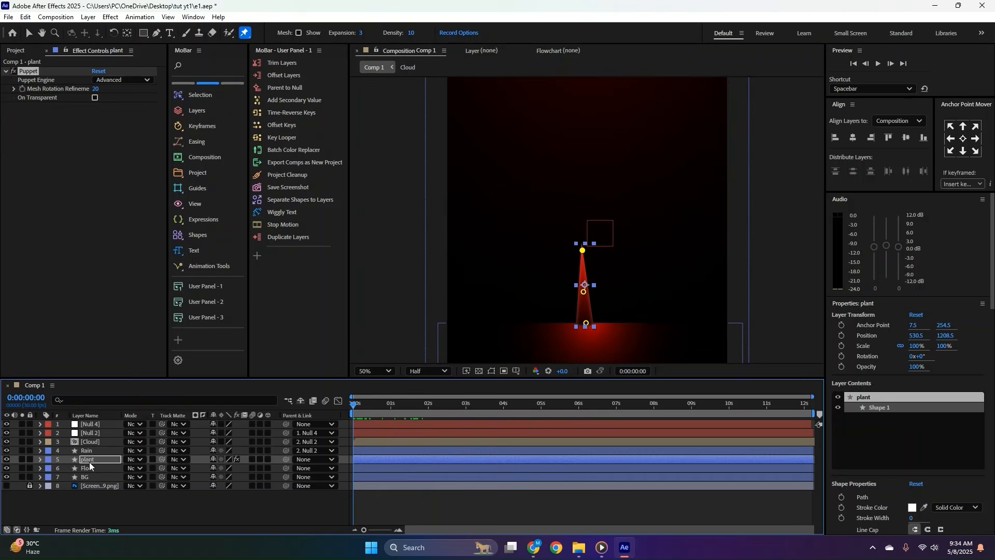
key(u)
scroll(432, 470, down, 2)
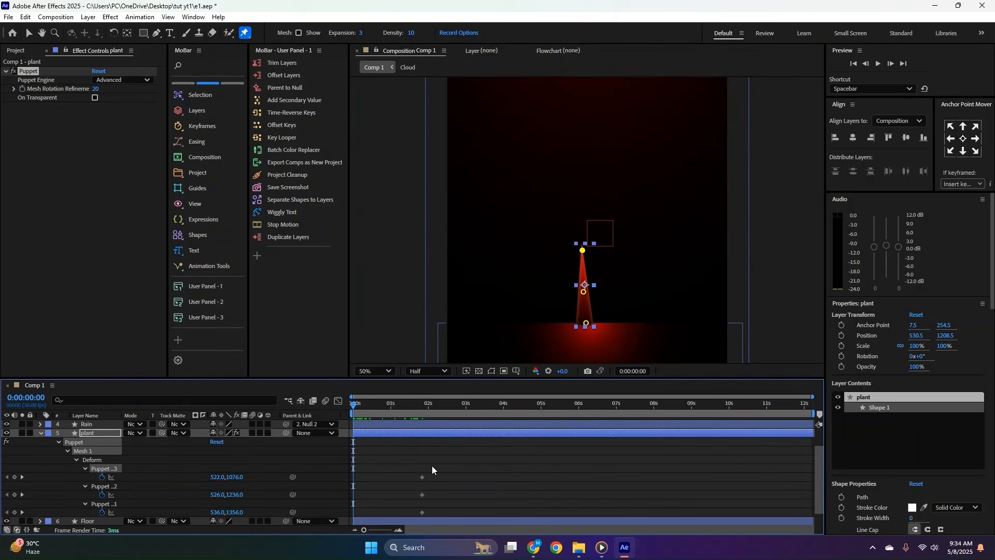
drag(439, 463, 353, 513)
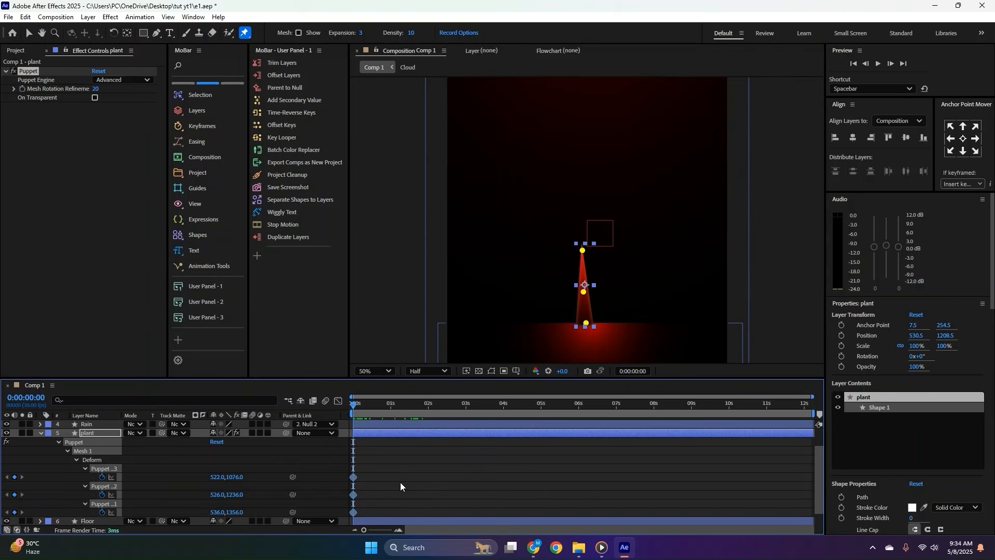
Play to find the cloud's approach, move the three puppet pin keyframes to 0:00:00:24, and preview ahead to 0:00:01:12.
click(386, 465)
key(space)
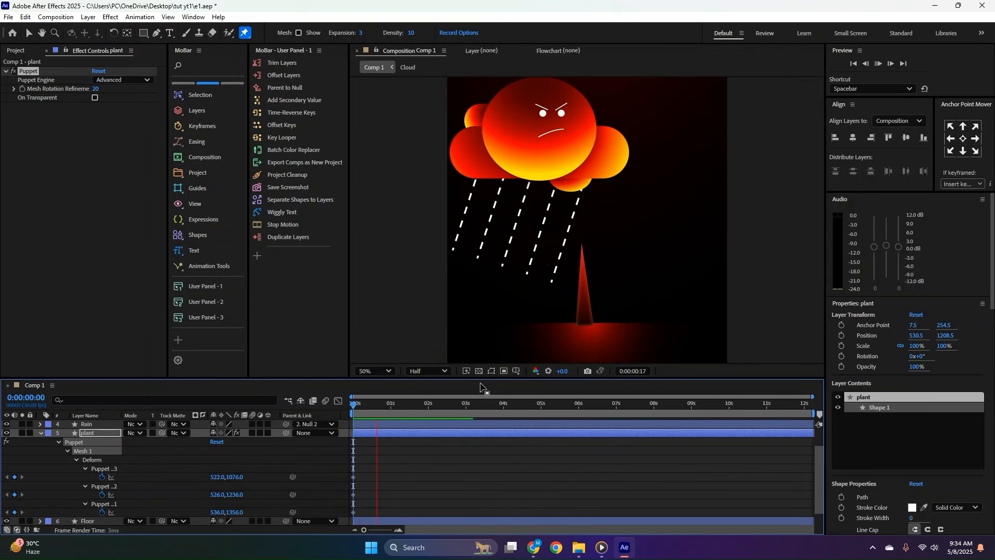
drag(388, 455, 384, 513)
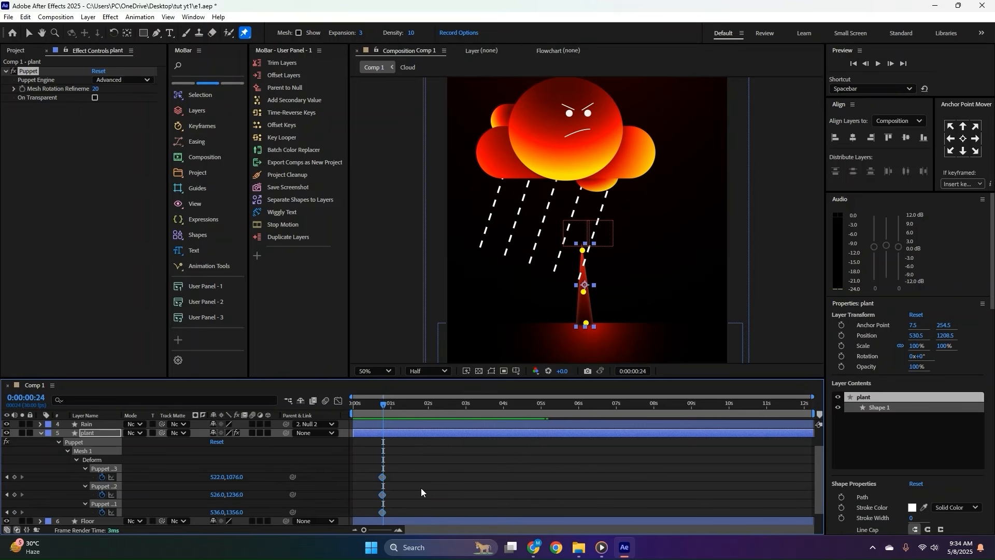
key(space)
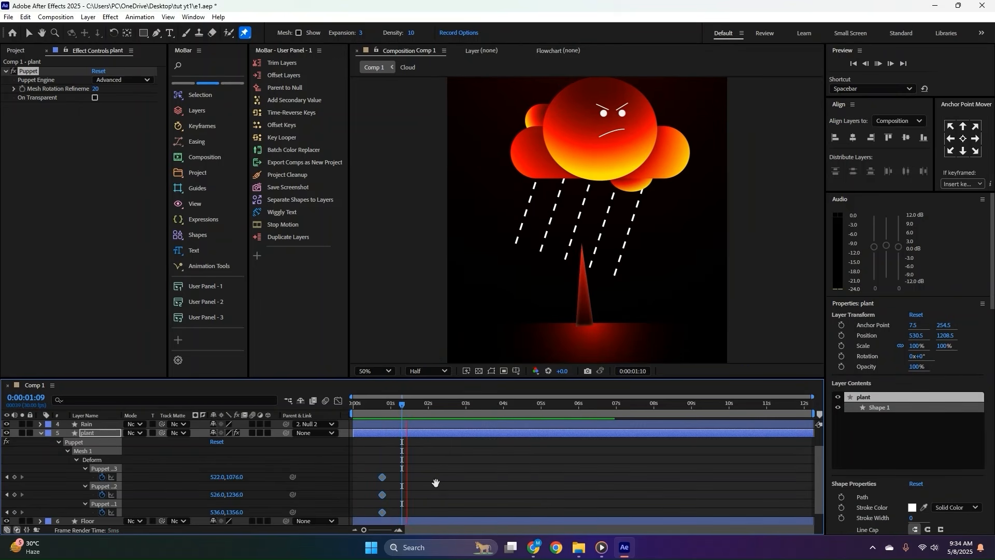
click(493, 474)
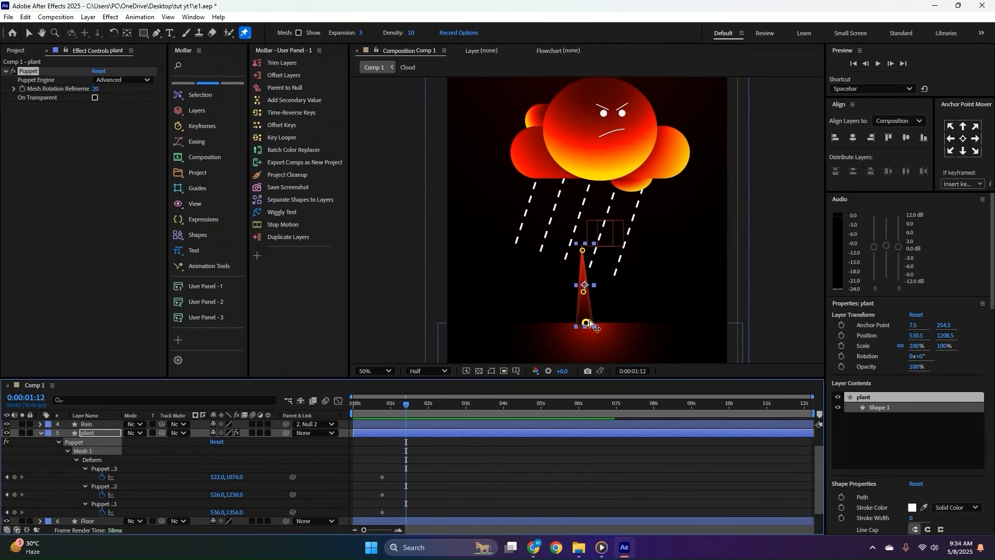
At 0:00:01:12, bend the plant by moving its middle puppet pin to about 494,1236 and its tip pin to about 490,1074.
drag(583, 291, 577, 292)
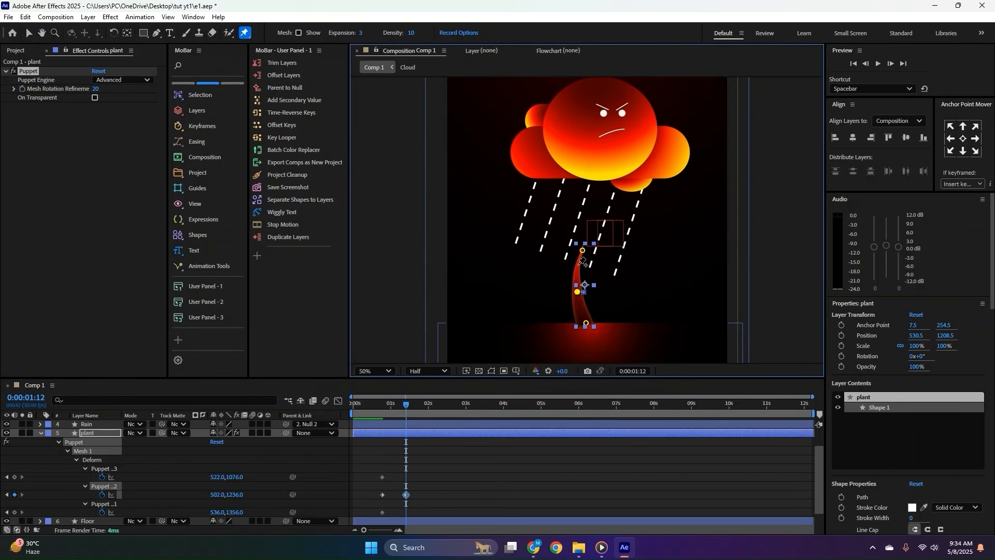
drag(581, 256, 574, 256)
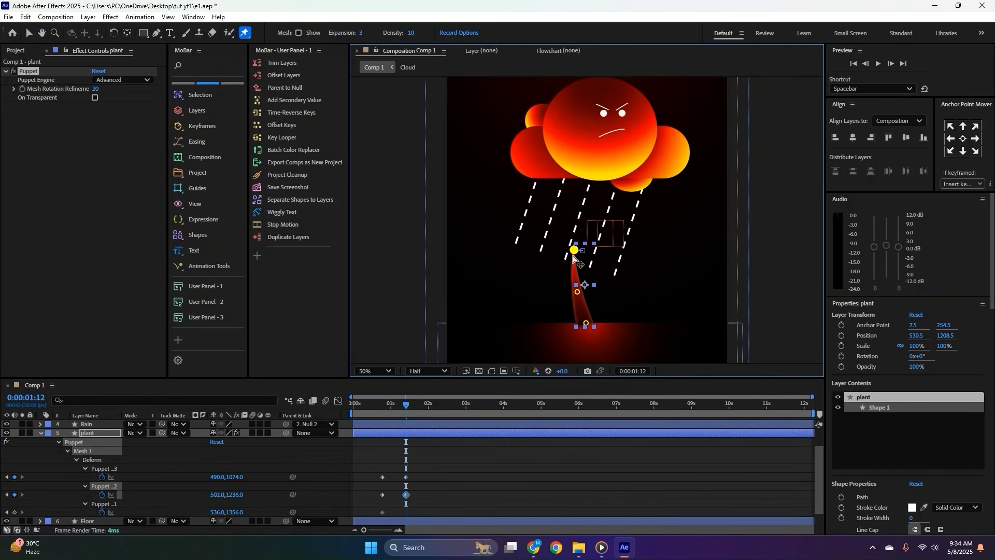
click(577, 292)
drag(577, 293, 576, 293)
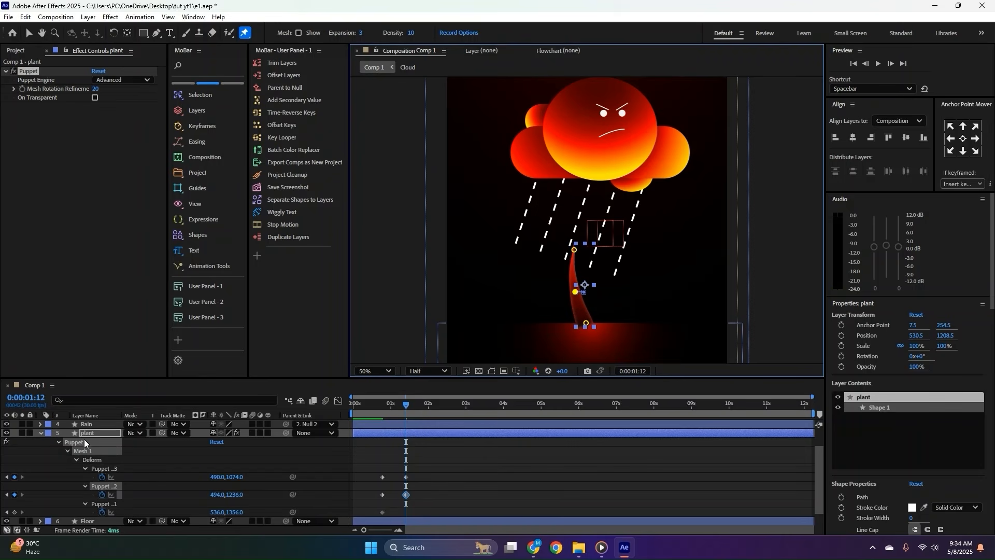
At 0:00:01:29, pose the plant with its middle puppet pin at about 516,1236 and its tip pin at about 470,1076.
key(space)
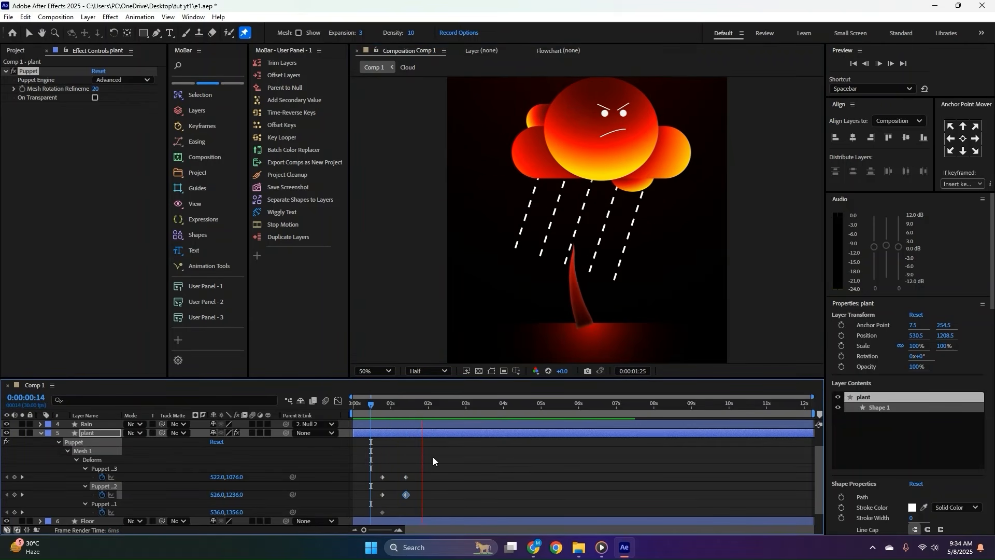
key(space)
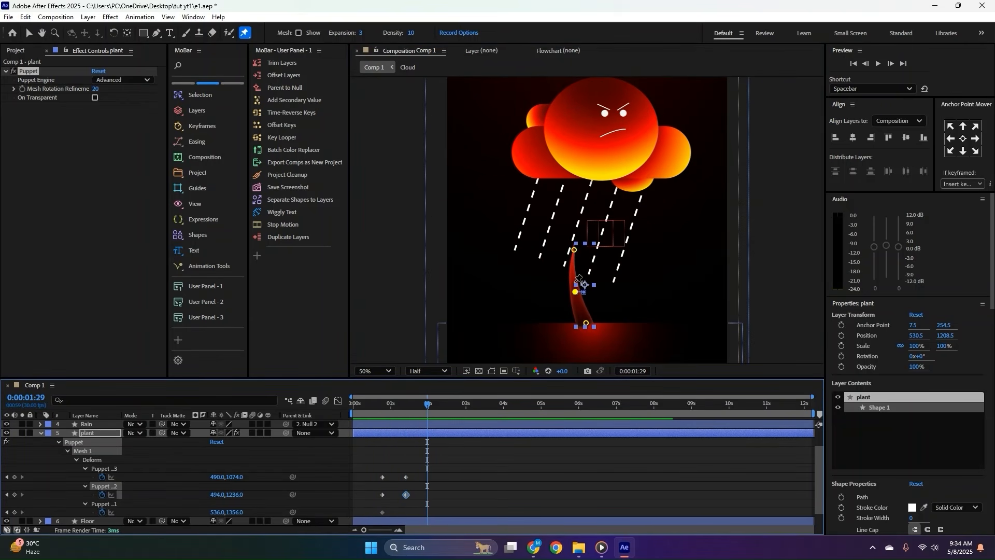
drag(575, 294, 581, 292)
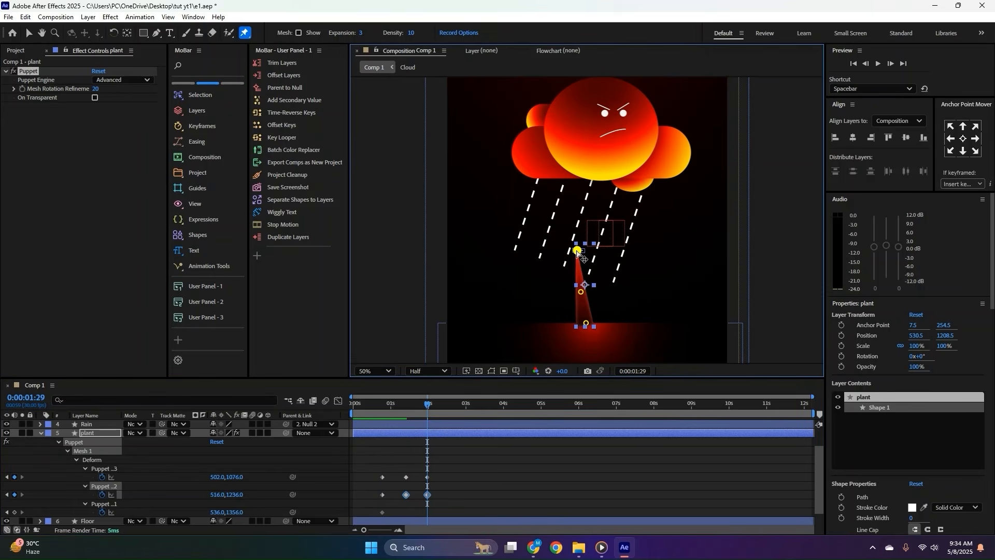
drag(568, 253, 569, 253)
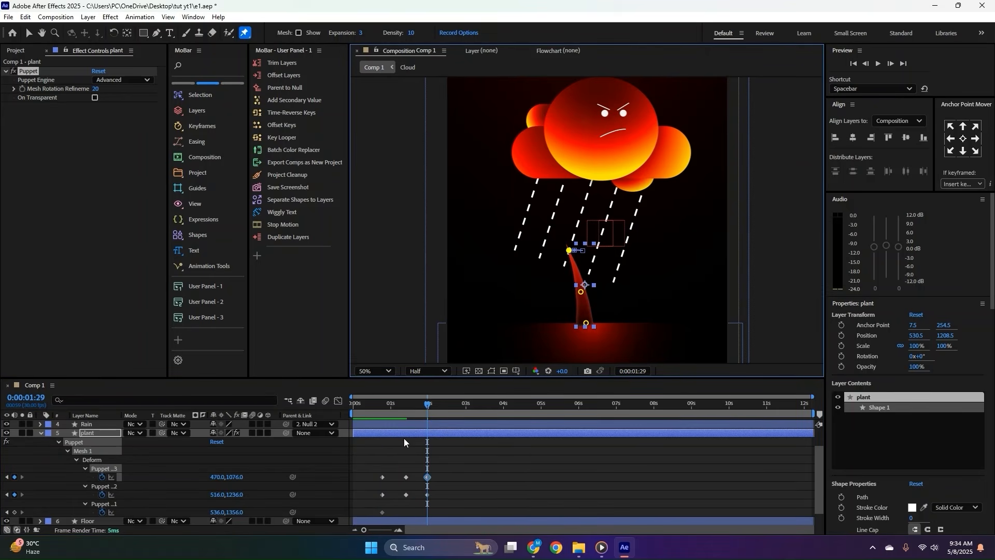
Preview to 0:00:02:20 and pose the plant with its middle pin at about 490,1238 and its tip pin at about 484,1074.
click(374, 406)
key(space)
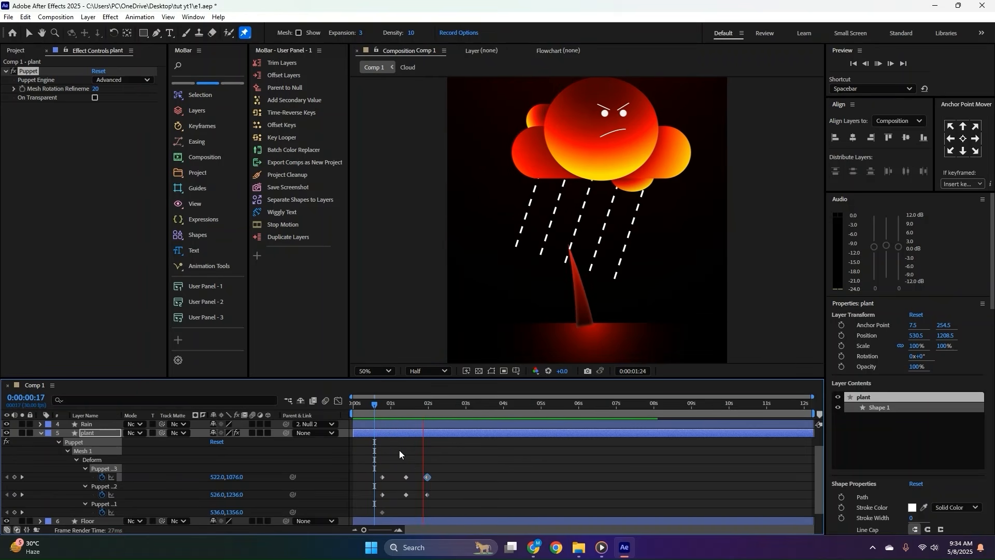
key(space)
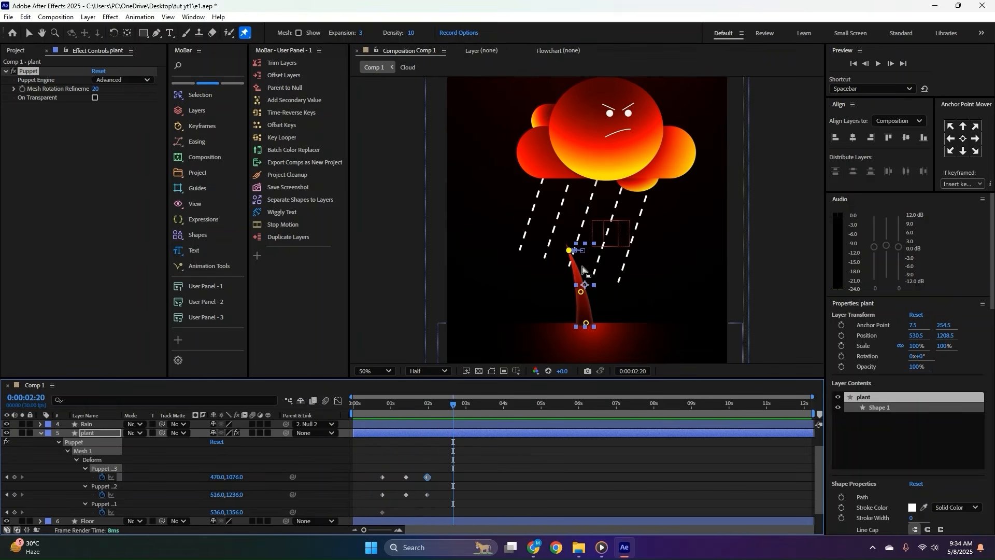
drag(581, 293, 574, 290)
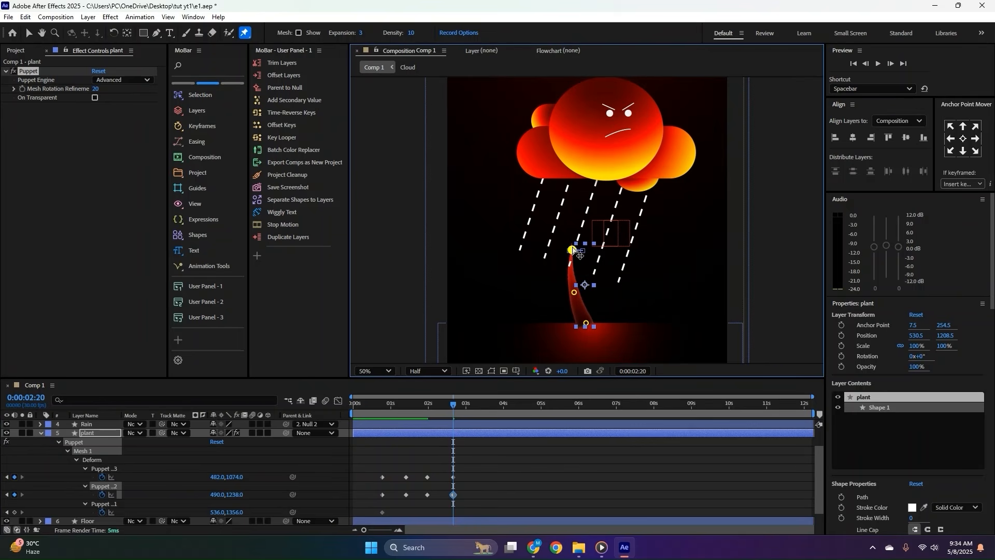
click(573, 249)
At 0:00:03:07, move the plant's tip pin to about 438,1078 and its middle pin to about 516,1240.
drag(454, 413, 475, 412)
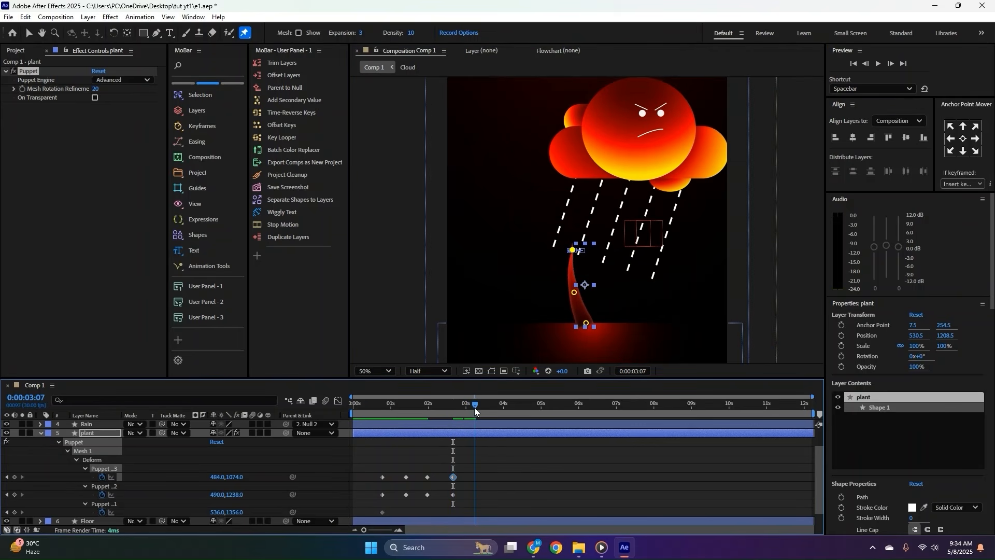
drag(573, 250, 561, 251)
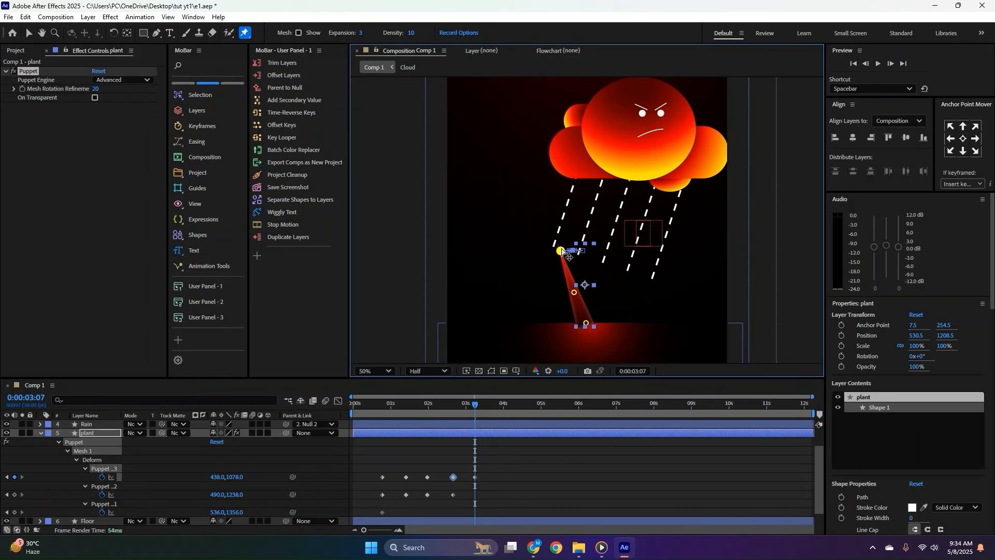
drag(574, 291, 581, 292)
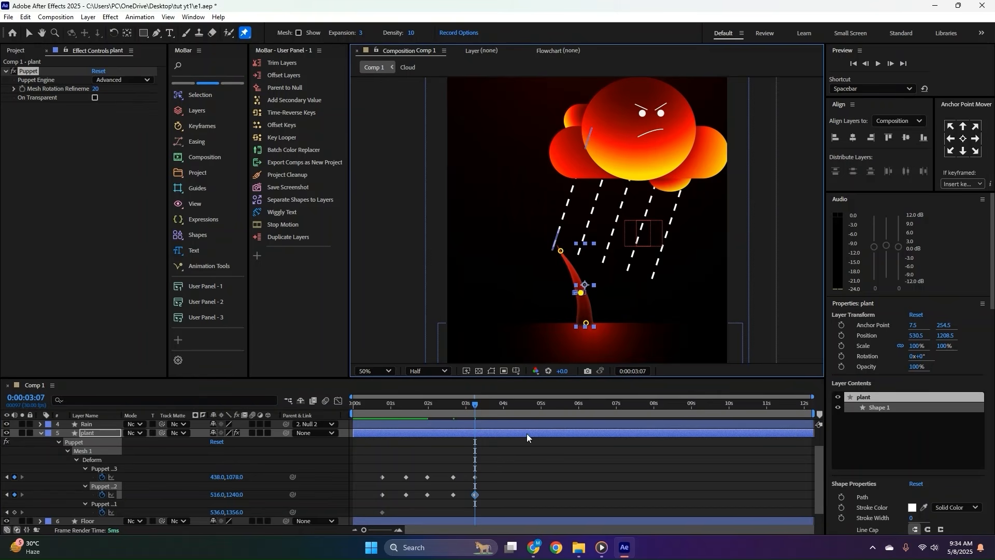
At 0:00:03:22, straighten the plant by moving its middle pin to about 544,1242 and its tip pin to about 524,1062.
drag(475, 410, 494, 411)
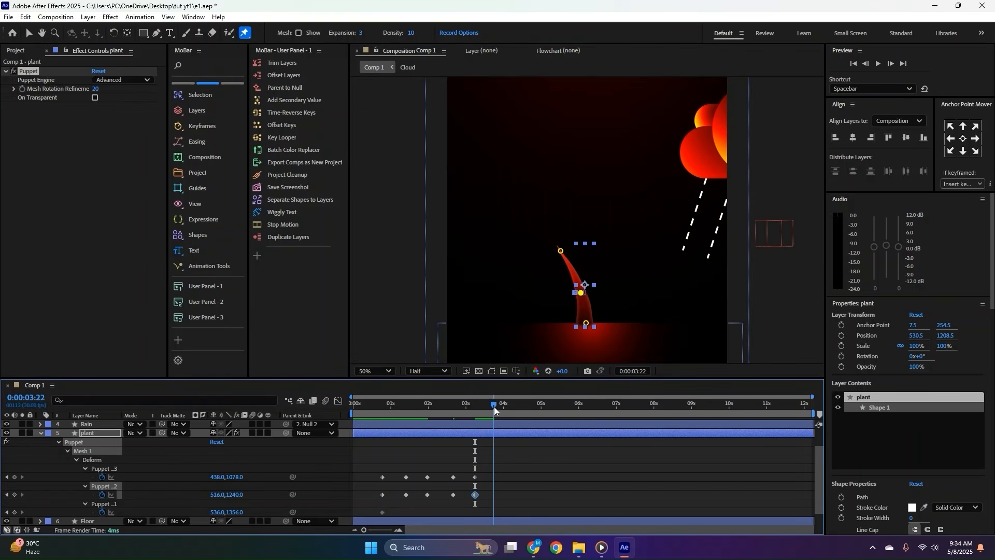
drag(560, 251, 569, 249)
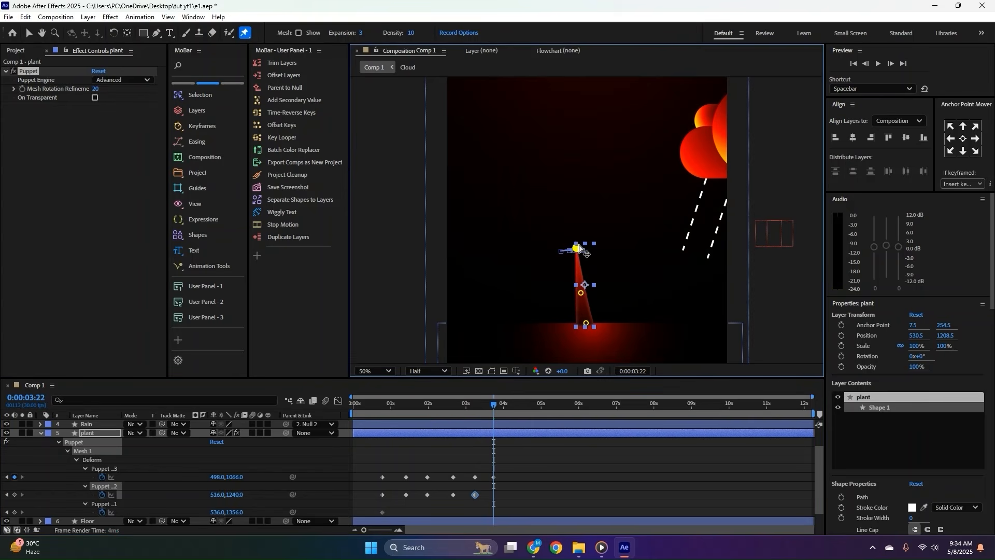
drag(586, 297, 592, 296)
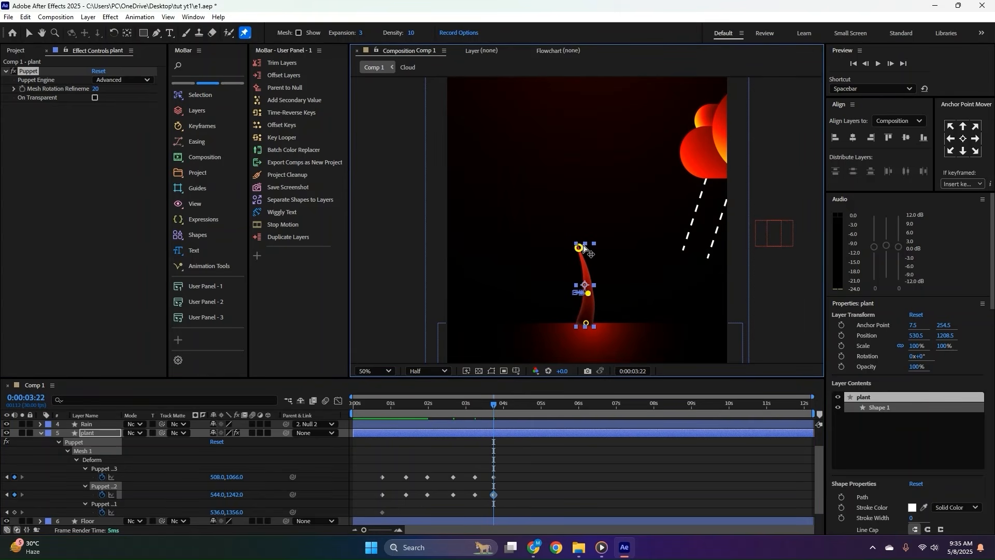
drag(583, 249, 587, 247)
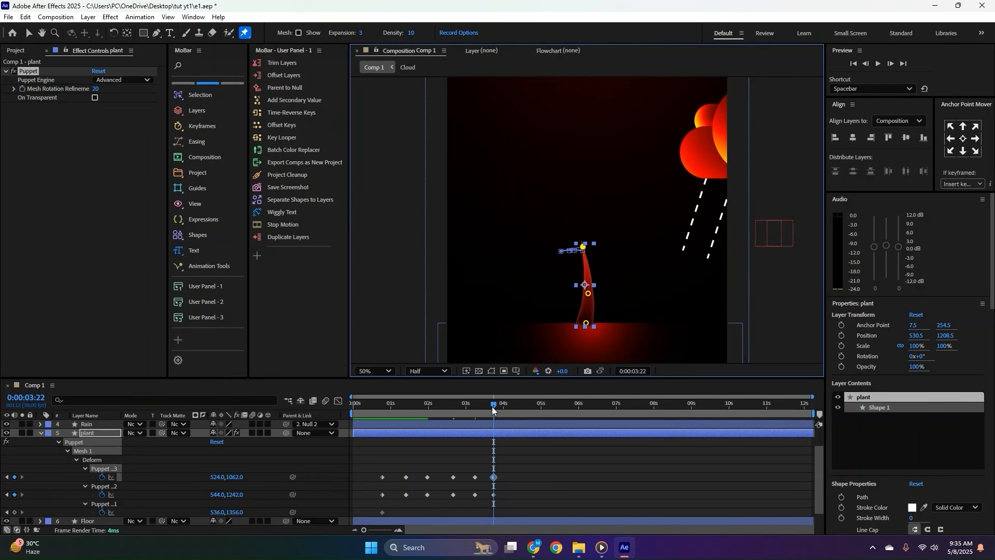
Preview the plant's sway and spread the puppet pin keyframes after 0:00:01:12 further apart, ending at about 4.6 seconds.
key(Home)
key(space)
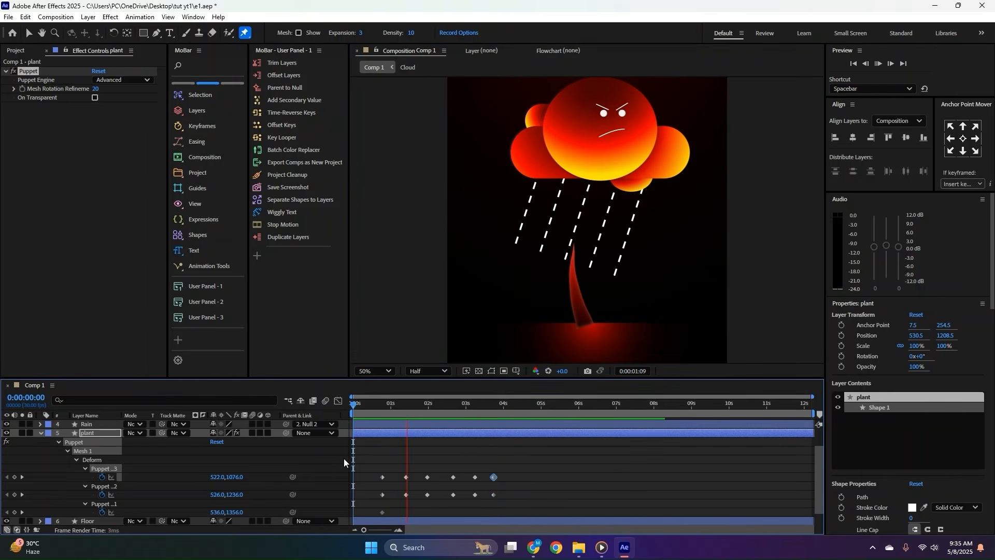
key(space)
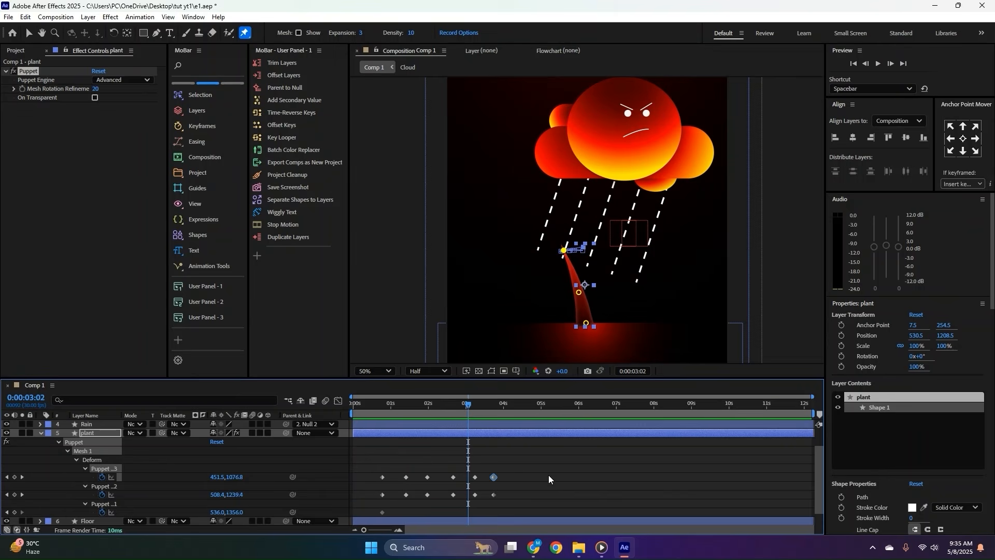
drag(546, 465, 528, 503)
drag(502, 494, 530, 499)
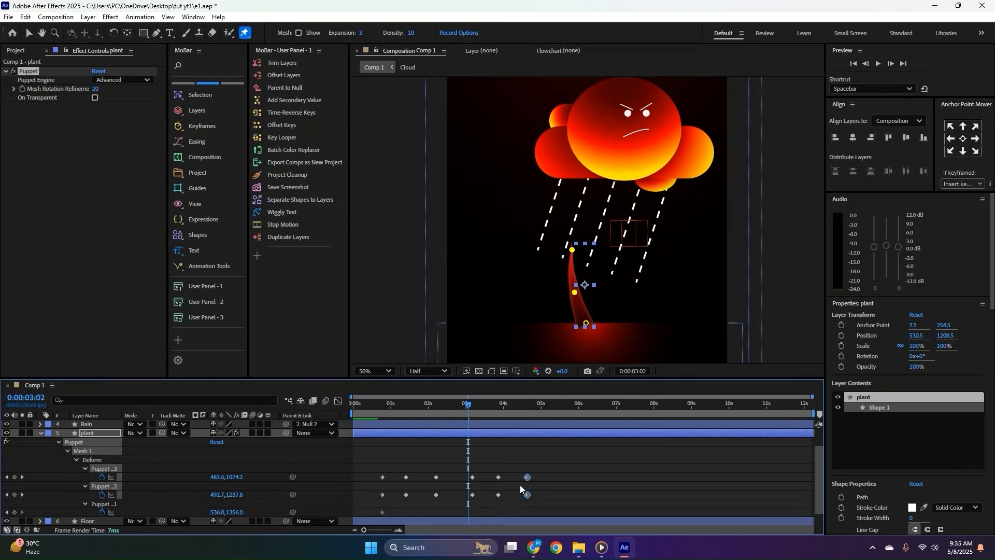
Preview the slower sway and delete the middle and tip pin keyframes at about 3.2 seconds.
key(Home)
key(space)
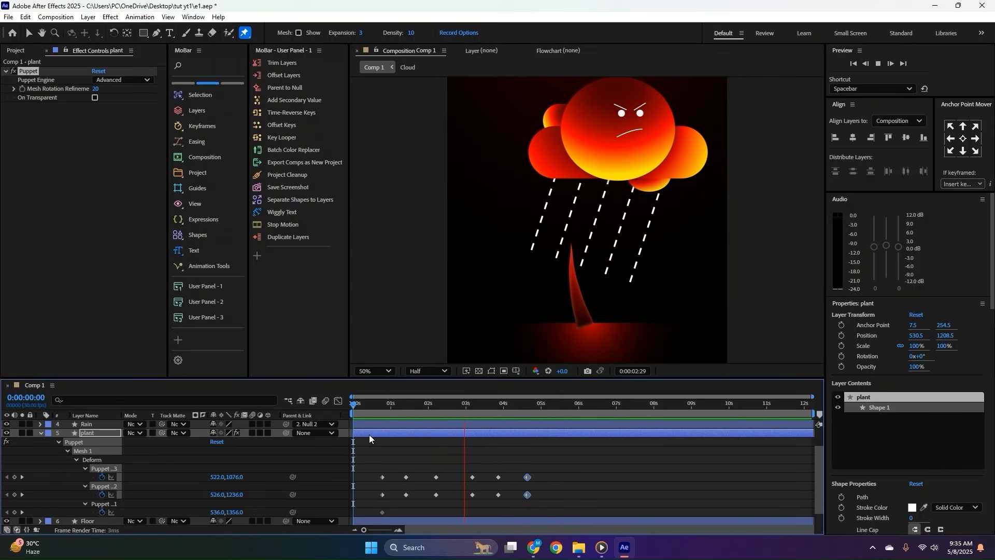
key(space)
drag(513, 464, 493, 510)
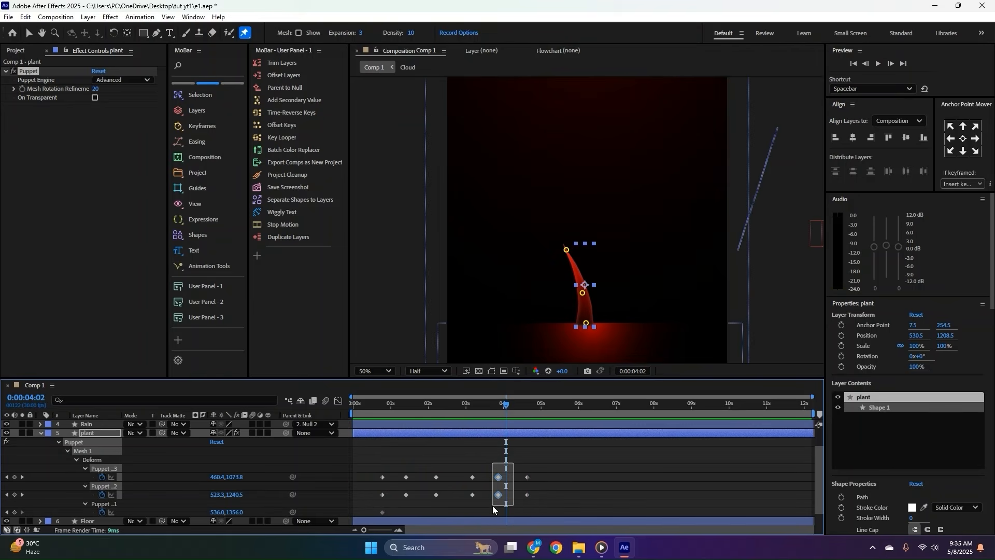
drag(485, 463, 466, 504)
key(Delete)
Shift the last two pairs of puppet pin keyframes earlier to about 2.9 and 3.7 seconds, and preview the motion.
drag(478, 463, 580, 526)
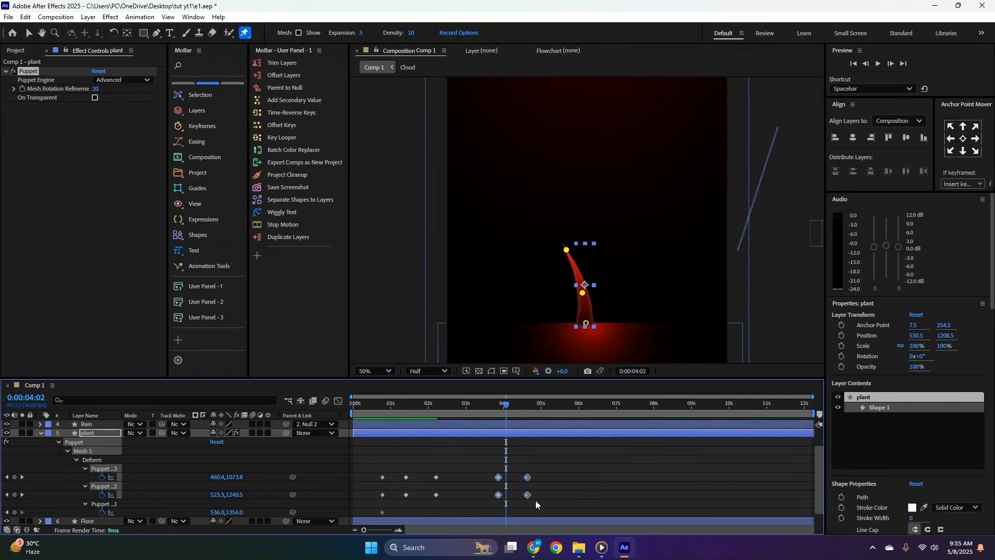
drag(525, 495, 488, 496)
key(space)
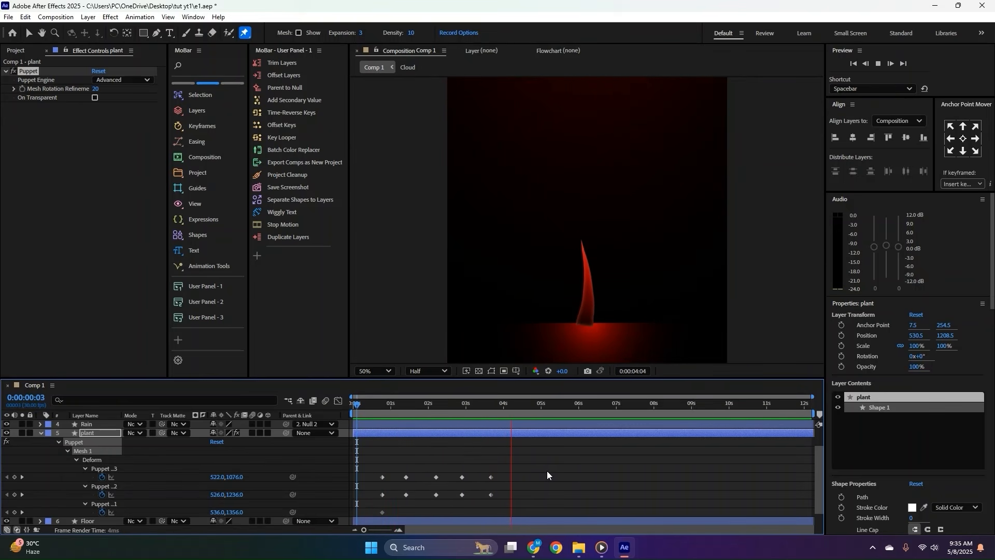
key(space)
Collapse the plant layer's properties and move the layer below the Floor layer.
click(41, 433)
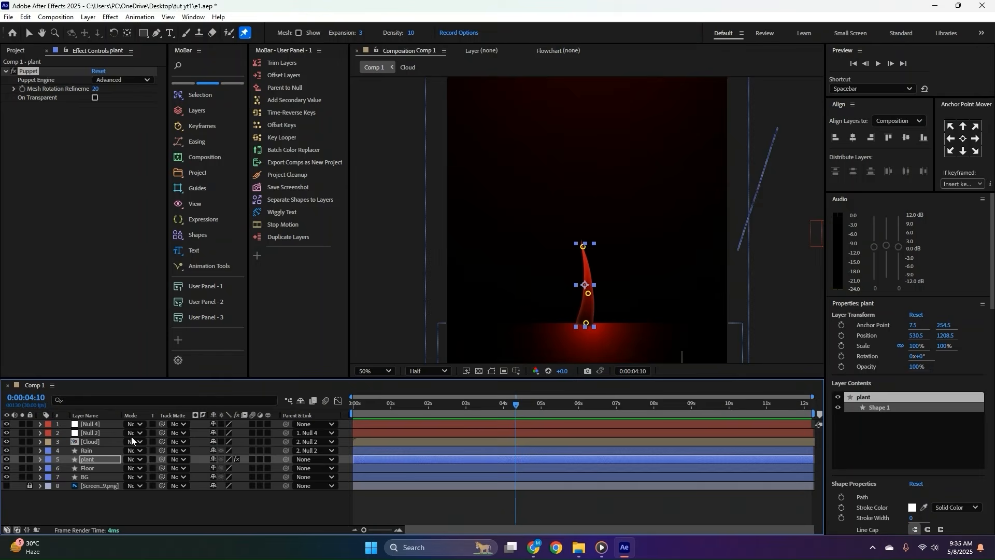
drag(88, 463, 88, 473)
click(27, 33)
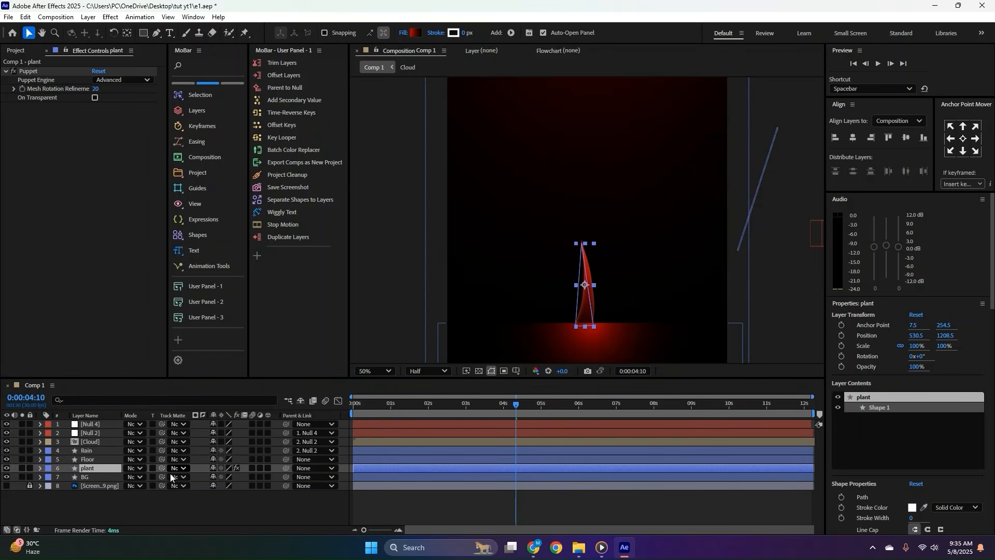
click(194, 494)
Preview the animation from the first frame with the whole composition fitted in the viewer.
drag(510, 405, 334, 432)
key(space)
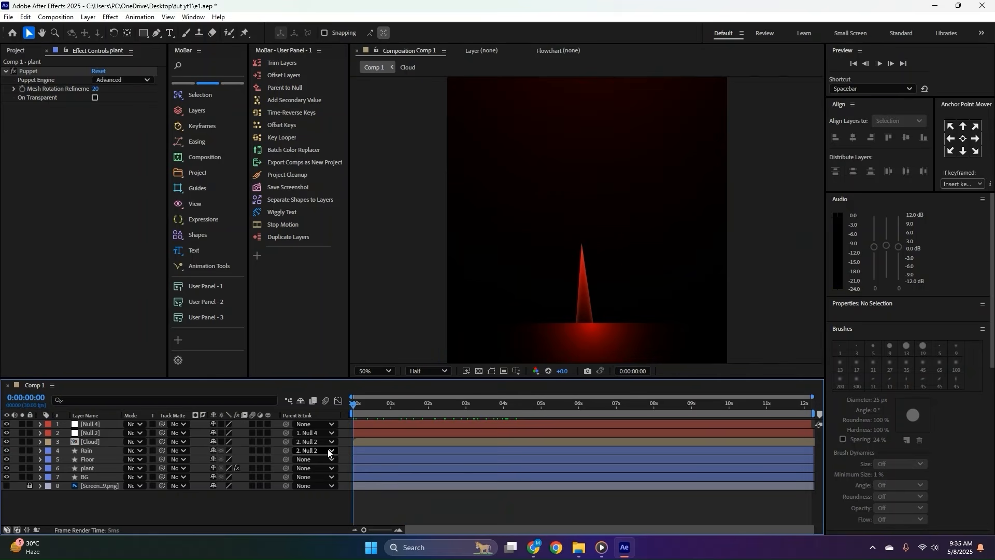
click(378, 370)
click(382, 176)
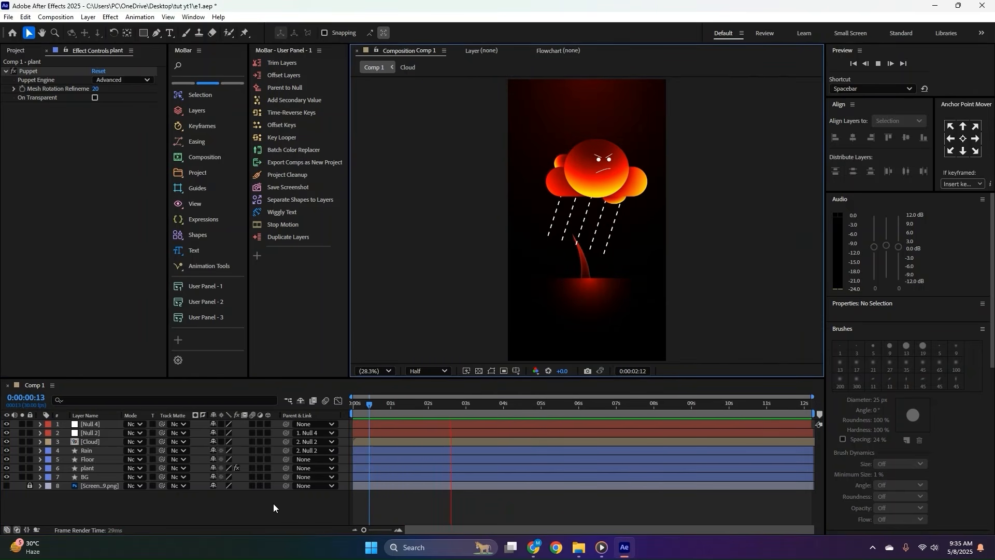
key(space)
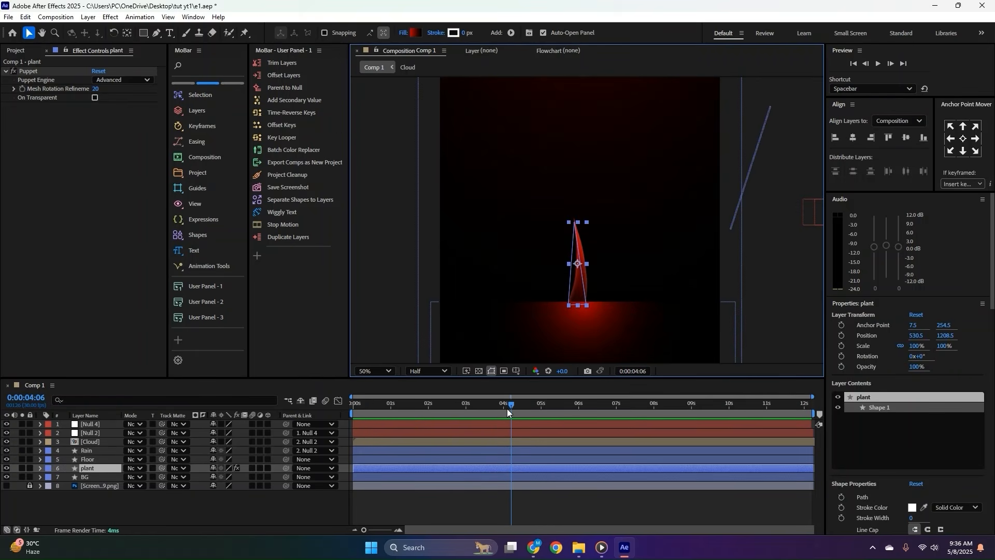
Split the plant layer at 0:00:04:12.
drag(509, 408, 519, 409)
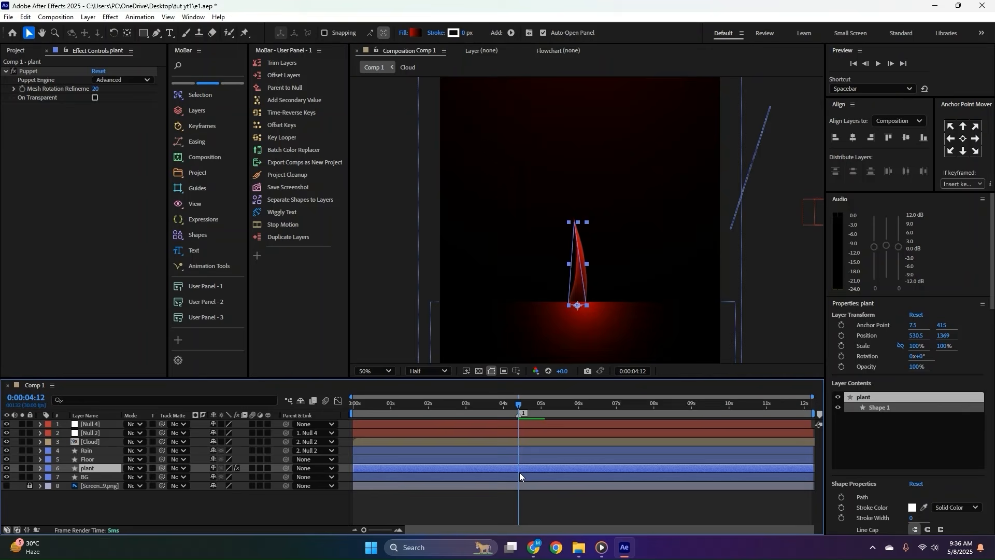
key(ctrl+shift+d)
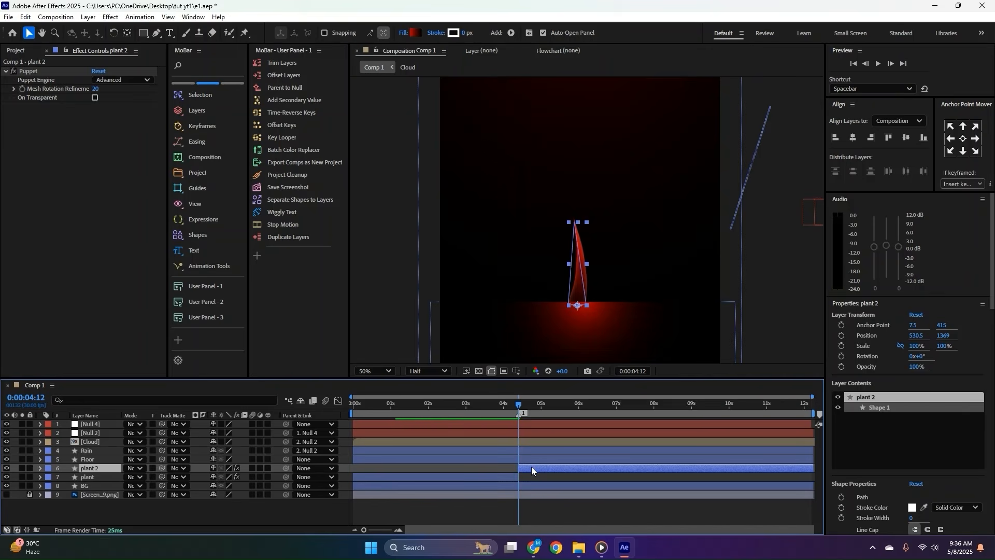
key(u)
click(73, 478)
key(Delete)
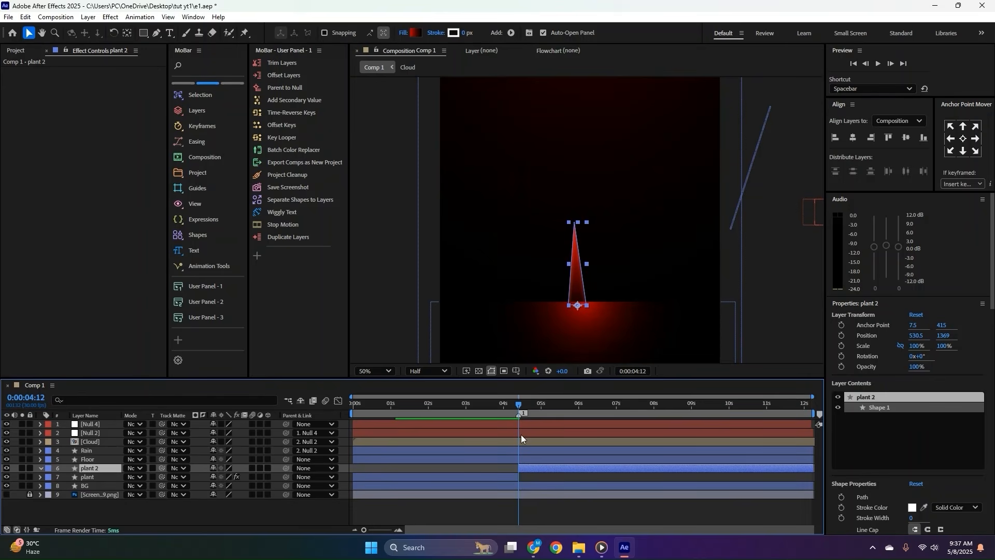
key(ctrl+z)
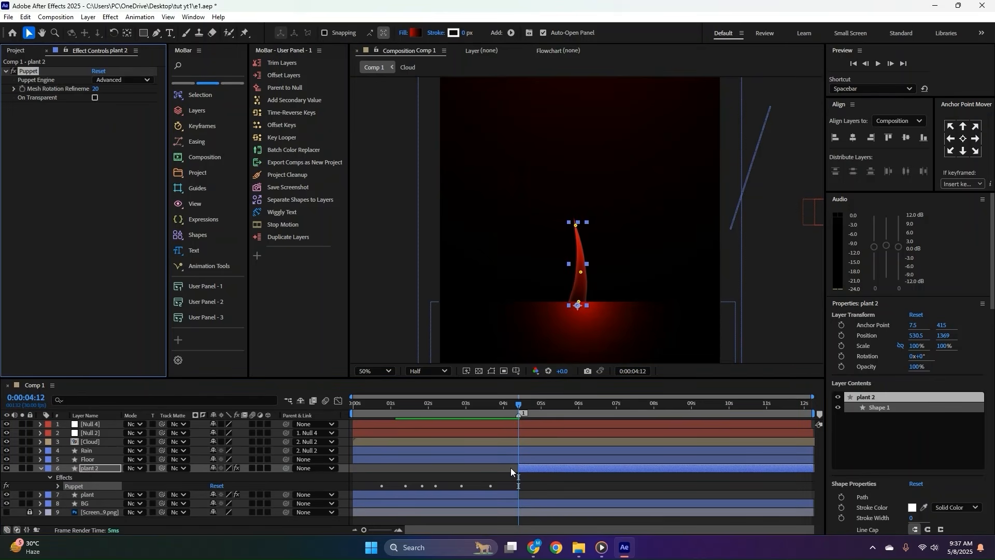
Delete plant 2's puppet pin keyframes before the final pair at about 3.7 seconds, and collapse the layer.
click(526, 470)
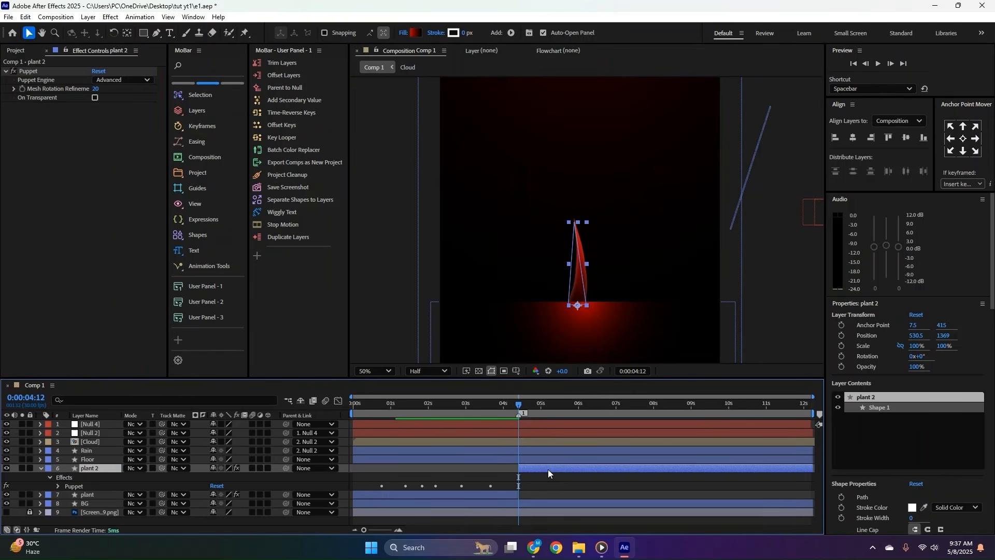
key(u)
drag(366, 490, 365, 490)
drag(478, 444, 356, 496)
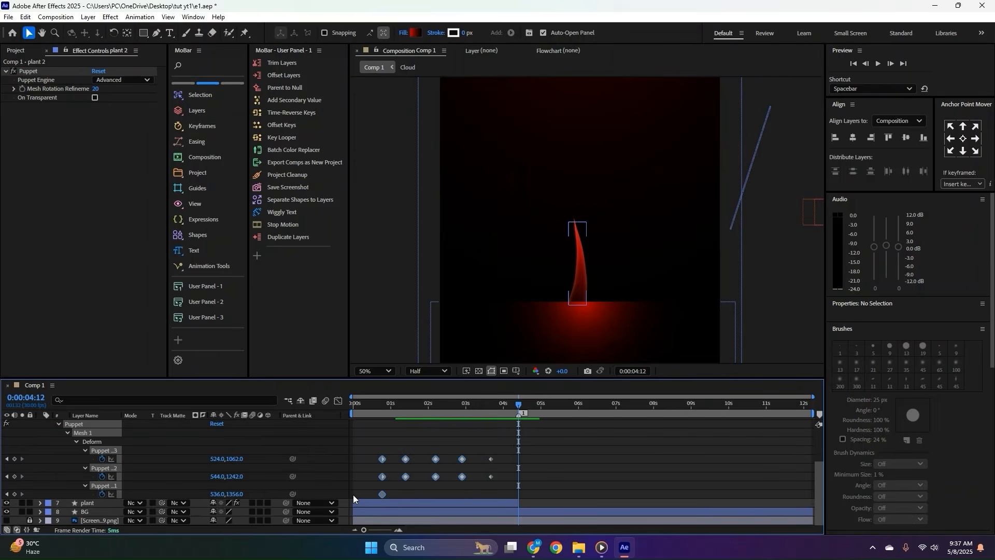
key(Delete)
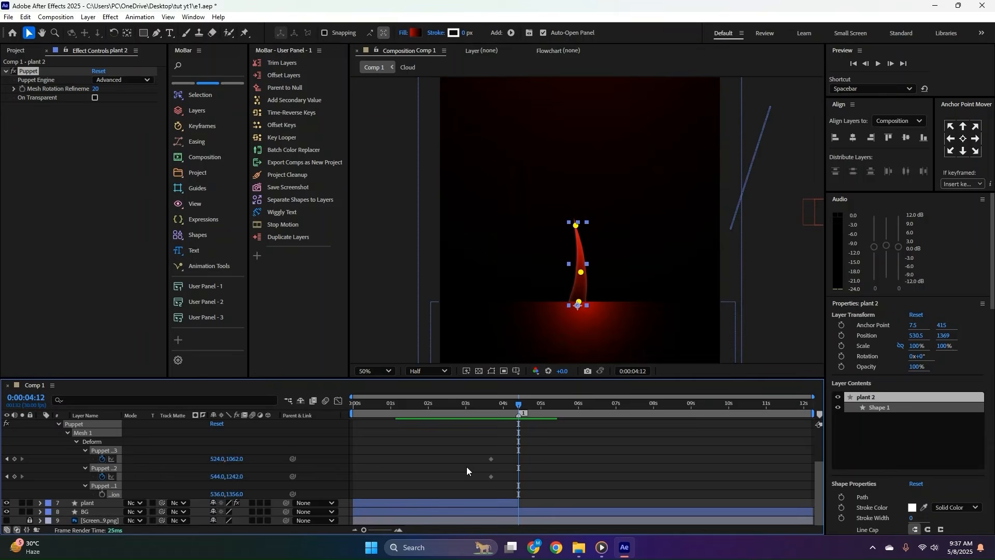
scroll(466, 466, up, 3)
click(41, 468)
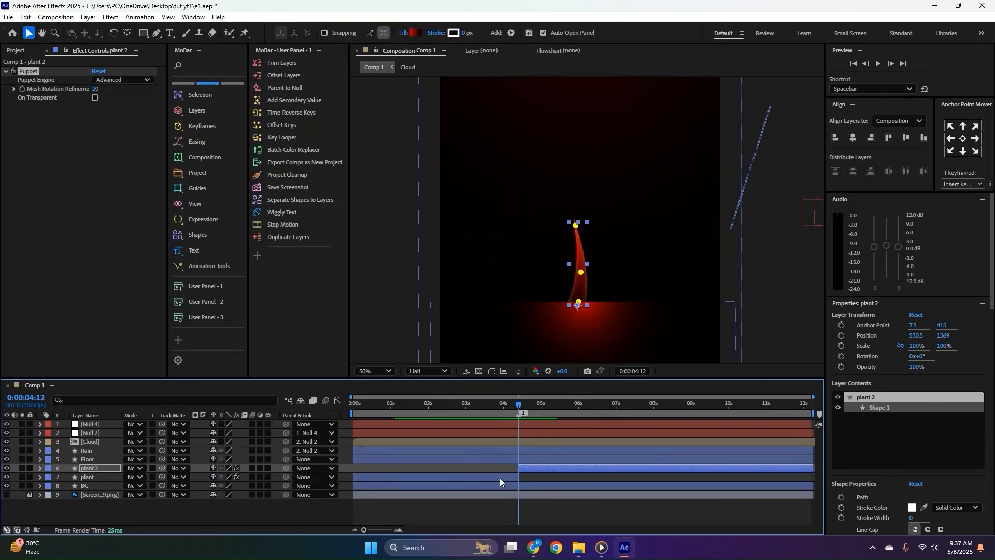
Pre-compose the plant 2 layer as plant 2 Comp 1, moving all attributes and adjusting the duration to the layer's time span.
click(544, 470)
right_click(91, 468)
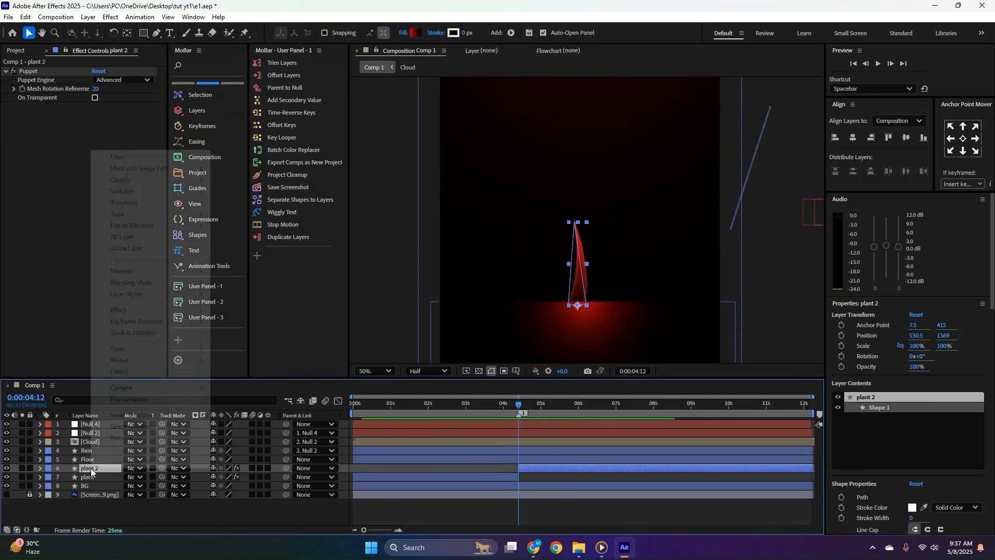
click(132, 399)
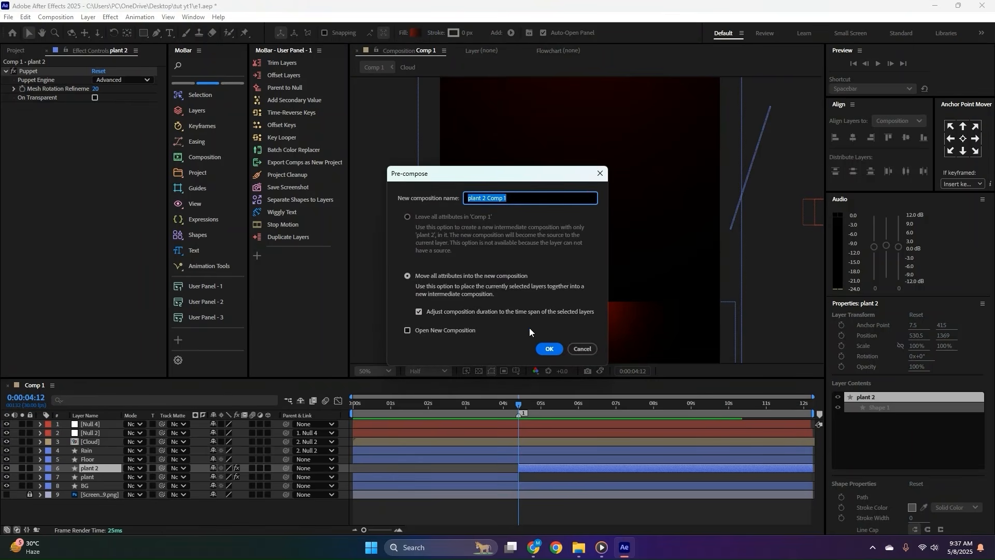
click(548, 348)
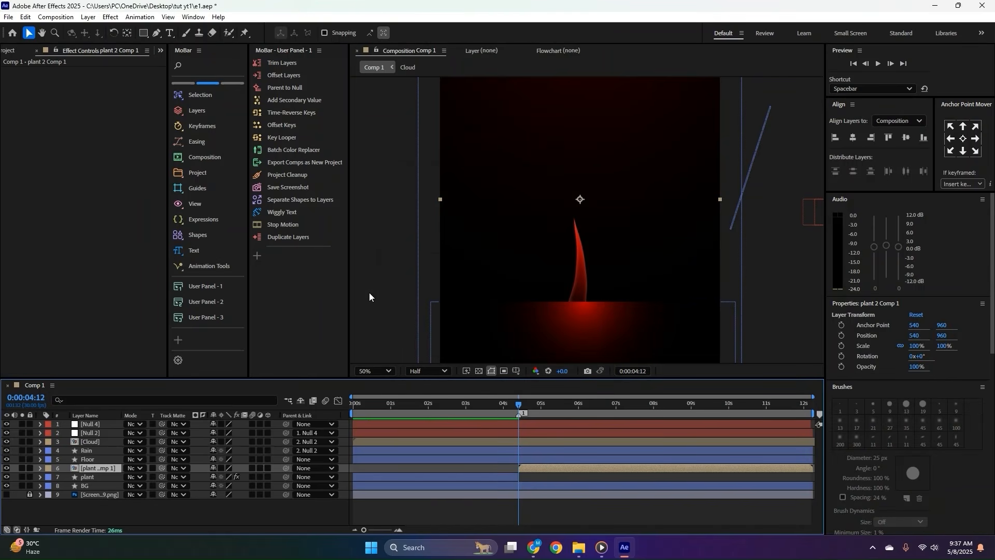
Move the plant 2 Comp 1 layer's anchor point to the base of the plant at 536, 1350.
click(127, 33)
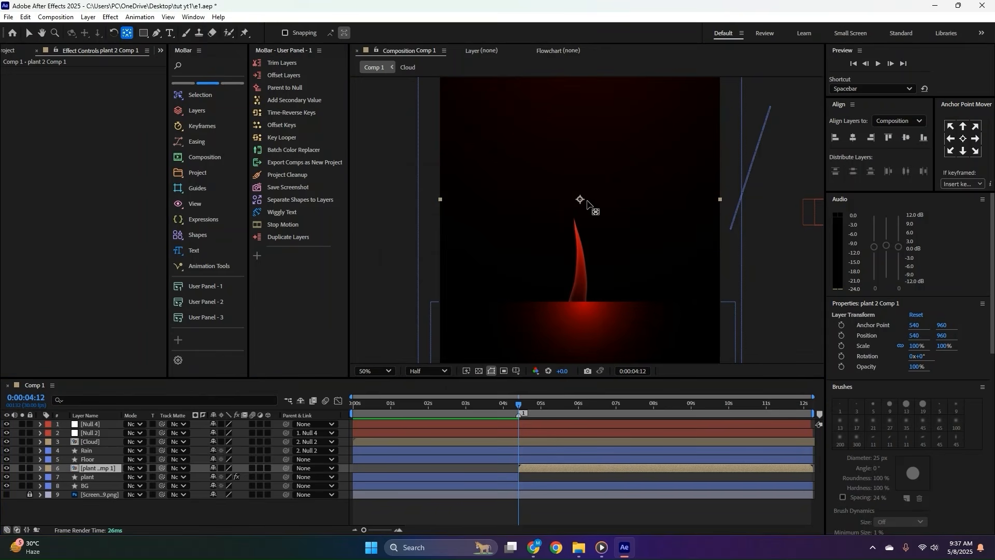
drag(587, 201, 580, 300)
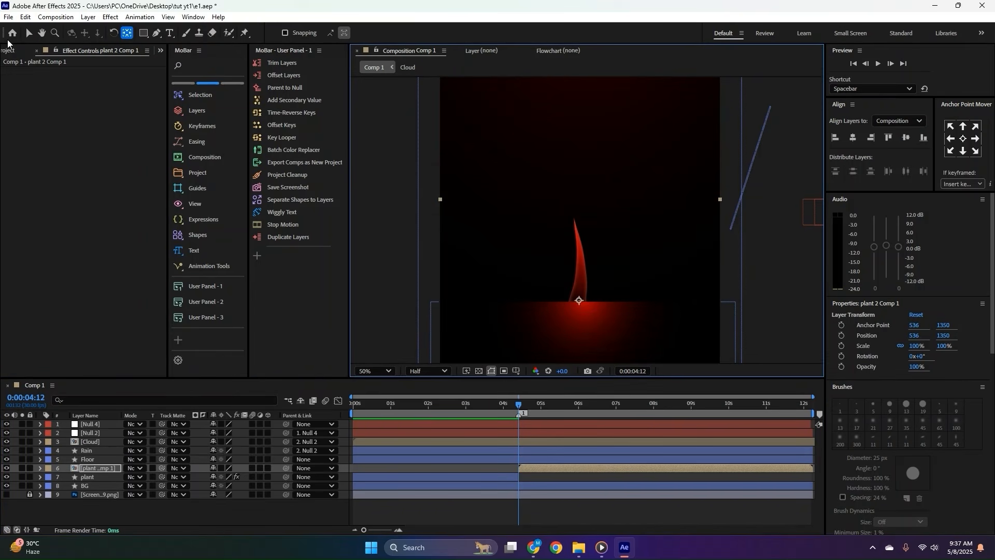
click(28, 33)
Unlink plant 2 Comp 1's Scale dimensions and add a Scale keyframe at 0:00:04:12.
key(s)
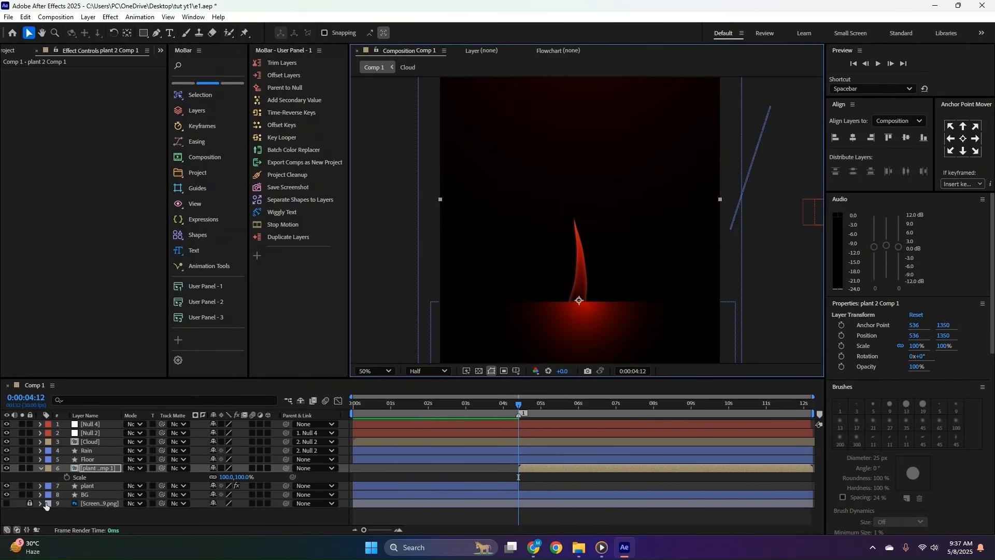
click(213, 477)
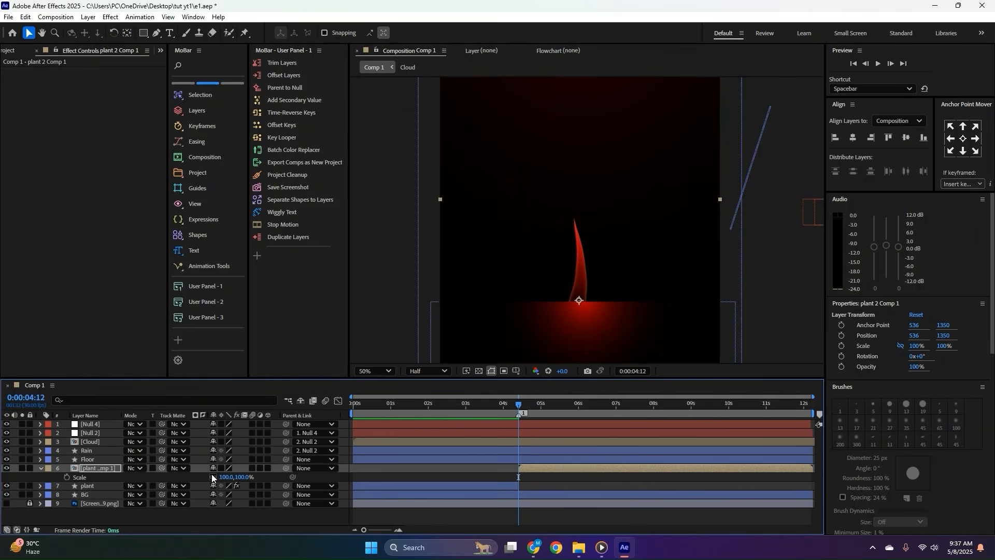
click(65, 477)
Set the plant comp's Scale to 223.1, 266% at 0:00:05:09 so the plant grows taller and wider.
click(520, 406)
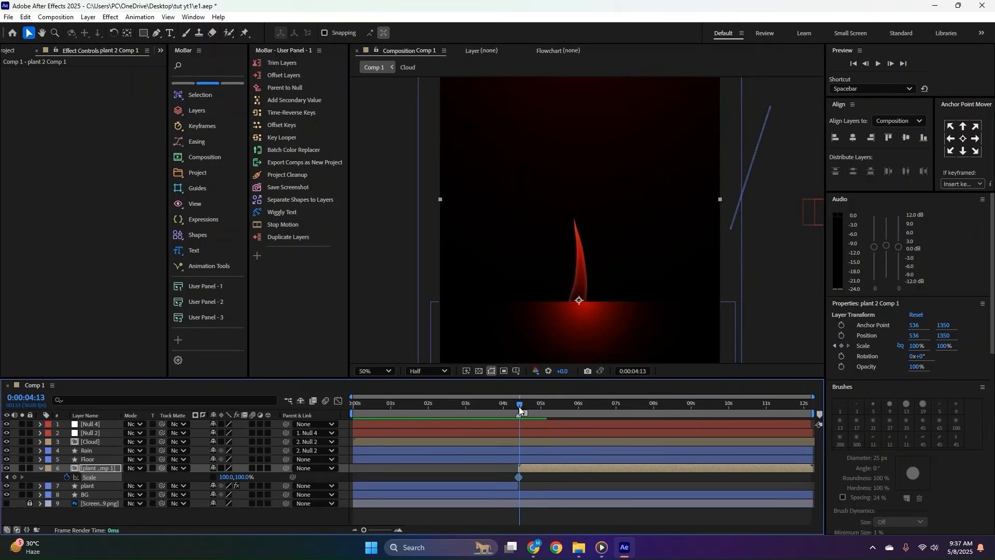
drag(520, 406, 555, 405)
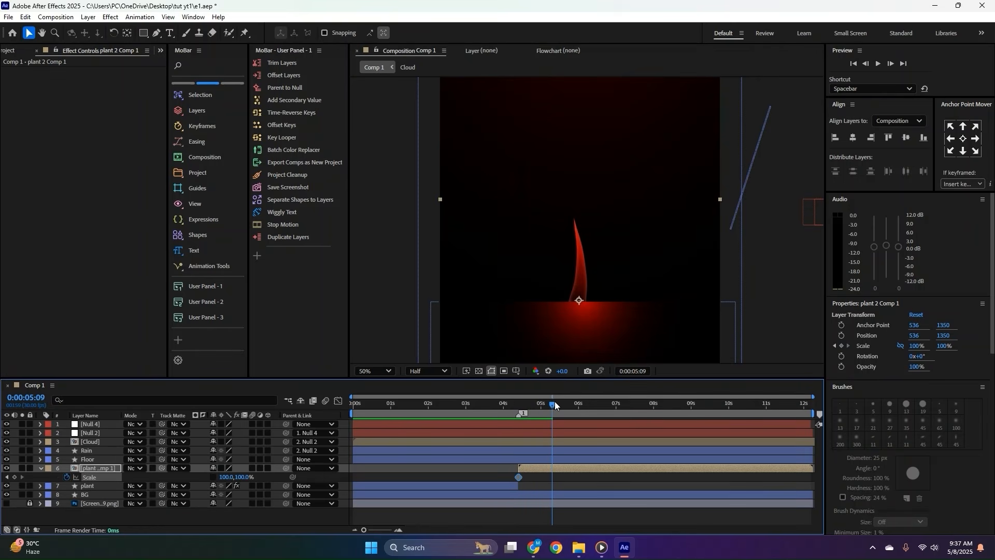
scroll(581, 272, down, 2)
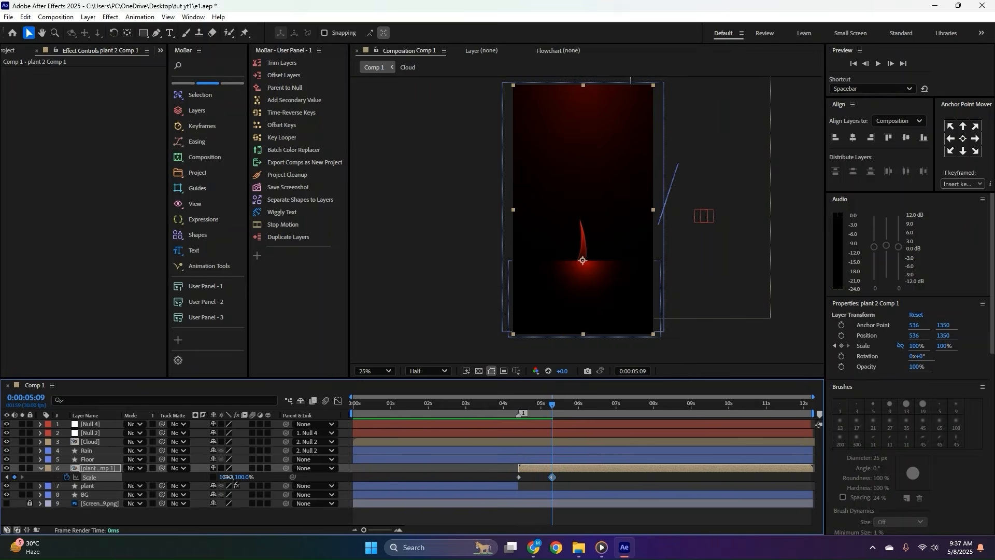
drag(226, 476, 293, 474)
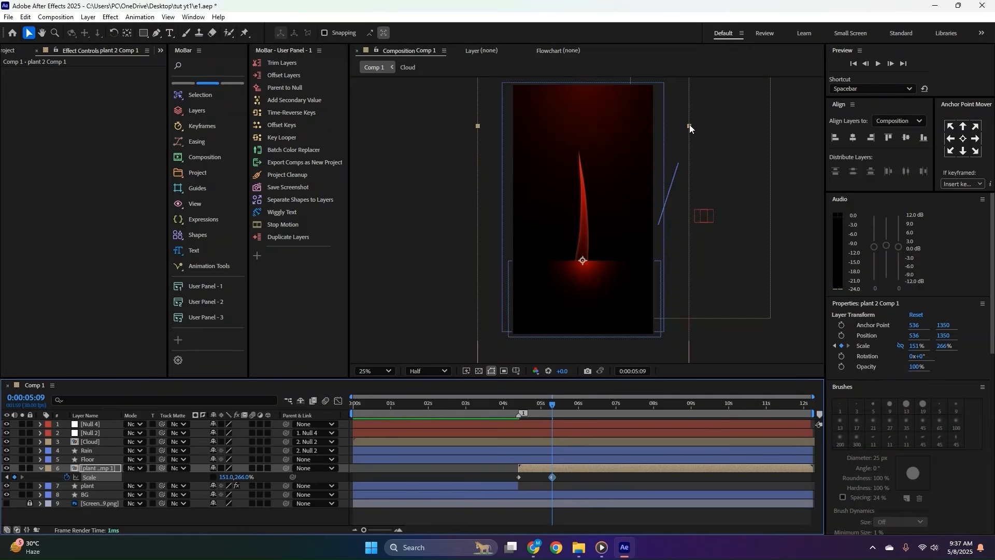
drag(689, 125, 740, 129)
right_click(711, 129)
click(712, 125)
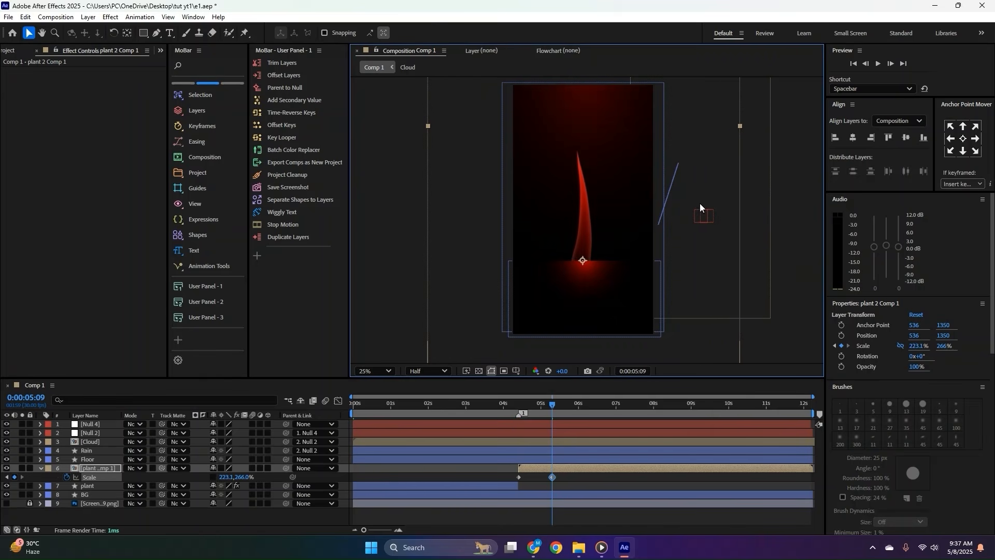
Apply Easy Ease to both Scale keyframes and preview the growth from 0:00:04:01.
drag(568, 473, 486, 476)
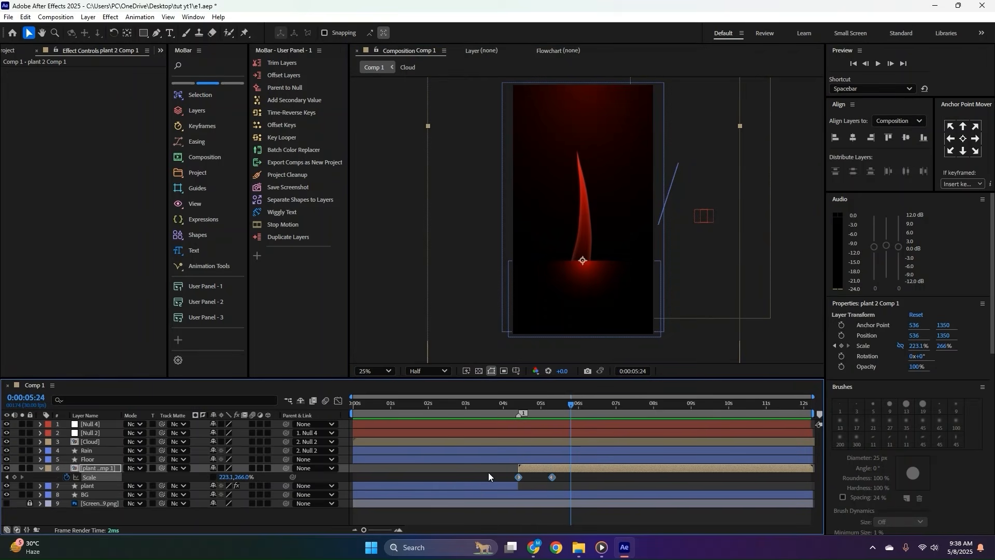
key(F9)
click(504, 404)
key(space)
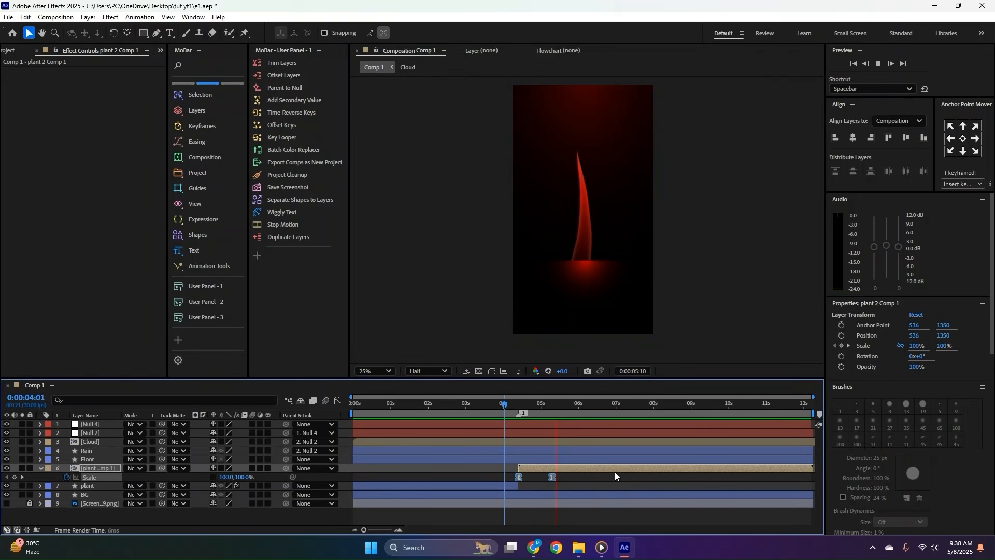
key(space)
Shift the last Scale keyframe to about 6 seconds, steepen the speed curve in the Graph Editor, and preview it.
click(561, 477)
drag(552, 477, 545, 503)
click(595, 477)
click(338, 401)
key(space)
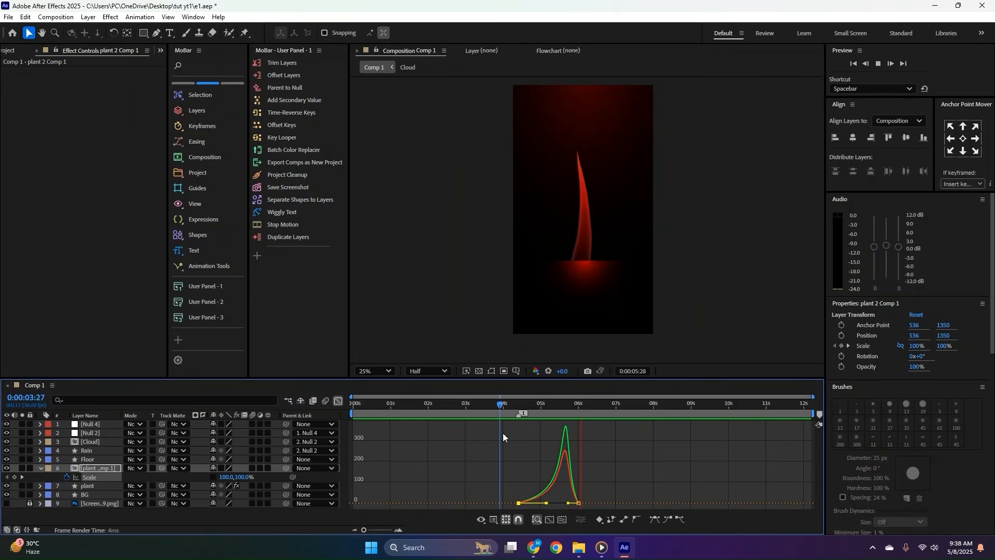
key(space)
Delay the last Scale keyframe to about 6.6 seconds, lengthen its incoming ease in the speed graph, and preview the growth.
click(336, 401)
drag(578, 477, 589, 477)
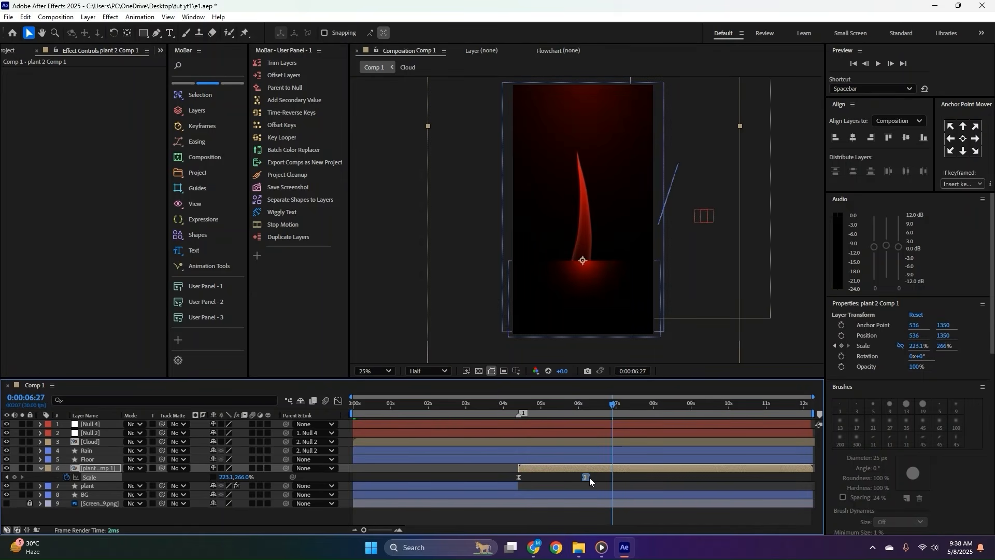
click(338, 401)
drag(588, 502, 572, 503)
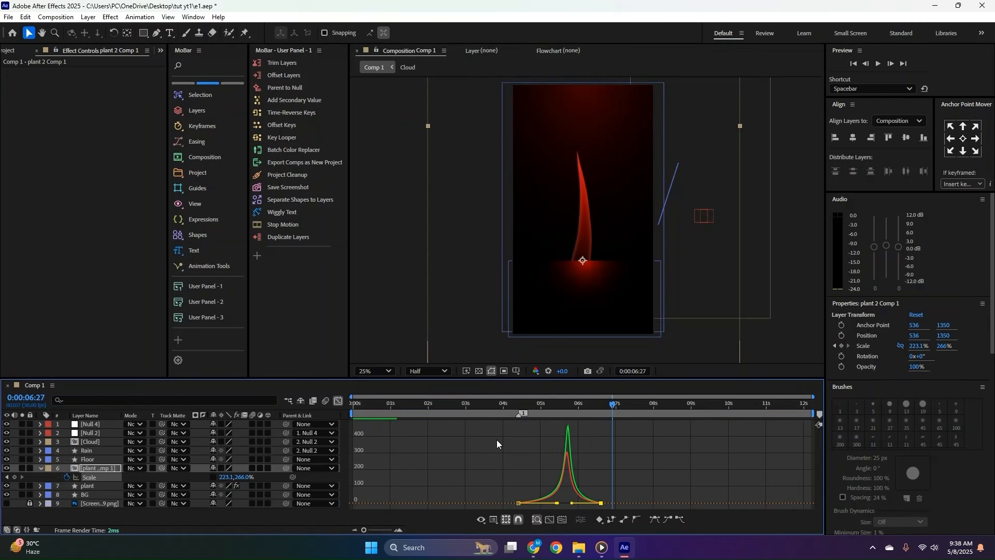
click(494, 404)
key(space)
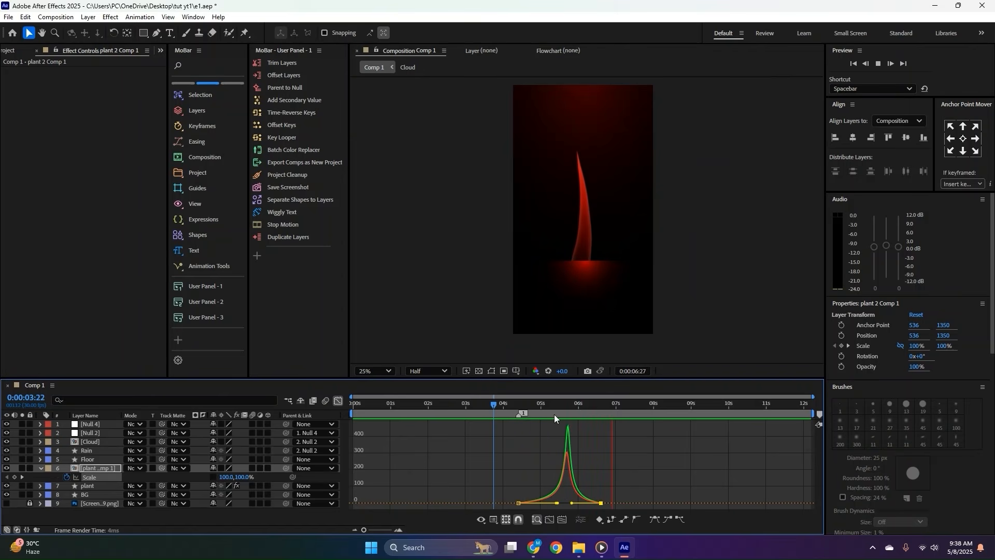
key(space)
Try the last Scale keyframe at about 8.4 seconds and preview the slower growth.
click(338, 401)
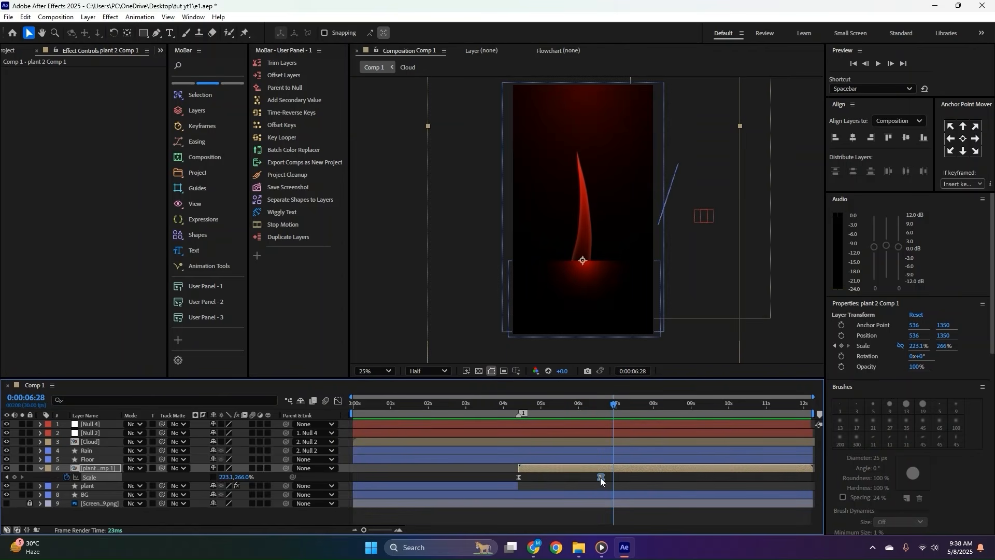
drag(599, 477, 667, 480)
click(510, 412)
key(space)
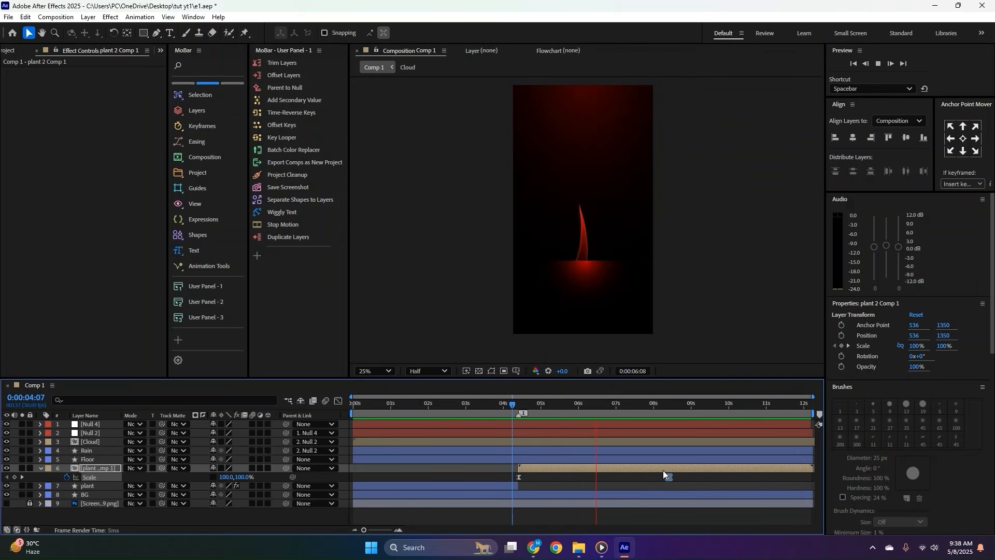
key(space)
Move the last Scale keyframe to about 6.8 seconds, shorten the first keyframe's ease in the speed graph, and preview the result.
drag(670, 477, 606, 477)
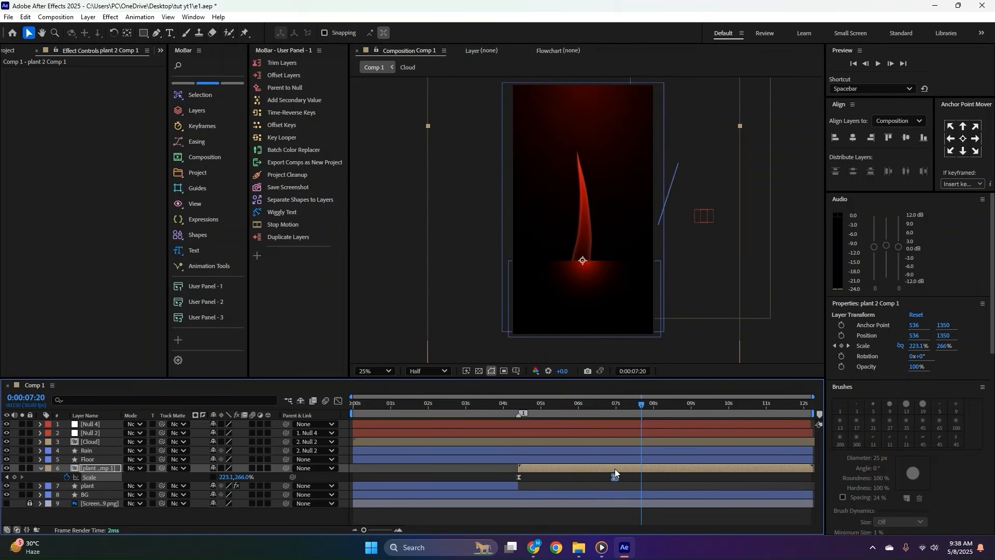
click(338, 401)
drag(559, 503, 545, 502)
key(space)
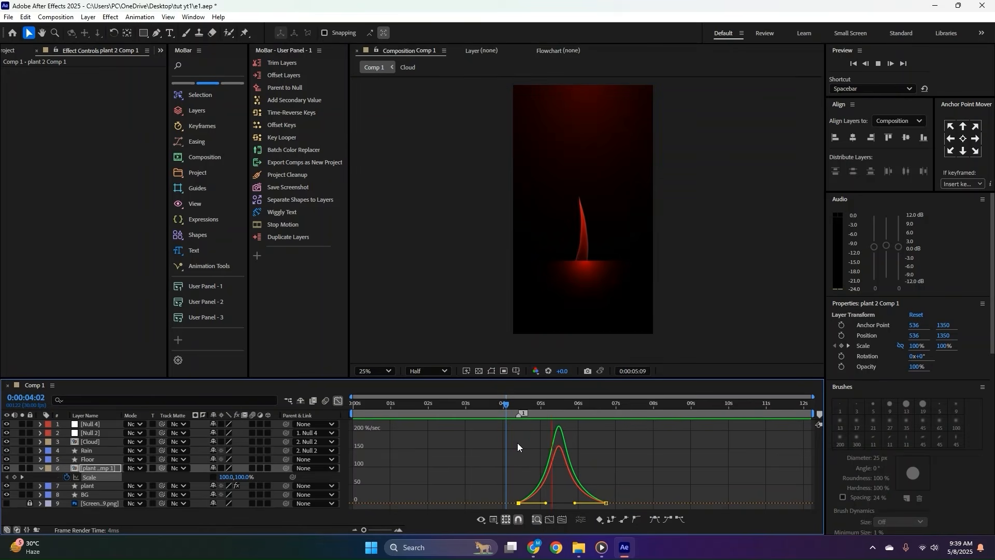
key(space)
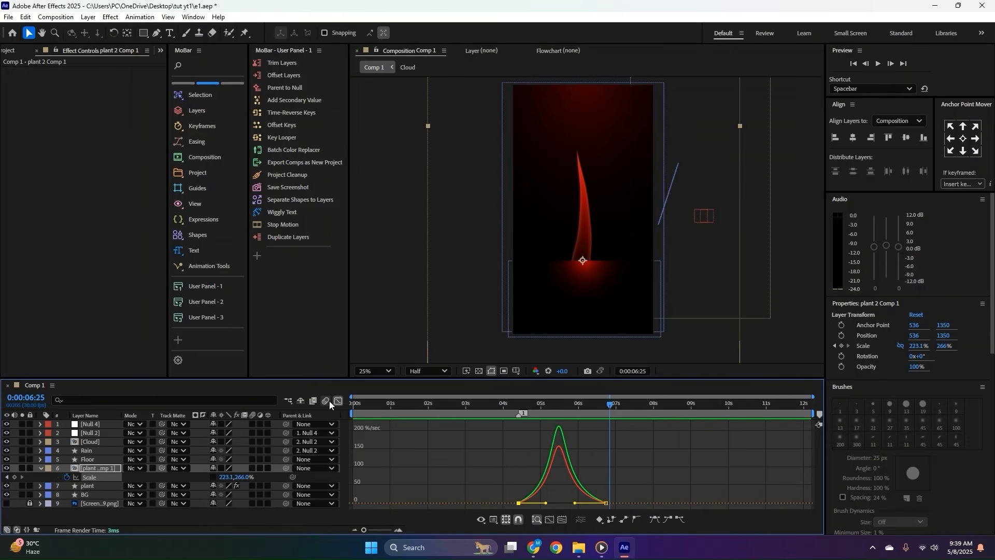
Increase the last Scale keyframe to 289.1, 316% and preview the growth from 0:00:03:18.
click(333, 401)
click(603, 554)
click(604, 552)
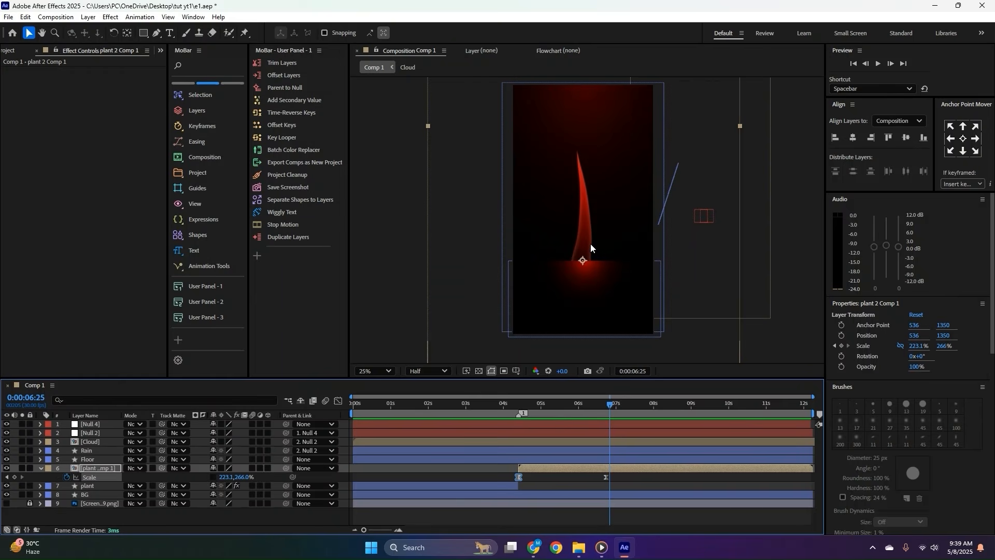
key(j)
drag(227, 476, 263, 473)
click(489, 410)
key(space)
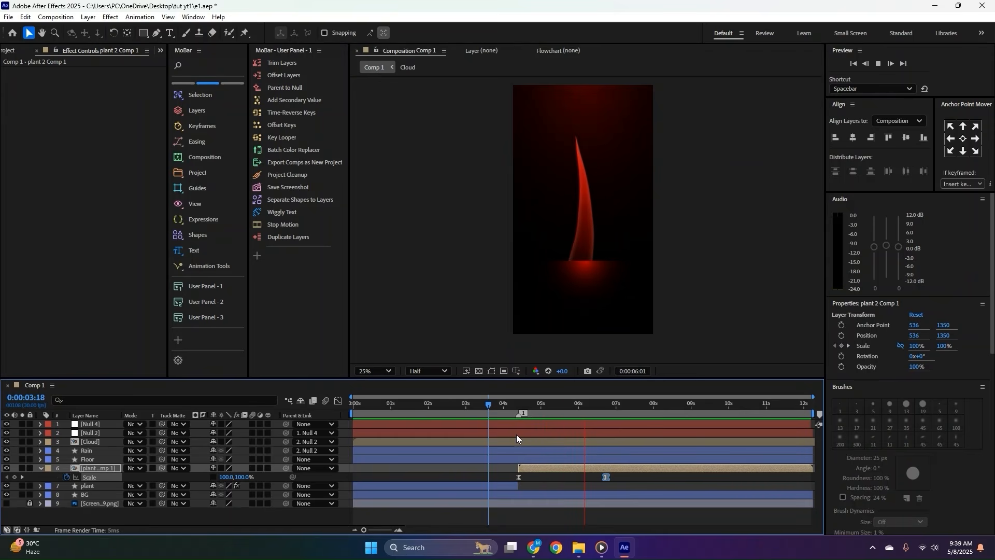
key(space)
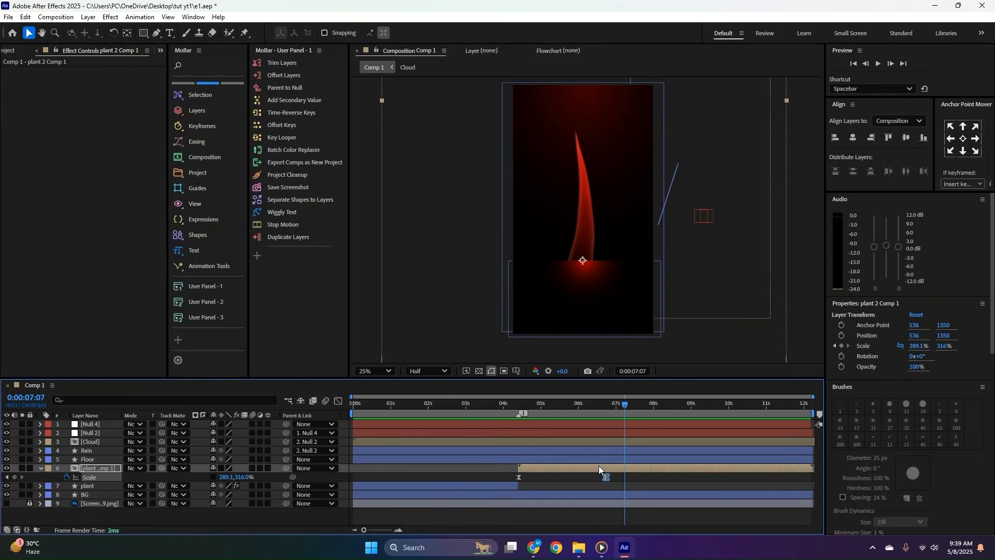
Set the current time to 0:00:05:29, and switch to Media Player to review the reference tree's growth from about the middle.
click(624, 479)
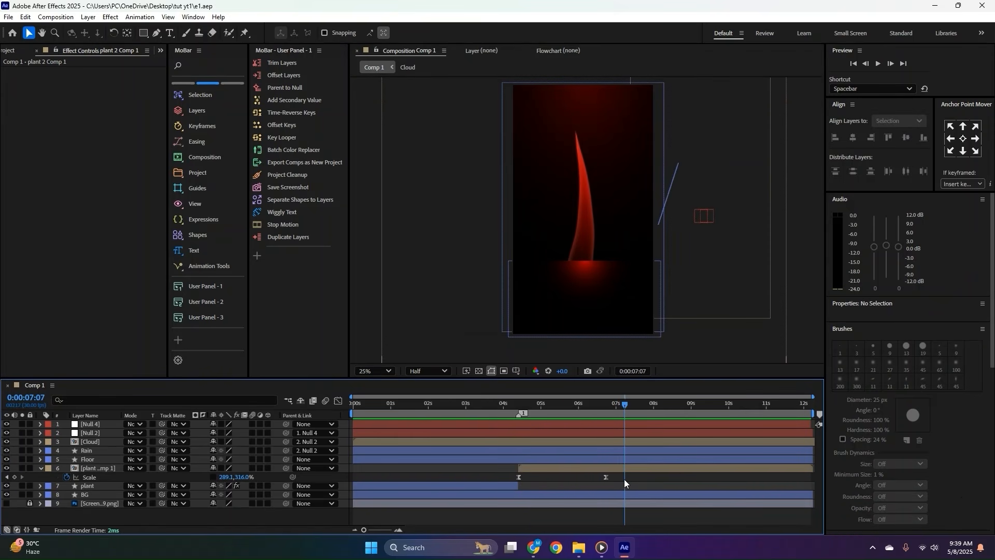
drag(534, 403, 577, 409)
click(601, 547)
click(477, 483)
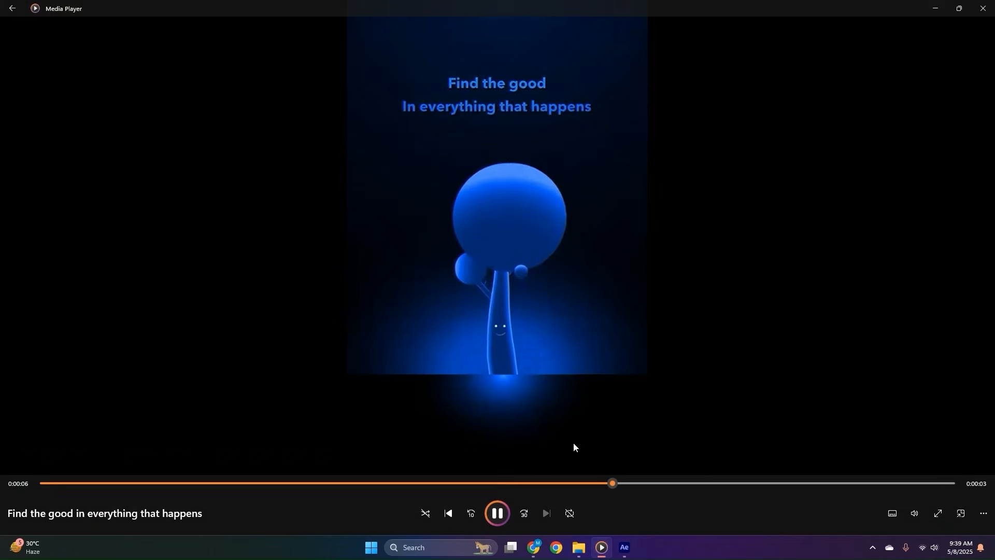
key(space)
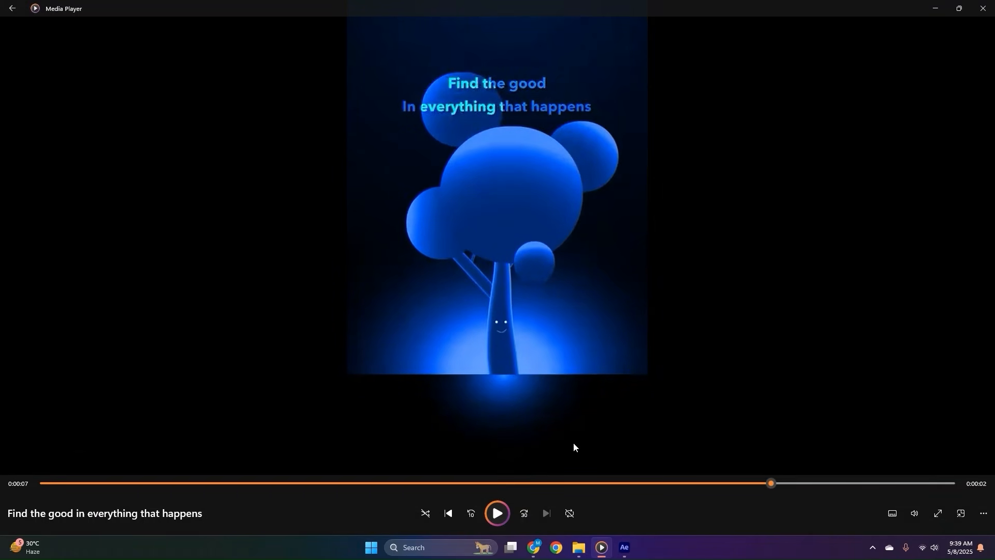
Return to After Effects, collapse the plant comp layer's properties, and add a new adjustment layer to Comp 1.
key(alt+Tab)
click(39, 467)
right_click(108, 509)
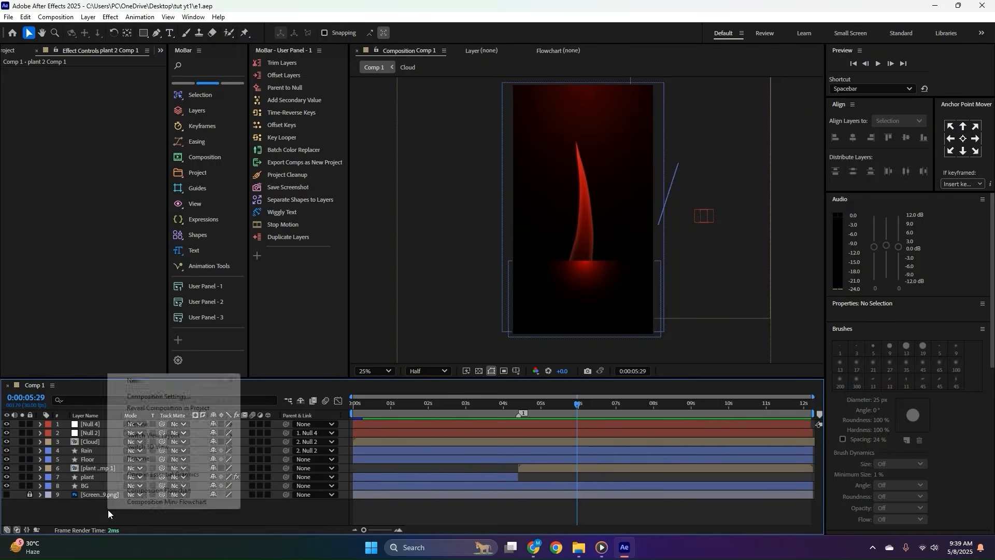
mouse_move(155, 384)
click(272, 465)
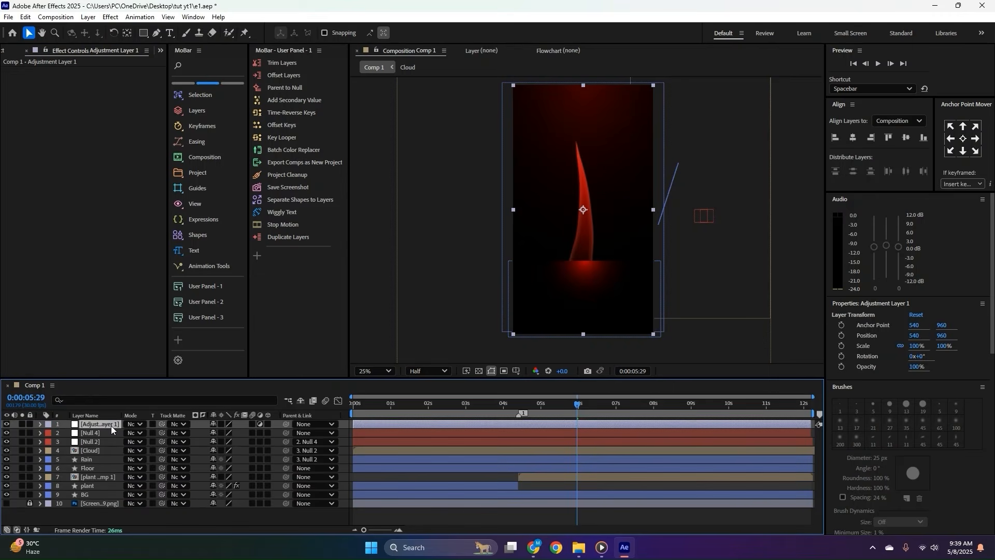
Set the current time to 0:00:04:12 and delete the newly added adjustment layer from Comp 1.
drag(575, 411, 518, 413)
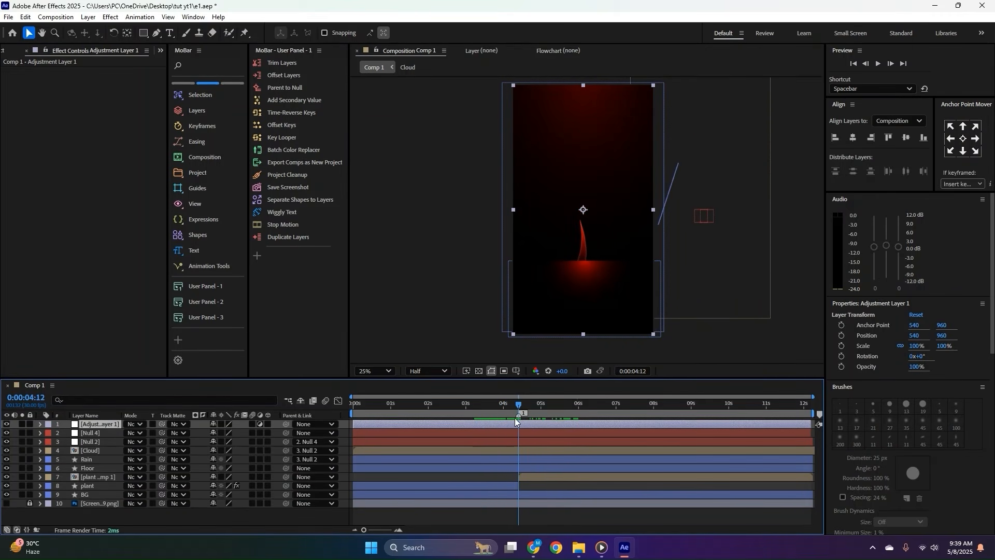
key(ctrl+space)
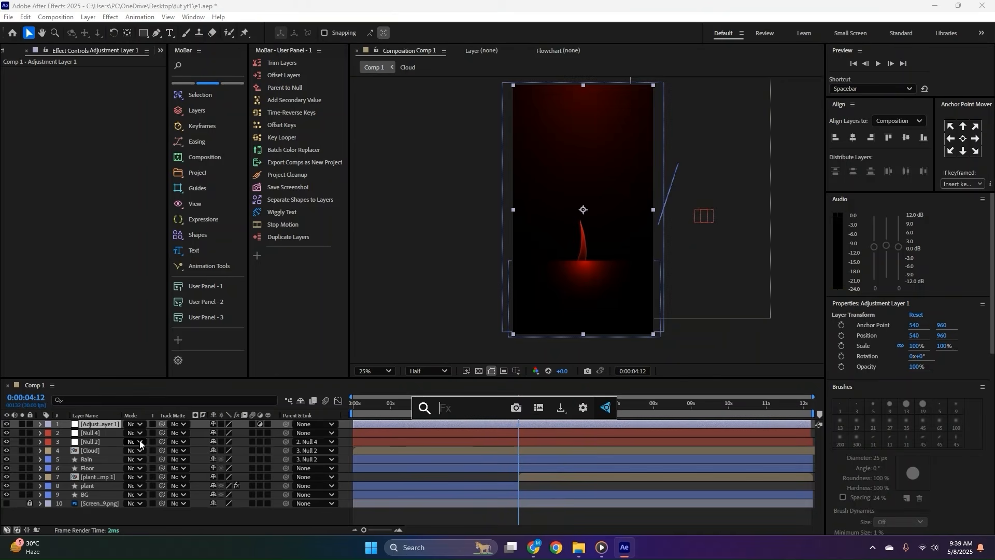
click(107, 423)
key(Delete)
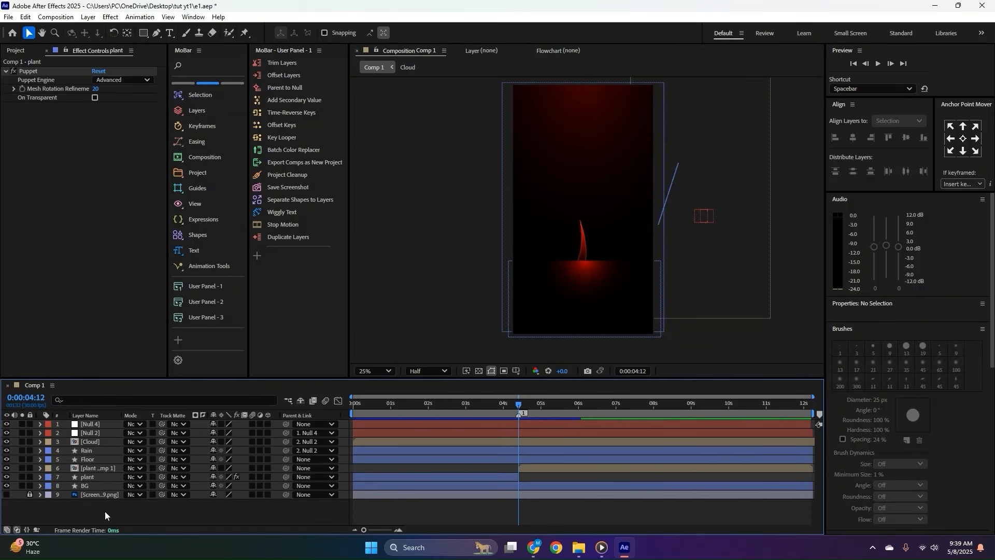
Add an adjustment layer to Comp 1 and apply the Tritone effect to it.
right_click(104, 511)
mouse_move(150, 388)
click(269, 468)
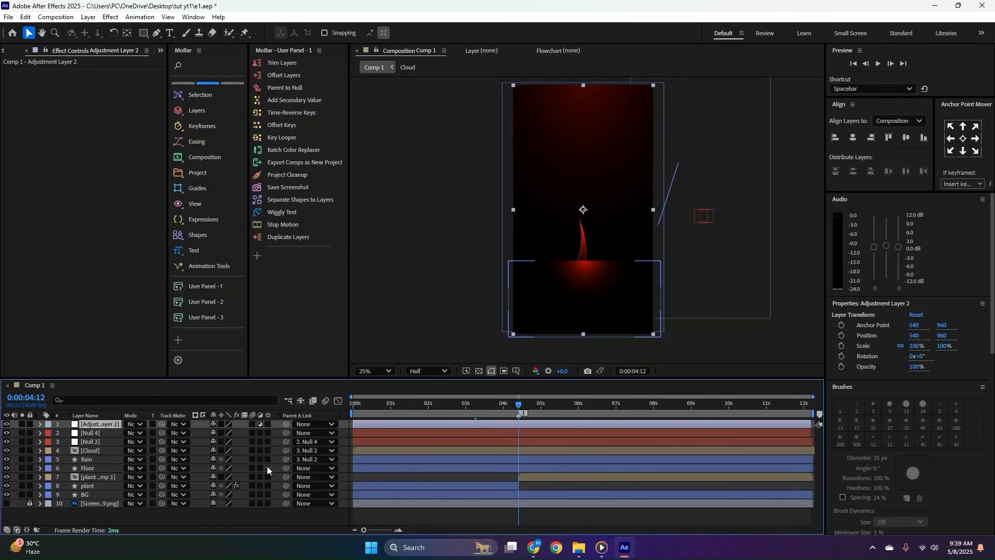
key(ctrl+space)
text(tri)
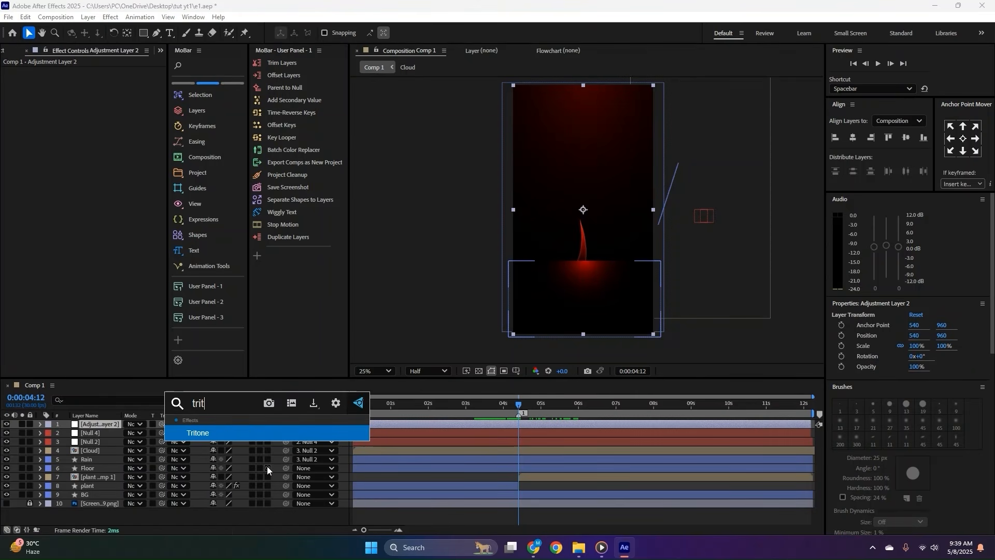
key(Return)
Try blue 004EFF midtones with a 100% Blend With Original keyframe on the adjustment layer's Tritone, and delete the layer.
click(98, 89)
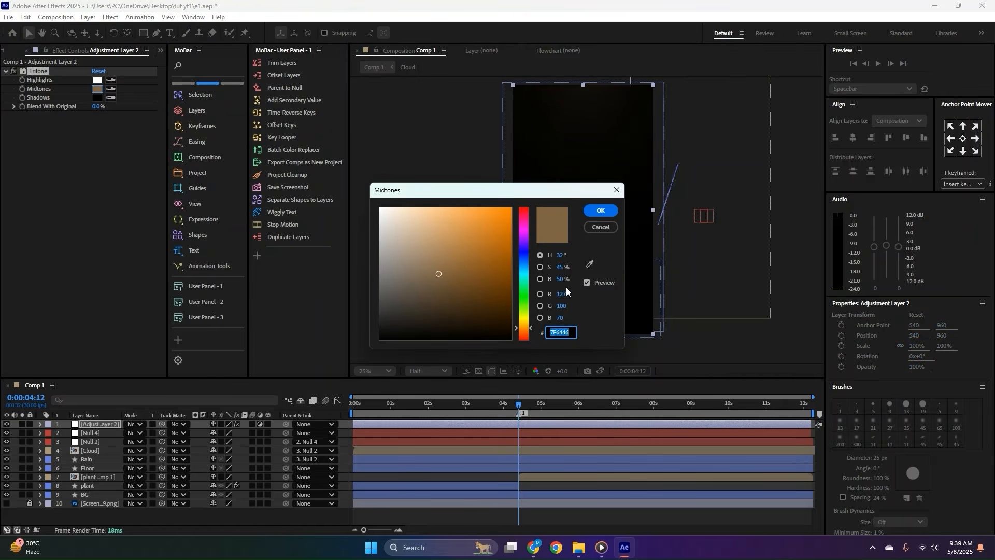
click(525, 263)
click(586, 209)
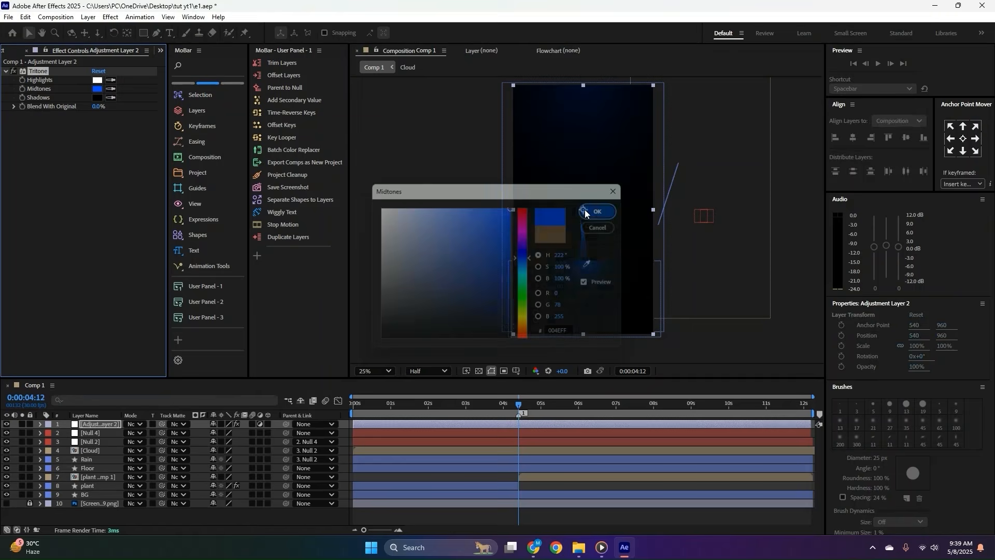
click(102, 106)
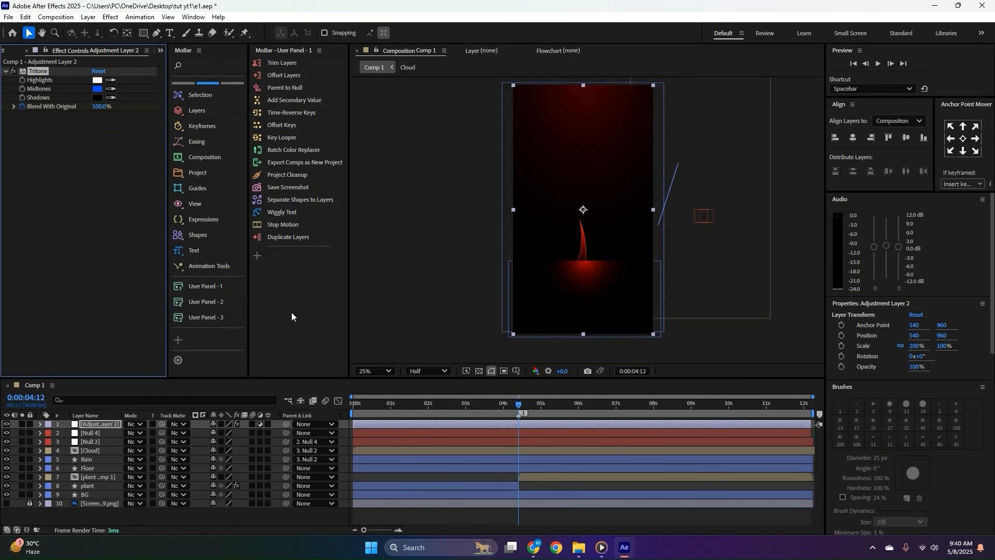
key(u)
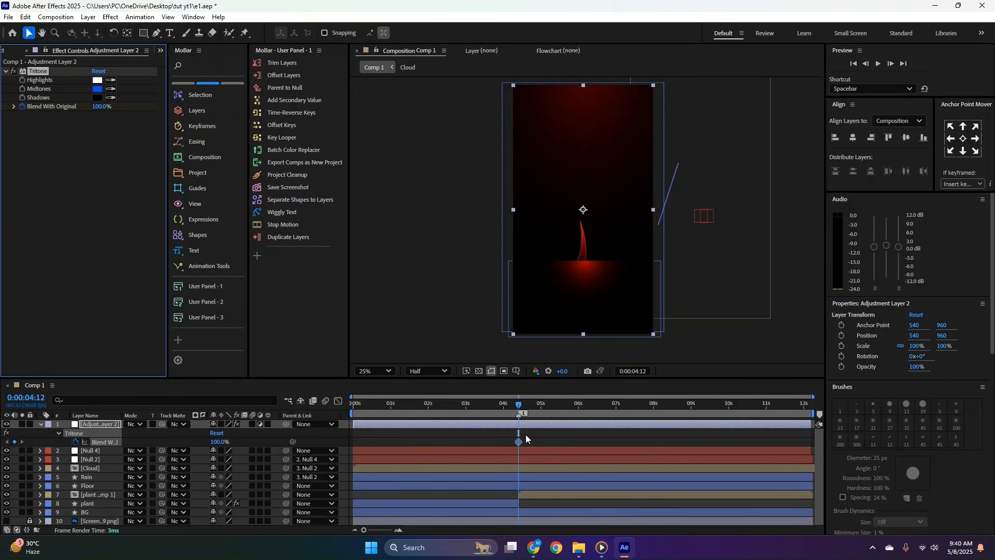
key(Delete)
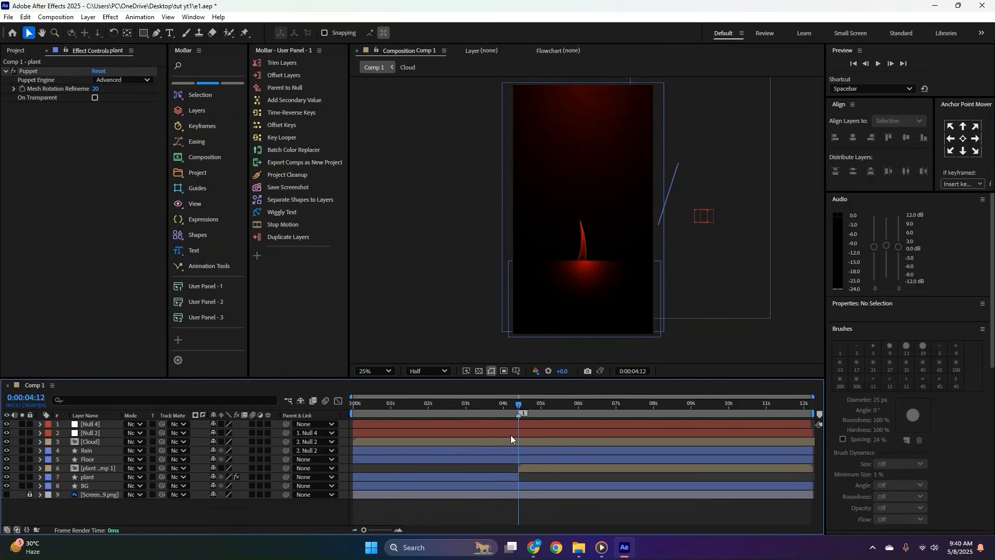
Create a fresh adjustment layer in Comp 1 and give it the Tritone effect.
right_click(119, 514)
mouse_move(176, 386)
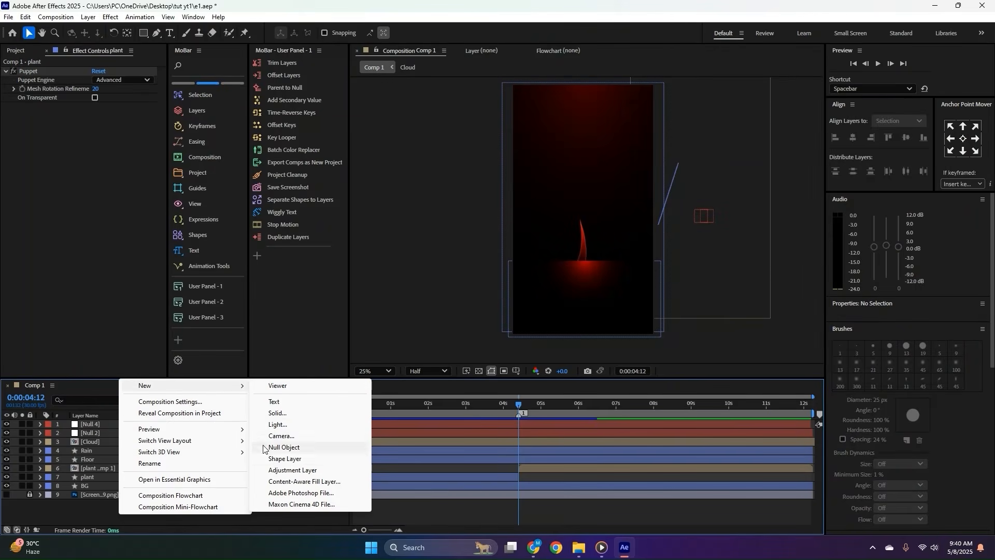
click(278, 468)
key(ctrl+space)
text(trit)
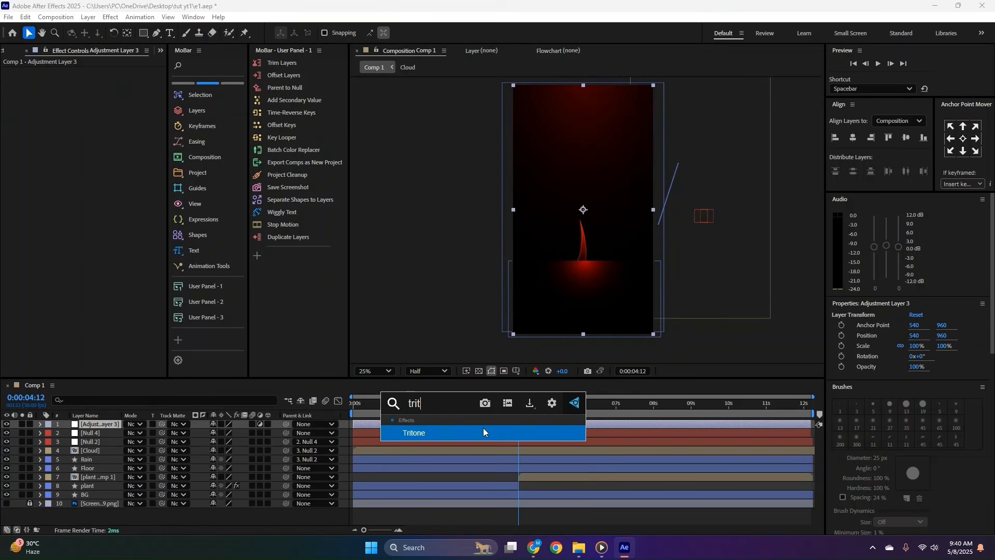
click(482, 433)
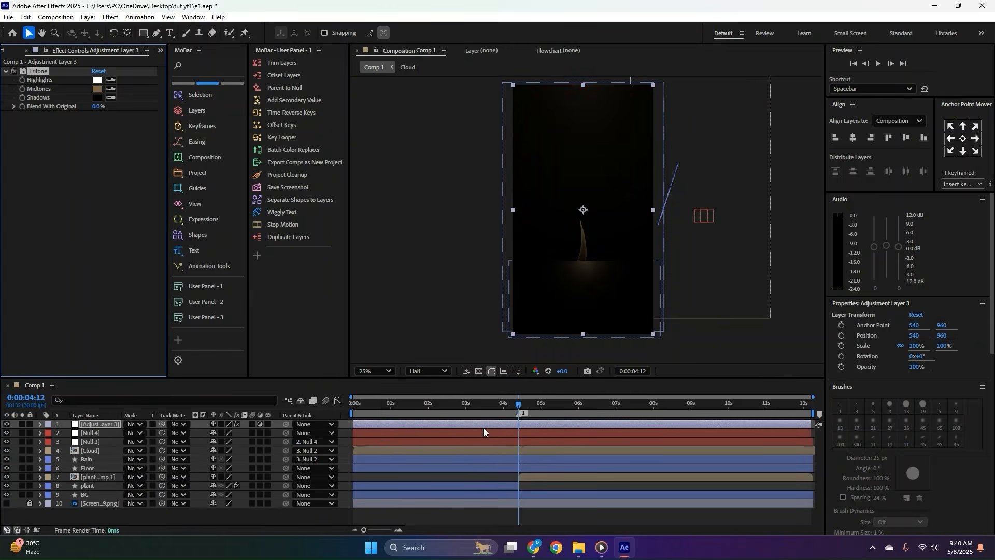
Set the Tritone effect's midtones colour to bright blue 0078FF.
click(97, 88)
click(525, 261)
drag(488, 239, 540, 199)
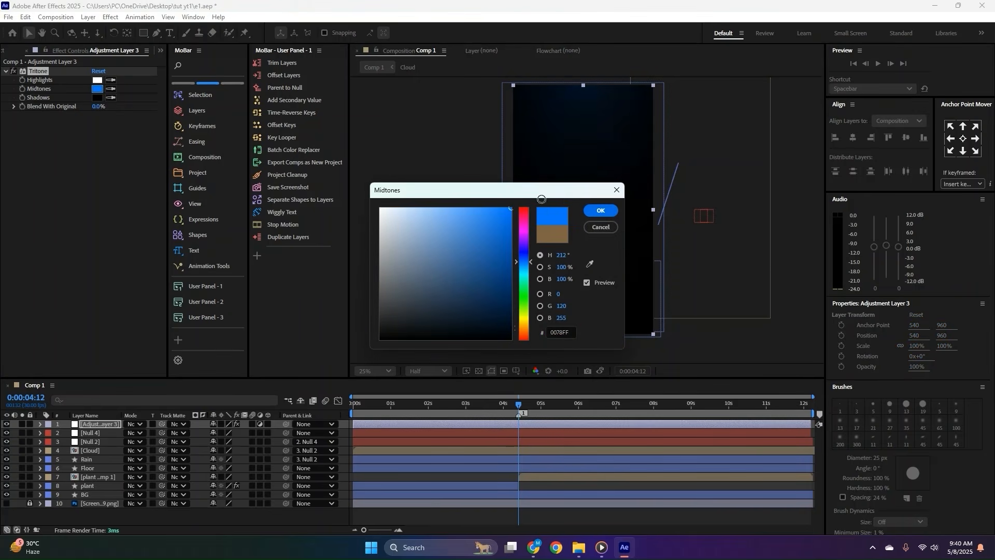
click(596, 211)
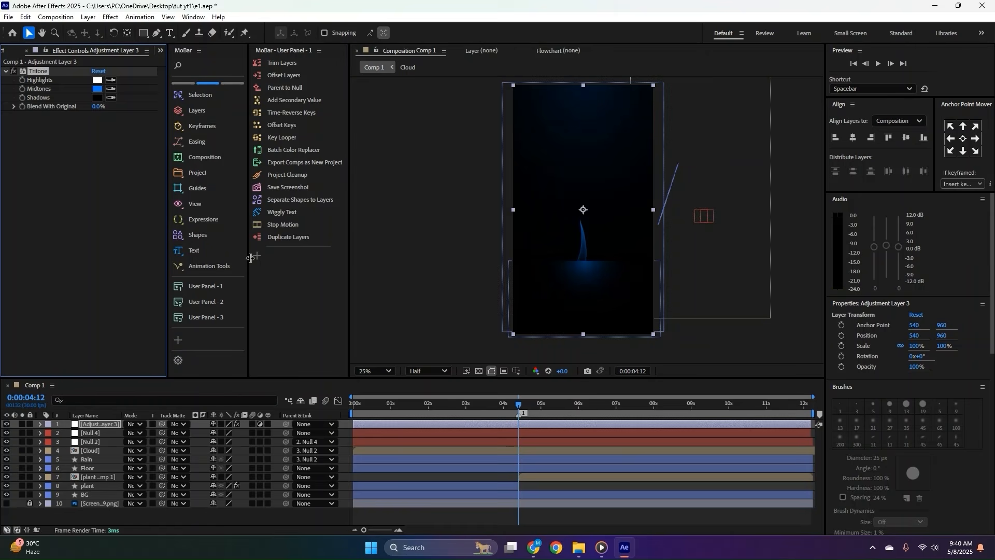
Keyframe Tritone's Blend With Original at 100% at 0:00:04:12 and 3% at 0:00:05:18.
click(23, 106)
drag(96, 106, 295, 109)
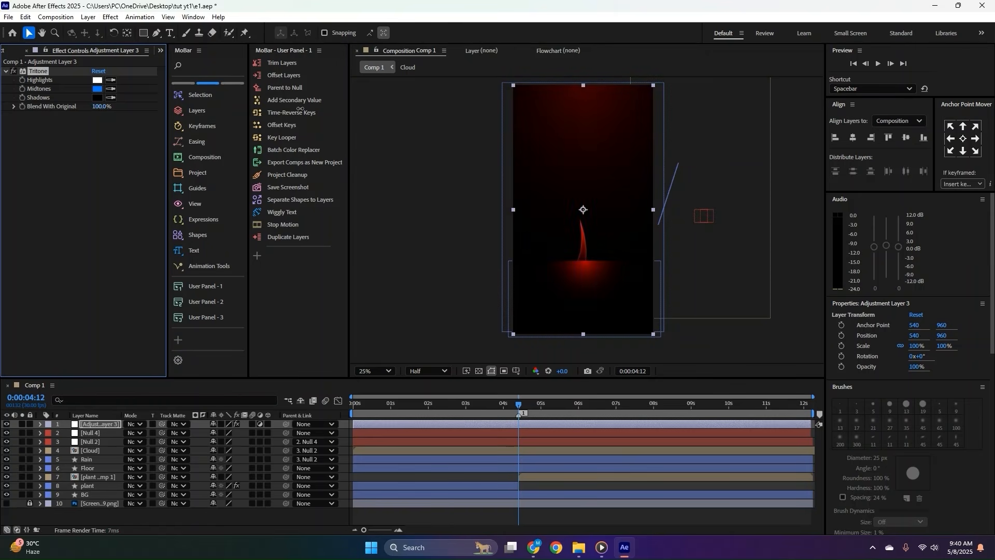
key(u)
drag(519, 405, 560, 407)
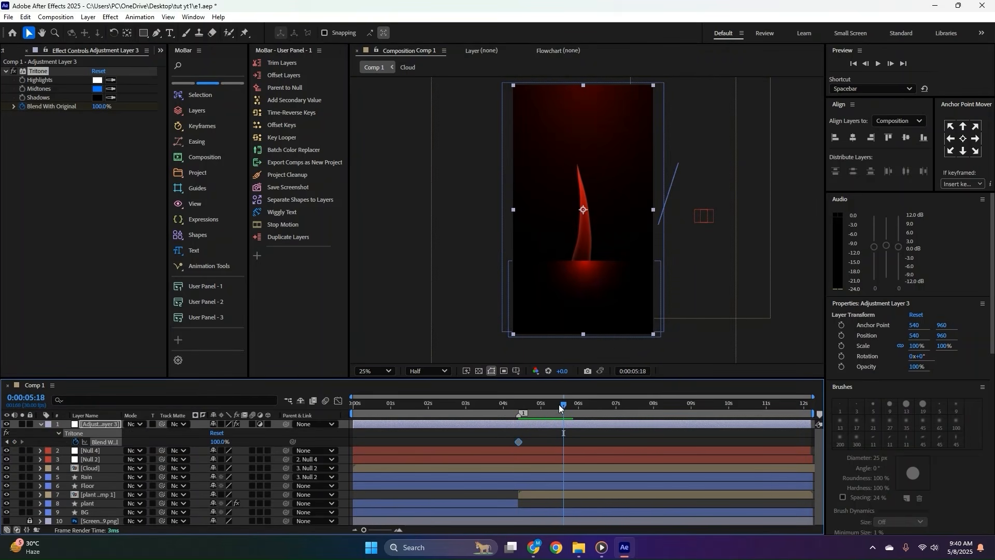
drag(99, 106, 2, 119)
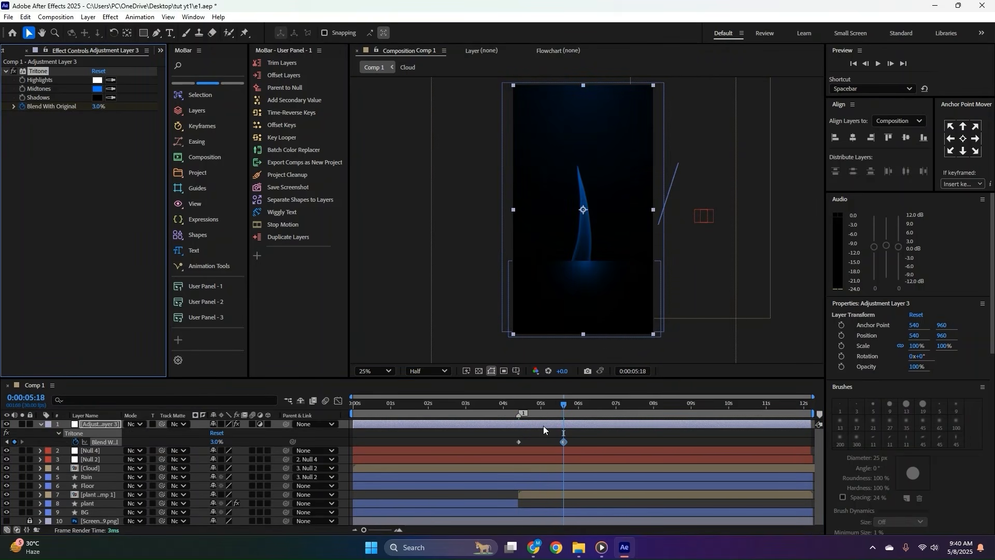
Easy-ease both Blend With Original keyframes, lengthen the last keyframe's incoming ease in the speed graph, and preview from 0:00:02:24.
drag(581, 434, 504, 446)
key(shift+F3)
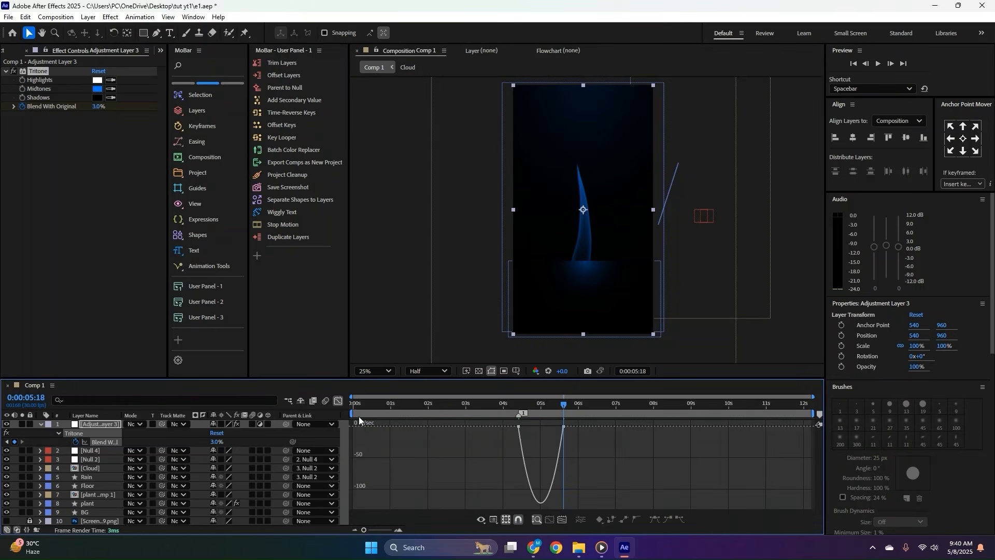
click(564, 426)
drag(555, 426, 459, 404)
key(space)
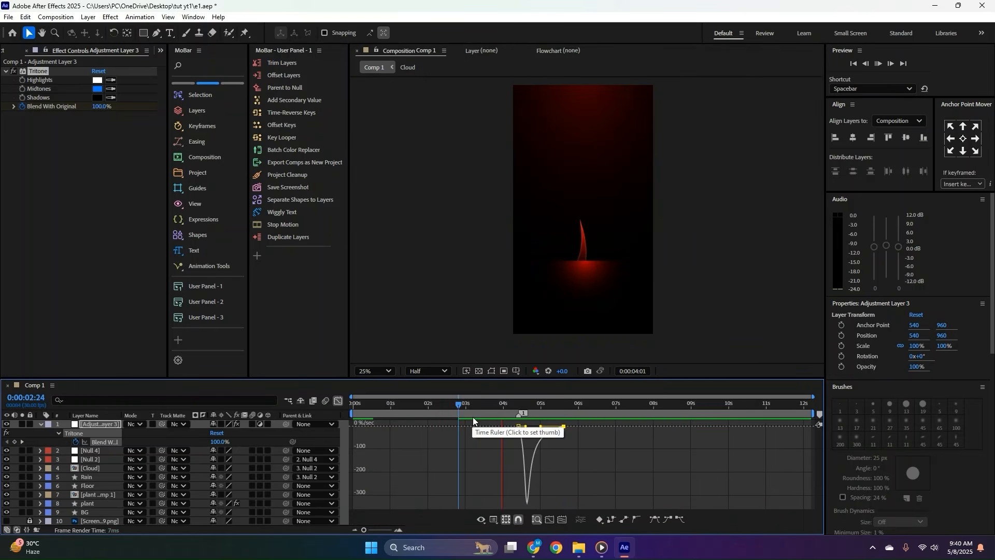
key(space)
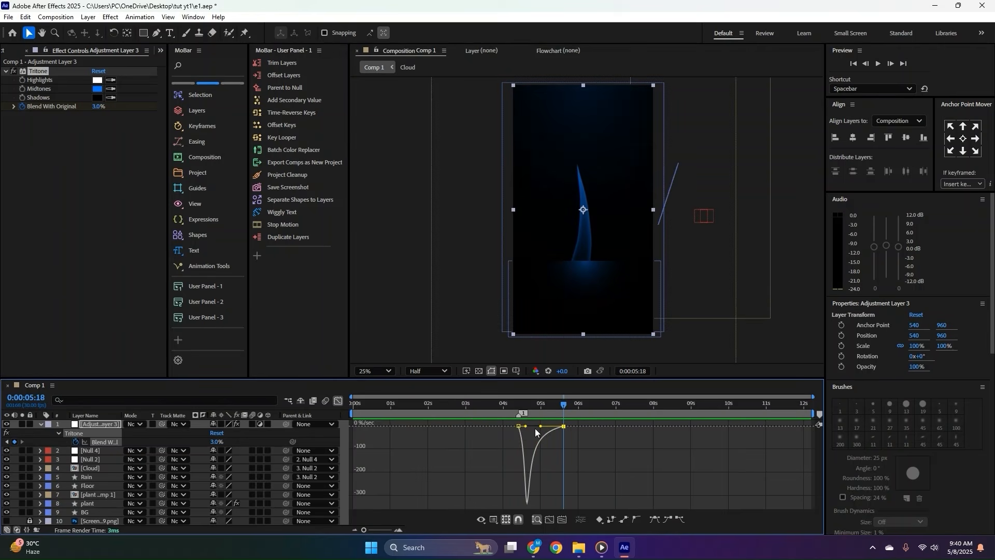
Lengthen the first Blend With Original keyframe's outgoing ease, shifting the speed peak towards the last keyframe, and preview from 0:00:03:24.
drag(520, 426, 541, 426)
click(530, 426)
click(496, 403)
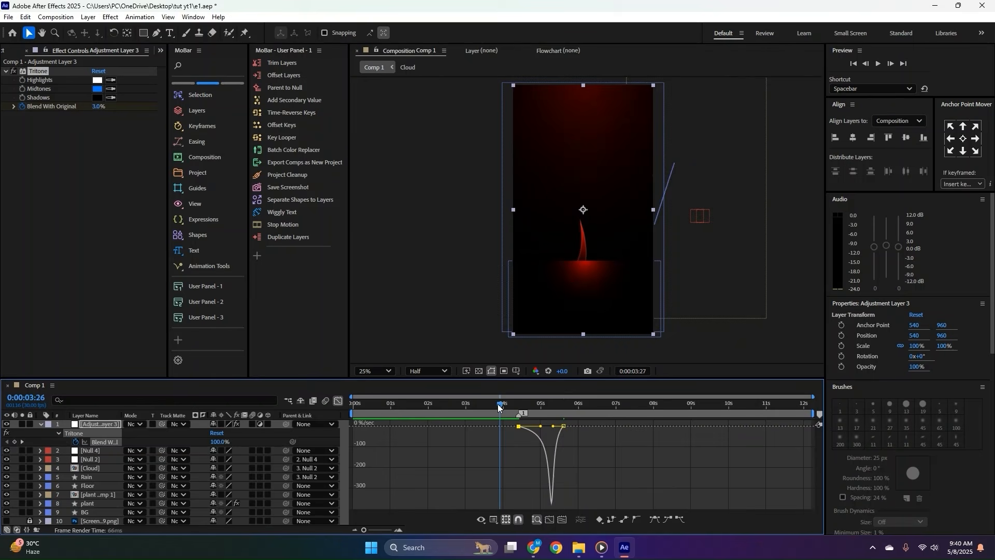
key(space)
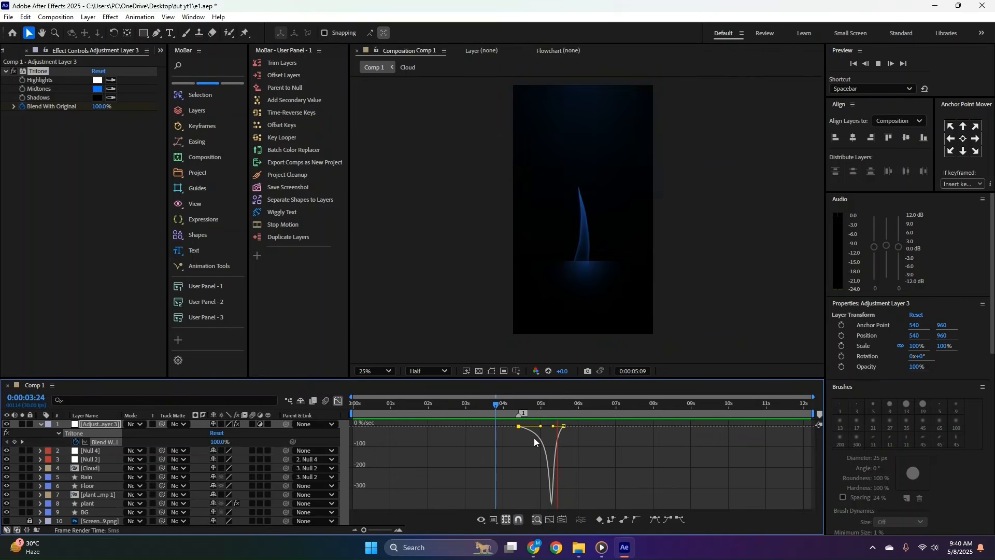
key(space)
Move the last Blend With Original keyframe to about 6.3 seconds, preview the colour change, and close the graph editor.
drag(570, 427, 542, 427)
key(space)
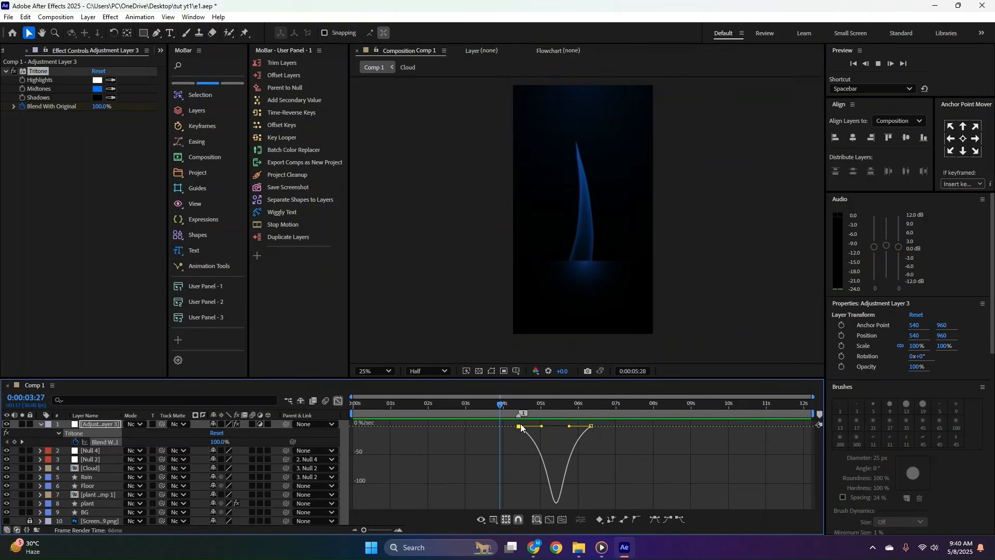
key(space)
click(338, 401)
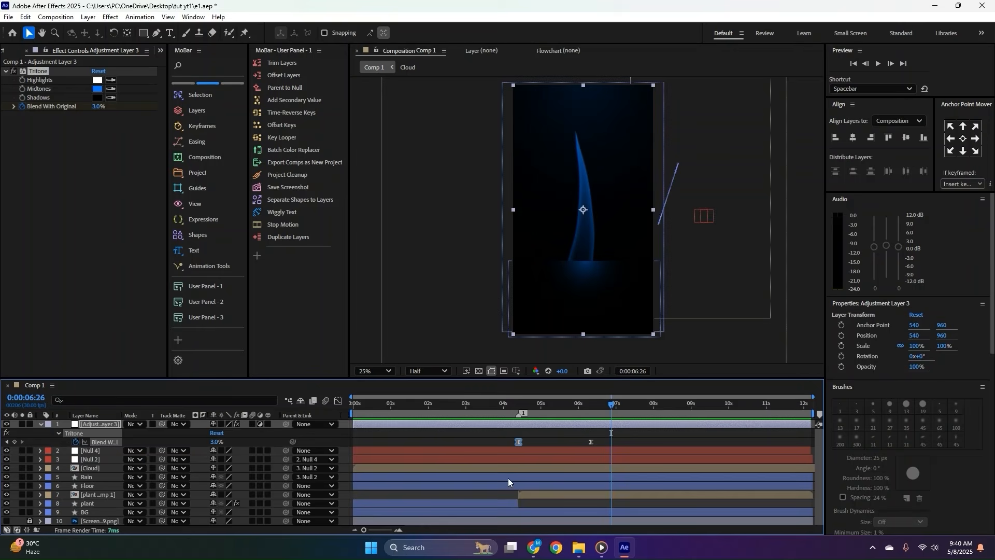
Collapse the adjustment layer's properties and preview the cloud passing and the colour transition from 0:00:03:06.
click(464, 431)
click(40, 424)
click(474, 414)
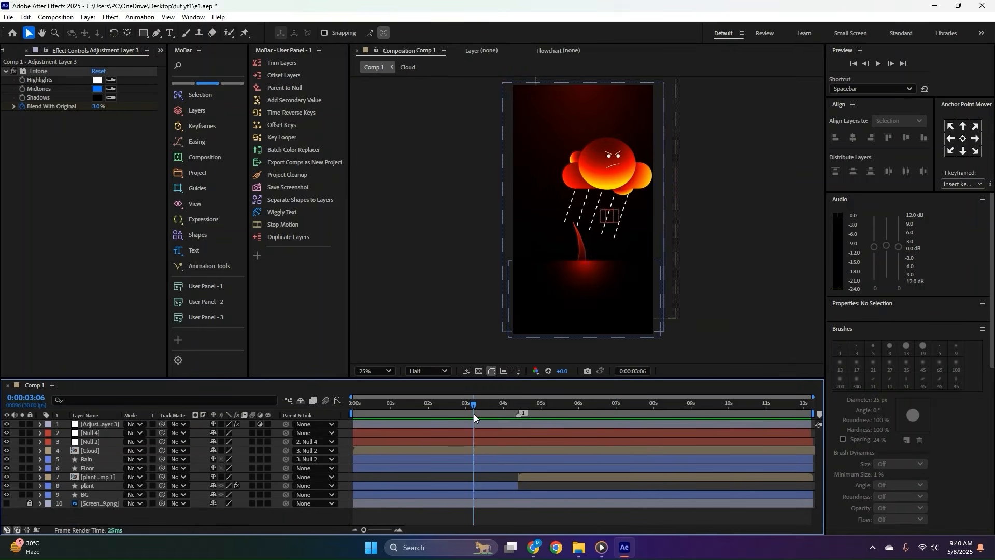
key(space)
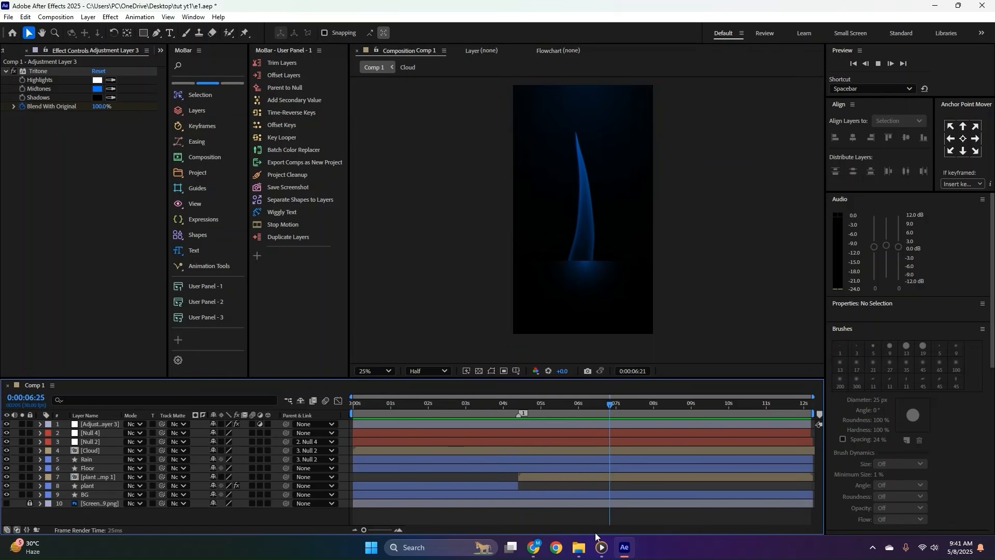
key(space)
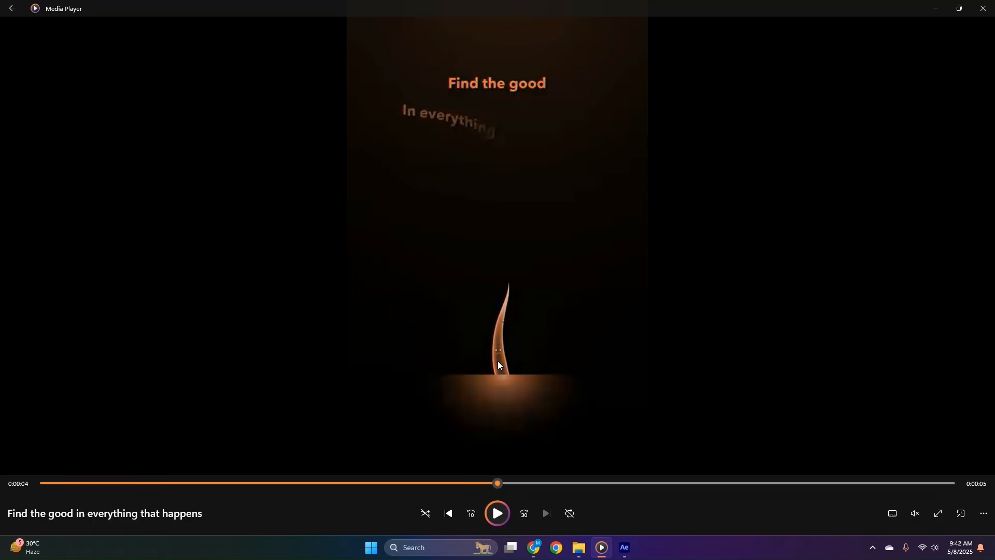
Switch to Media Player and review the reference video's tree growth, face and colour change from about 0:00:04 to 0:00:08.
click(497, 361)
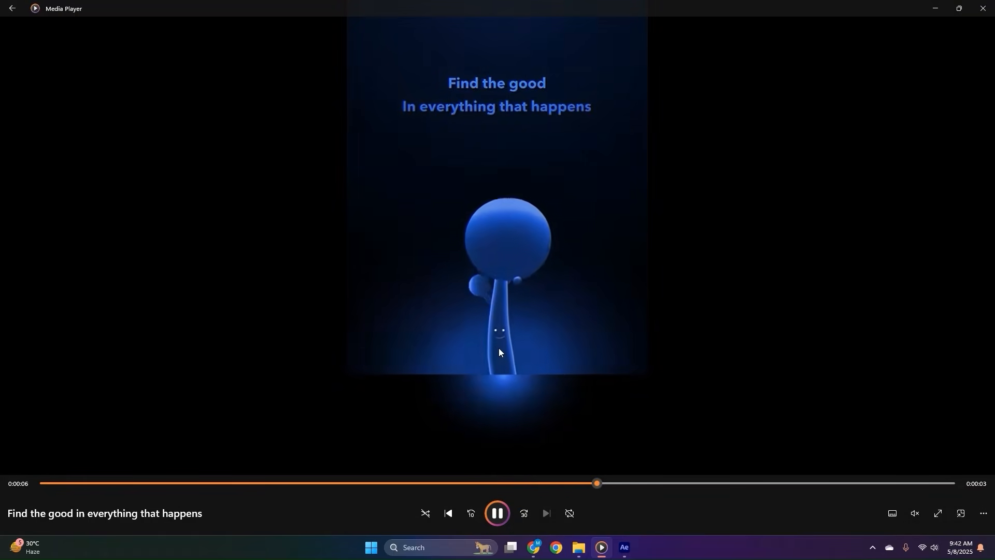
click(502, 343)
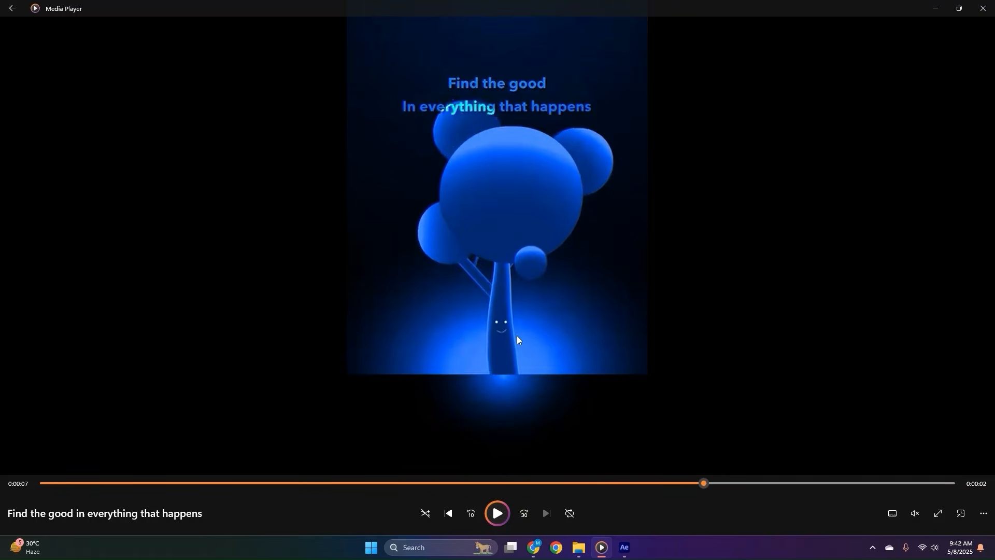
drag(701, 479, 539, 486)
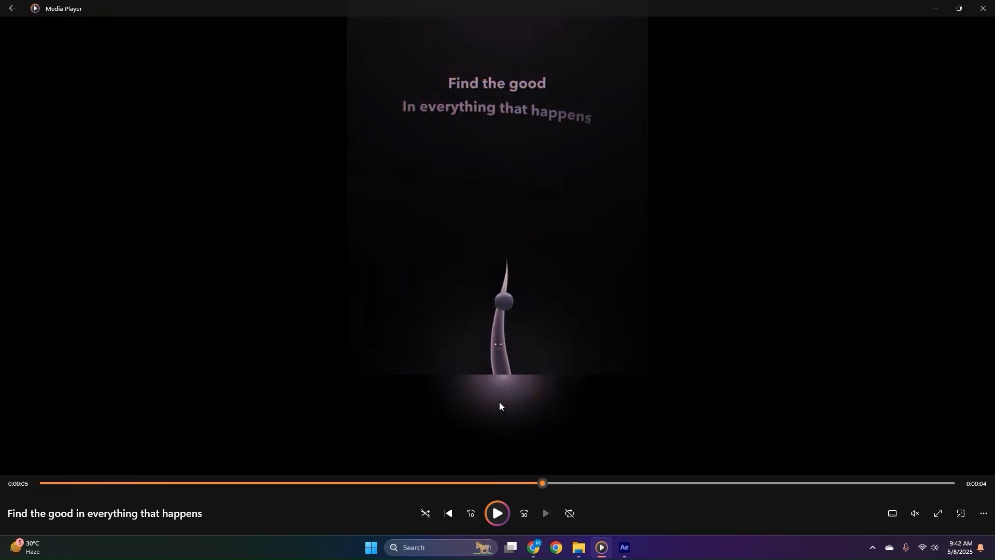
click(590, 311)
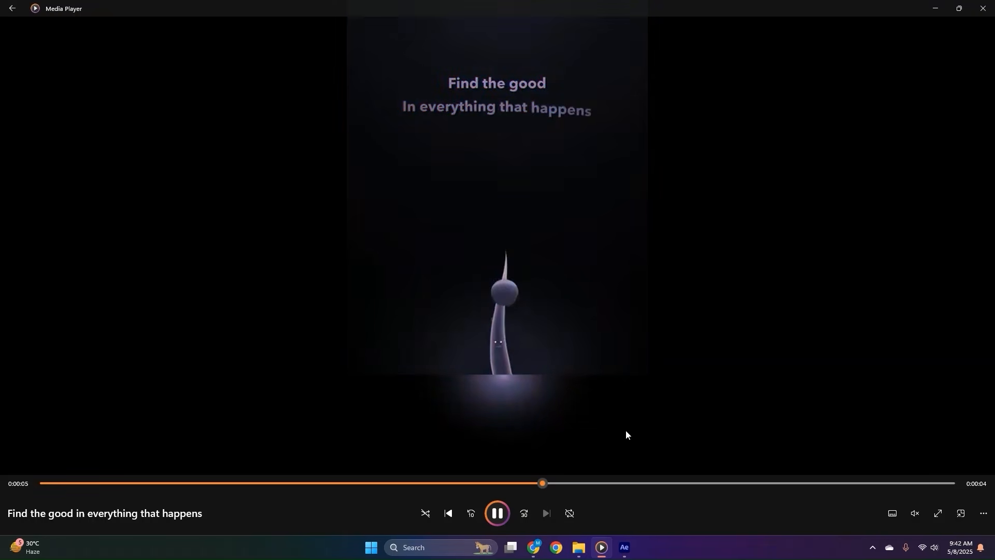
click(654, 432)
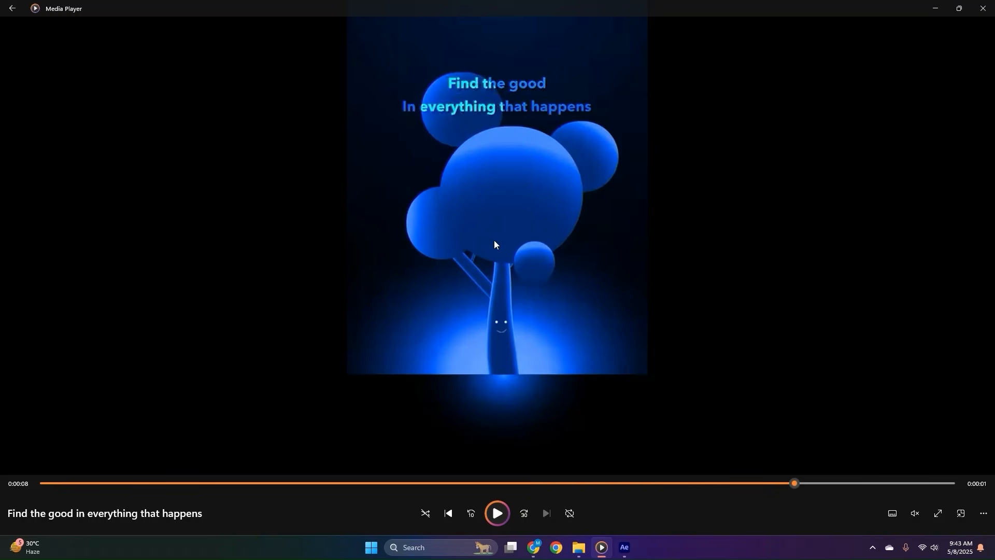
Return to After Effects and draw a white 8 by 8 px circle without stroke on the plant at 0:00:04:00 as an eye.
scroll(588, 246, up, 3)
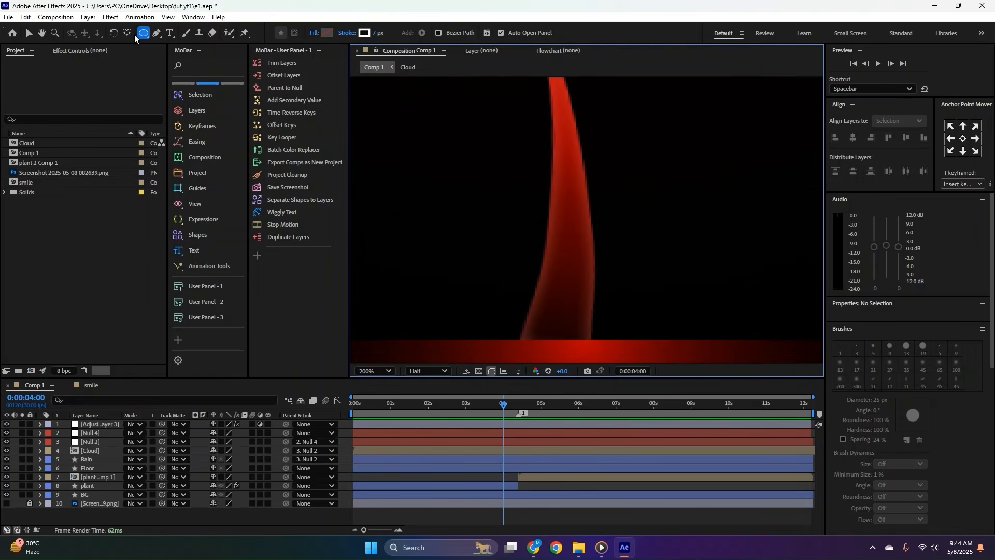
drag(557, 203, 565, 212)
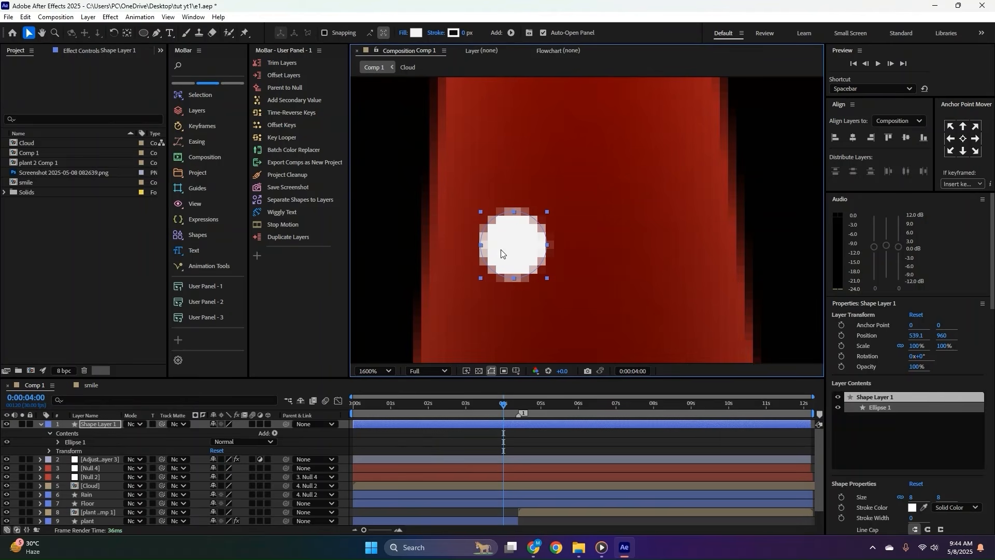
key(s)
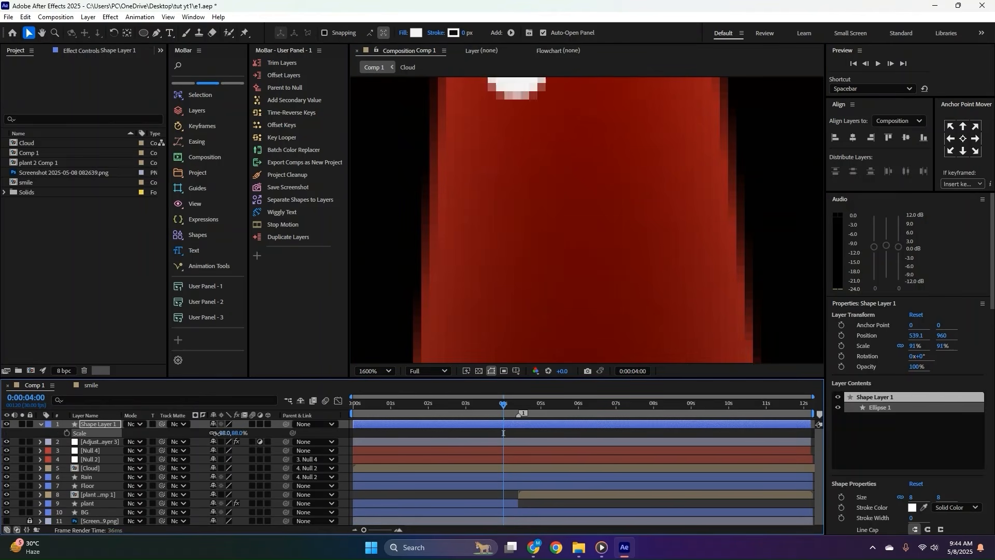
drag(226, 433, 218, 433)
key(ctrl+z)
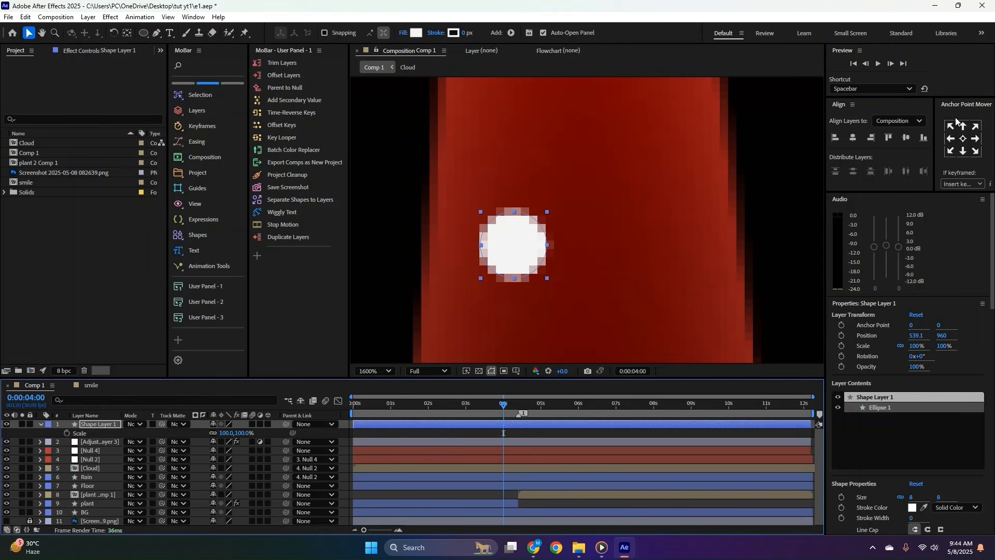
Center the eye circle's anchor point, then scale it to 67% near the plant's left edge.
click(963, 138)
click(853, 137)
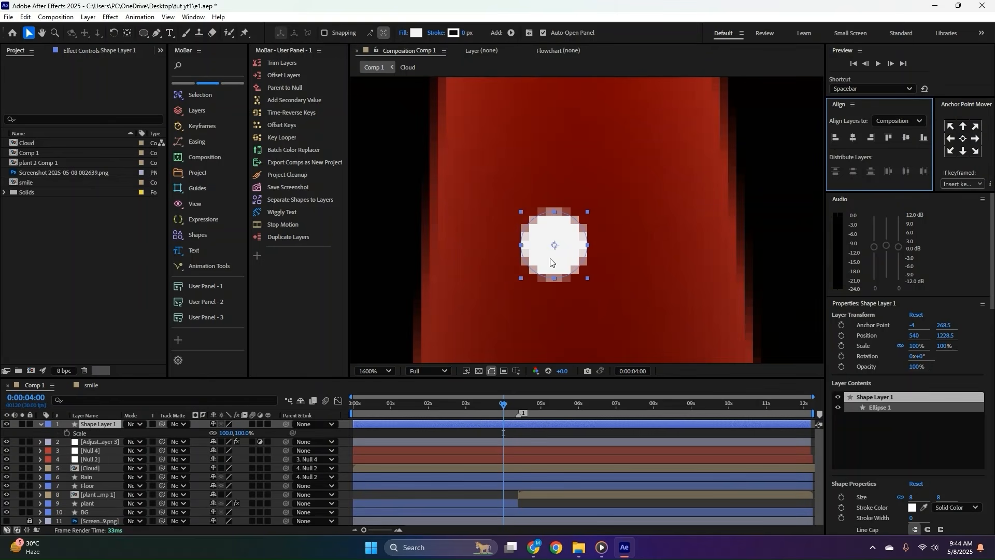
drag(551, 261, 488, 265)
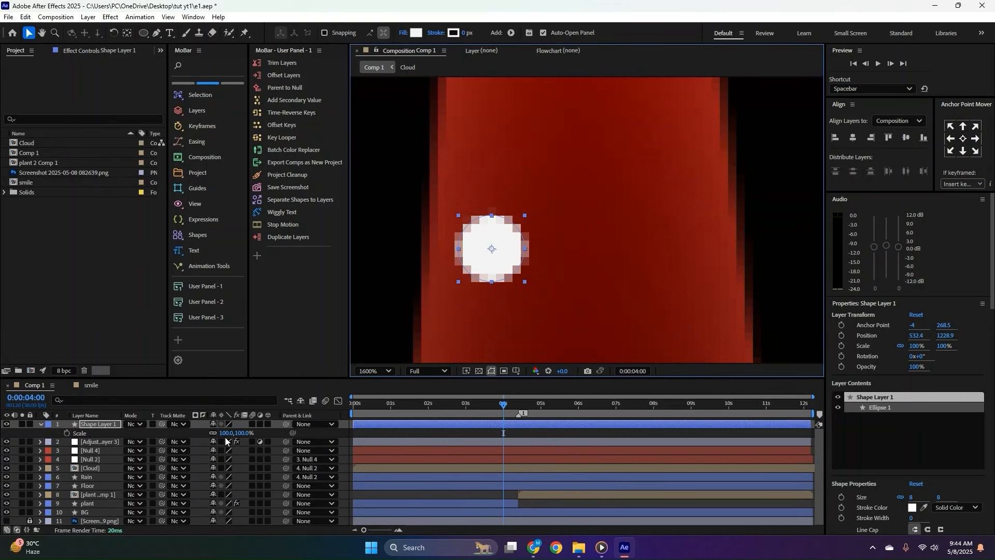
drag(226, 433, 209, 433)
key(s)
Duplicate the eye circle and place the two eyes level across the plant at about X 535 and X 552.
scroll(575, 225, down, 3)
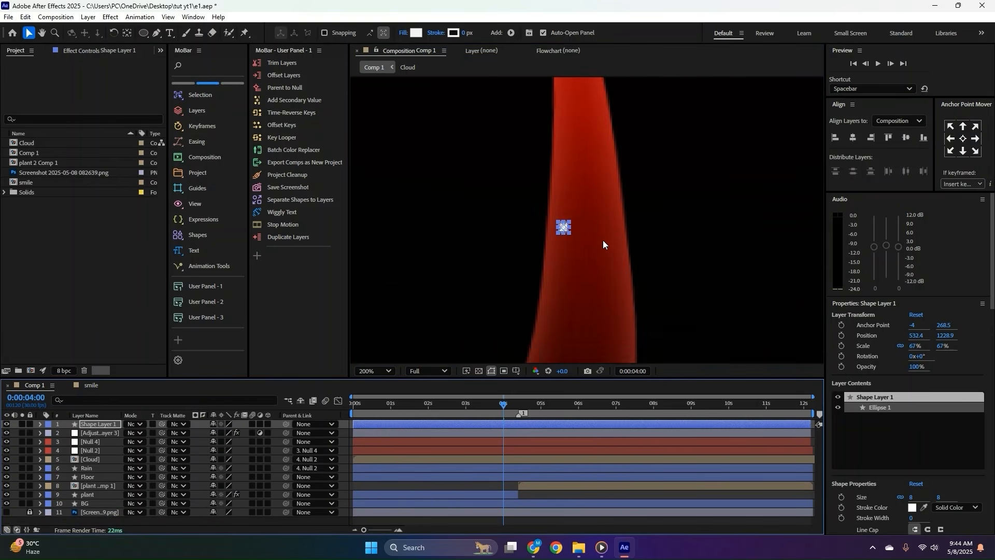
scroll(605, 239, down, 1)
scroll(577, 243, up, 6)
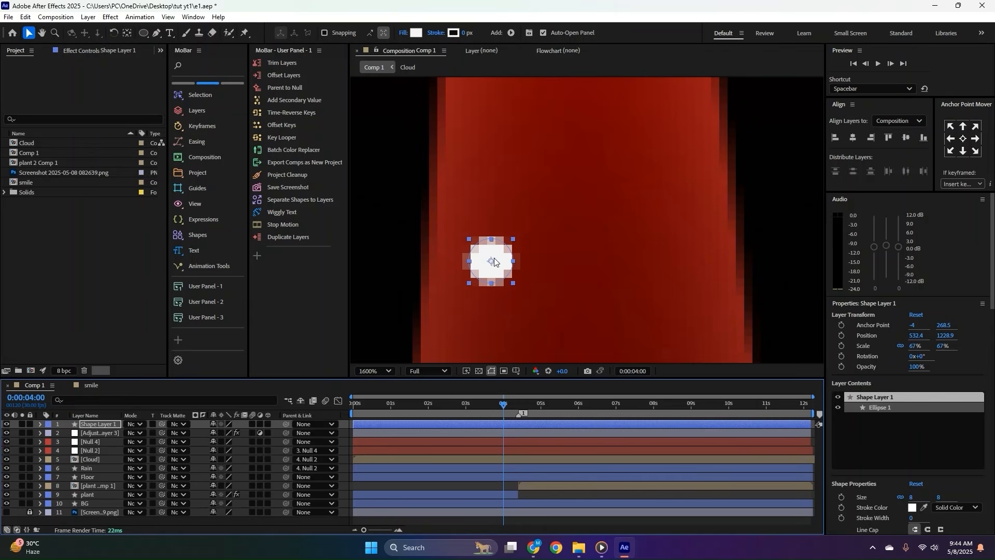
key(ctrl+d)
drag(490, 262, 639, 257)
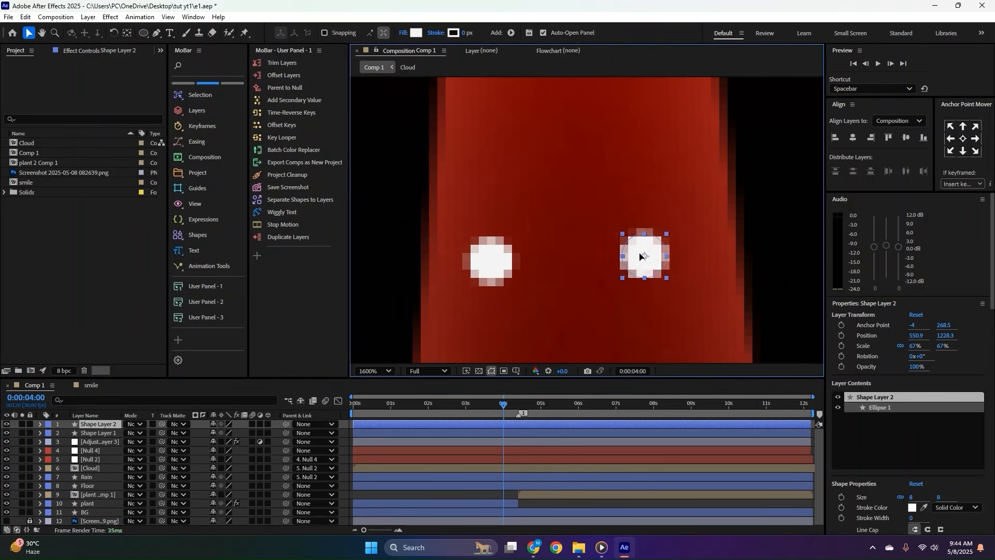
drag(484, 261, 506, 262)
drag(659, 256, 670, 258)
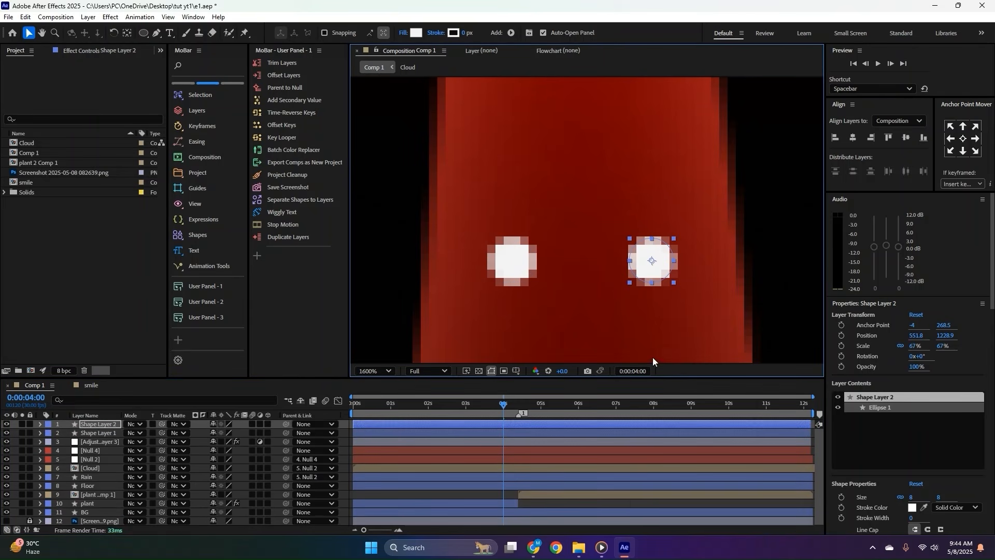
Draw a two-point arched path below the eyes with the Pen tool as a frowning mouth.
scroll(542, 216, down, 5)
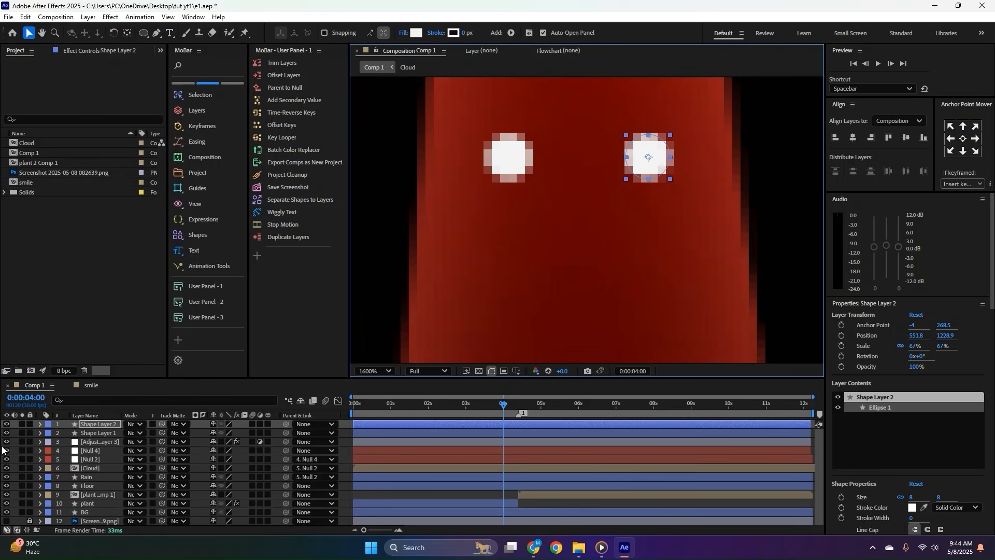
key(F2)
key(g)
click(527, 259)
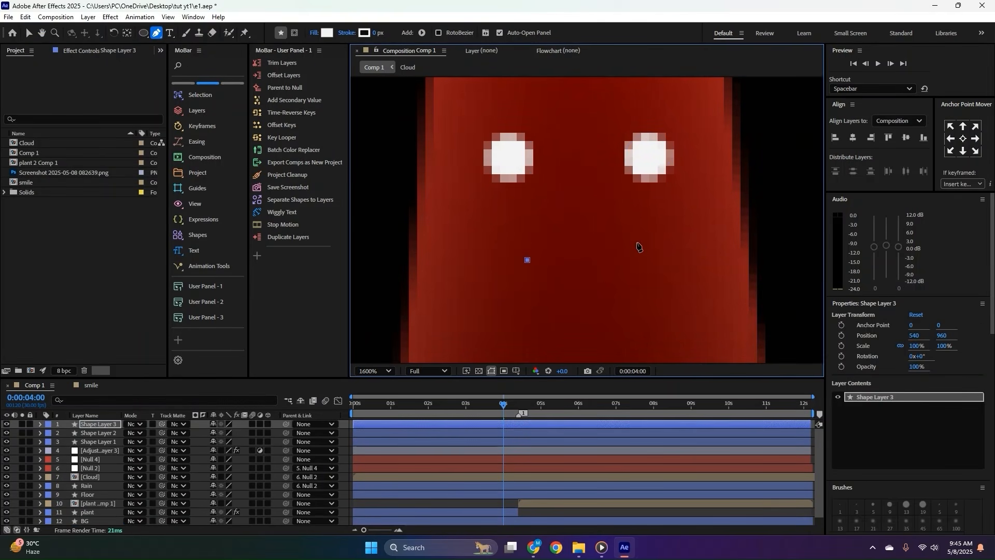
drag(637, 242, 697, 259)
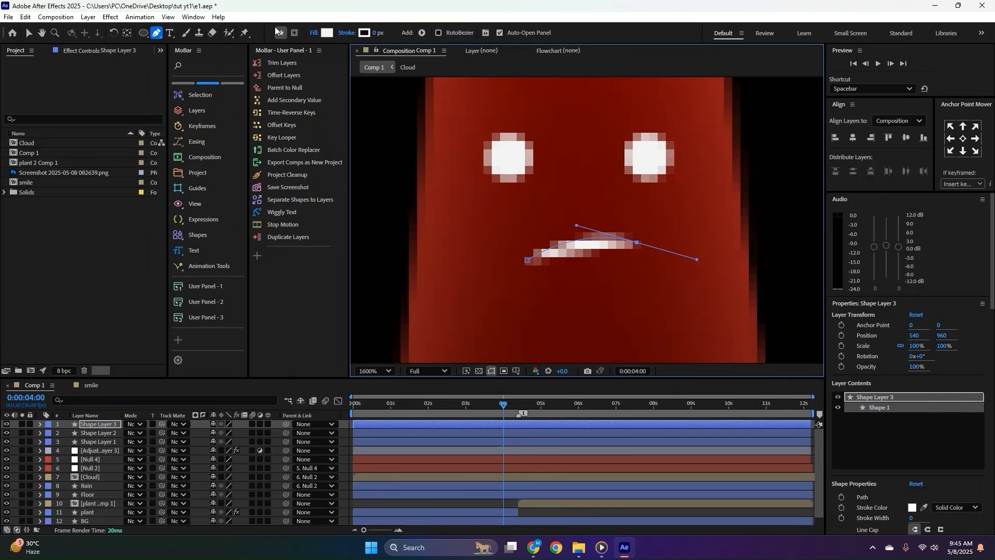
Remove the mouth's fill and set its stroke width to 2 px.
click(316, 33)
click(442, 245)
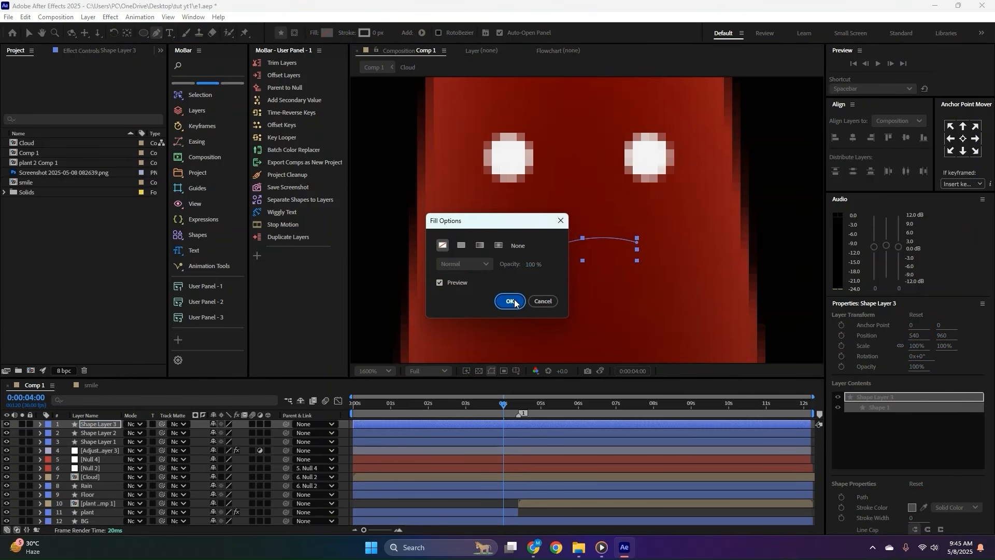
click(509, 301)
click(383, 32)
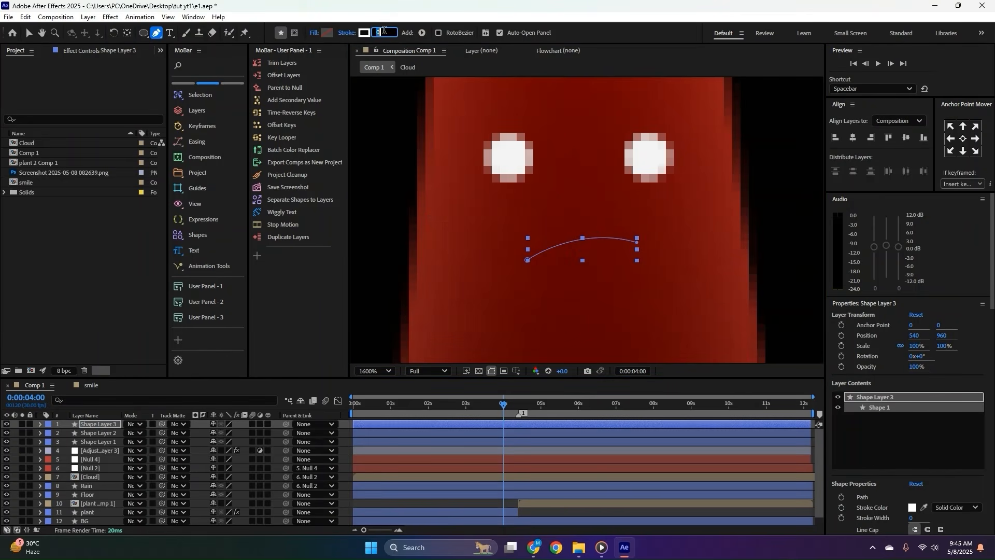
text(3)
key(Return)
click(376, 34)
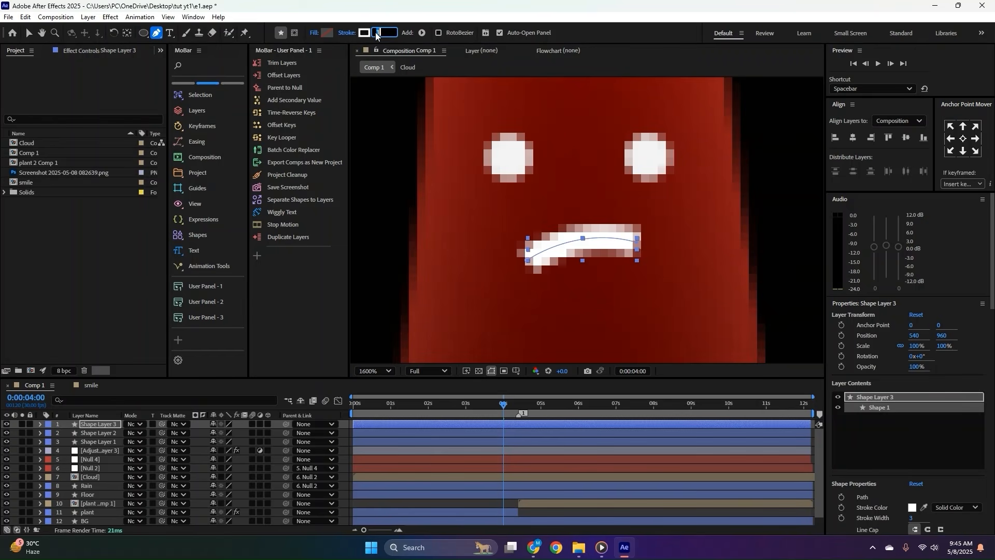
text(2)
key(Return)
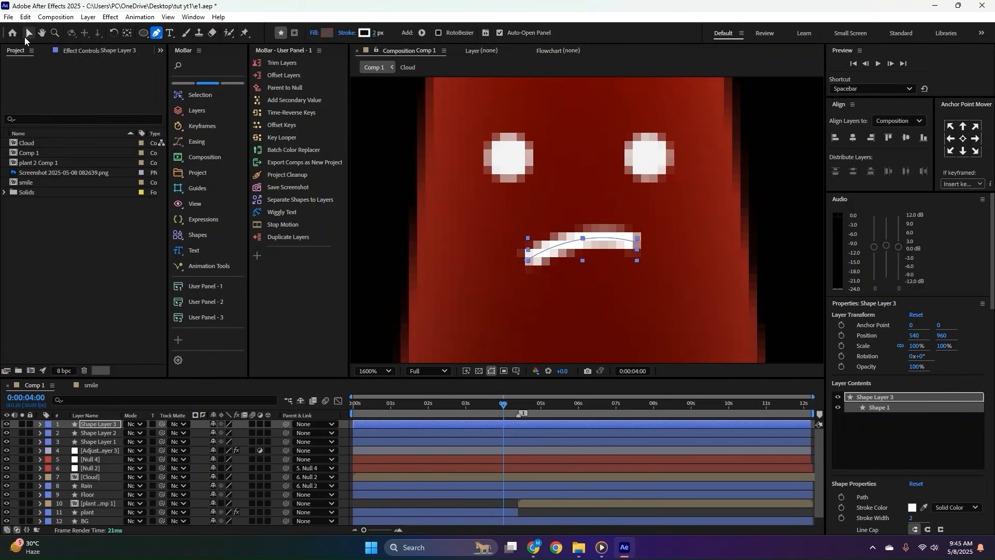
Reshape the mouth path into a wider, more strongly arched frown and fit the composition in view.
click(28, 34)
drag(636, 241, 662, 249)
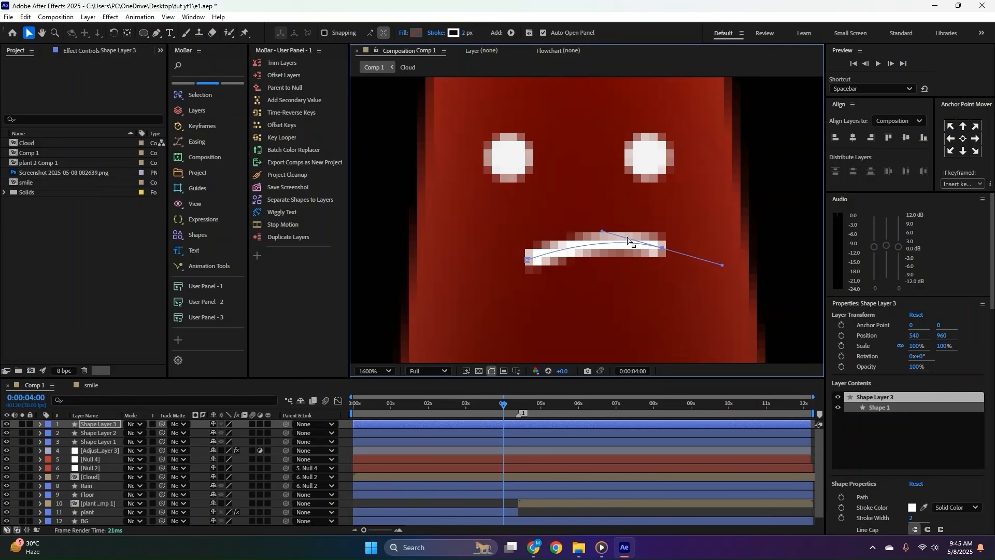
drag(602, 232, 594, 205)
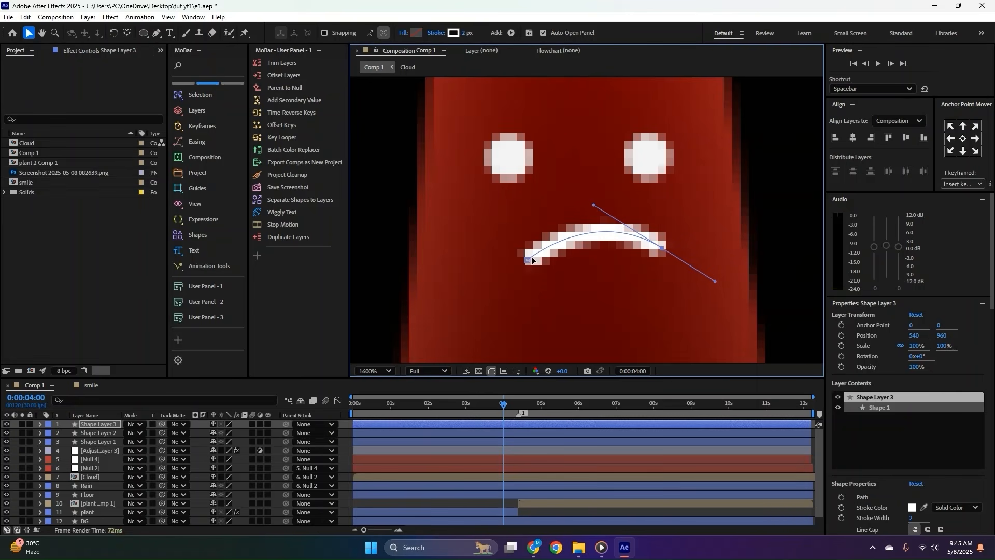
drag(528, 259, 521, 269)
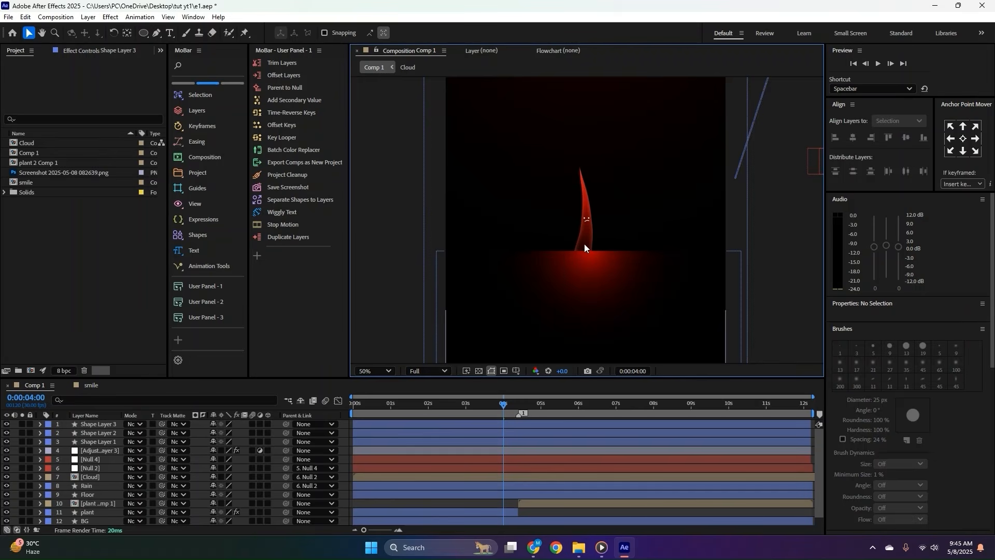
scroll(583, 244, up, 1)
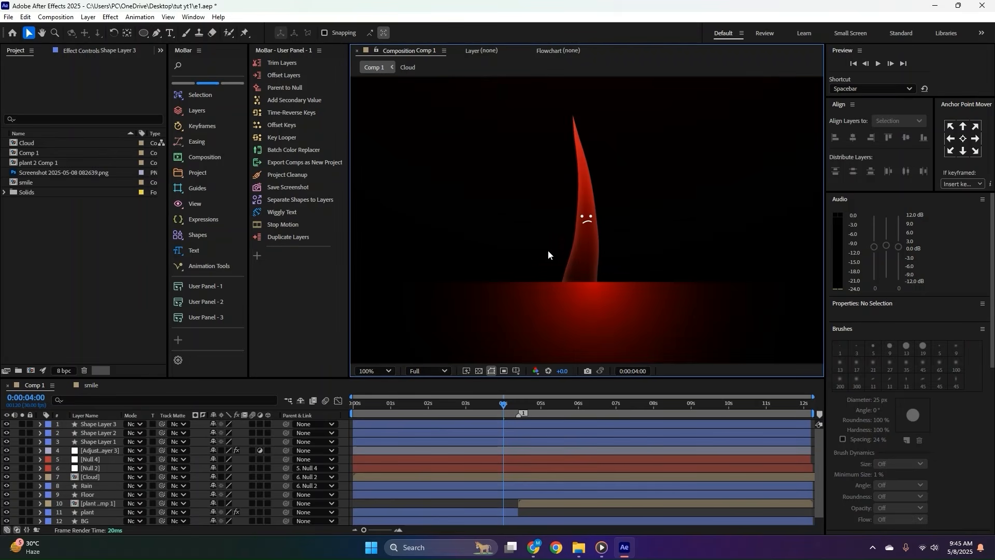
scroll(549, 250, down, 2)
click(369, 371)
click(390, 169)
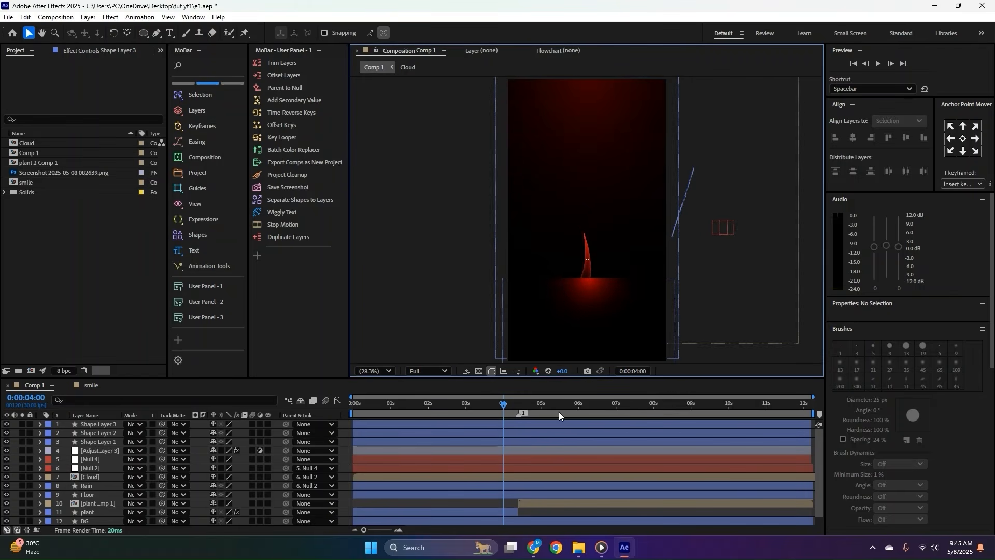
click(98, 434)
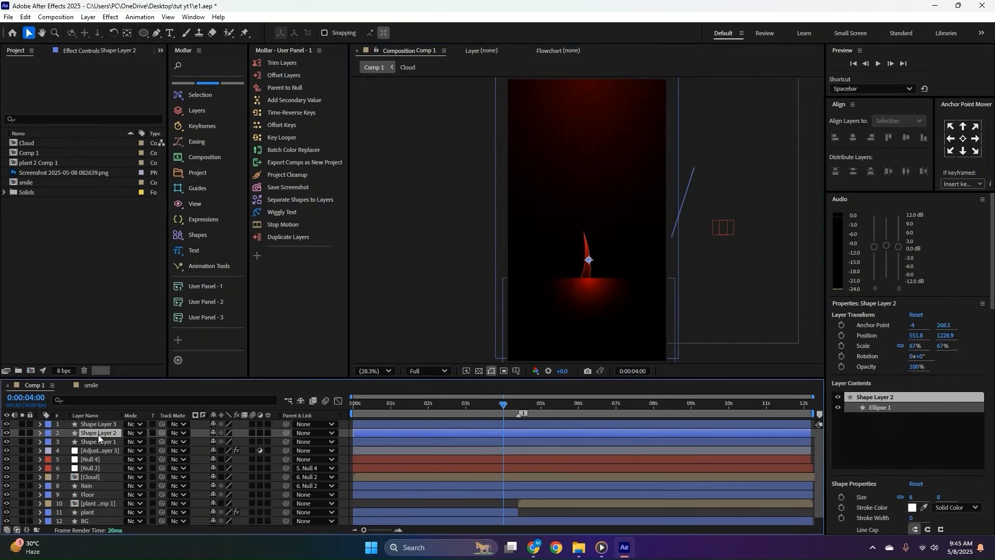
right_click(99, 434)
click(92, 440)
ctrl+click(91, 442)
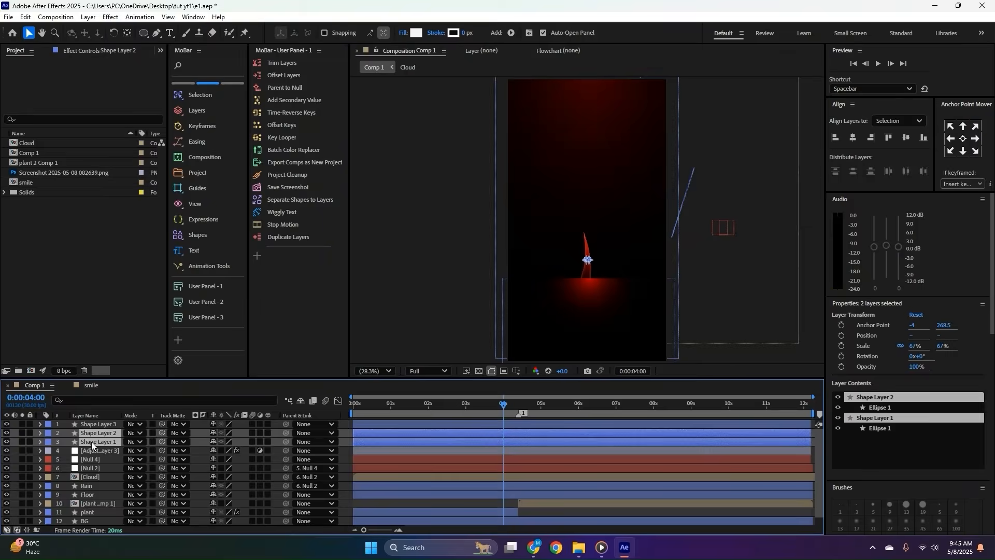
right_click(92, 442)
click(122, 411)
Rename the frown's shape layer to mouth.
click(95, 424)
right_click(96, 424)
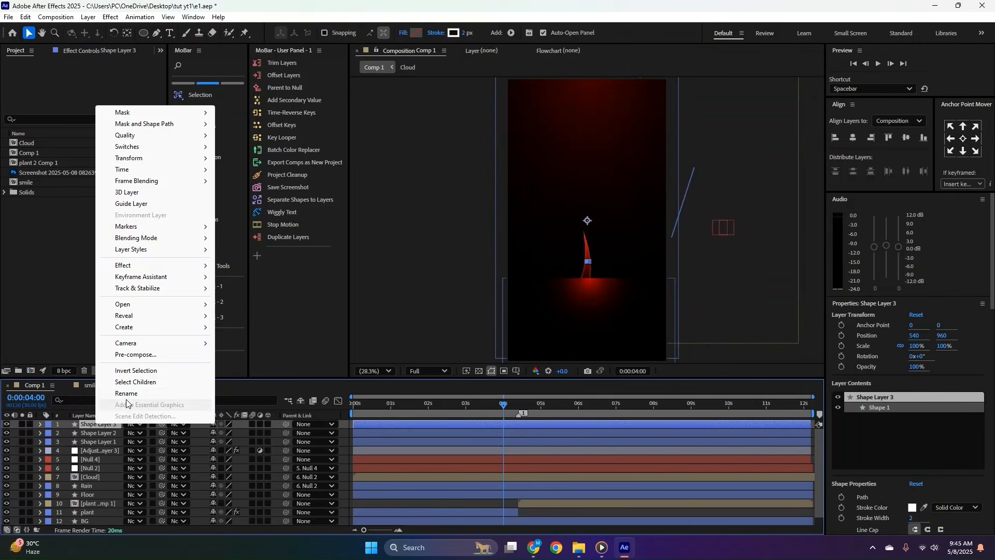
click(128, 395)
text(mouth)
key(Return)
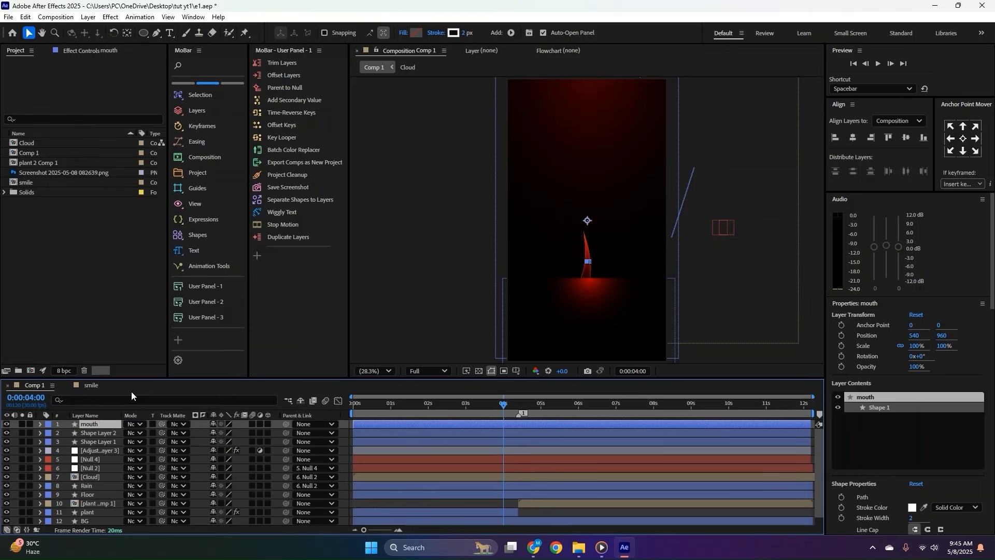
Center the anchor points of the mouth and eye layers on their shapes.
scroll(589, 267, up, 2)
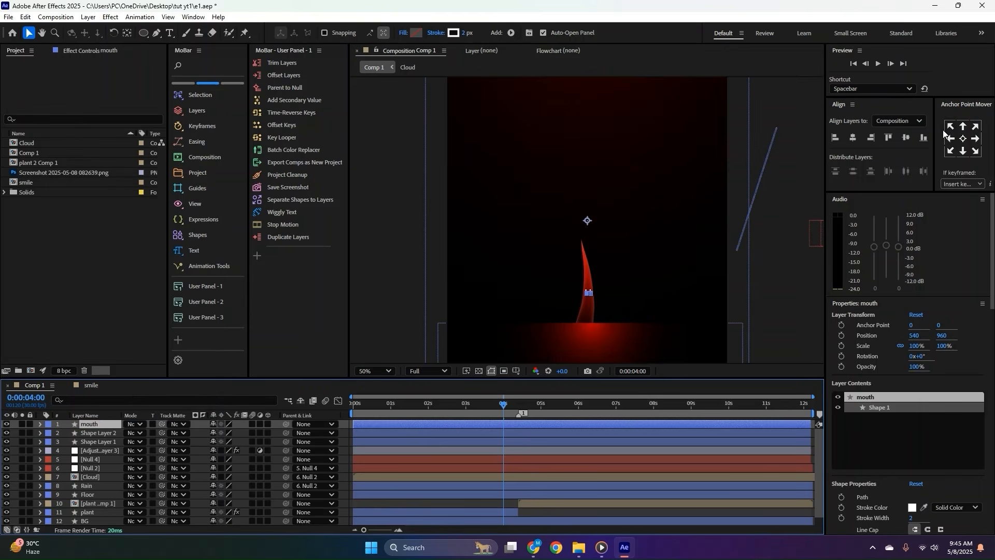
click(962, 139)
click(107, 433)
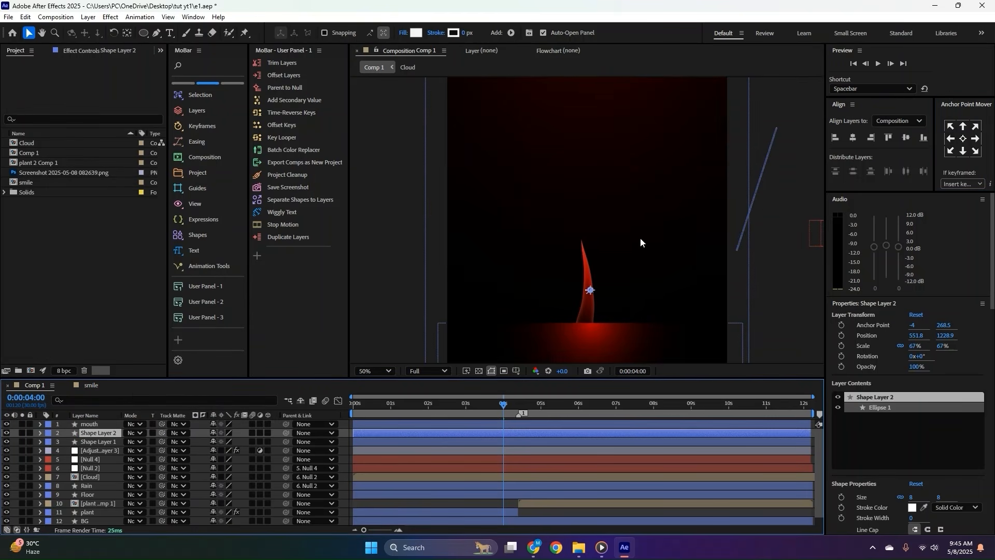
click(90, 442)
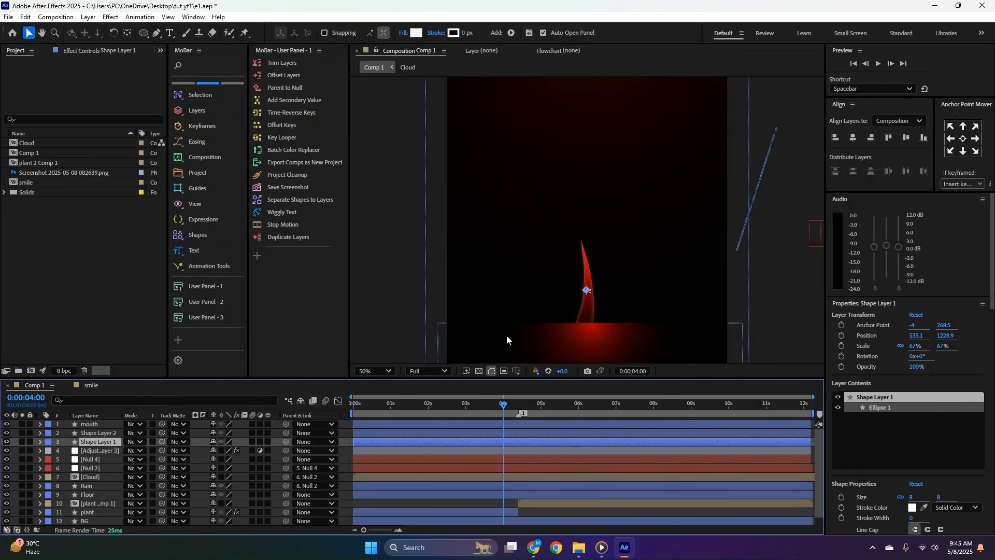
click(962, 139)
Create a null object and parent the mouth and both eye layers to it.
scroll(593, 469, up, 2)
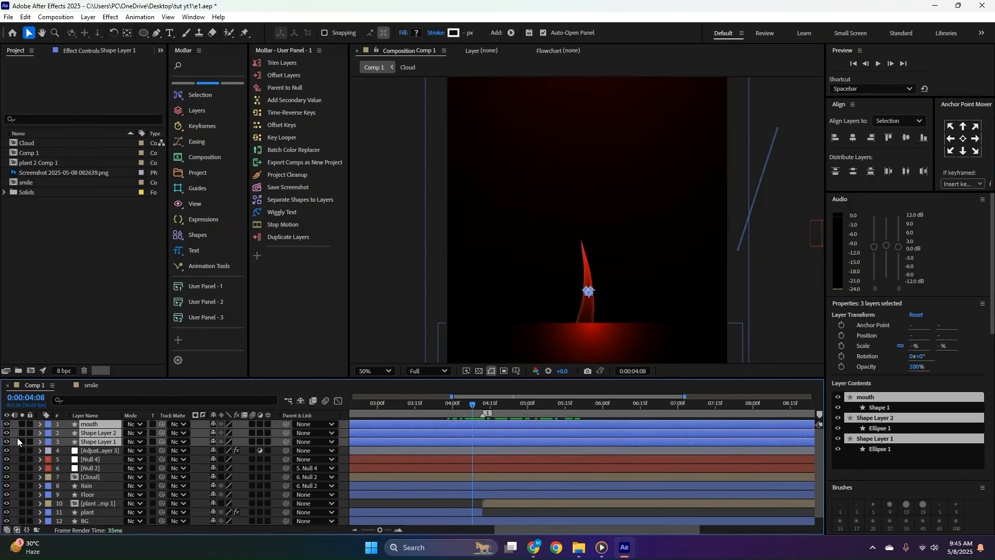
right_click(17, 438)
mouse_move(64, 313)
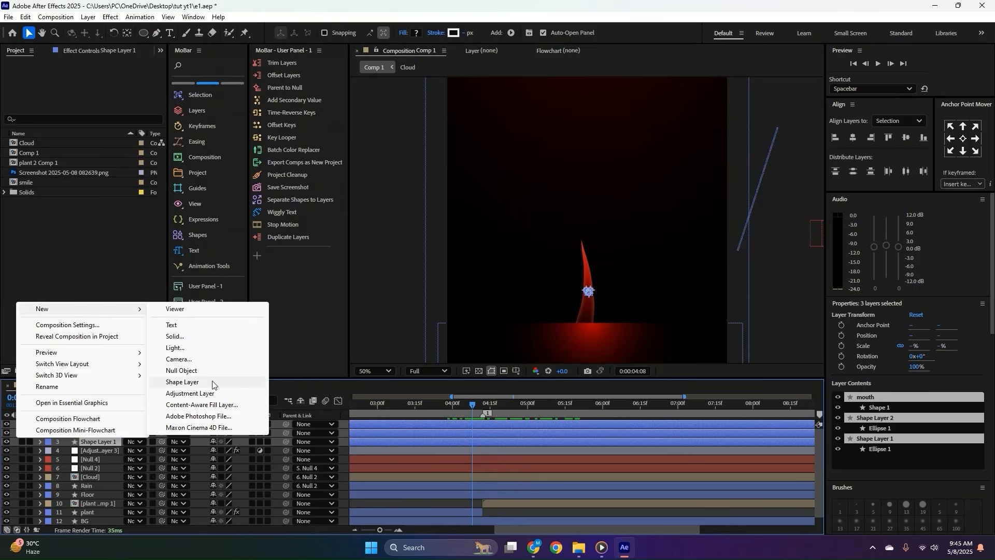
click(166, 373)
click(101, 433)
shift+click(103, 449)
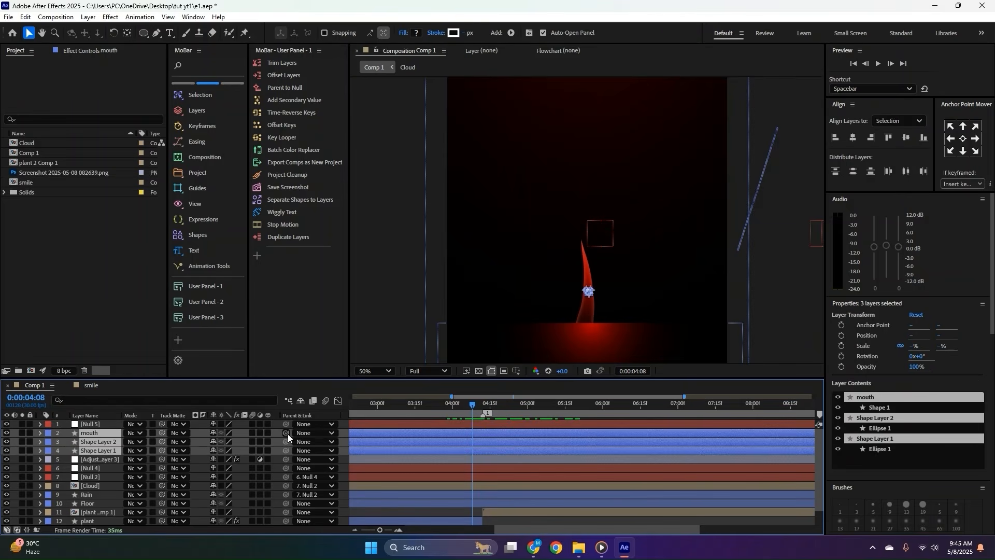
drag(285, 433, 96, 424)
Try to move Null 5's anchor point onto the middle of the sad face on the plant.
click(100, 426)
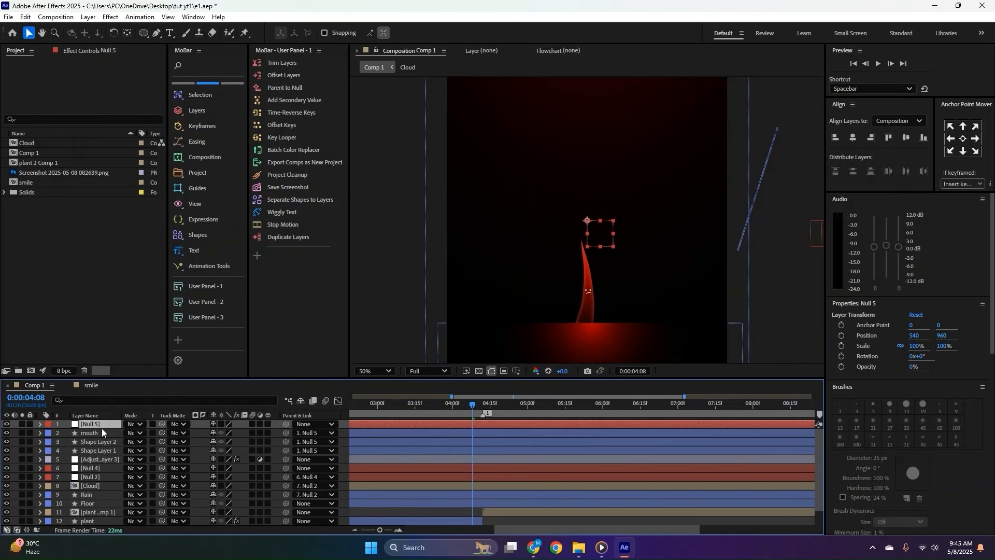
key(p)
click(130, 33)
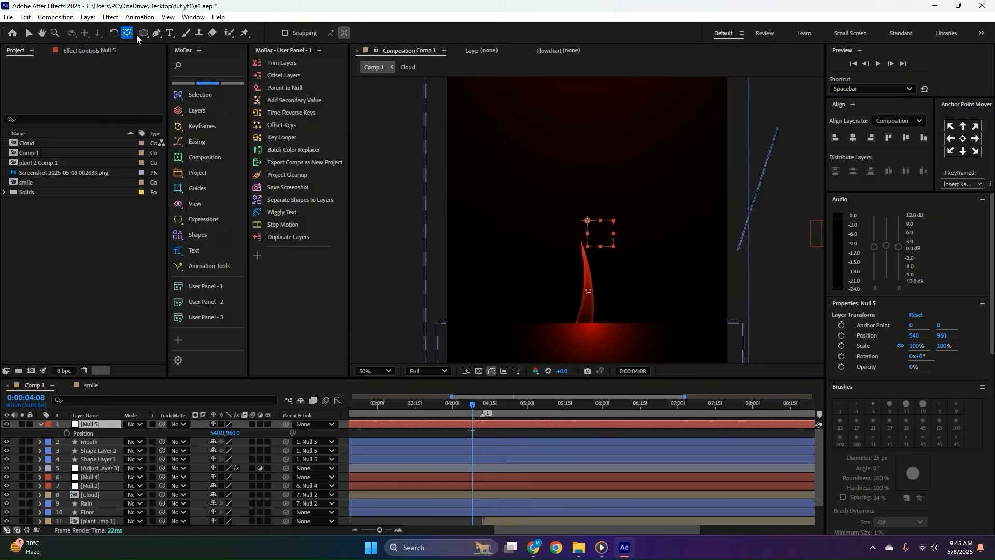
click(592, 223)
scroll(585, 296, up, 3)
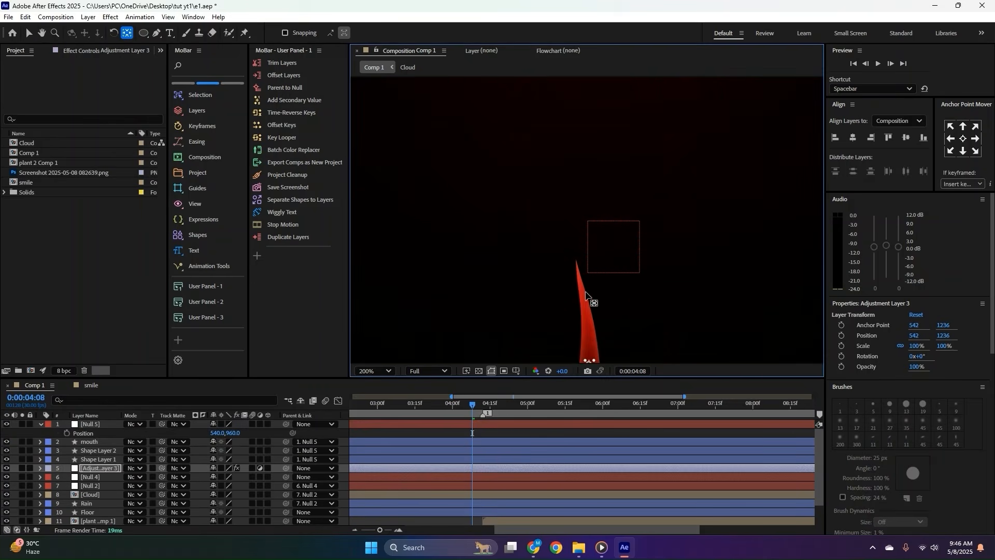
drag(584, 285, 595, 98)
scroll(605, 318, up, 1)
drag(601, 303, 533, 85)
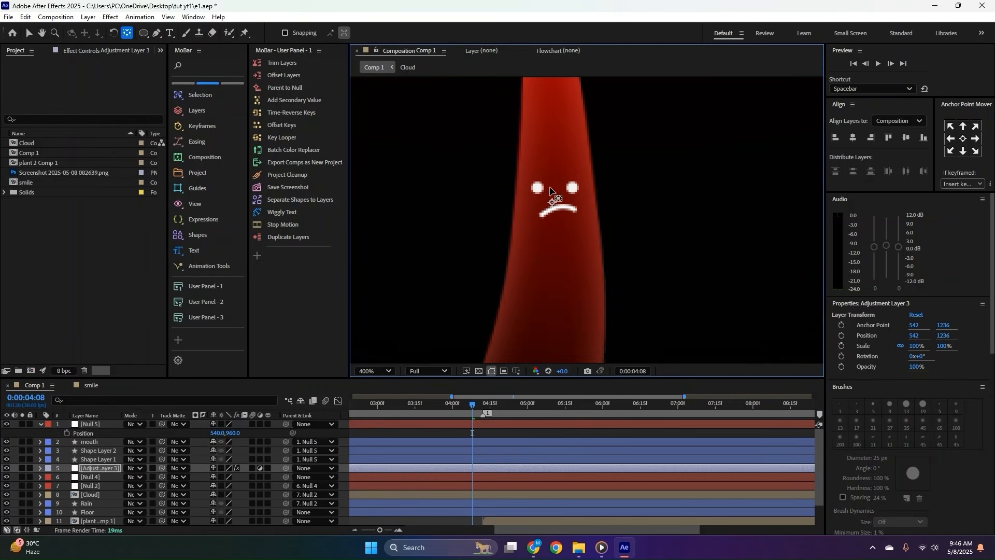
drag(550, 191, 556, 186)
click(29, 32)
scroll(577, 221, down, 3)
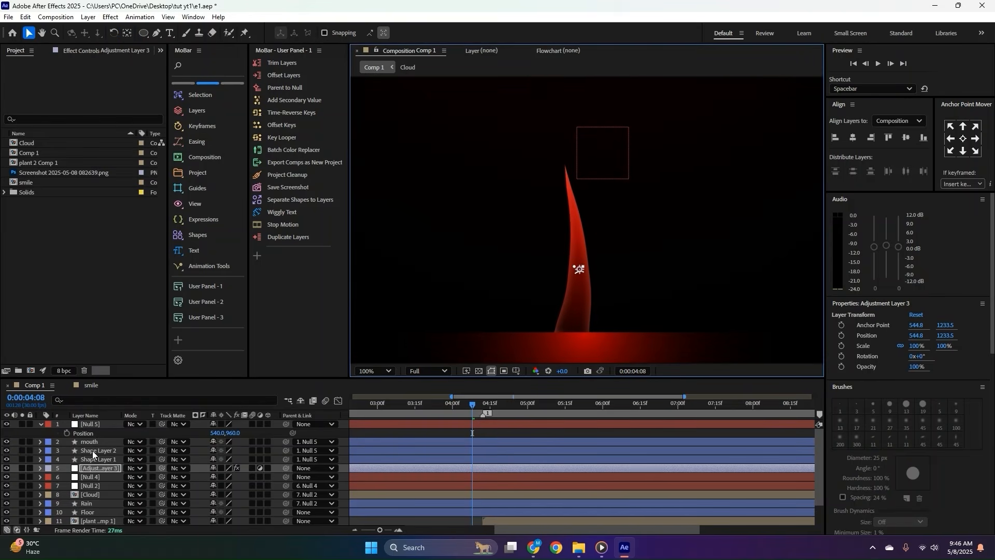
Keyframe Null 5's scale at 100% at 0:00:04:17 and go to 0:00:06:07.
click(94, 424)
key(s)
click(67, 433)
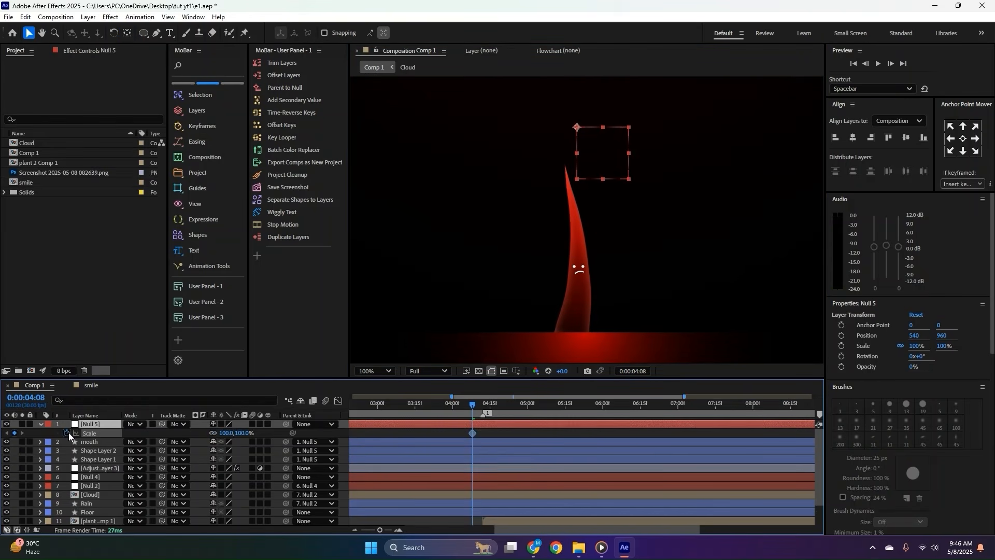
drag(470, 407, 619, 422)
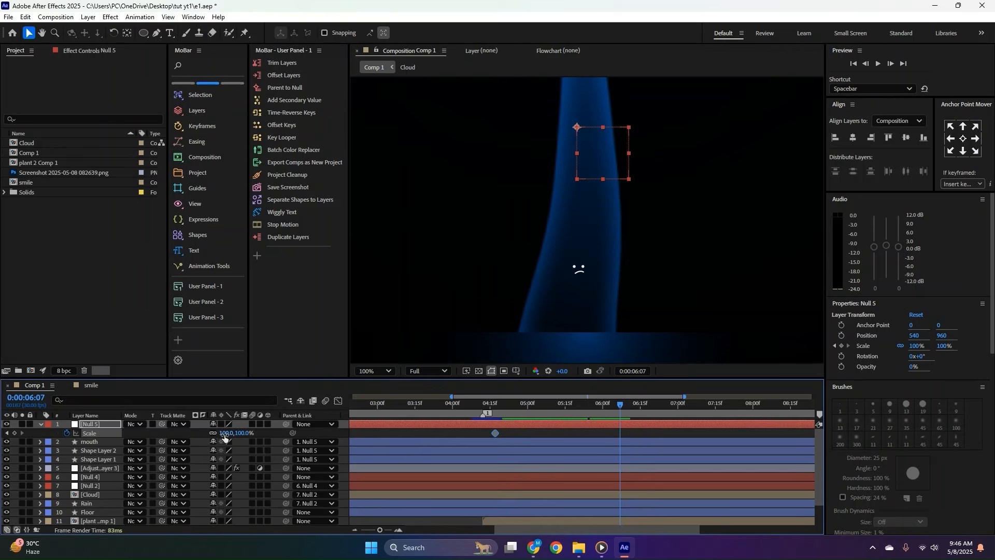
Try to scale Null 5 up to 201% at 0:00:06:07 and undo it.
drag(223, 433, 272, 433)
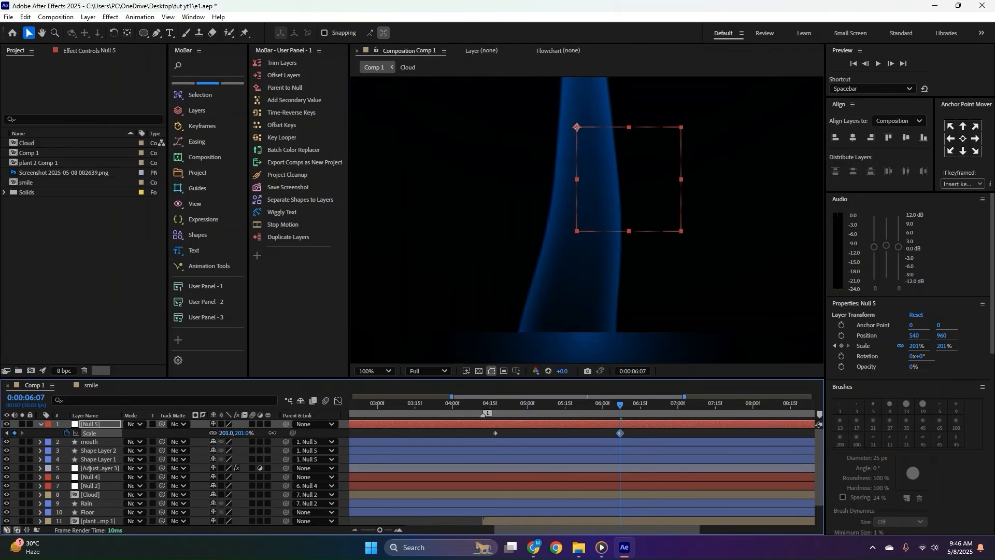
key(ctrl+z)
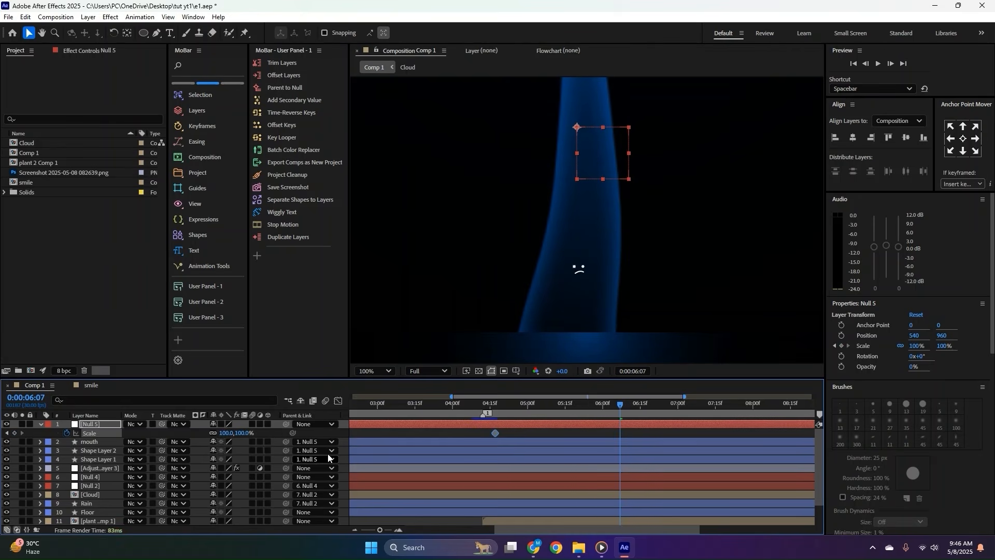
Move Null 5's anchor point to the middle of the face and keyframe its scale to 330% at 0:00:06:07.
click(127, 33)
drag(576, 127, 576, 269)
key(v)
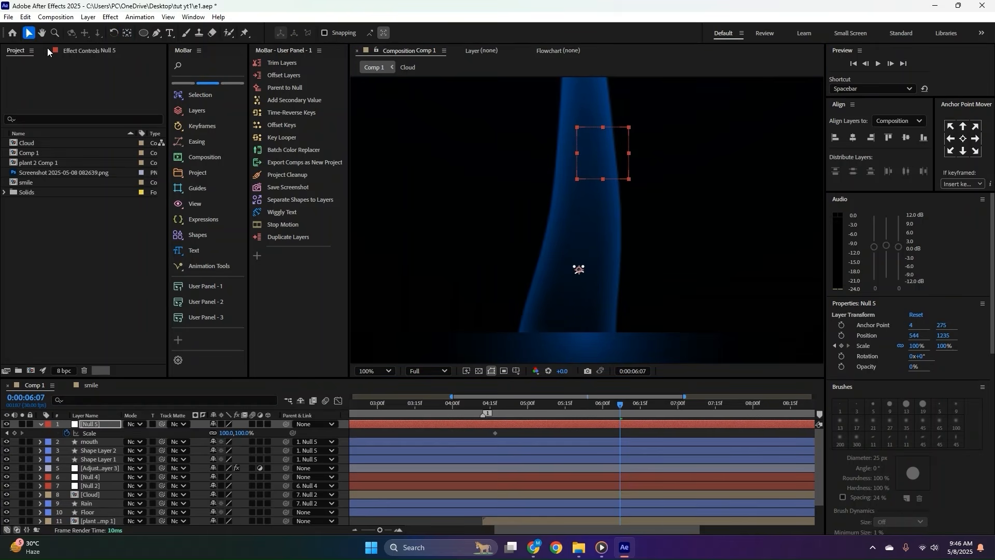
drag(230, 434, 351, 419)
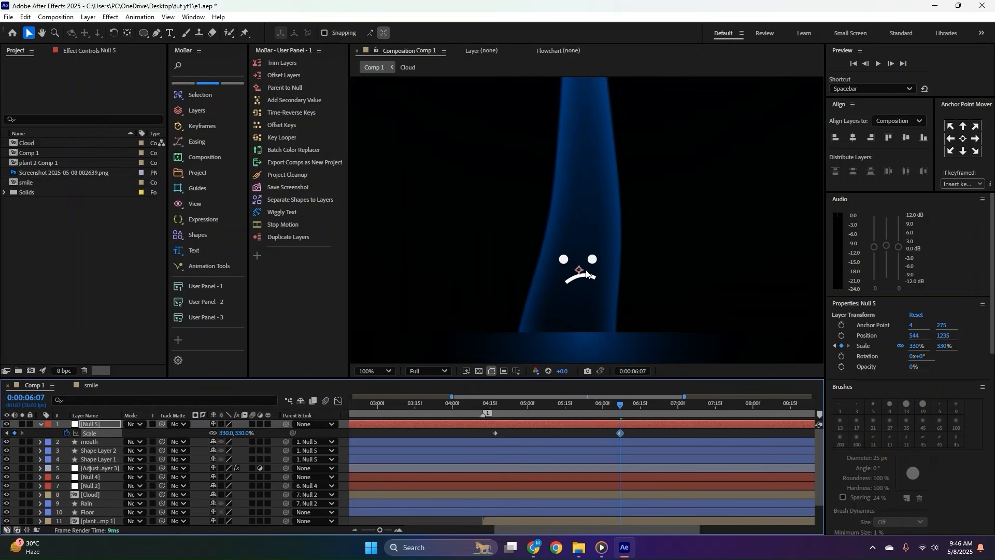
drag(581, 273, 582, 273)
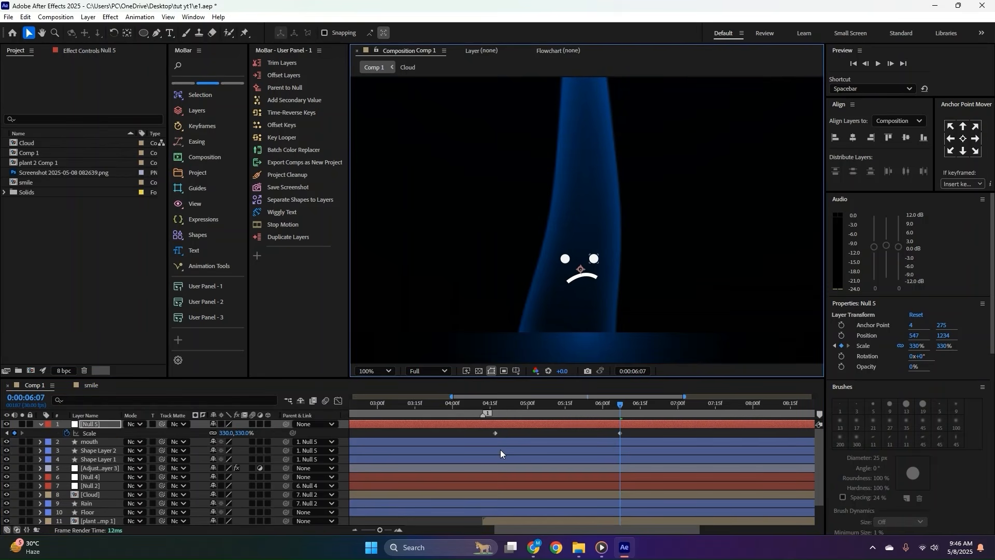
Keyframe Null 5's position at 0:00:04:17 and show its keyframed properties.
drag(491, 411, 495, 412)
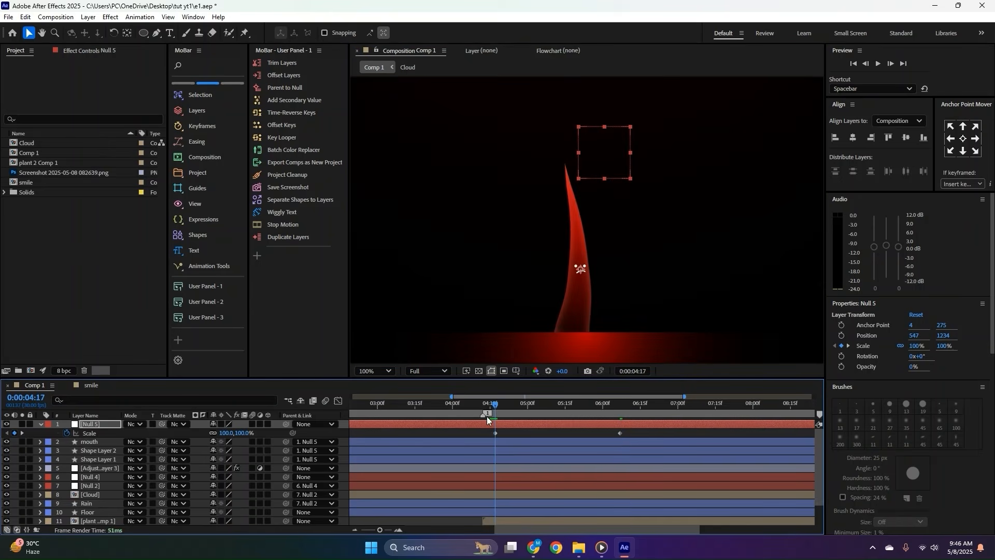
key(p)
key(u)
key(u)
click(533, 432)
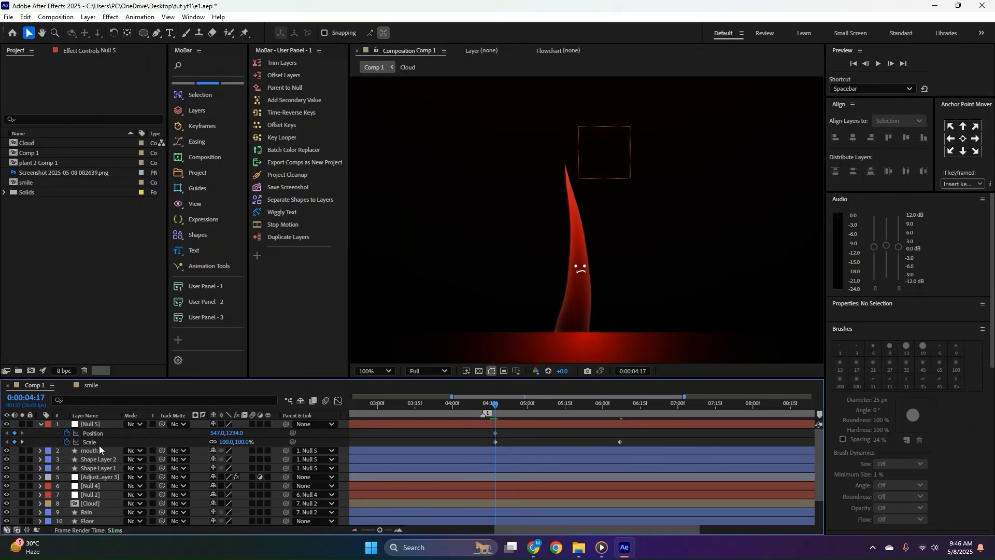
At 0:00:06:07, move Null 5 up the trunk to position 560, 957.
click(23, 442)
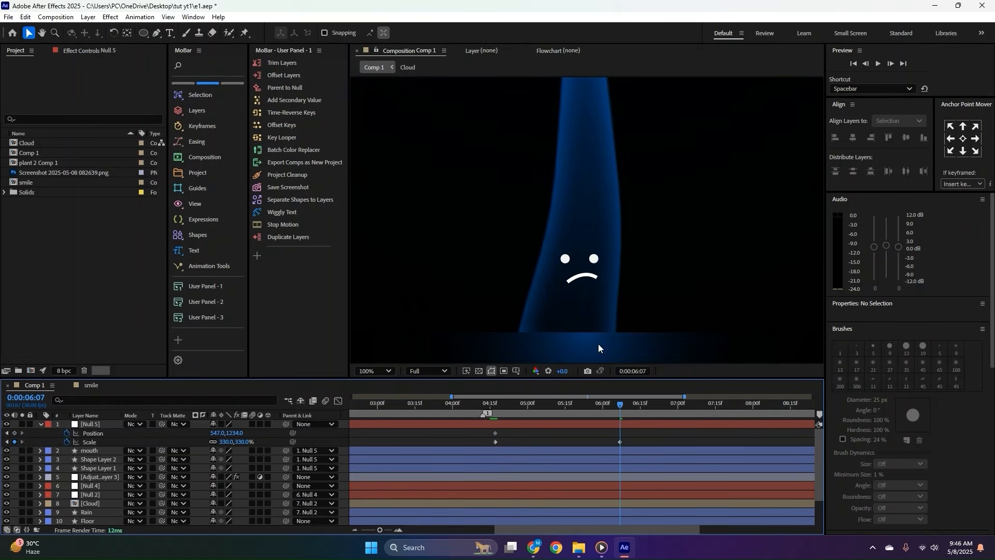
drag(580, 269, 578, 321)
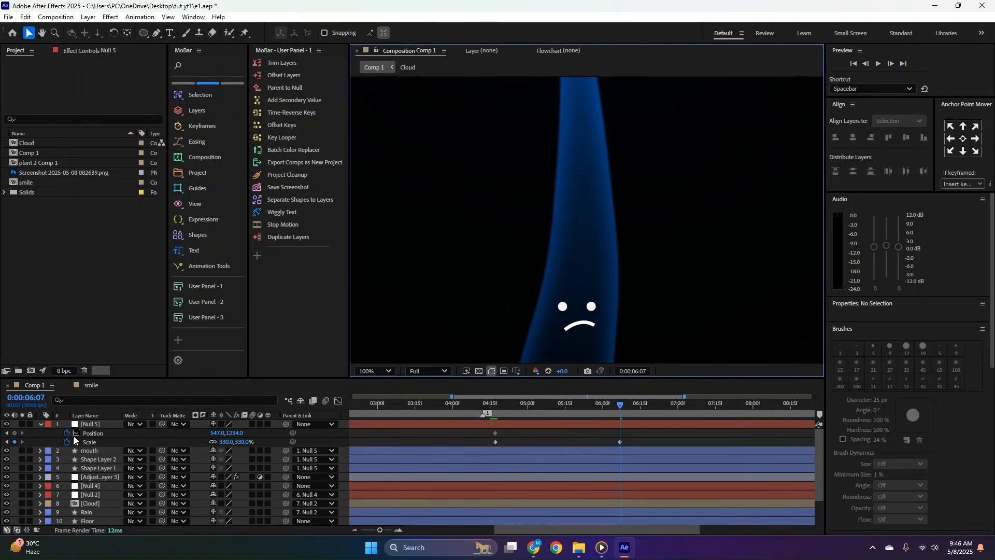
drag(240, 433, 98, 432)
drag(578, 174, 583, 177)
Add a point halfway along Null 5's motion path and shift it slightly right to follow the trunk's bend.
click(157, 33)
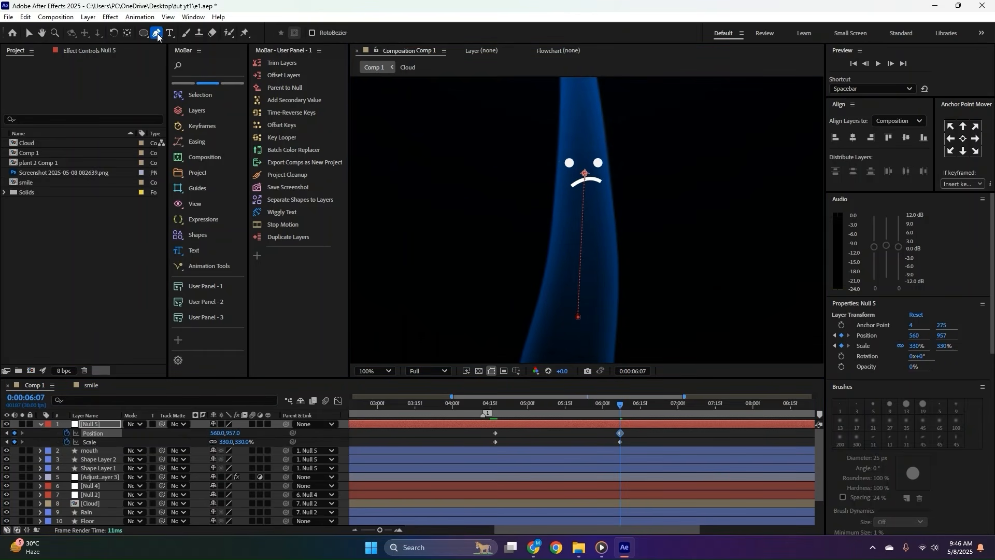
click(581, 247)
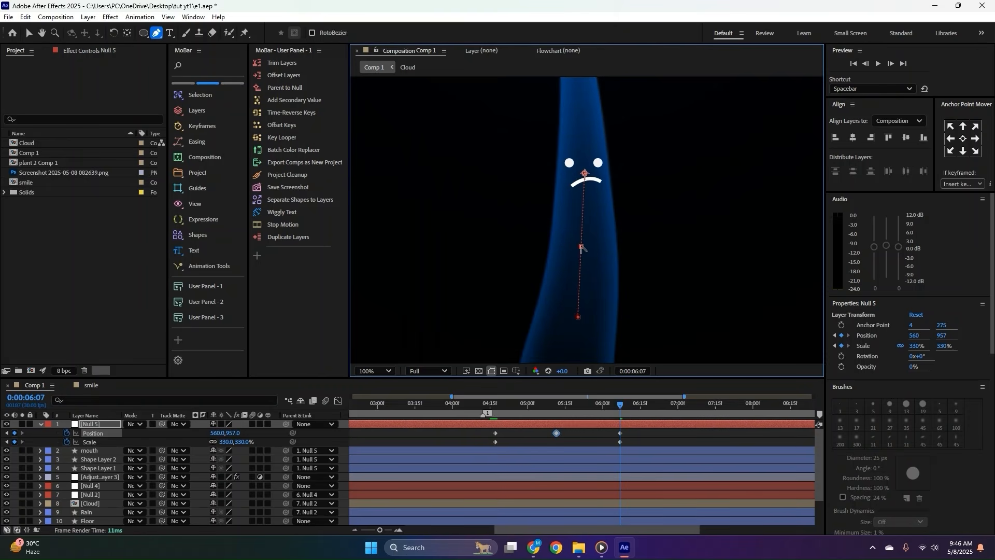
click(33, 34)
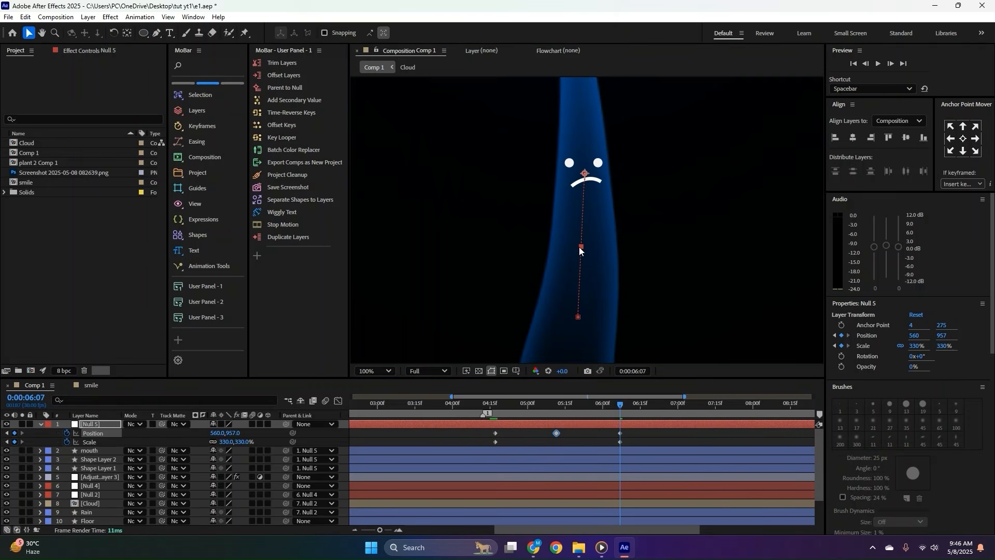
drag(579, 247, 588, 246)
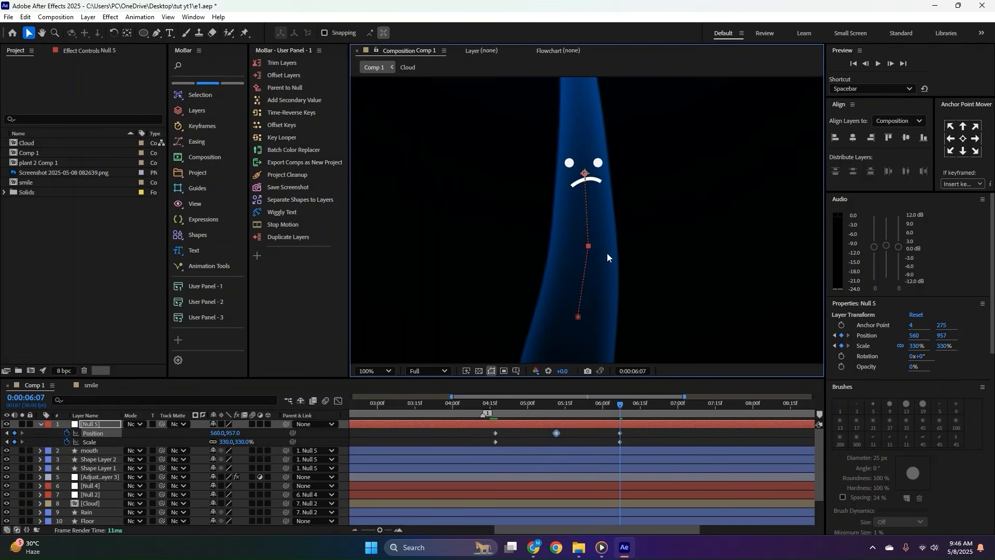
Convert the motion path's middle point to a smooth curve with longer handles and preview the animation from 0:00:04:08.
drag(158, 34, 192, 67)
click(589, 248)
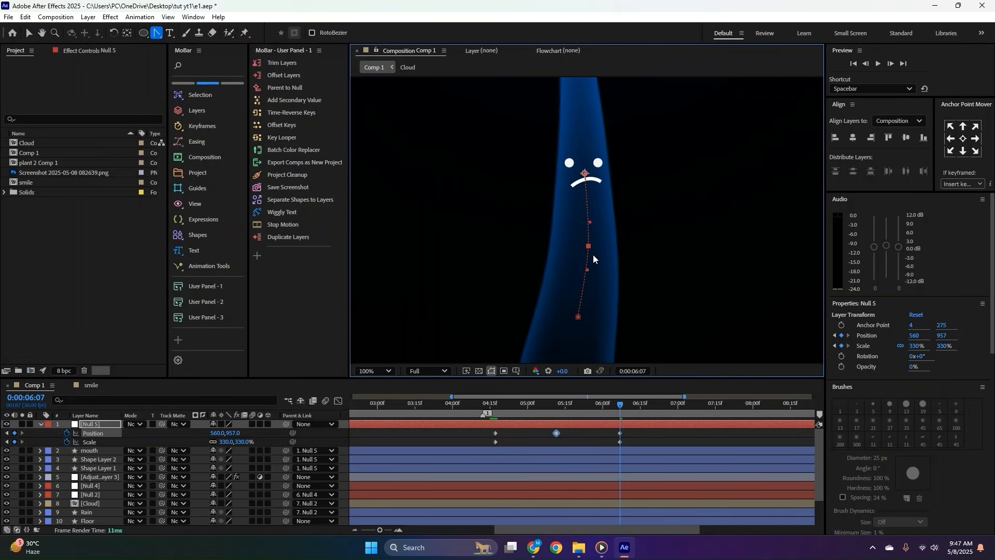
drag(587, 270, 587, 276)
drag(589, 222, 591, 210)
click(29, 32)
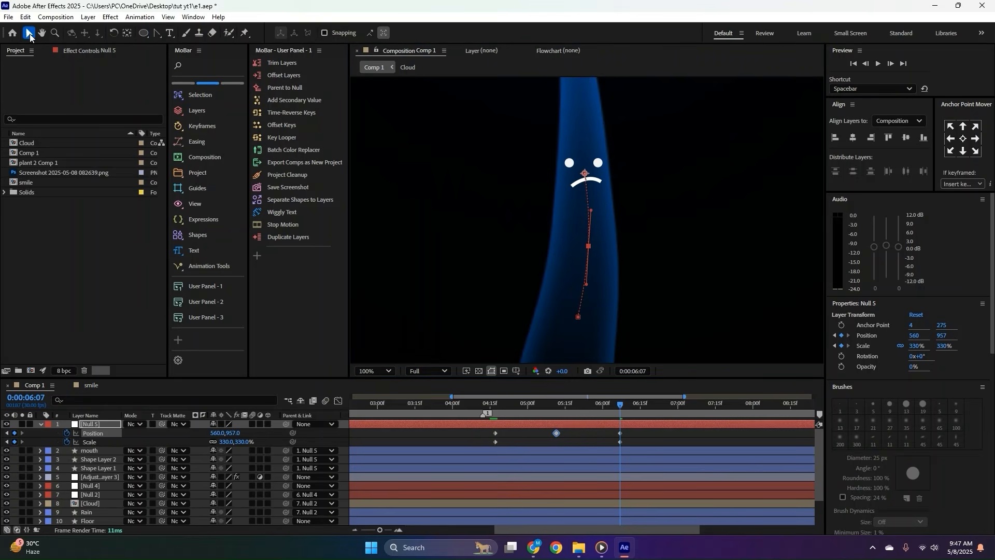
scroll(651, 199, down, 2)
click(577, 407)
drag(577, 408, 472, 409)
key(space)
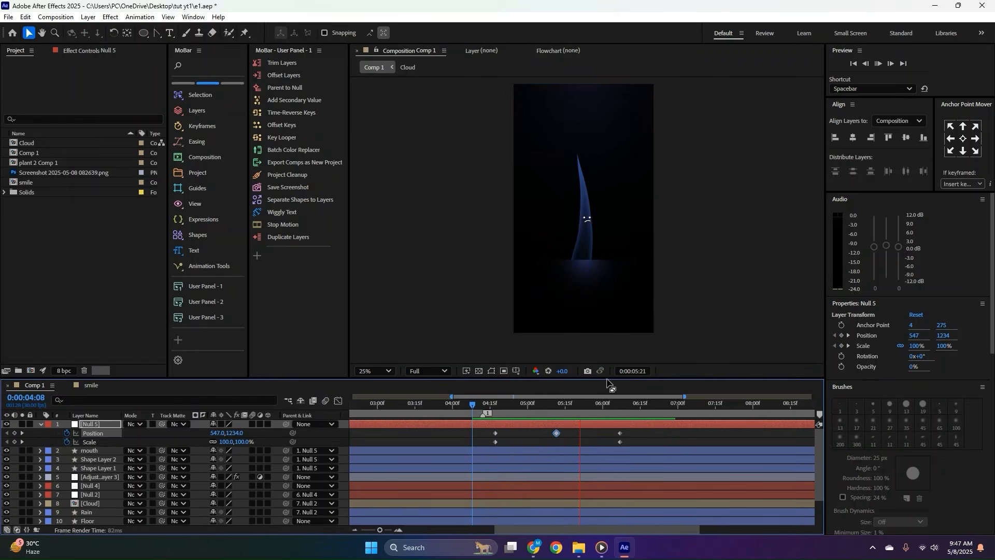
Apply Easy Ease to all of Null 5's position and scale keyframes and rove the middle position keyframe across time.
drag(626, 430, 458, 441)
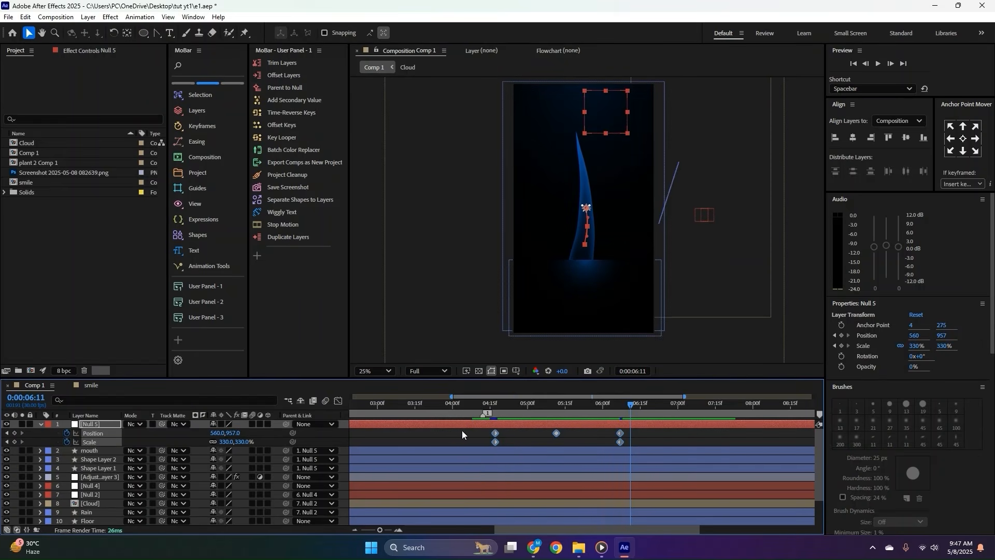
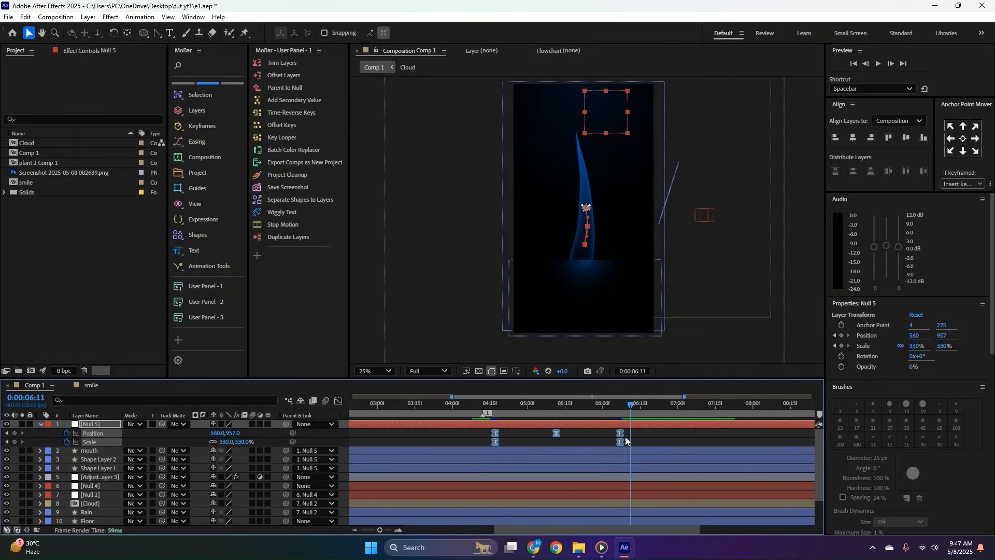
right_click(494, 432)
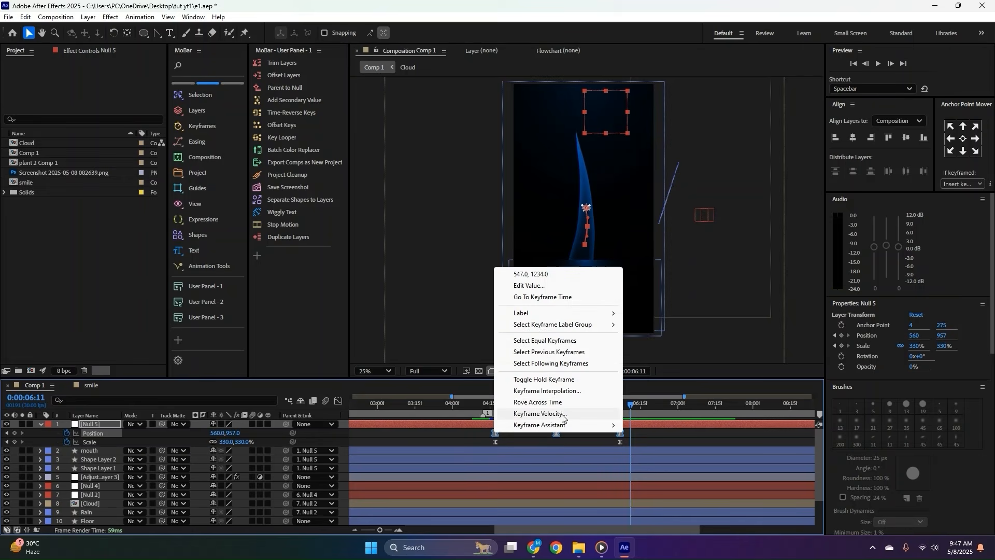
click(537, 402)
In the speed graph, set Null 5's ease influence to about 69% at the starting keyframes and about 84% at the ending ones.
drag(629, 439, 456, 431)
click(339, 400)
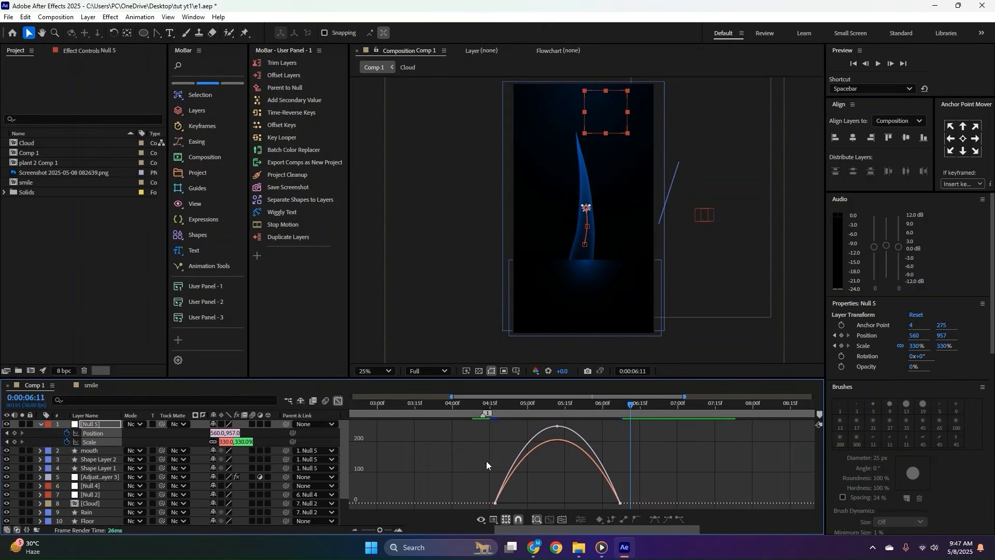
drag(477, 477, 540, 502)
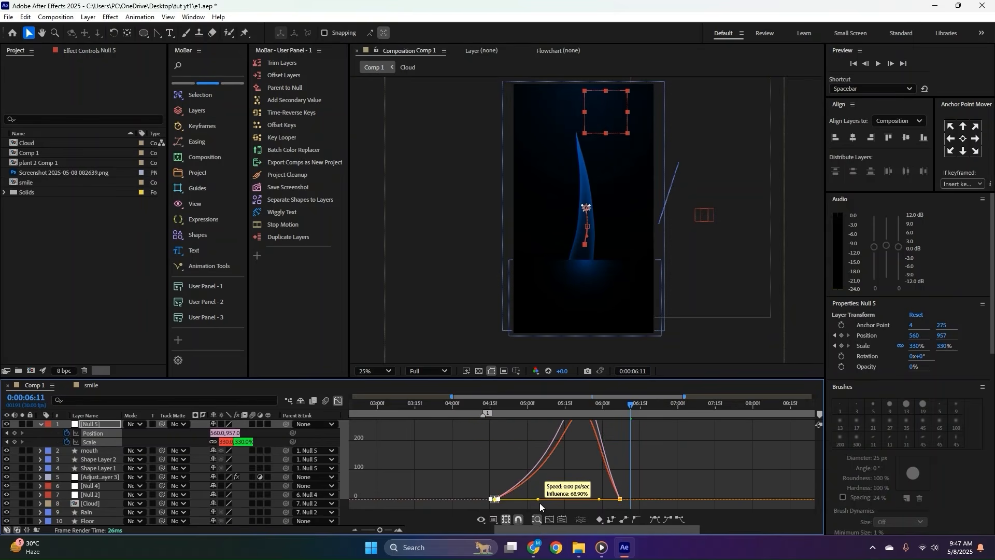
drag(667, 482, 586, 505)
drag(600, 502, 565, 500)
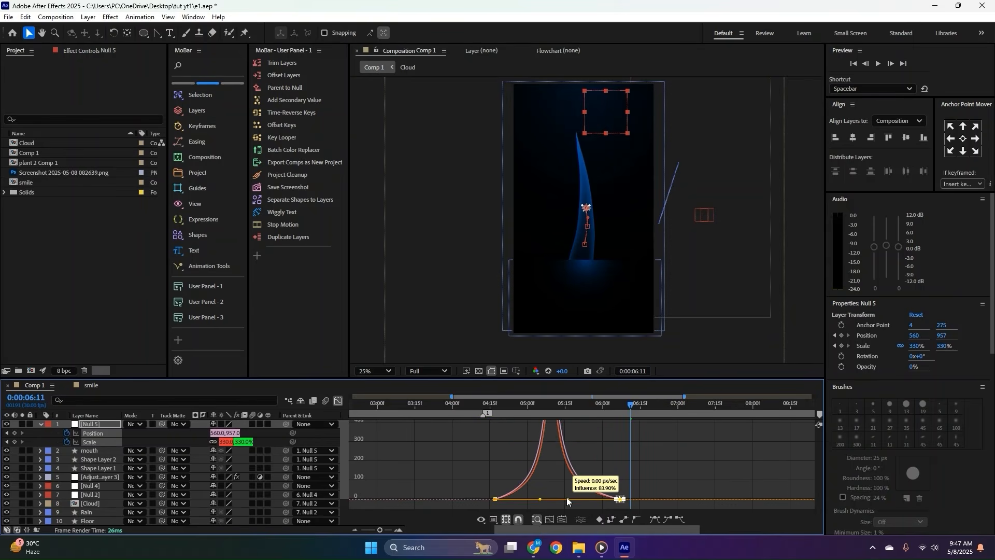
Preview the face animation and shorten the incoming ease handles of Null 5's ending keyframes.
click(480, 402)
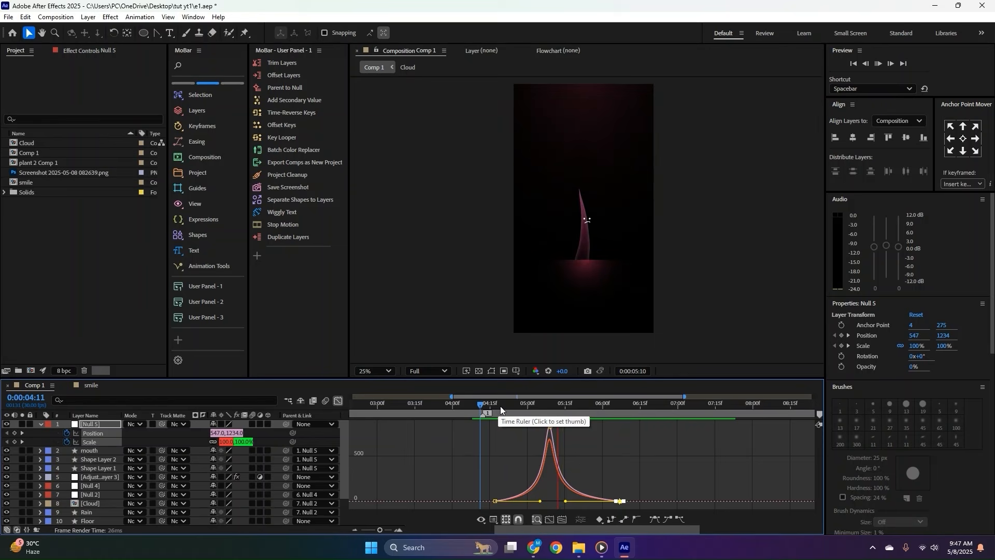
key(space)
drag(556, 496, 633, 511)
drag(564, 500, 577, 501)
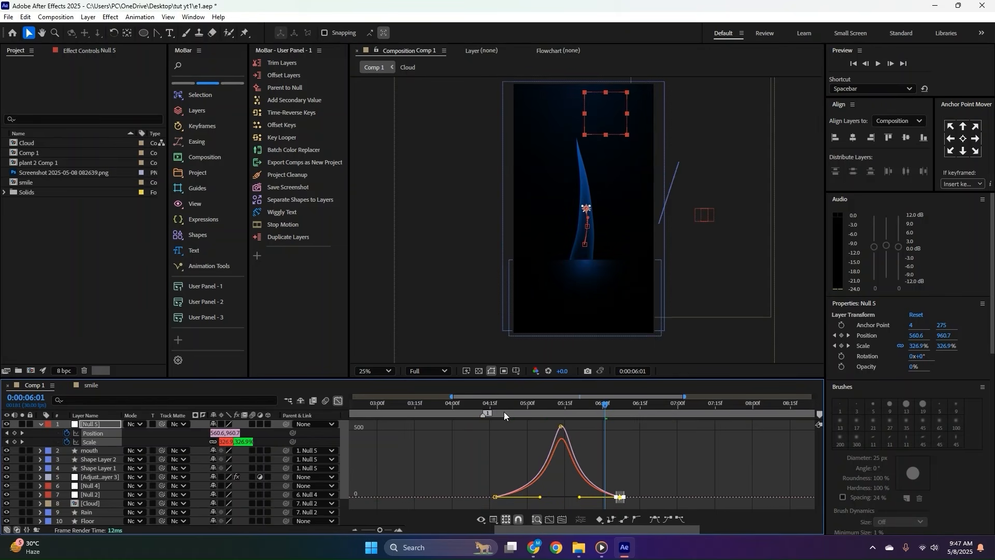
Replay the face's growth, reduce the ending keyframes' ease influence further so the speed peak comes later, and preview it again.
click(496, 397)
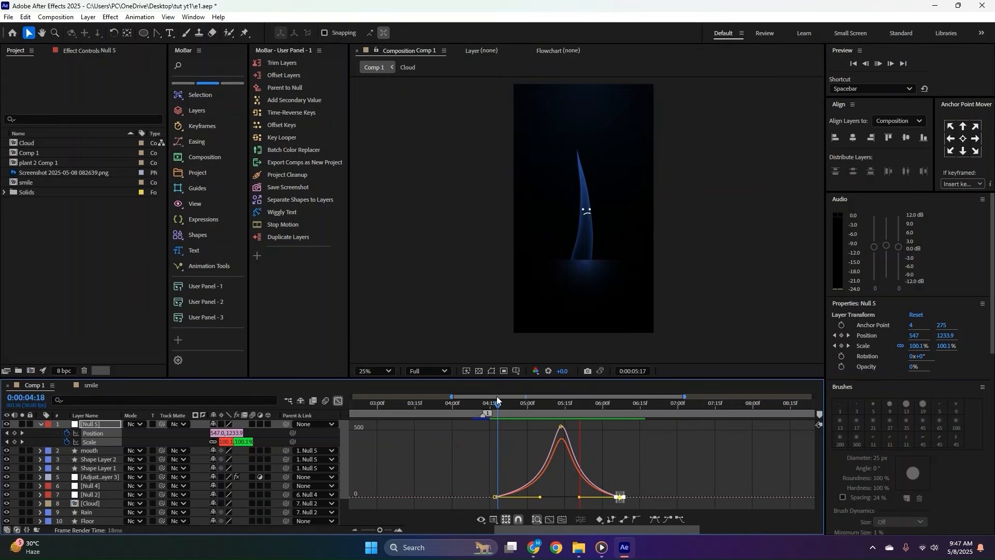
key(space)
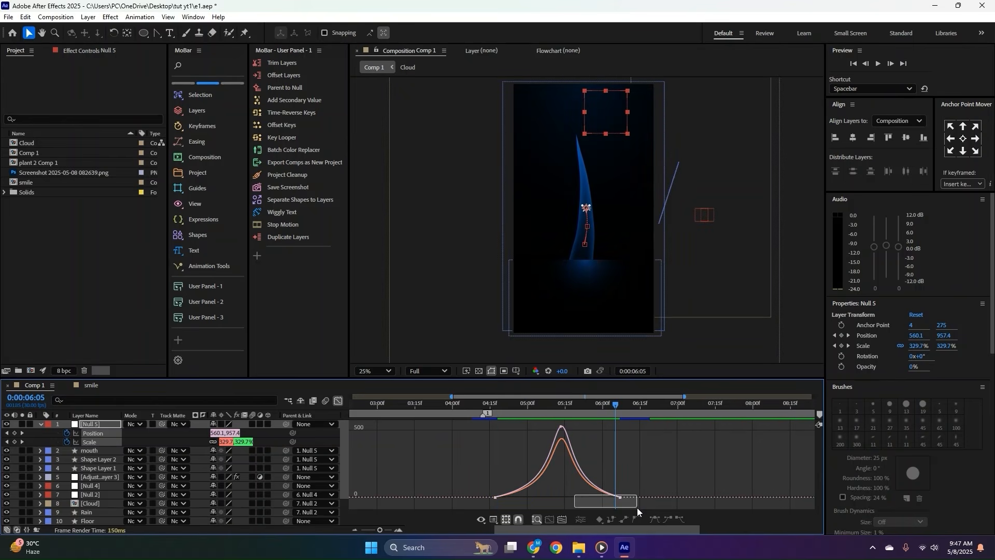
drag(578, 498, 595, 499)
click(487, 403)
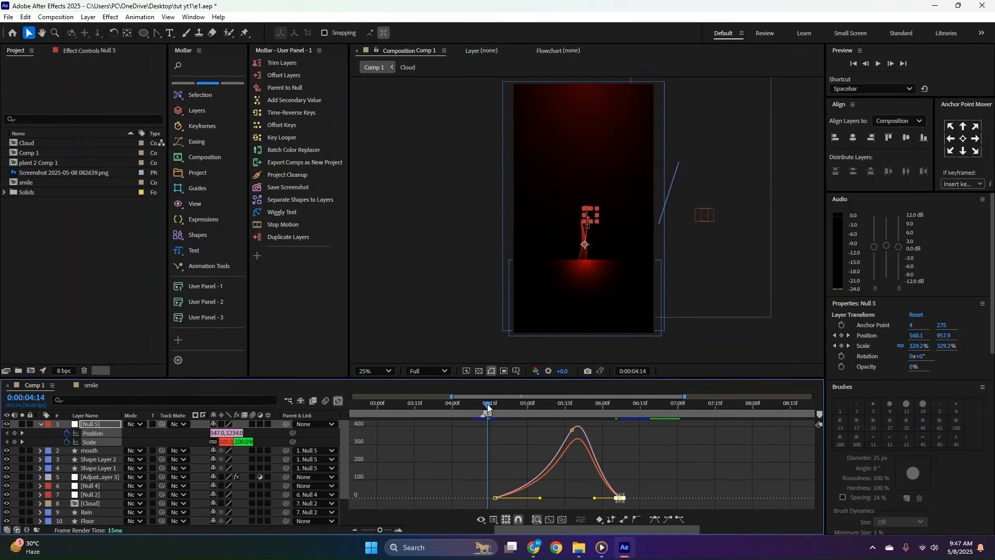
key(space)
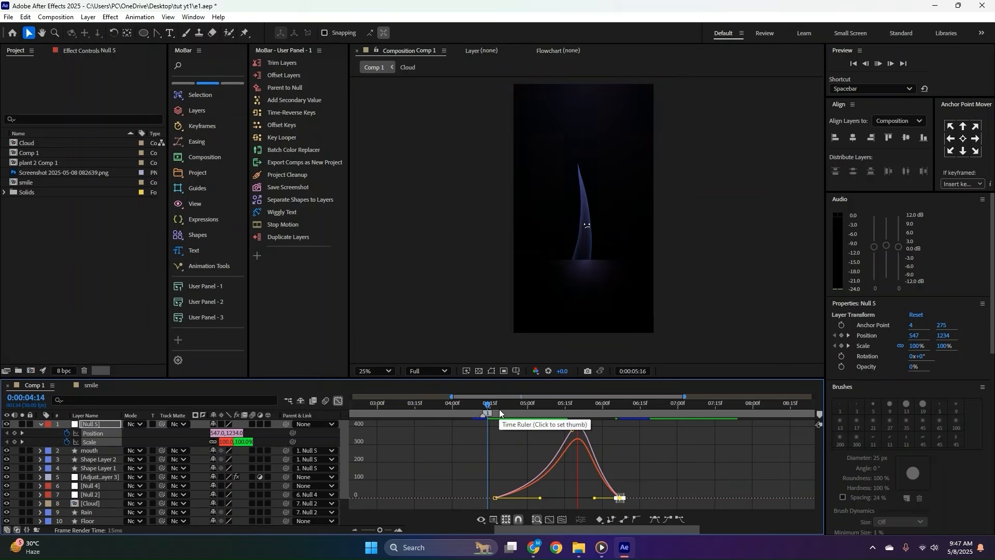
Lengthen the incoming ease of Null 5's ending keyframes and the outgoing ease of its starting ones, previewing the face's growth after each change.
key(space)
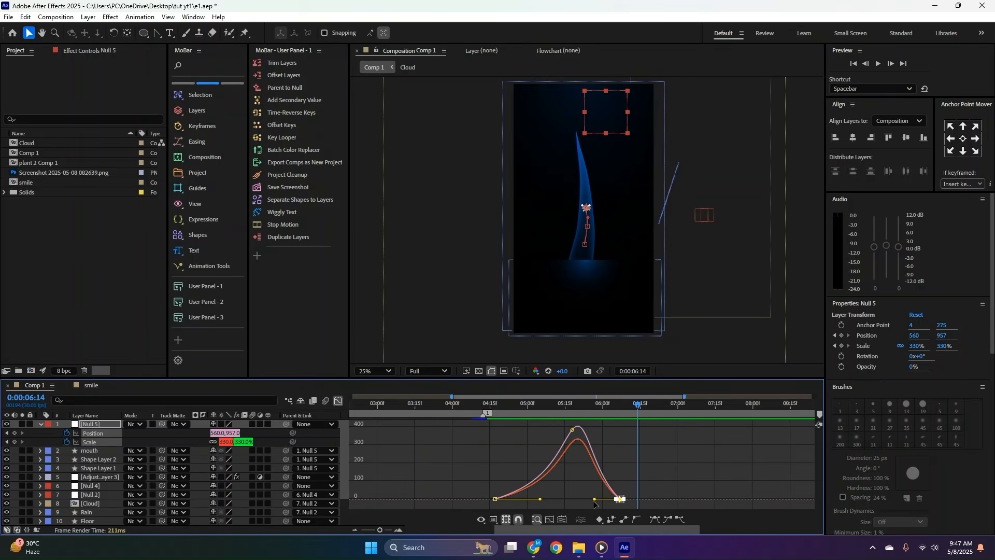
drag(593, 499, 532, 499)
click(481, 405)
key(space)
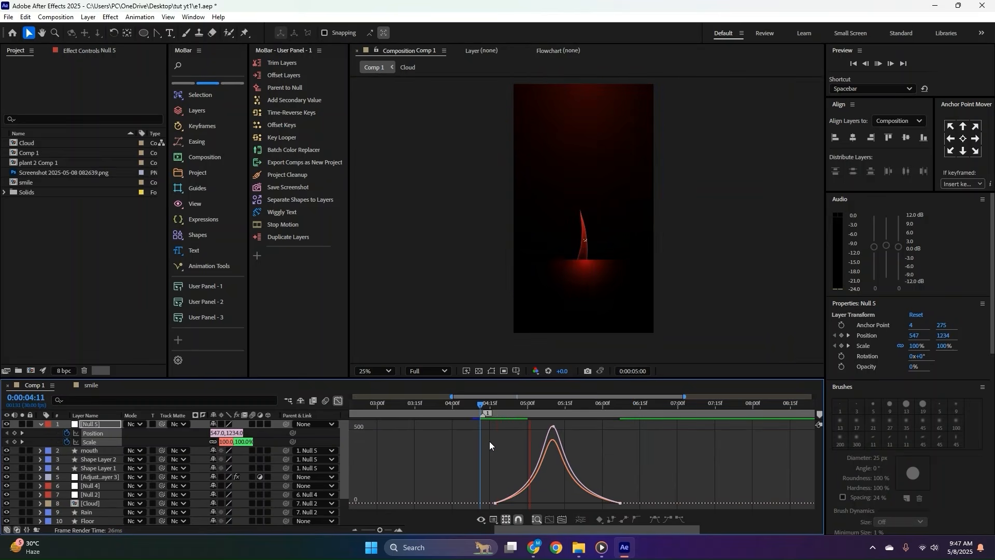
key(space)
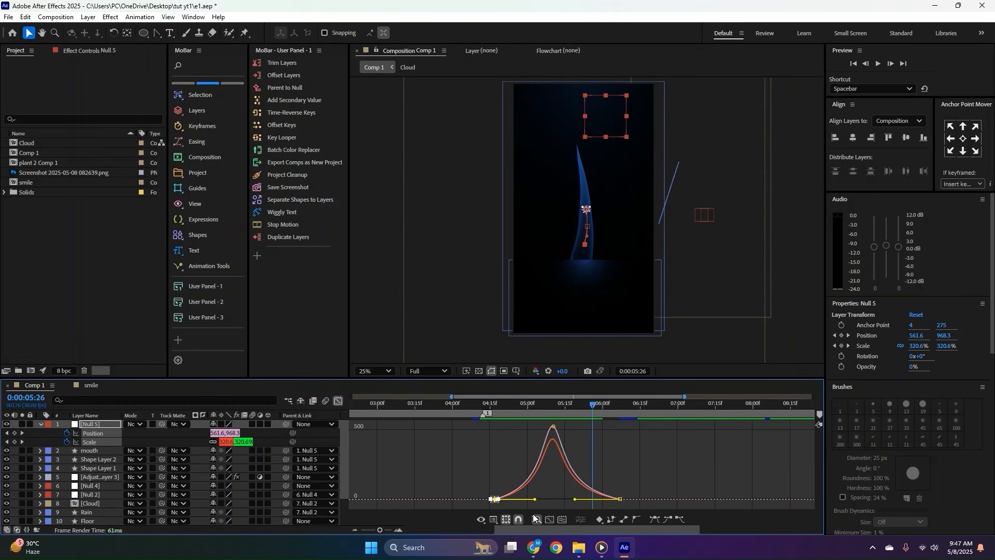
drag(534, 501, 542, 501)
click(484, 409)
key(space)
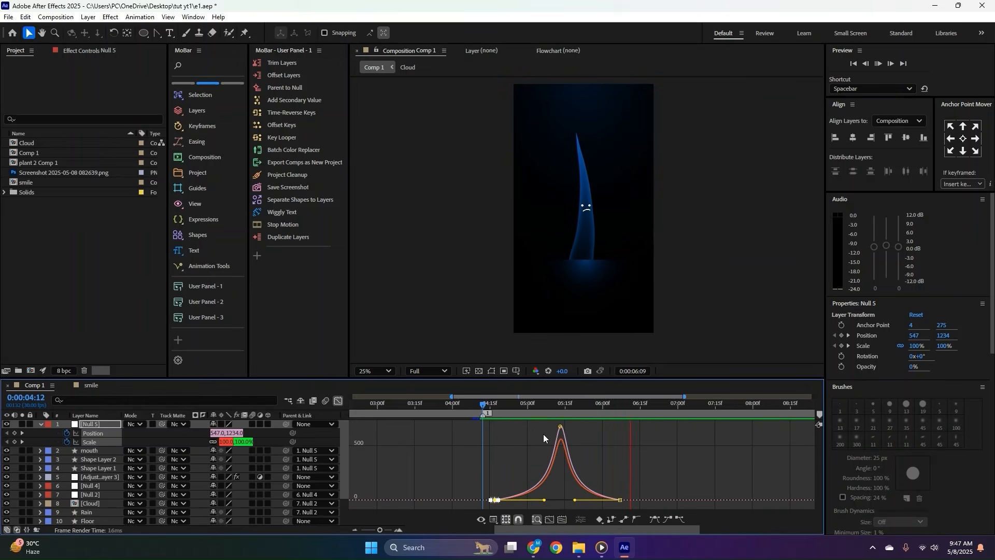
Slightly shorten the incoming ease handles of Null 5's ending keyframes and preview the face's growth from about 0:00:04:14.
click(630, 411)
drag(630, 411, 570, 405)
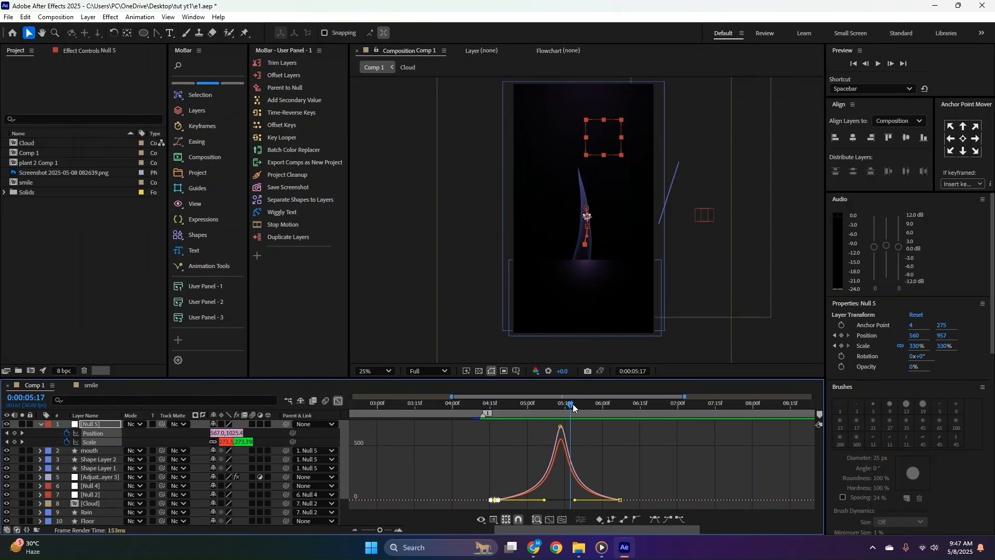
scroll(580, 225, up, 2)
drag(575, 500, 582, 495)
key(space)
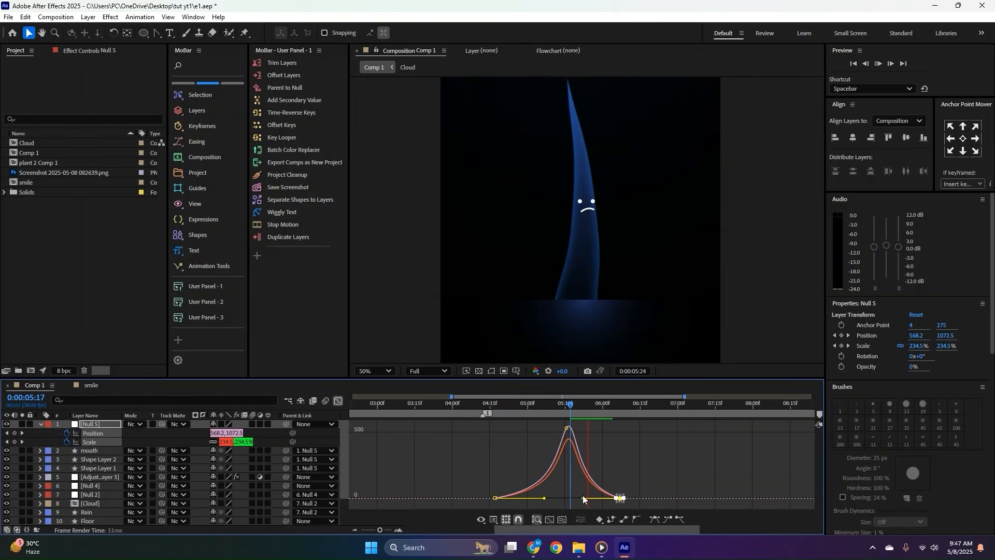
click(487, 407)
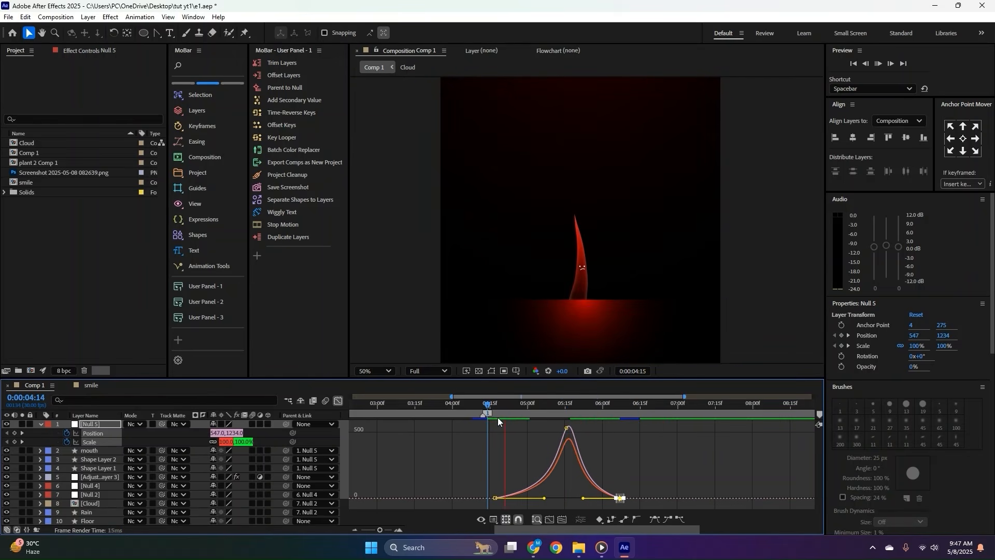
key(space)
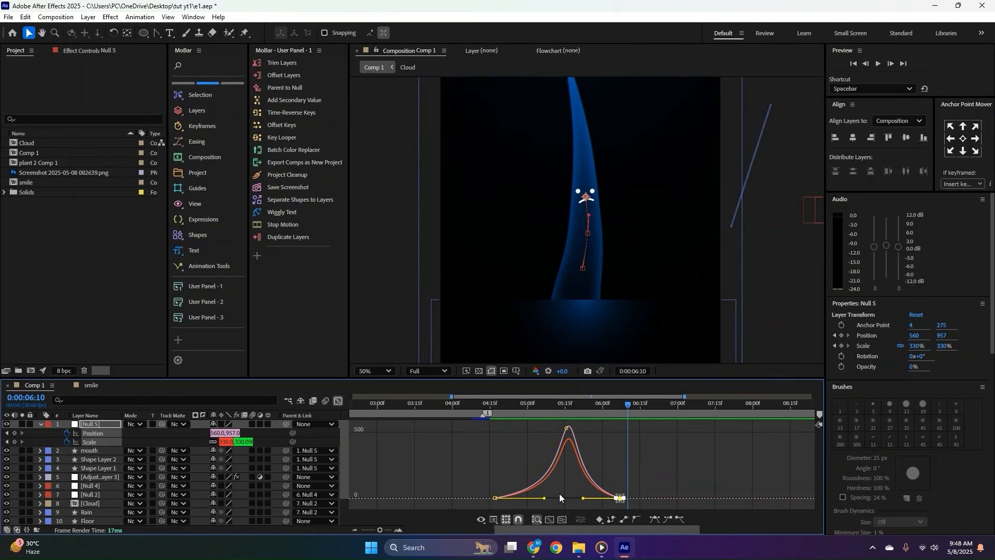
Try a shorter outgoing ease on Null 5's starting keyframes and preview the face's growth with it.
drag(482, 485, 526, 499)
click(495, 406)
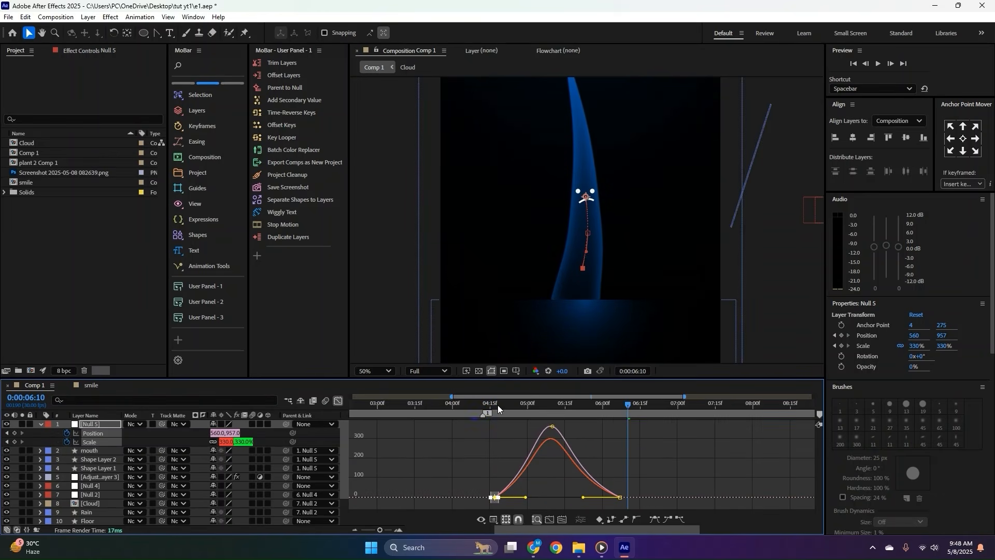
key(space)
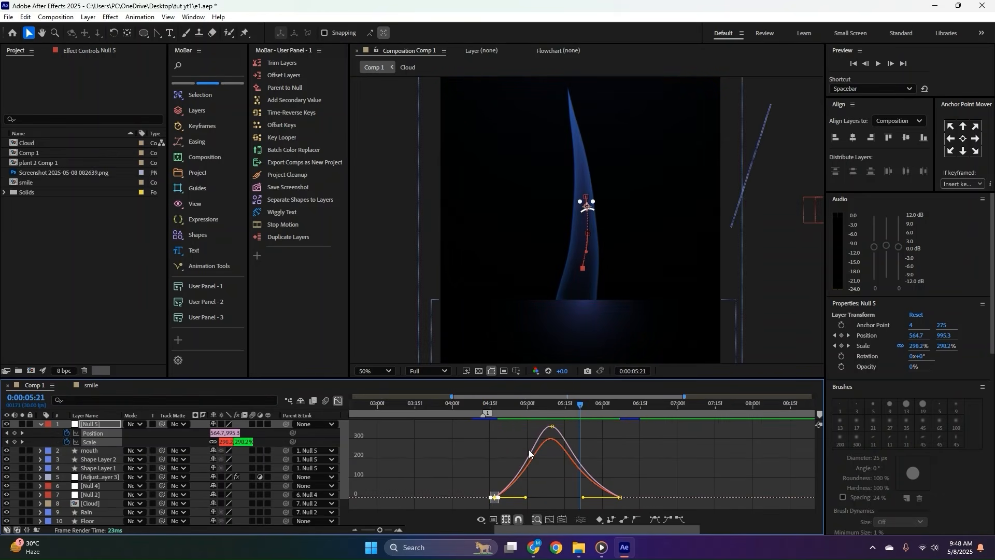
Replay the face's growth with the previous easing restored and close the speed graph to return to the keyframe view.
click(508, 405)
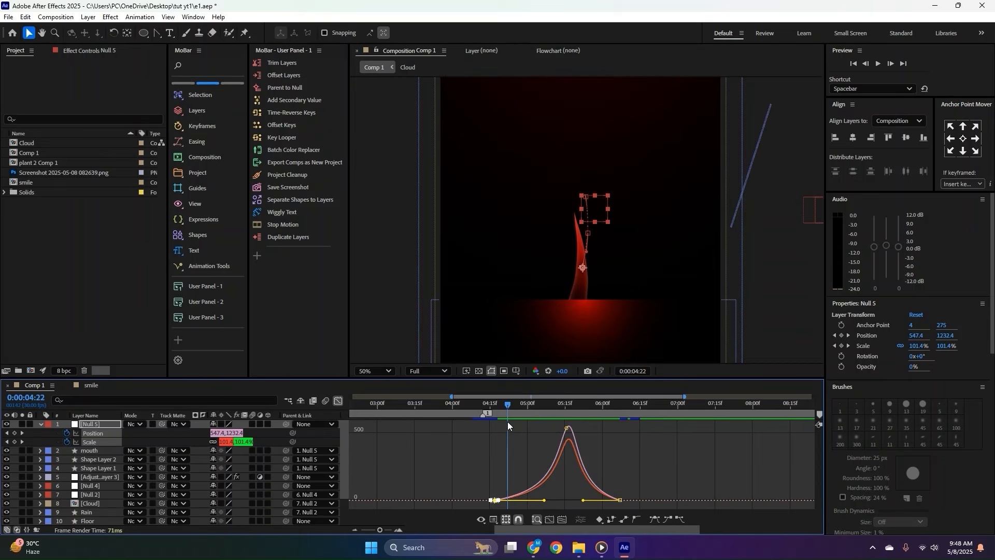
click(495, 445)
key(space)
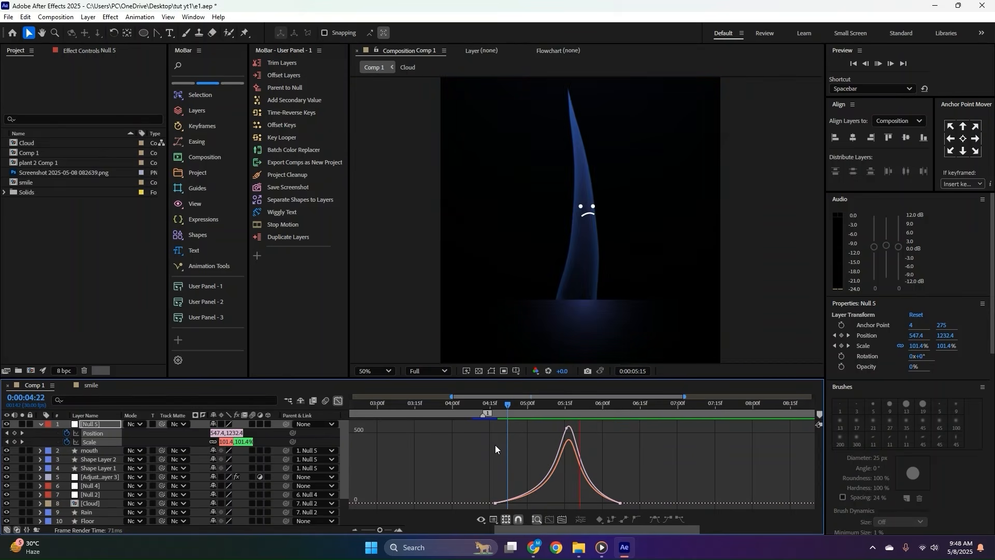
key(space)
click(339, 401)
scroll(561, 212, down, 2)
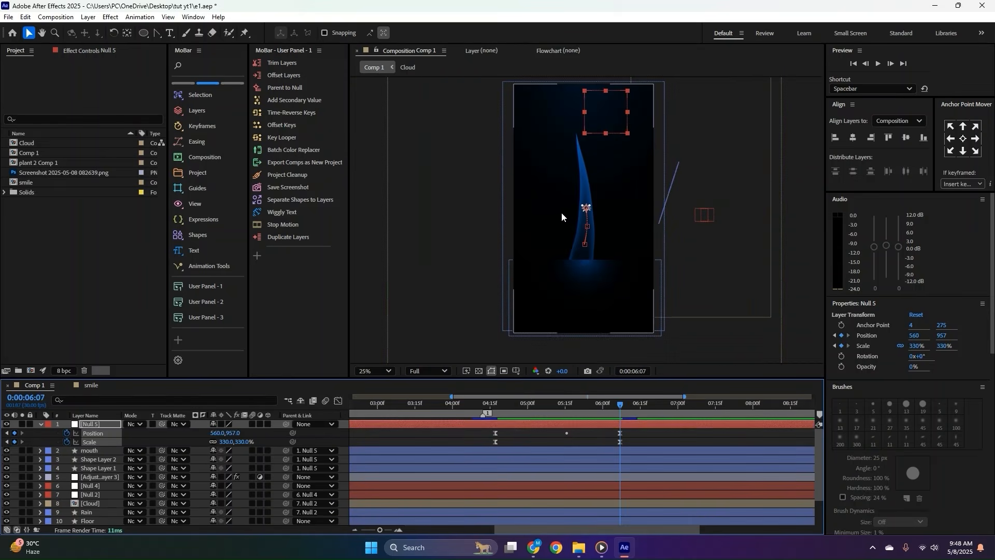
Deselect Null 5, replay the plant and face growth, and examine the enlarged face up close.
click(458, 272)
drag(550, 405, 490, 420)
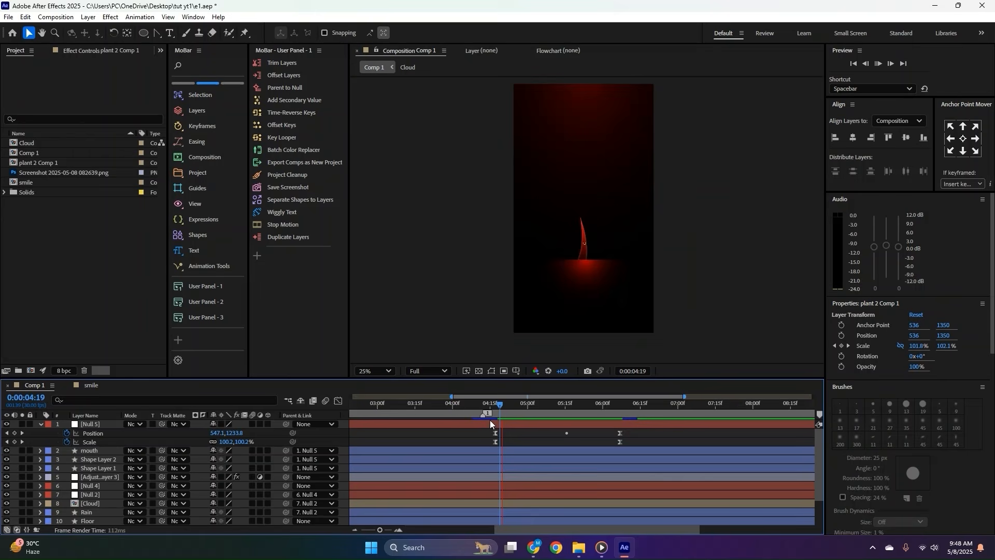
key(space)
scroll(580, 215, up, 4)
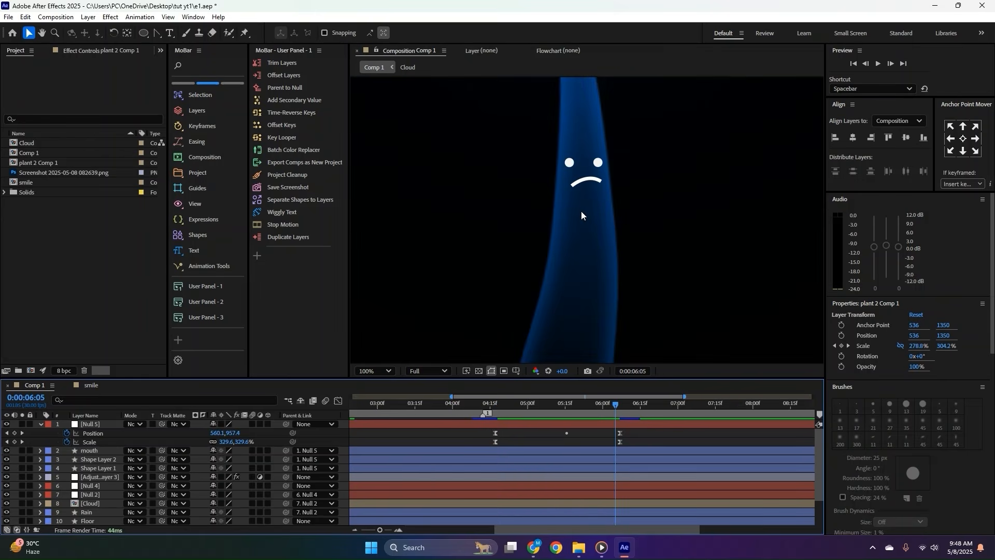
drag(587, 188, 578, 220)
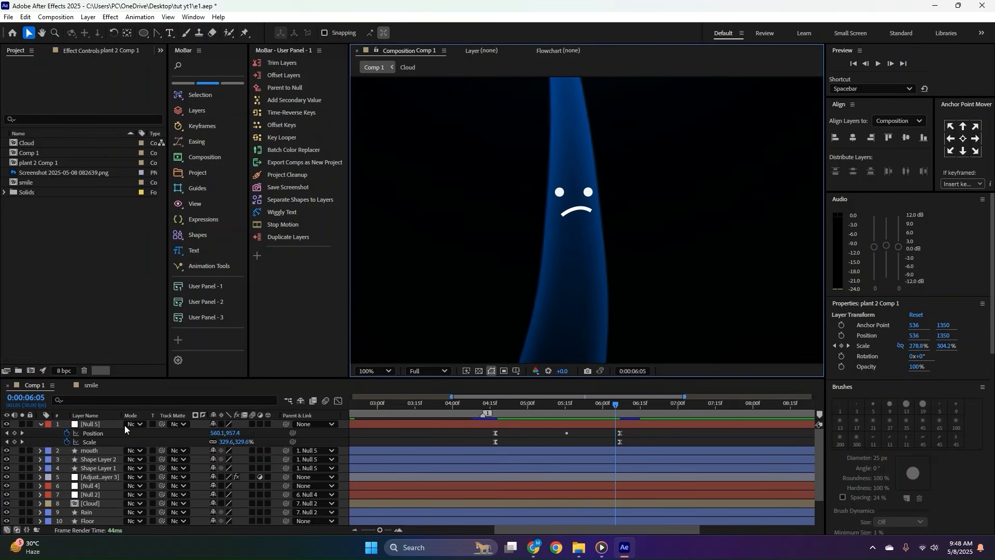
Add a path keyframe to the mouth layer's Shape 1 at 0:00:04:29 to hold the frown.
click(89, 450)
scroll(585, 199, up, 4)
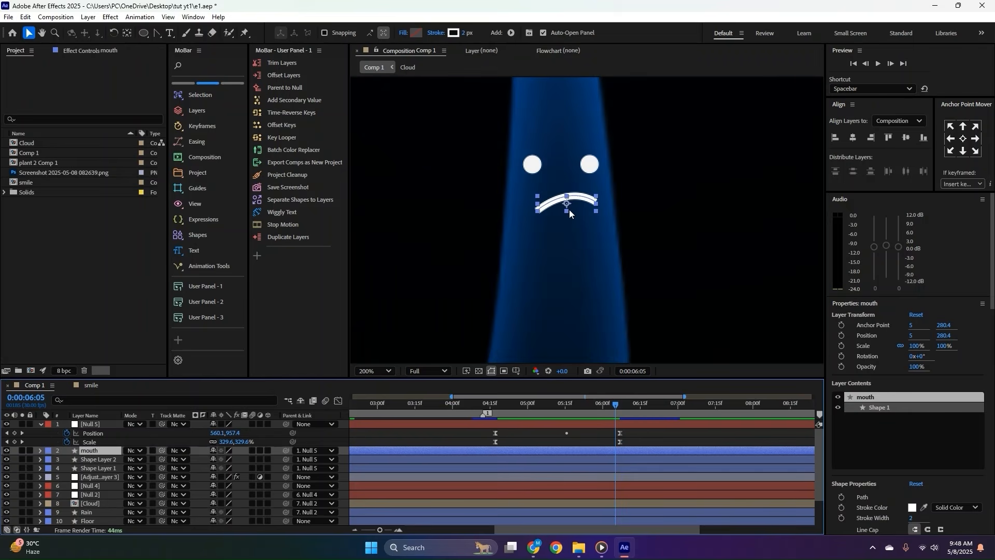
key(g)
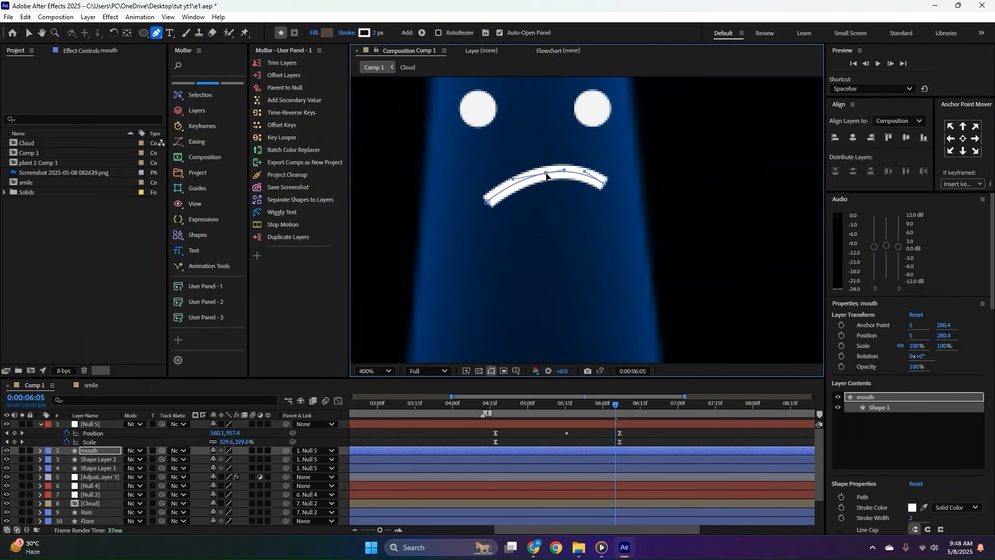
drag(614, 409, 534, 406)
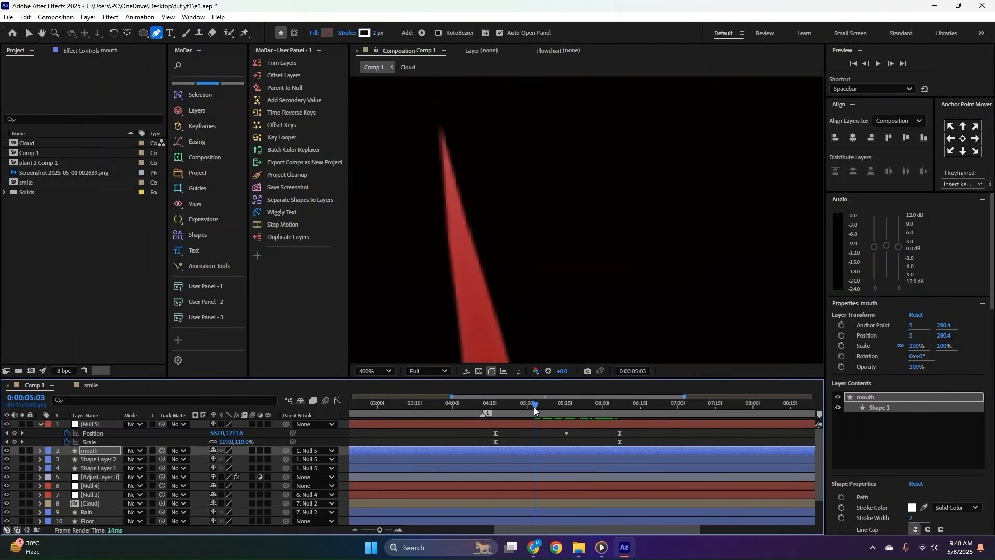
scroll(550, 126, down, 2)
drag(582, 316, 594, 145)
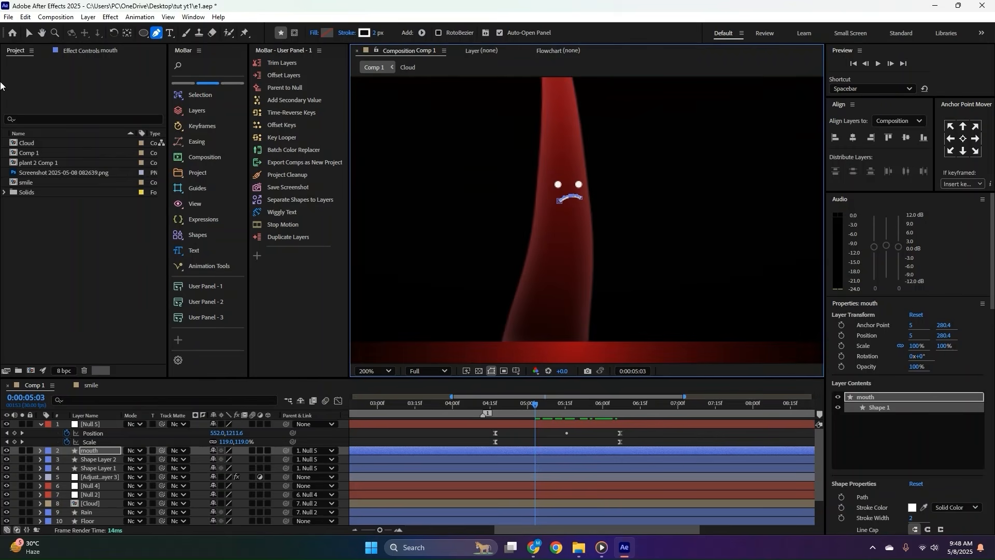
click(29, 36)
drag(564, 196, 566, 217)
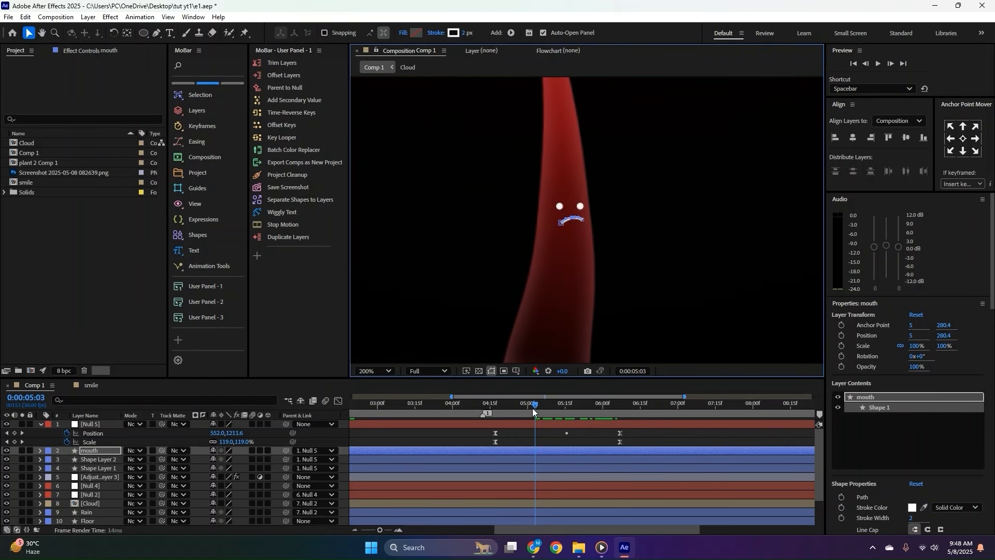
drag(533, 408, 525, 406)
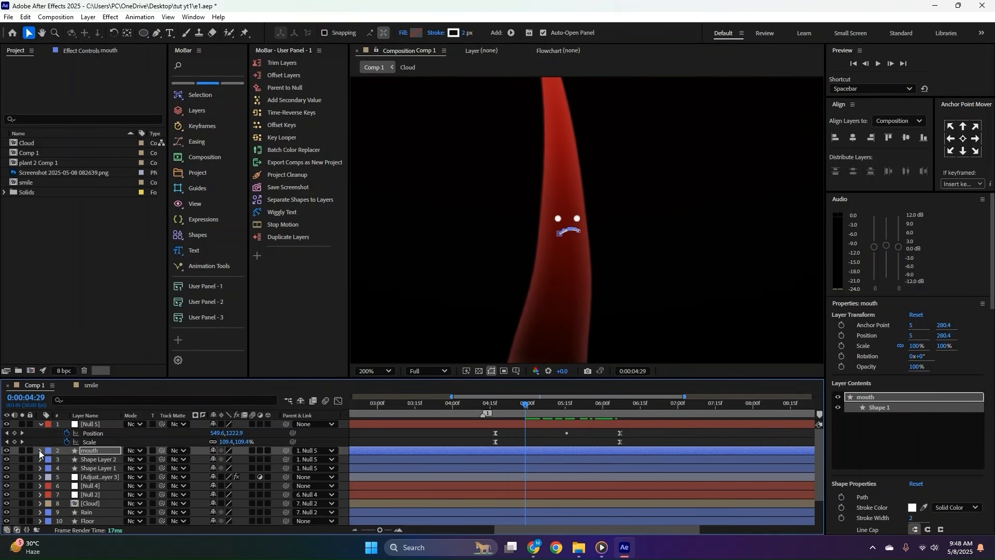
click(40, 450)
click(58, 468)
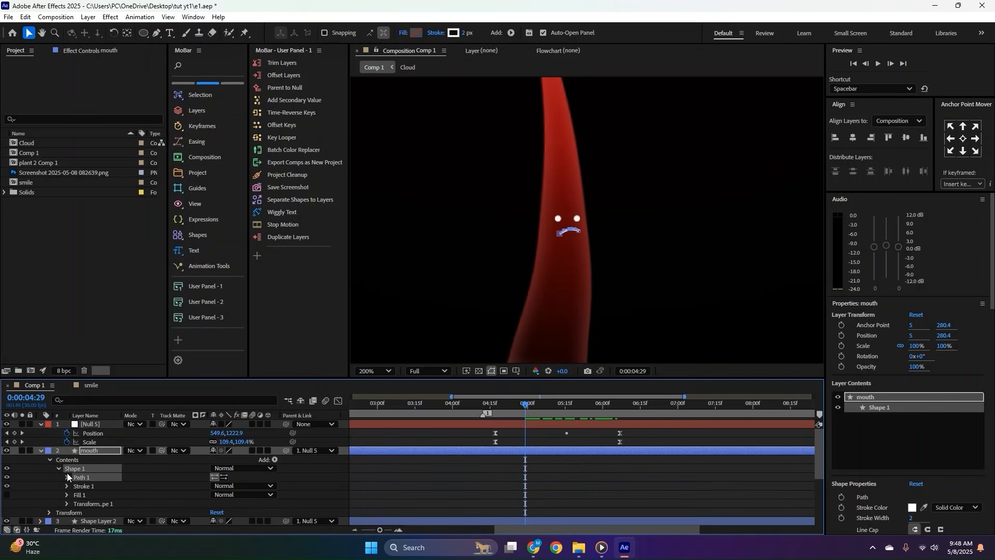
click(66, 477)
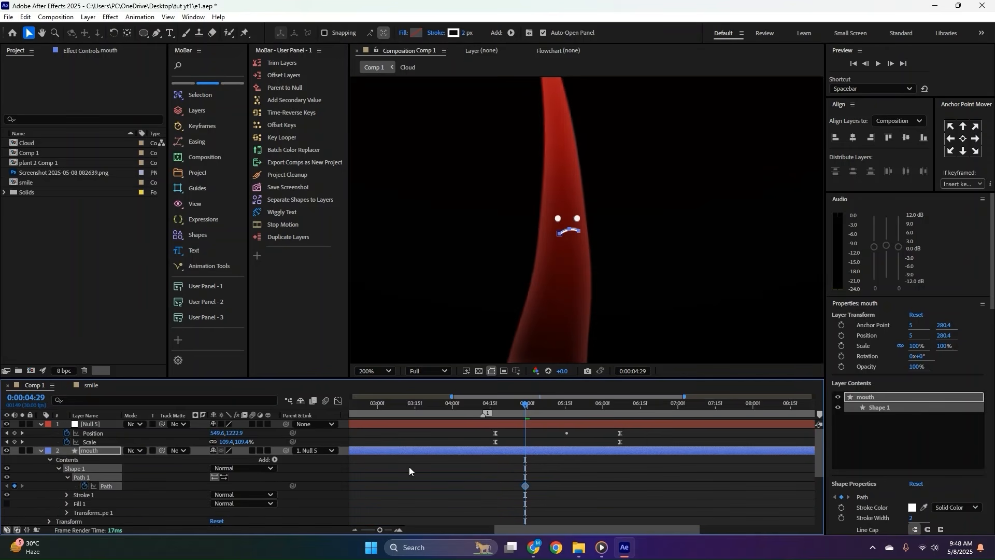
At 0:00:06:07, reshape the mouth path with the Pen tool from a frown into an upward-curving smile.
drag(524, 412, 620, 422)
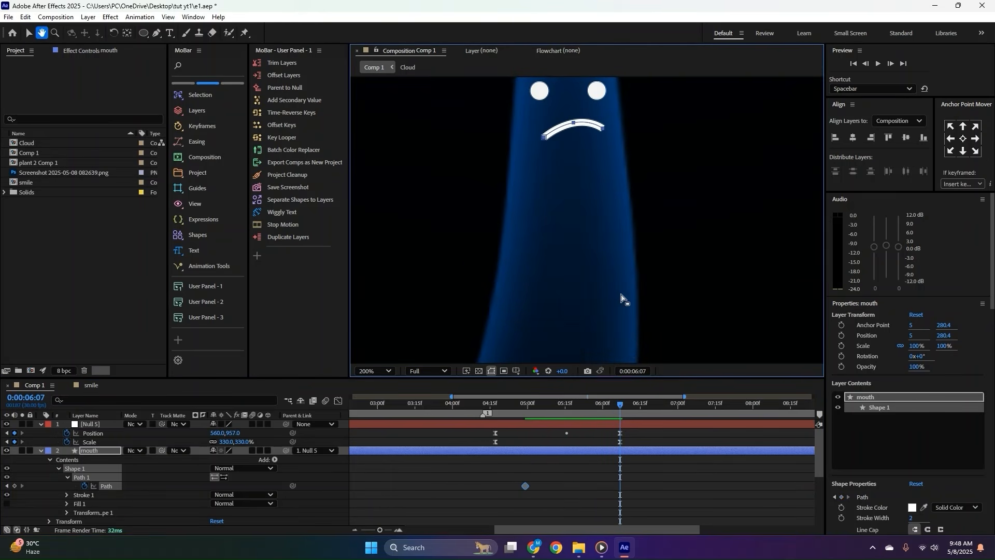
drag(572, 124, 580, 137)
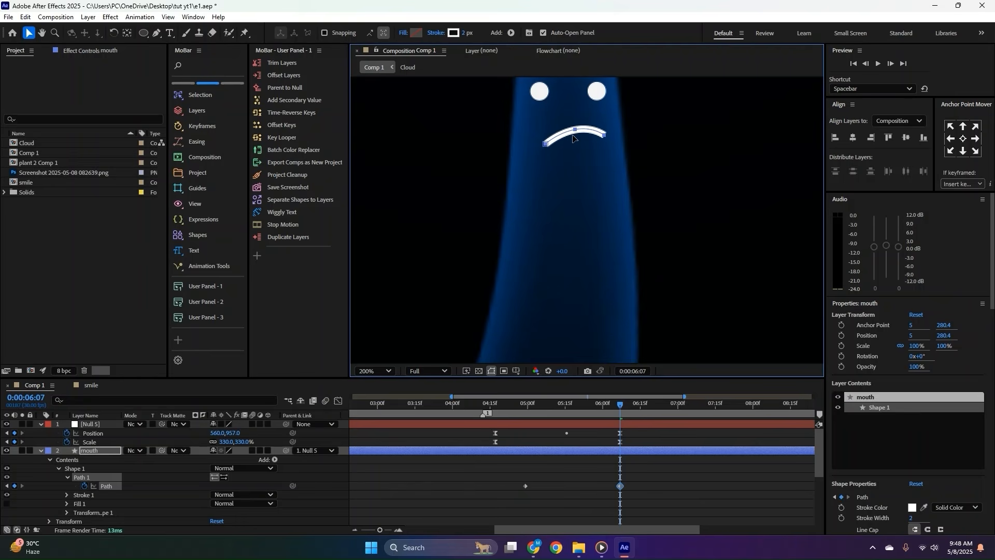
key(ctrl+z)
click(156, 33)
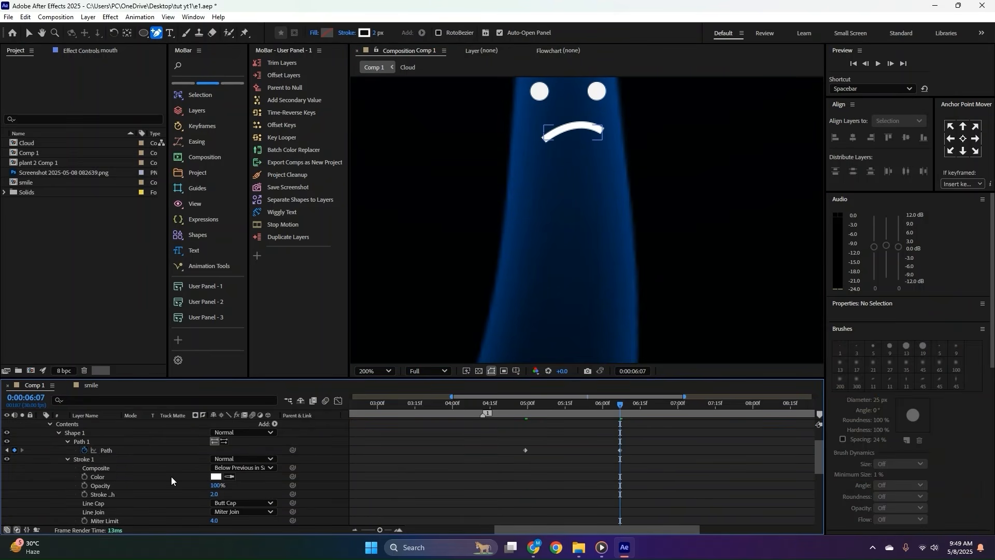
scroll(151, 474, up, 2)
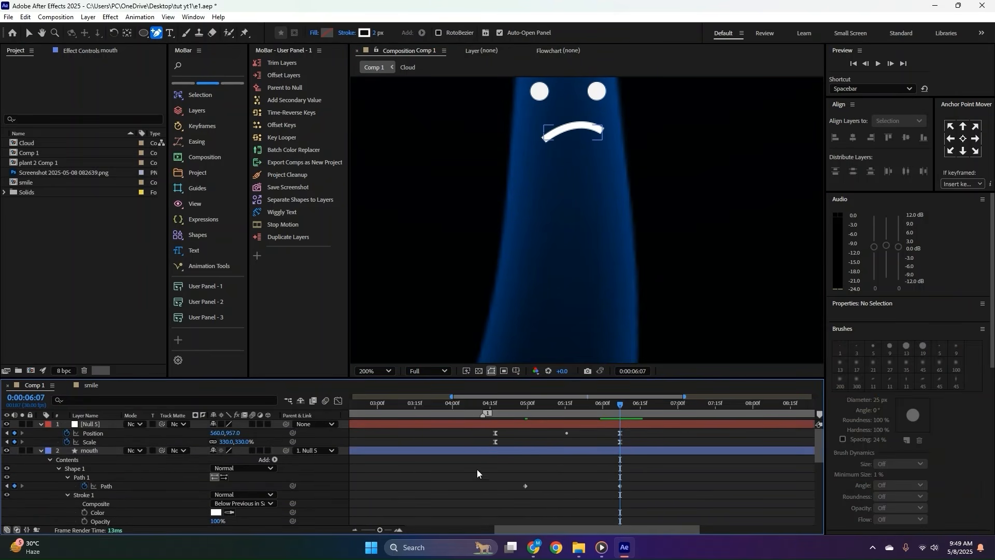
click(575, 127)
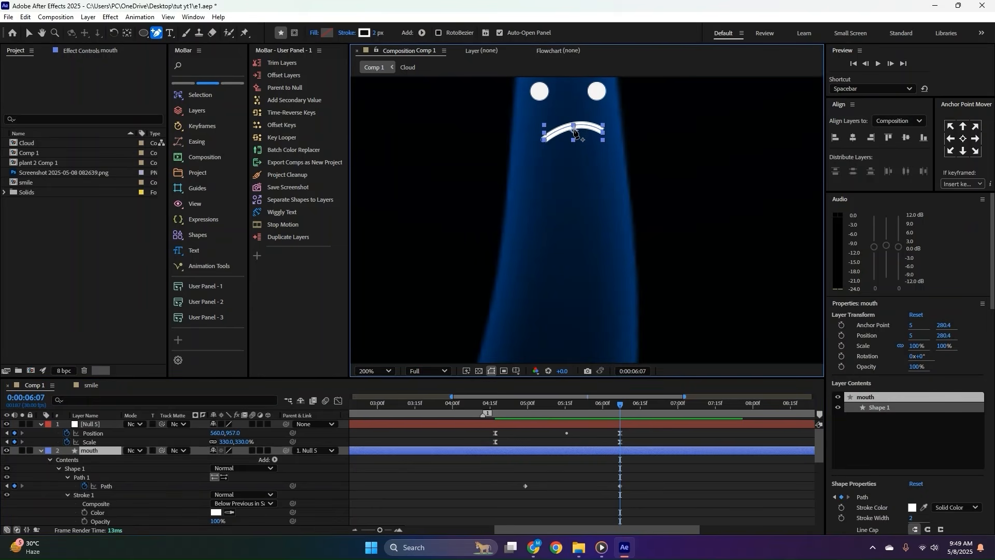
click(575, 133)
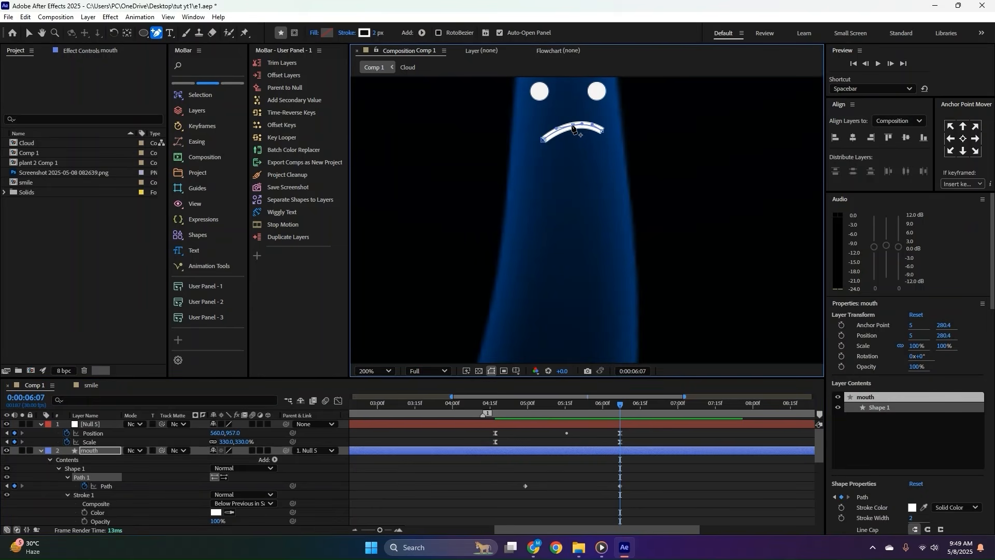
drag(572, 127, 557, 176)
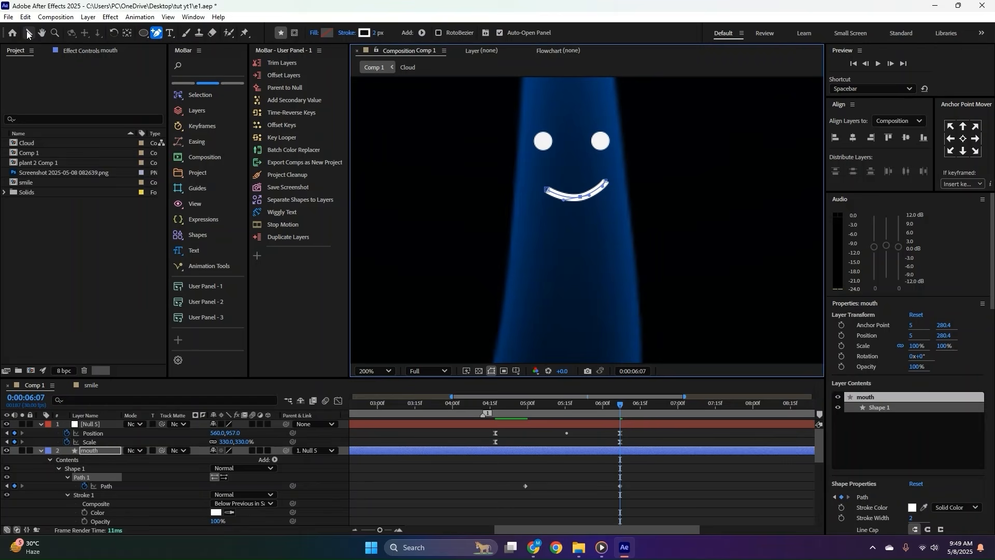
Set the mouth's stroke width to 1 px, move its shape up closer to the eyes, and scrub back to 0:00:04:22.
key(v)
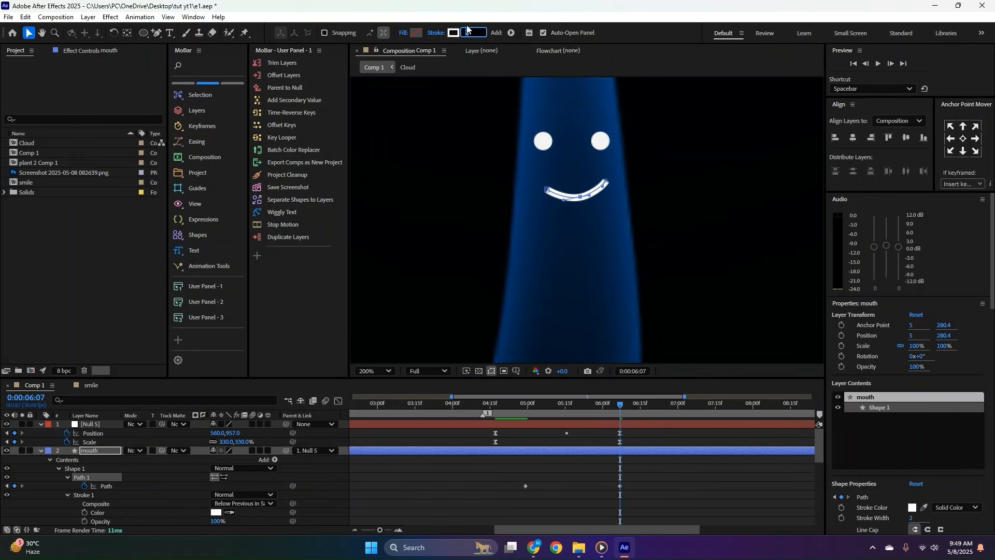
key(Down)
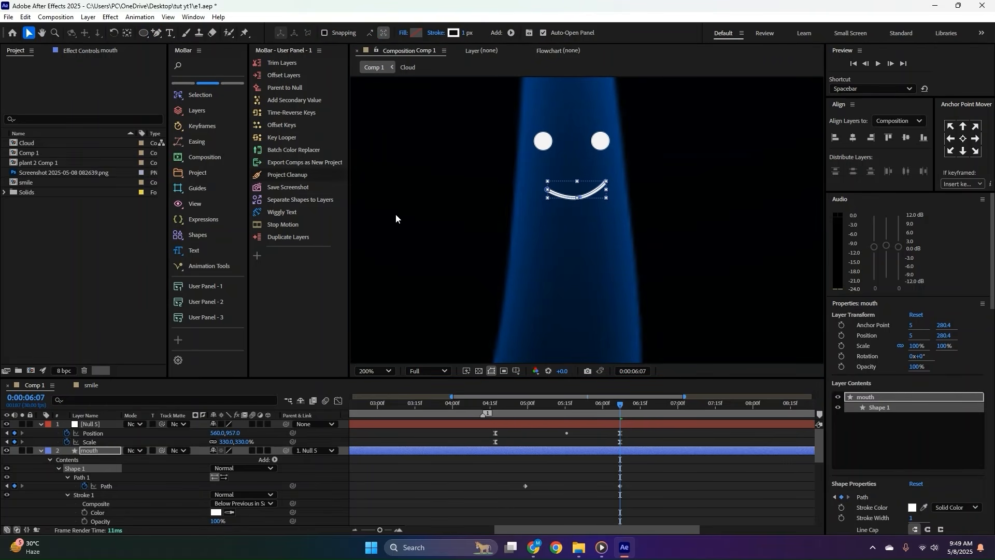
drag(575, 203, 579, 184)
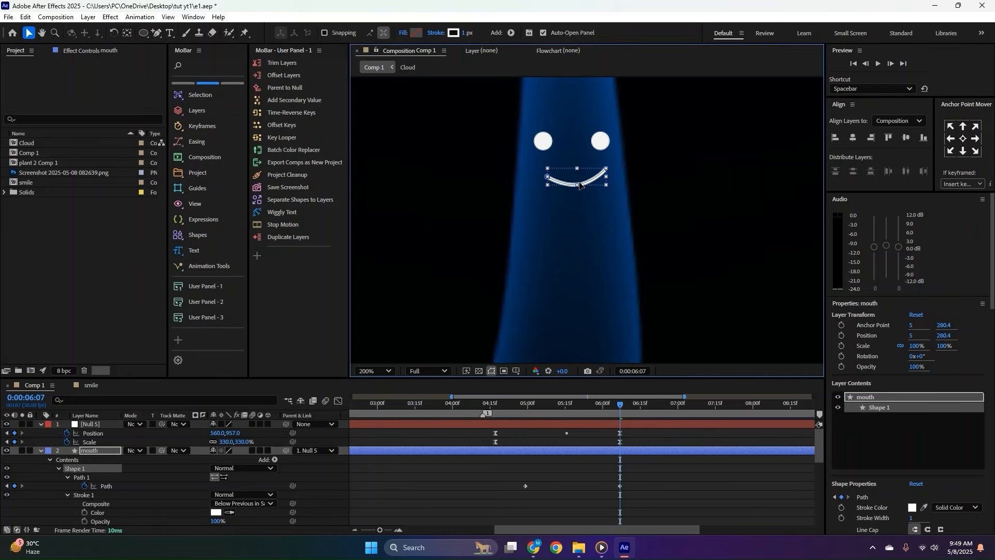
drag(560, 408, 508, 404)
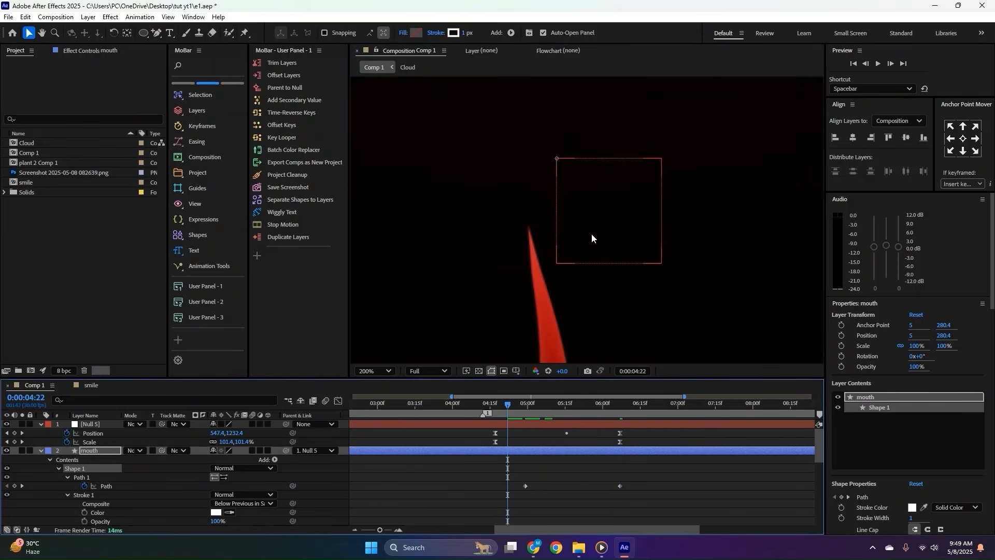
Ease the mouth's two path keyframes, skew their speed curve for a fast start and slow finish, and replay the smile.
scroll(592, 233, down, 3)
key(space)
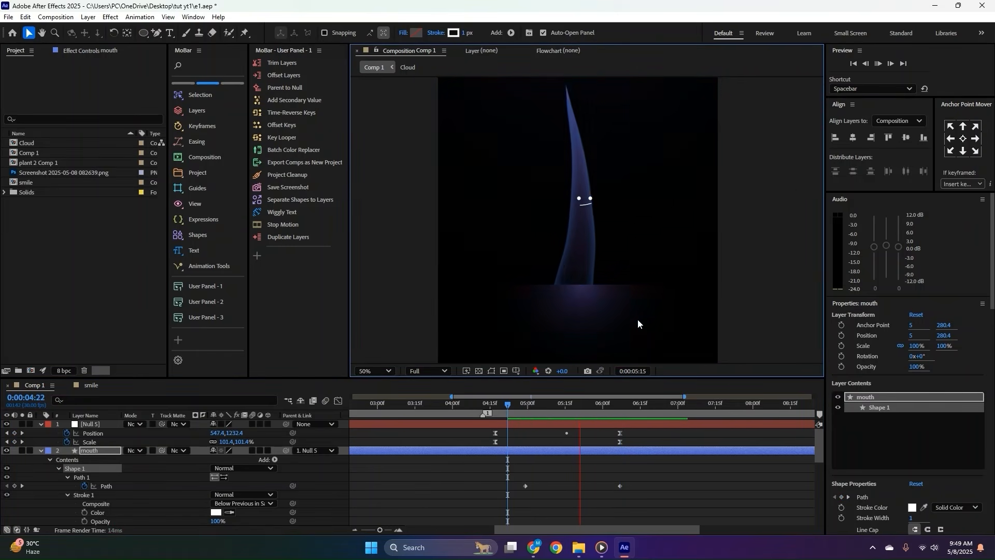
drag(638, 494, 487, 482)
click(337, 401)
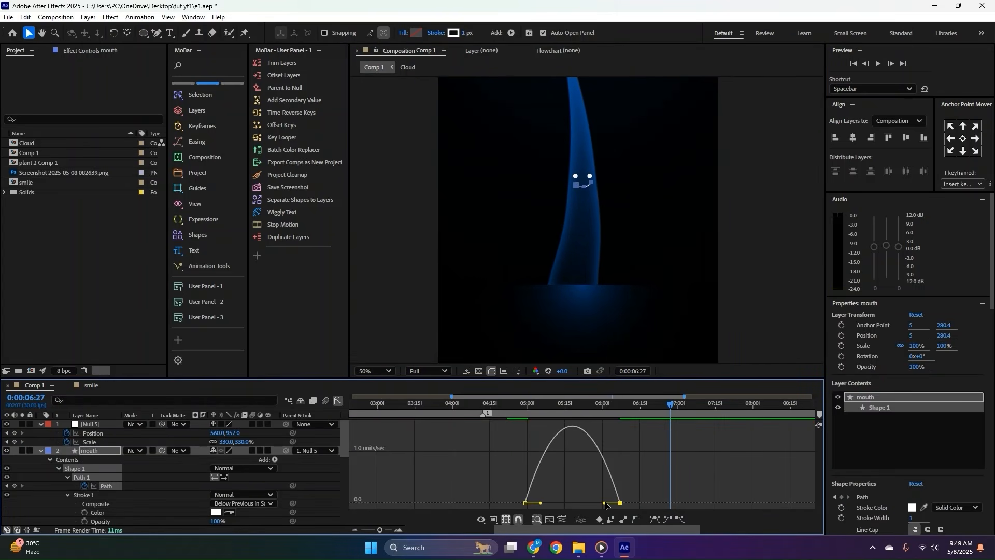
drag(605, 503, 592, 502)
click(471, 404)
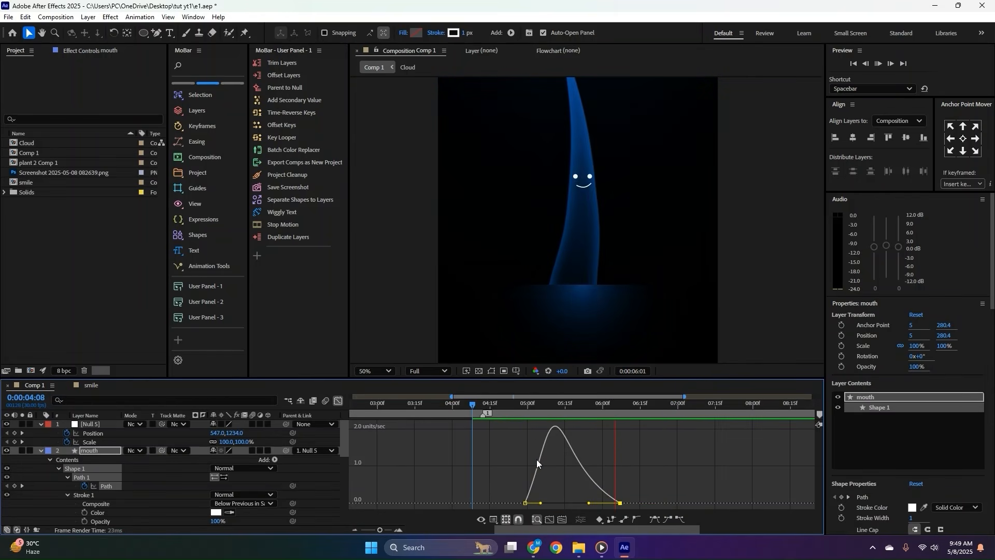
key(space)
click(337, 401)
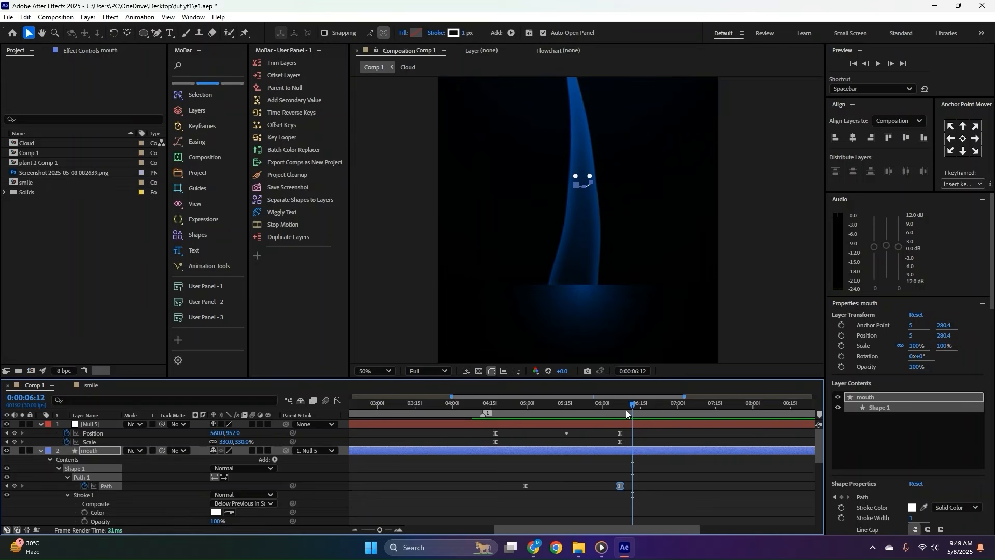
Shift all of Null 5's position keyframes slightly left to centre the face on the plant, giving 555.5, 957 at 0:00:06:07.
drag(626, 409, 568, 409)
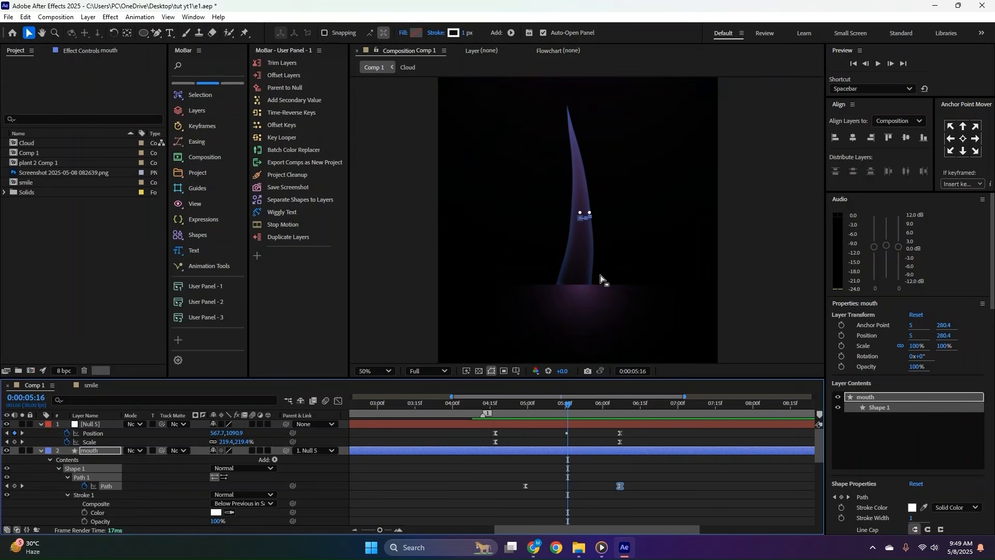
key(period)
key(period)
key(period)
key(period)
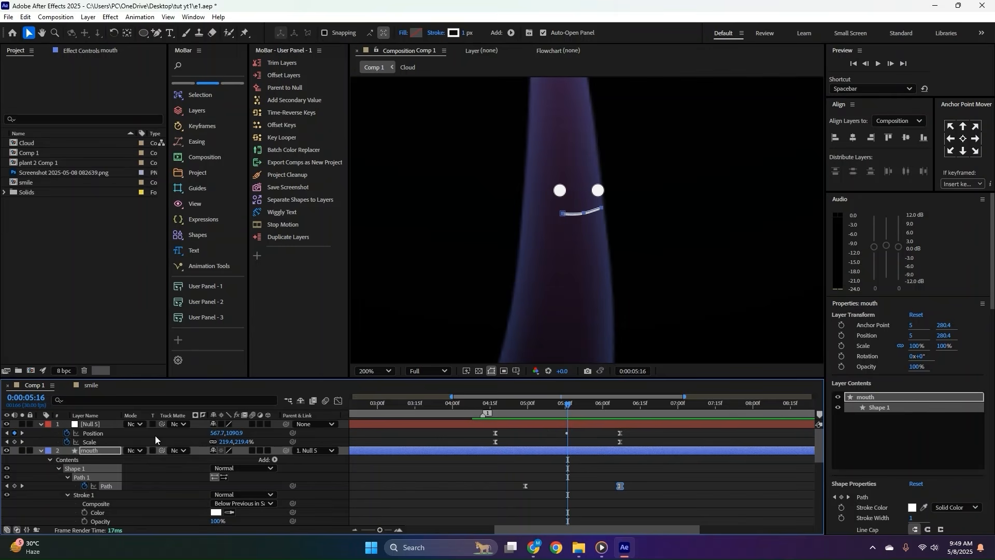
click(88, 425)
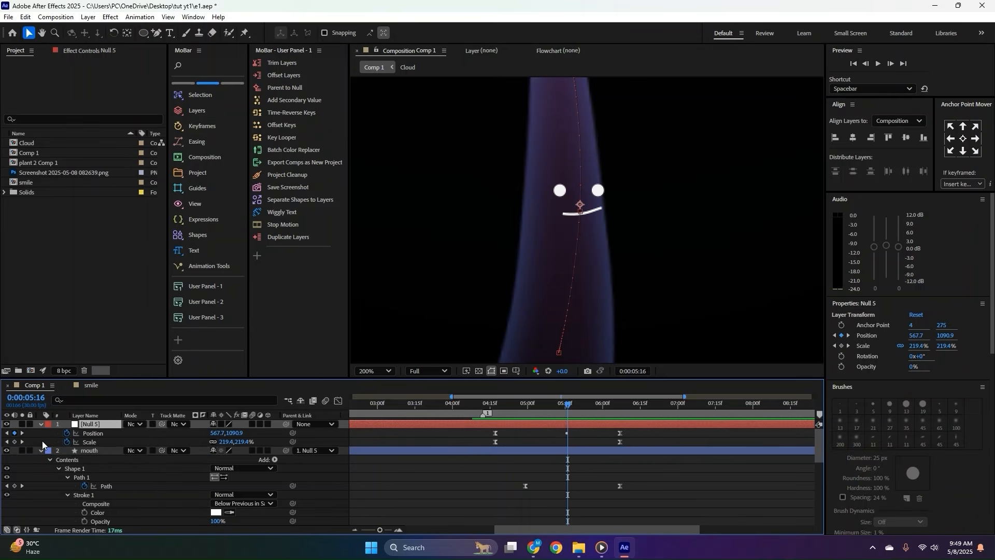
click(23, 432)
drag(636, 430, 478, 446)
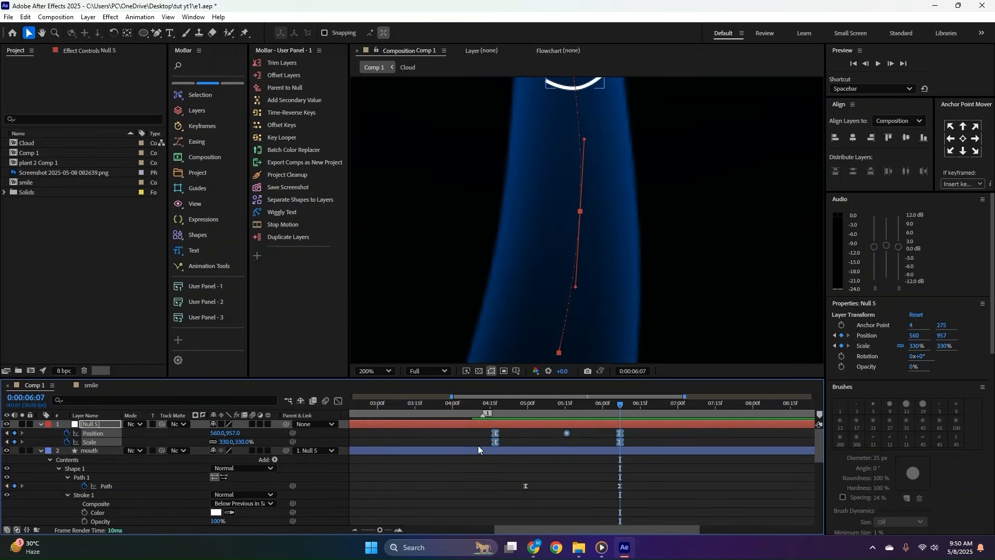
scroll(605, 152, up, 3)
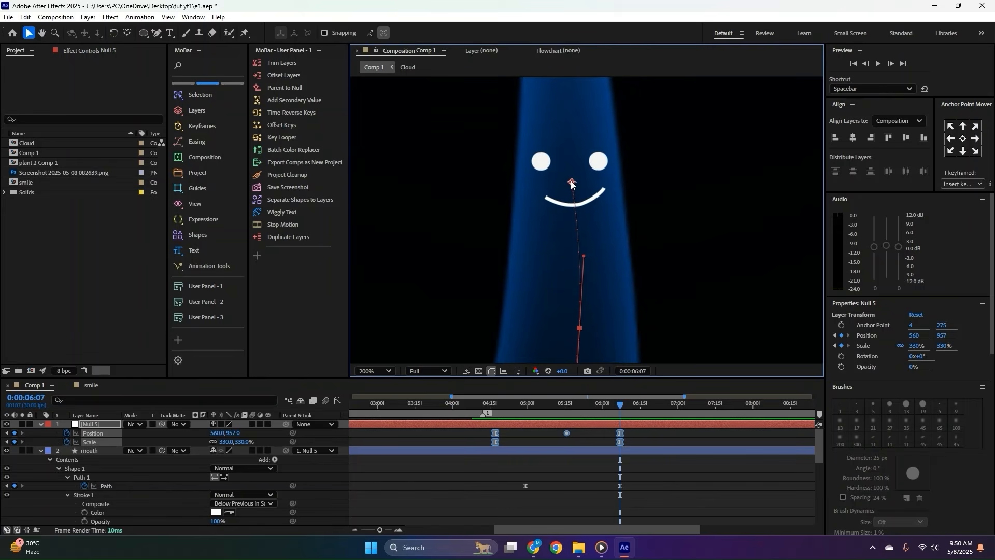
drag(571, 182, 566, 181)
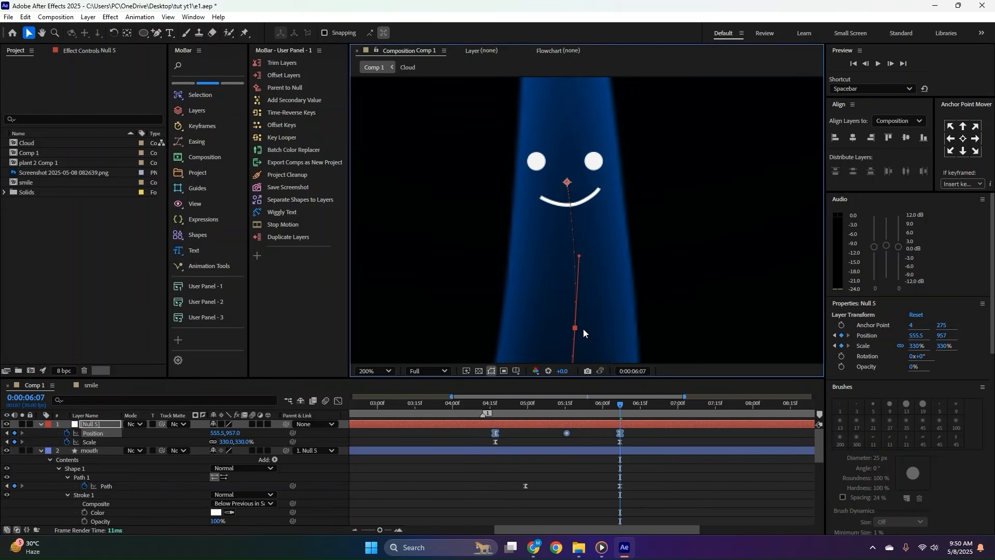
scroll(590, 300, down, 1)
Replay the plant's growth from 0:00:04:17 and check how the face sits on it.
click(494, 405)
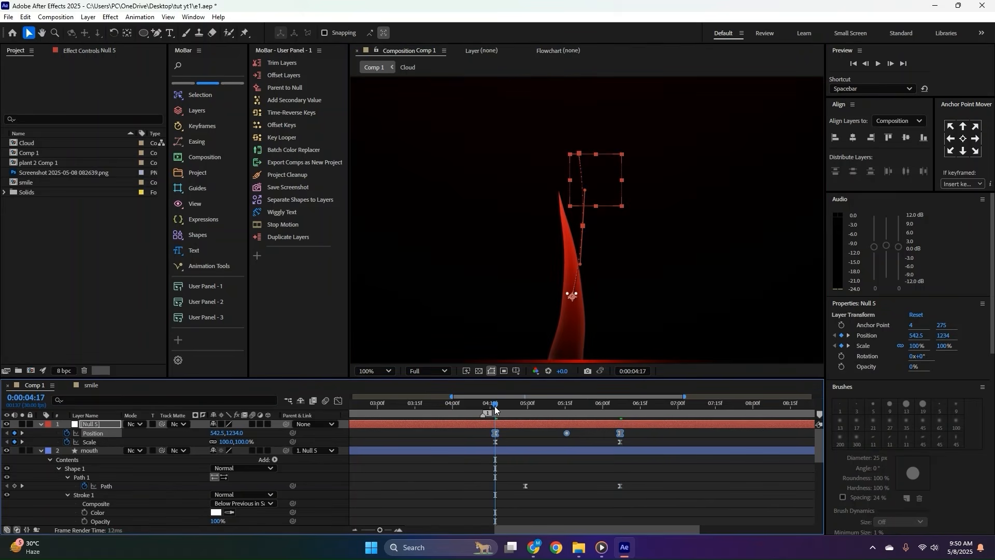
click(451, 441)
key(space)
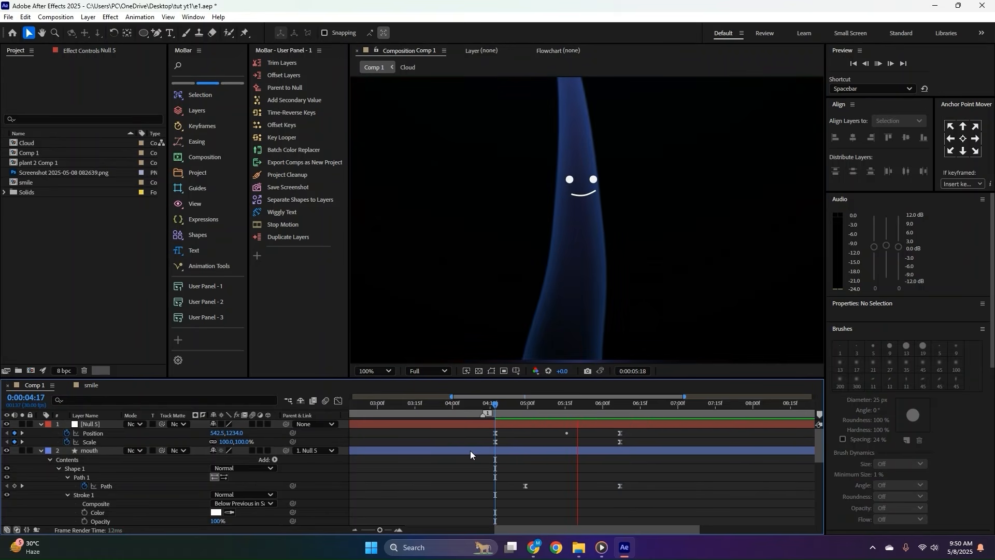
key(space)
scroll(594, 252, down, 1)
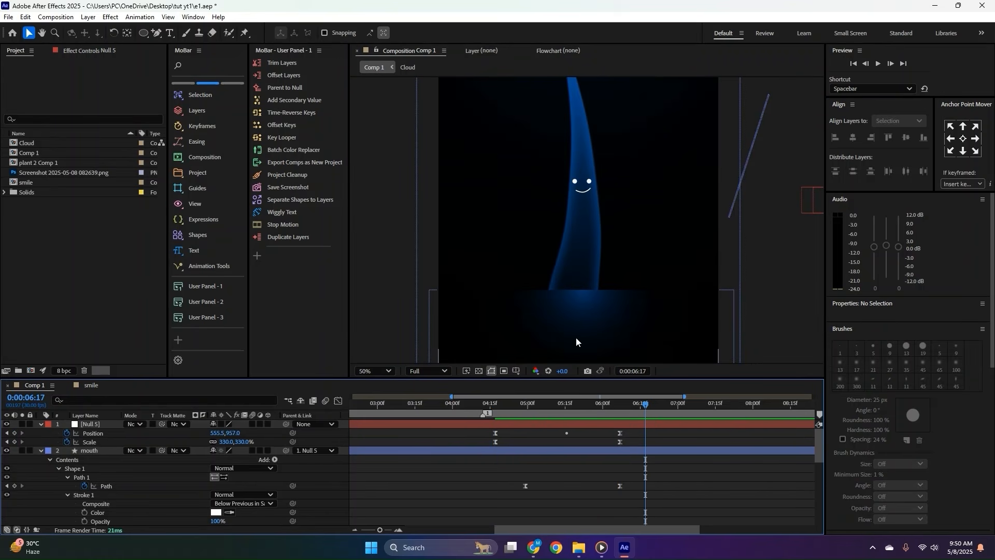
key(ctrl+z)
drag(619, 402, 496, 413)
scroll(535, 280, down, 2)
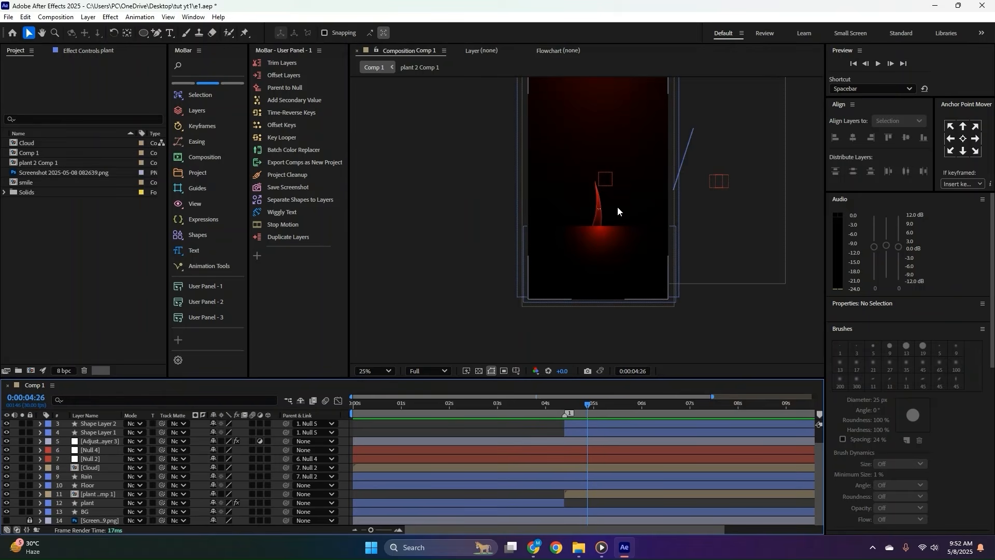
Examine the frowning plant up close, return to 0:00:00:00, and inspect the plant layer's puppet keyframes.
scroll(617, 206, up, 4)
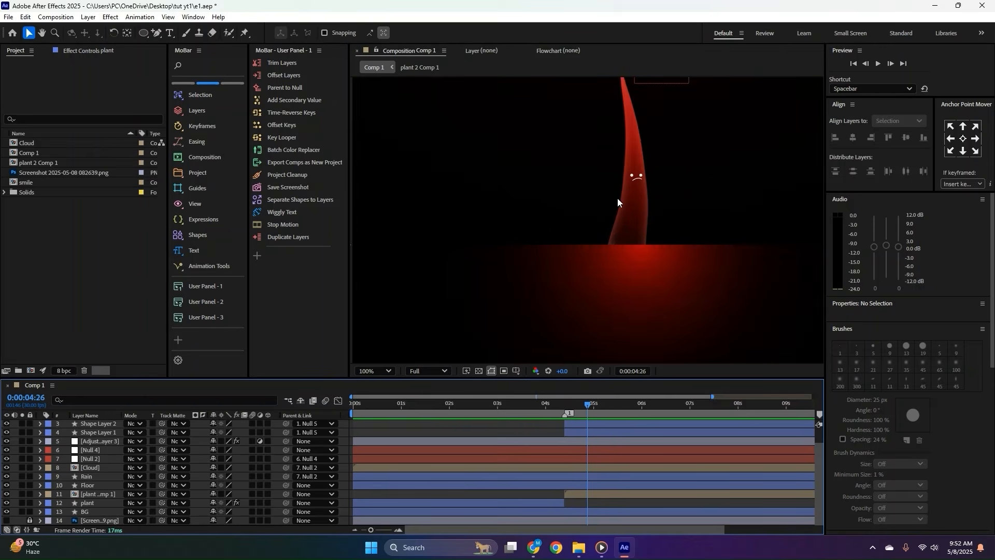
scroll(636, 179, down, 4)
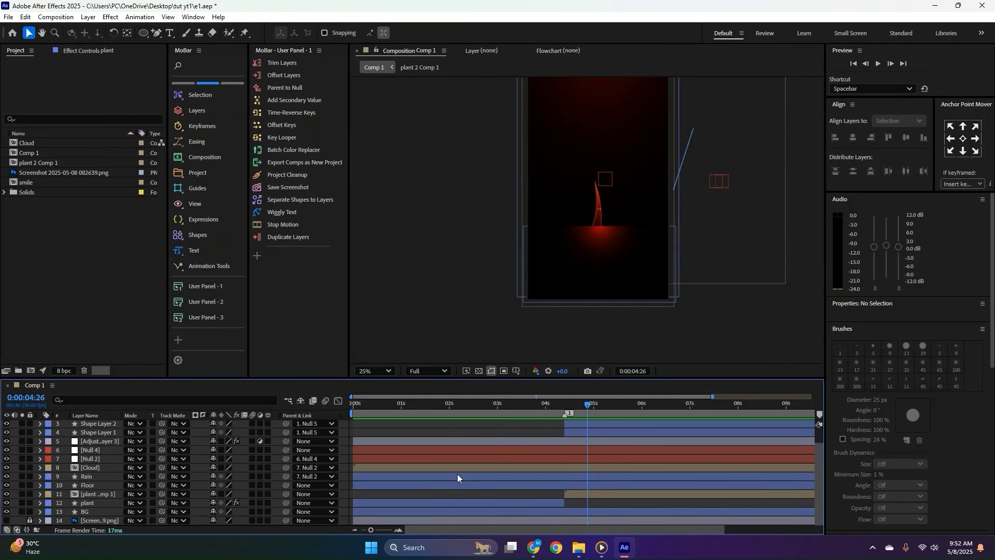
drag(553, 415, 335, 415)
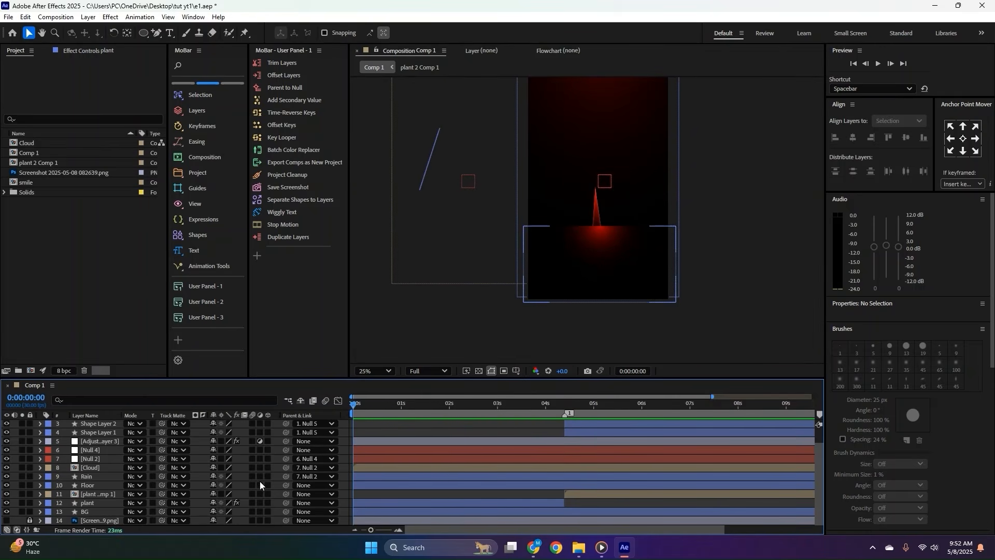
click(421, 502)
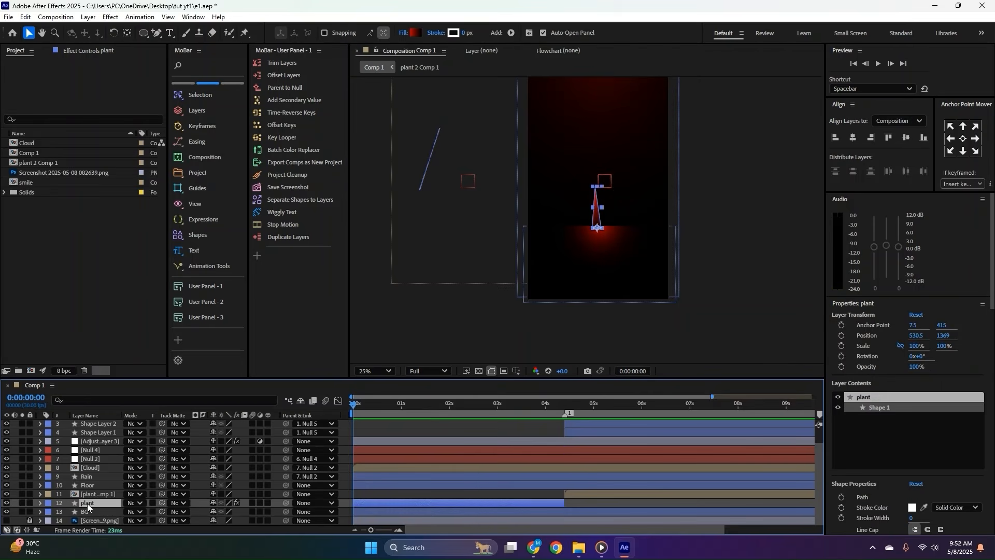
key(u)
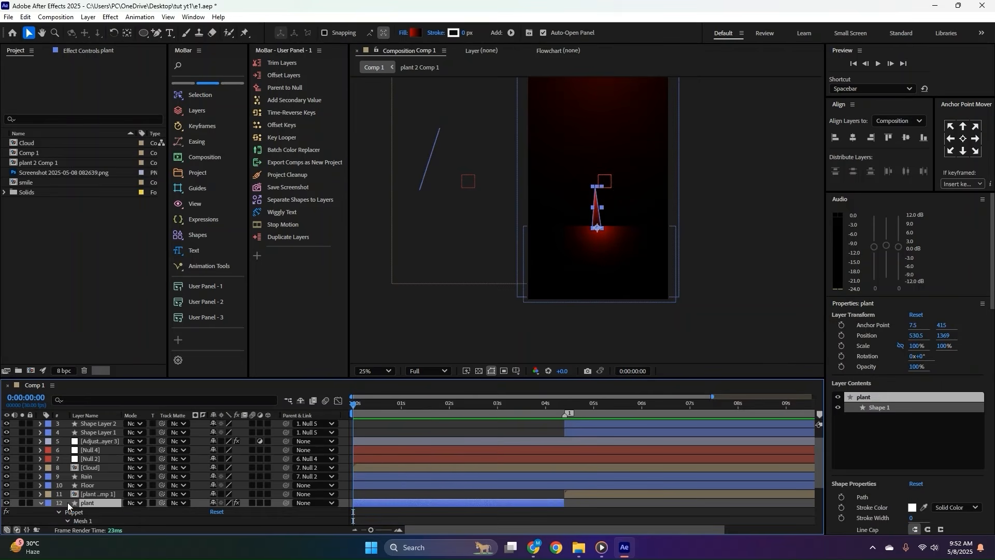
scroll(67, 502, down, 1)
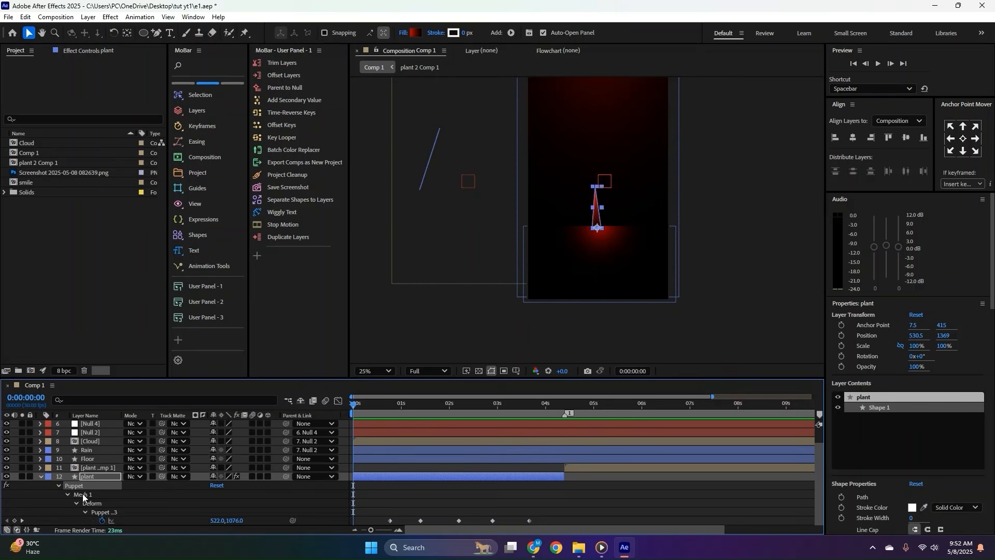
key(u)
drag(398, 404, 354, 405)
Pre-compose the plant layer as plant Comp 1, moving all attributes into it, and preview the scene.
right_click(95, 502)
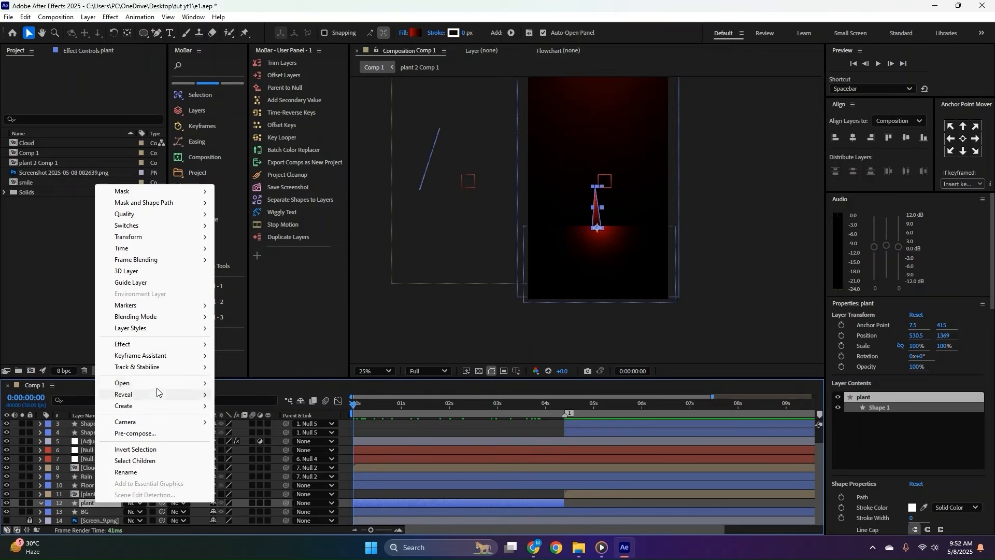
click(150, 431)
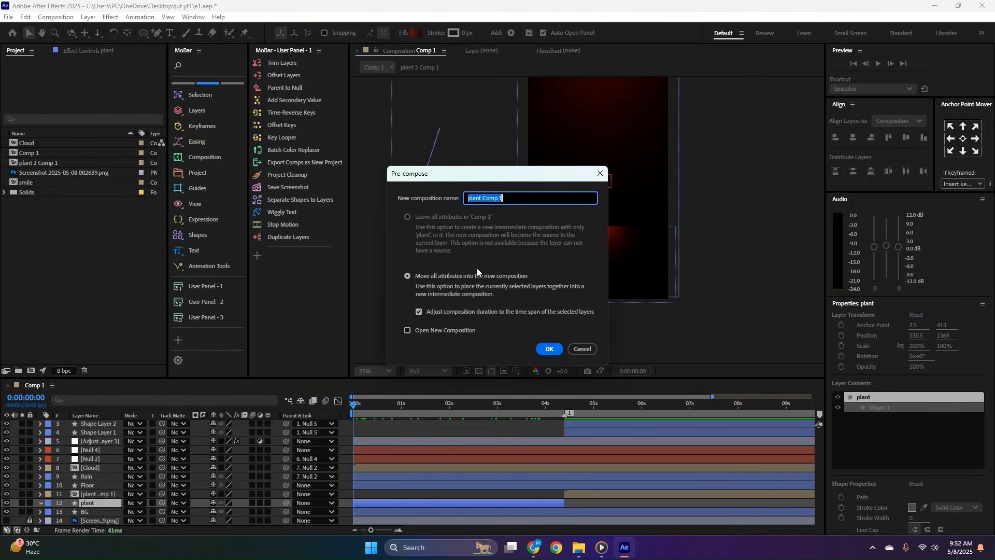
click(553, 351)
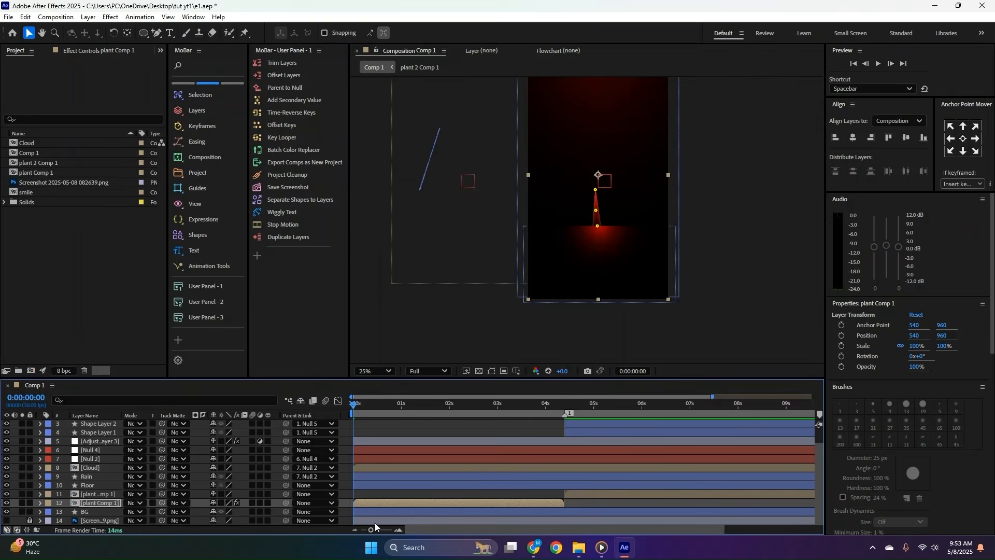
key(space)
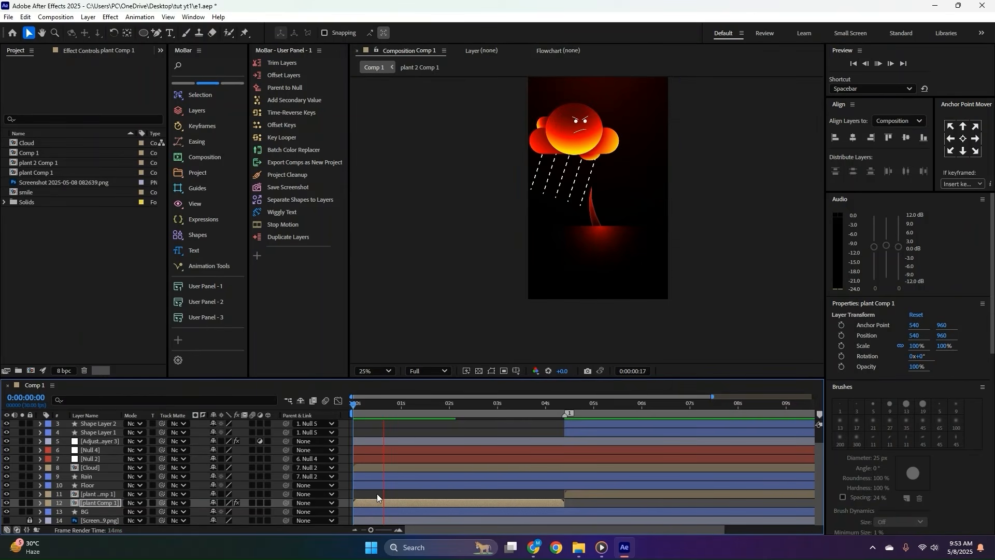
key(space)
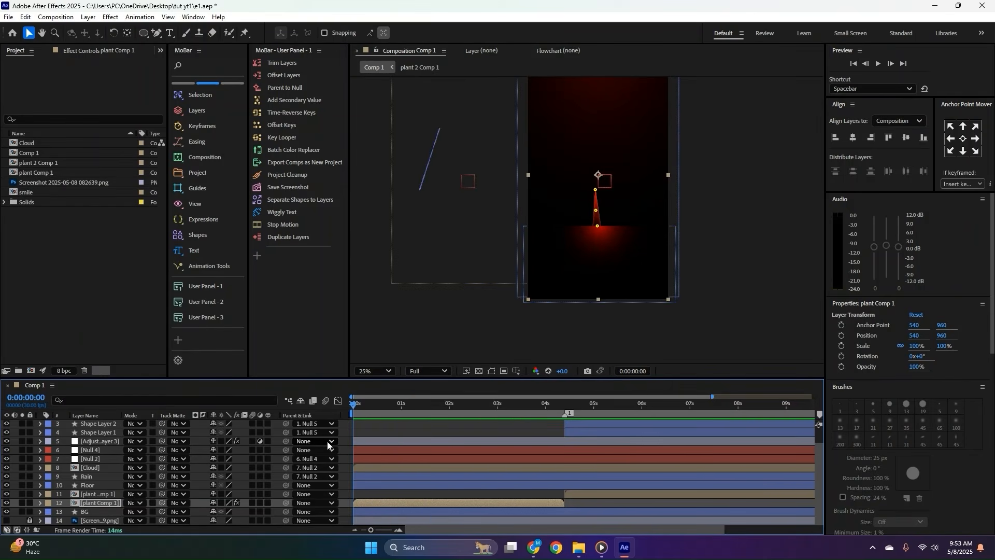
Copy the mouth, Shape Layer 2 and Shape Layer 1 layers from Comp 1 into plant Comp 1 at 0:00:00:00.
scroll(593, 434, up, 1)
click(586, 449)
shift+click(584, 434)
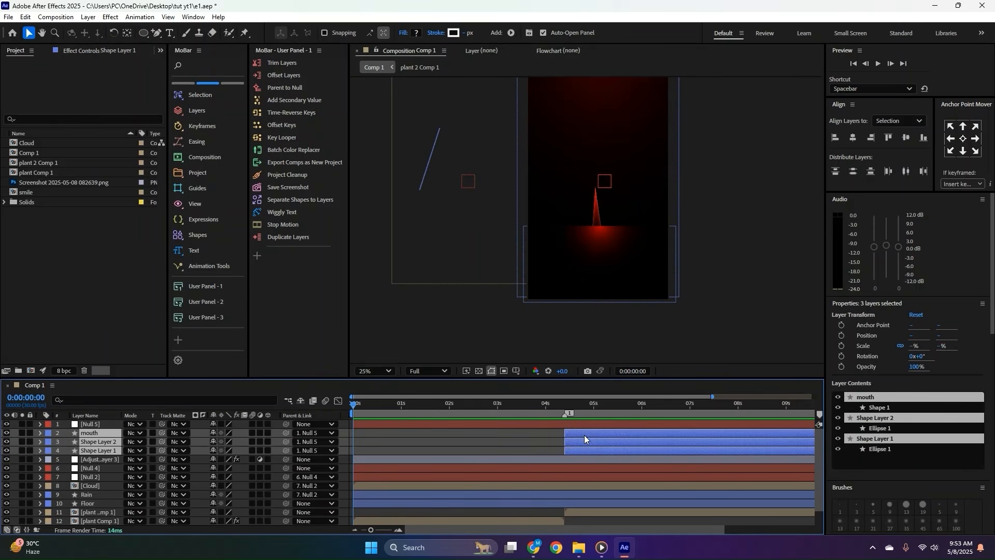
scroll(368, 501, down, 1)
double_click(368, 502)
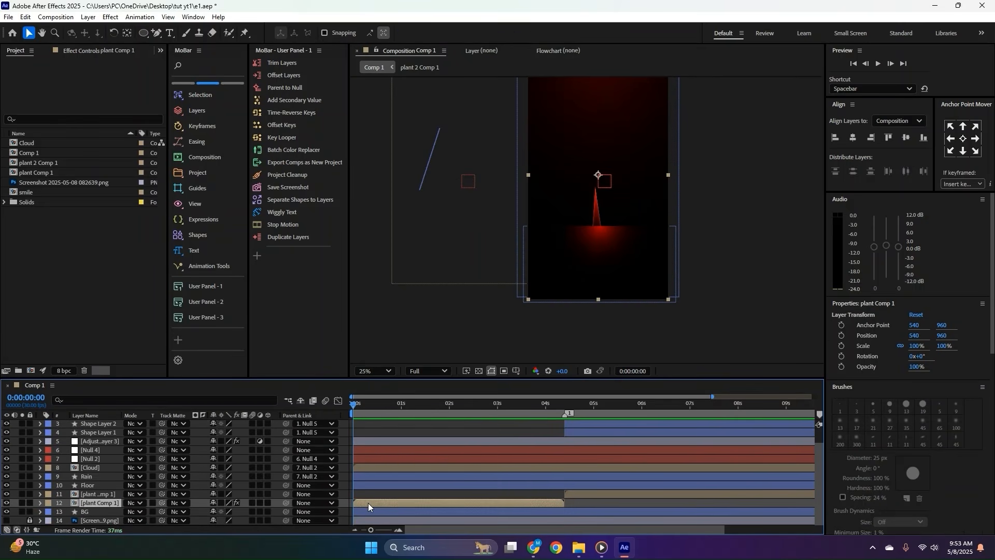
drag(373, 407, 311, 419)
key(ctrl+v)
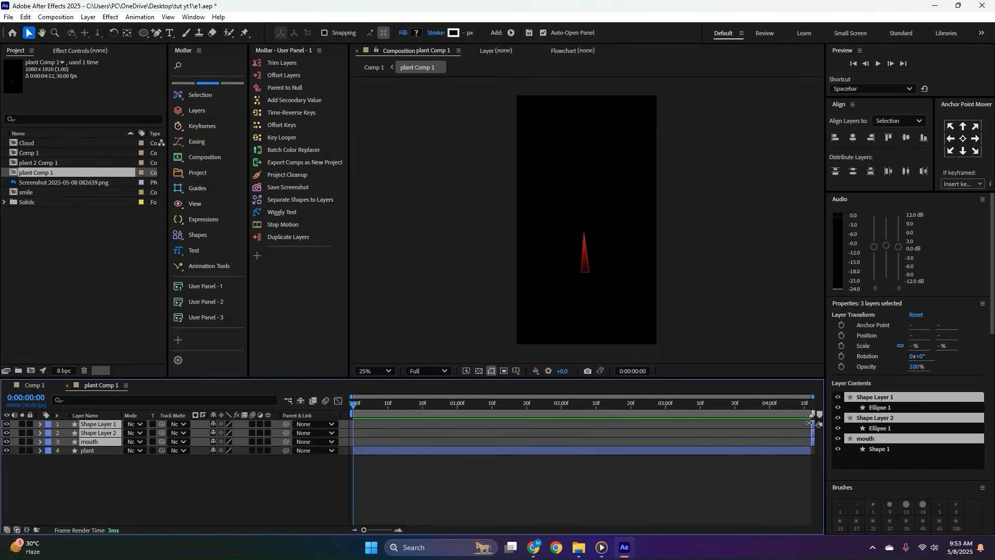
Extend the three pasted face layers back to the start of plant Comp 1 and centre the face on the plant.
drag(810, 423, 354, 424)
key(period)
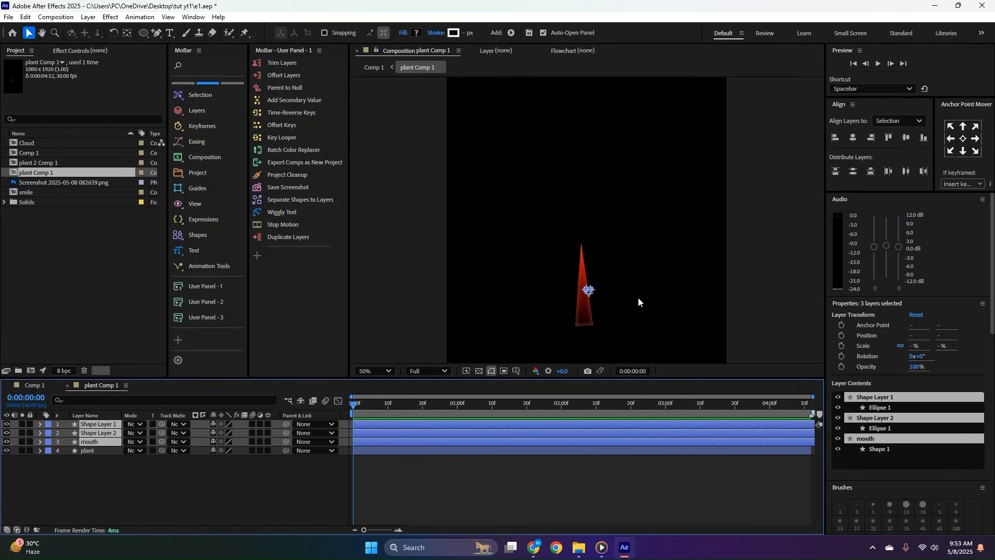
scroll(639, 296, up, 1)
drag(596, 352, 614, 210)
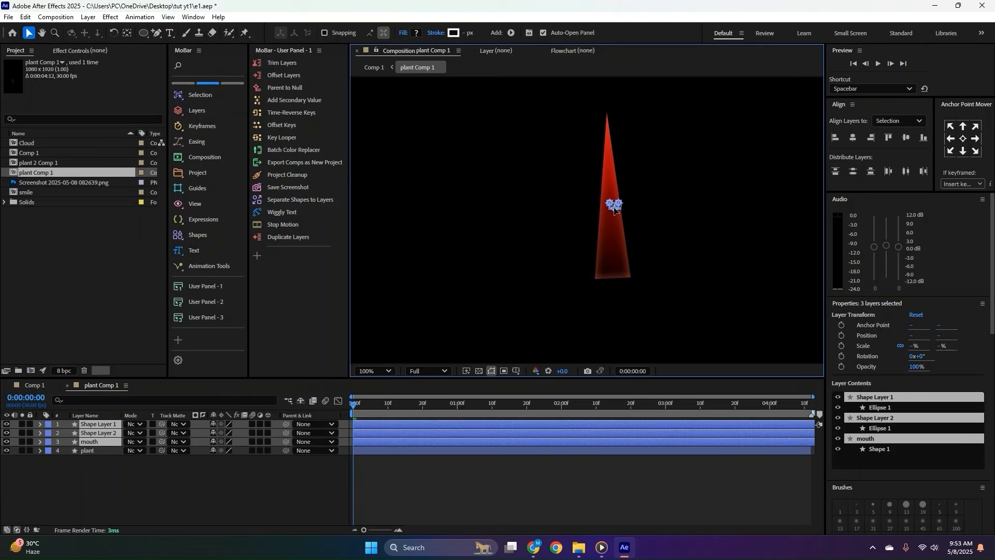
click(191, 476)
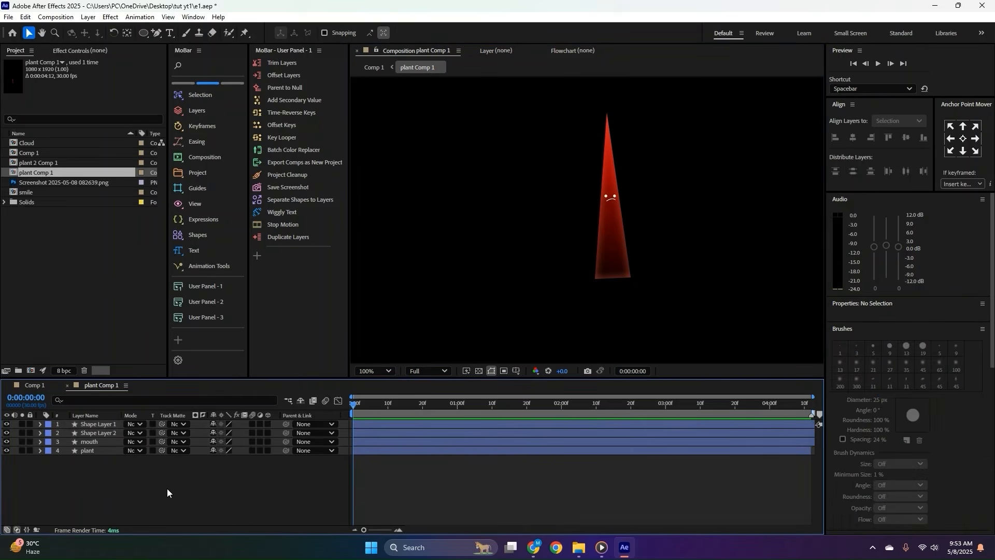
Return to Comp 1, play the animation to check the plant's face, and scrub back to the plant layer switch.
click(34, 385)
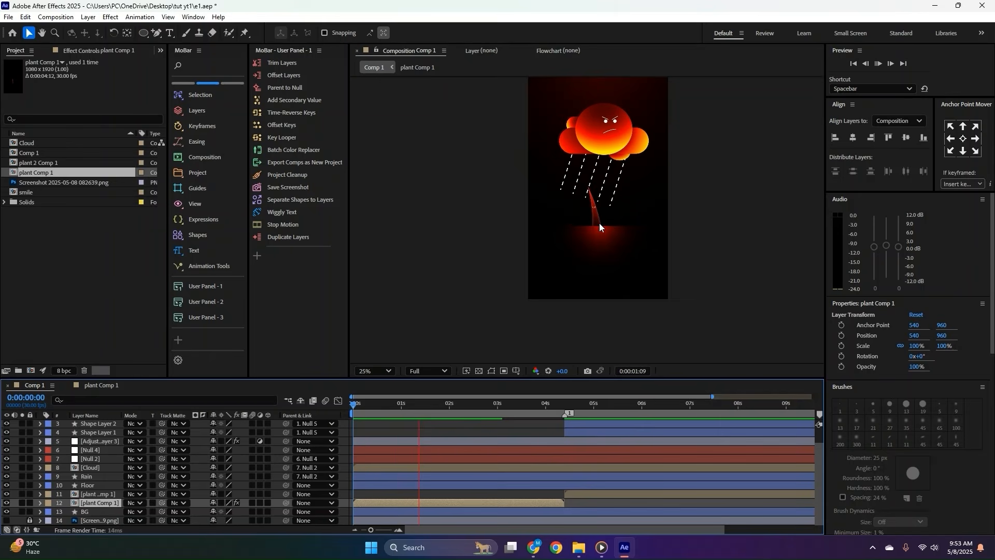
key(space)
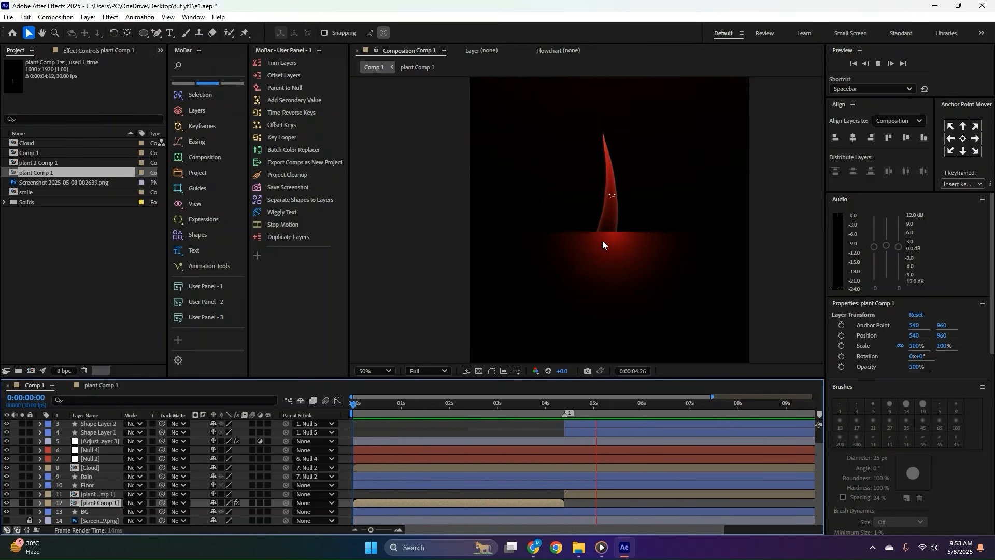
key(space)
drag(608, 403, 568, 403)
In plant Comp 1, nudge the Shape Layer 1, Shape Layer 2 and mouth layers slightly up the plant.
double_click(532, 502)
drag(374, 406, 349, 411)
drag(92, 475, 95, 422)
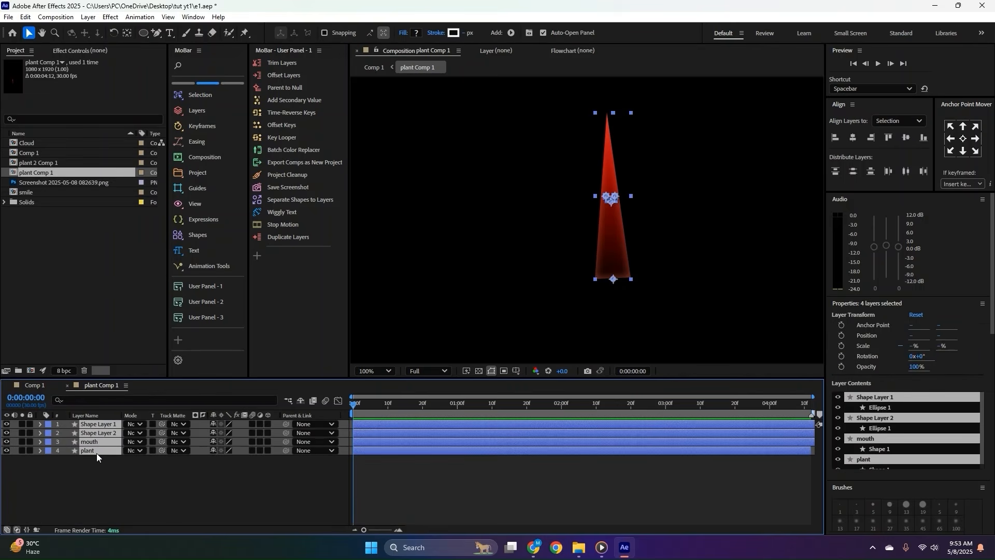
drag(14, 422, 53, 440)
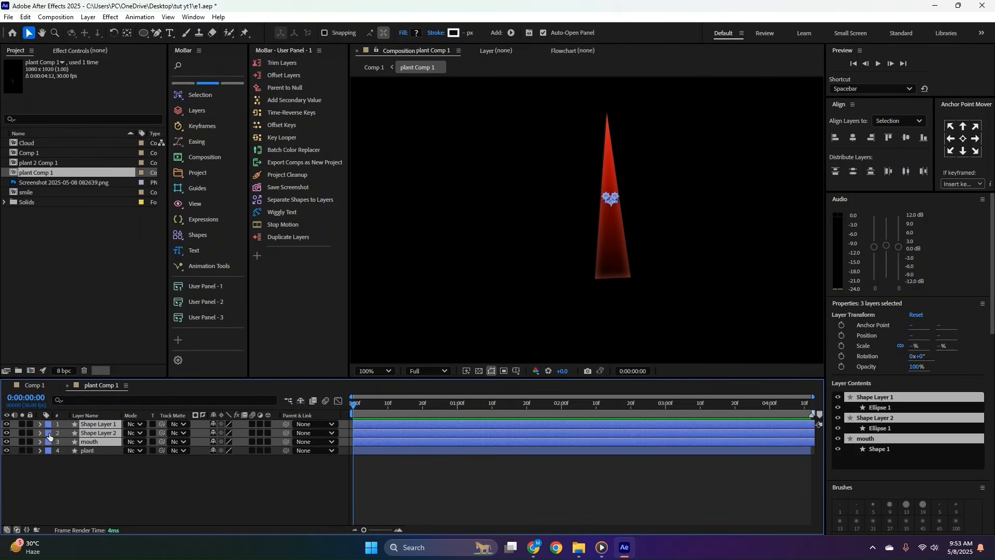
key(shift+Up)
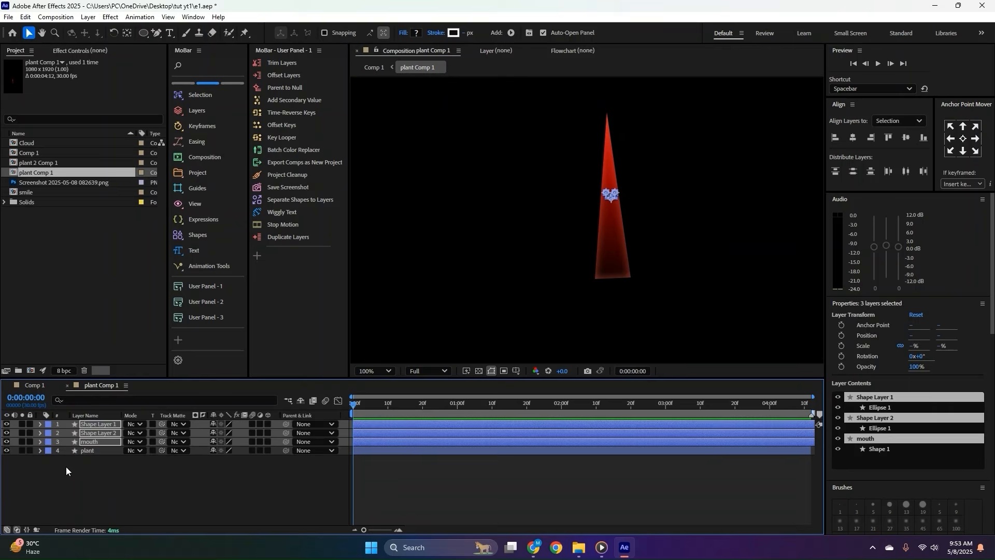
click(54, 468)
Return to Comp 1, preview the full animation, and inspect the face up close at the plant layer switch near 0:00:04:14.
click(42, 385)
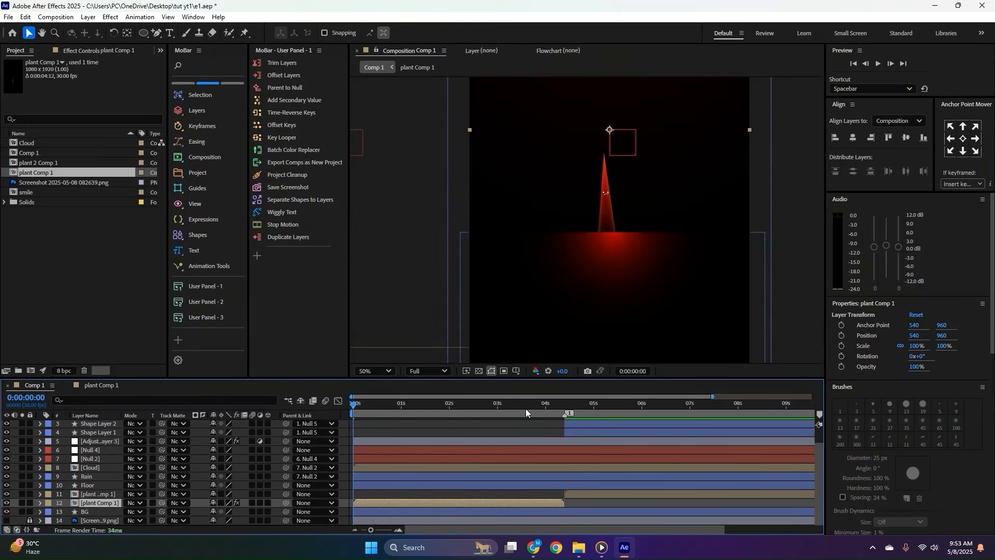
key(minus)
click(386, 371)
click(372, 164)
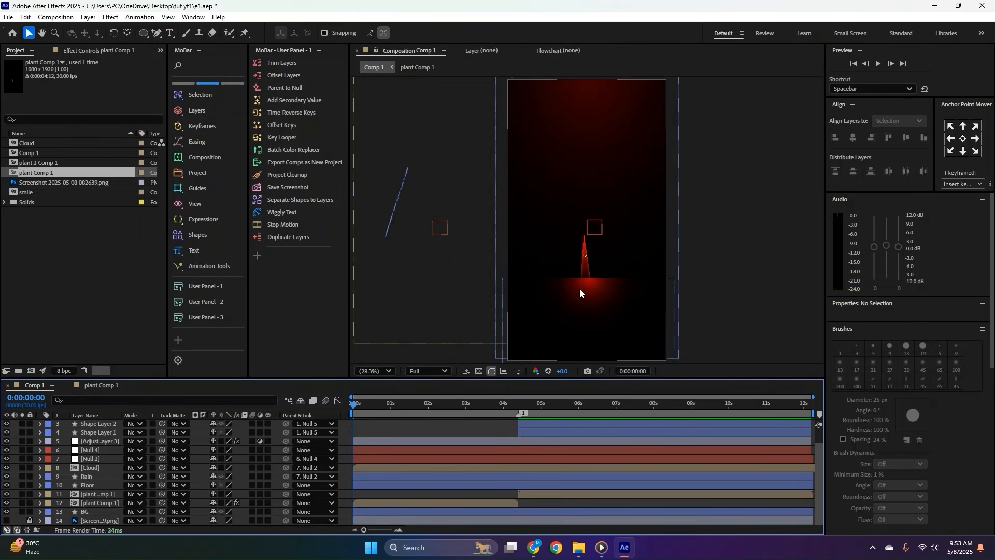
key(space)
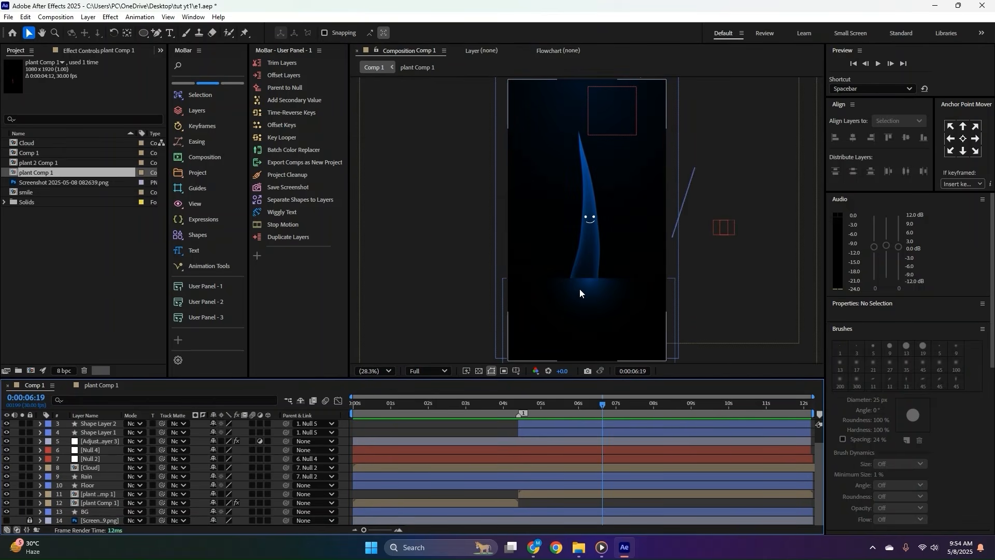
mouse_move(523, 405)
mouse_down()
mouse_move(382, 393)
mouse_move(548, 396)
mouse_move(503, 394)
mouse_move(522, 397)
mouse_up()
scroll(590, 275, up, 4)
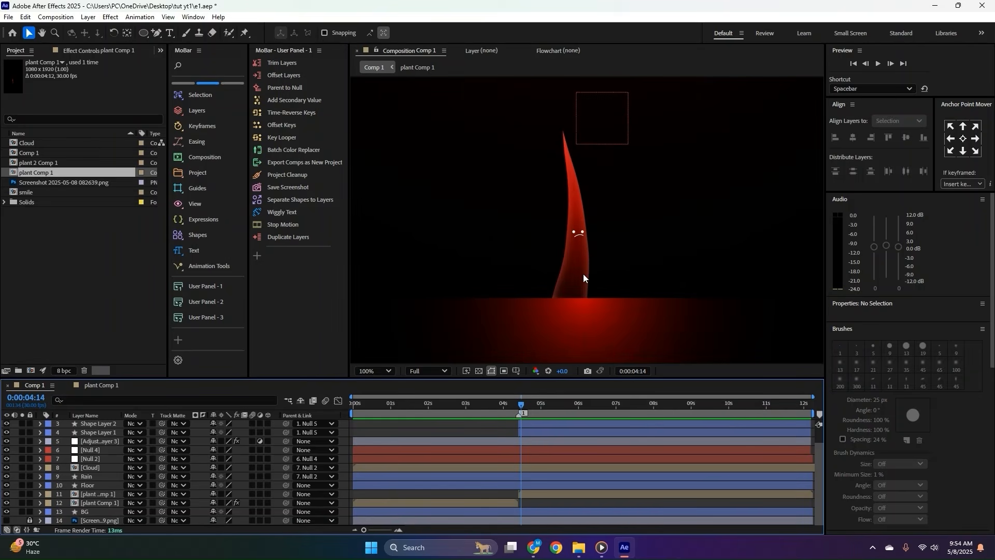
Extend the mouth, Shape Layer 2 and Shape Layer 1 starts before the switch and align them over the precomposed face at 0:00:03:23.
scroll(534, 435, up, 2)
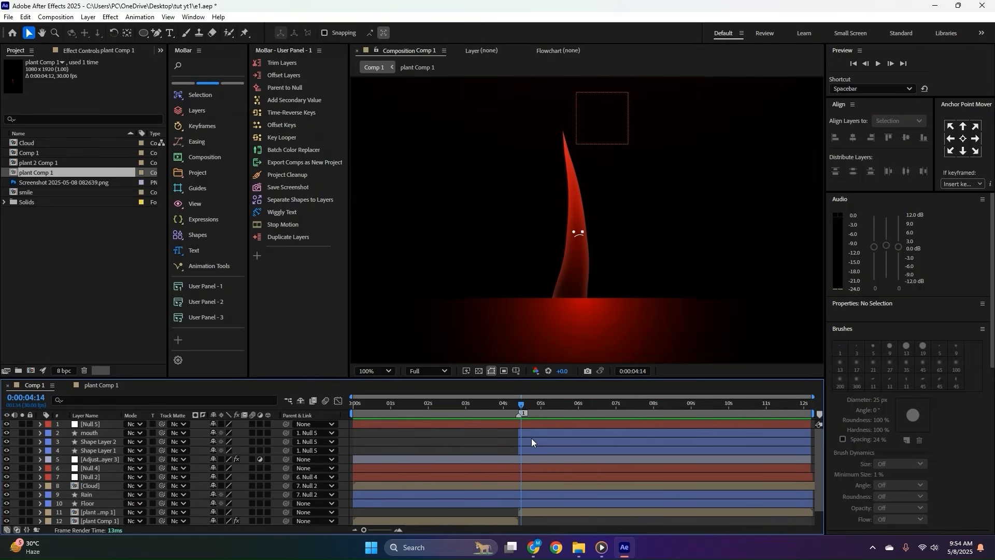
click(530, 435)
click(525, 450)
shift+click(528, 435)
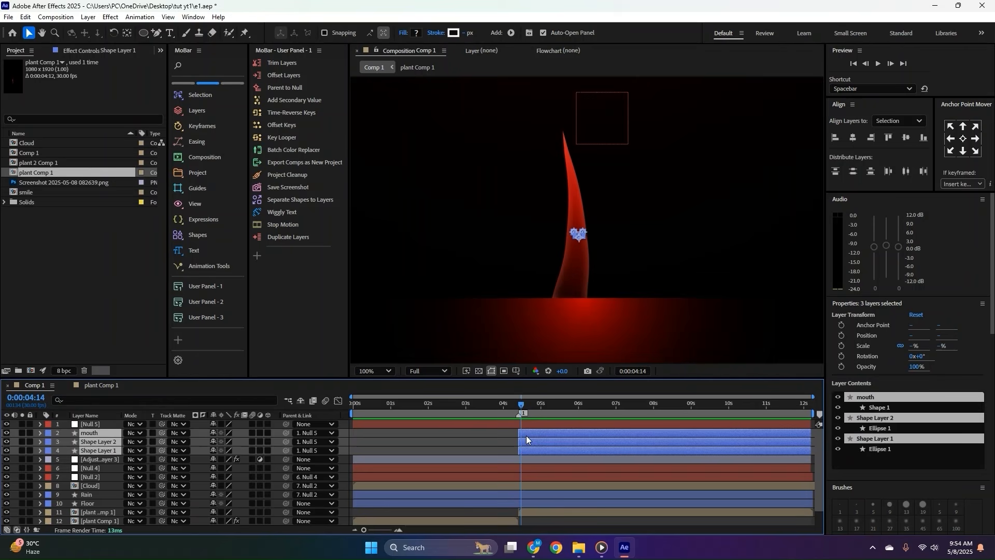
drag(519, 432, 489, 431)
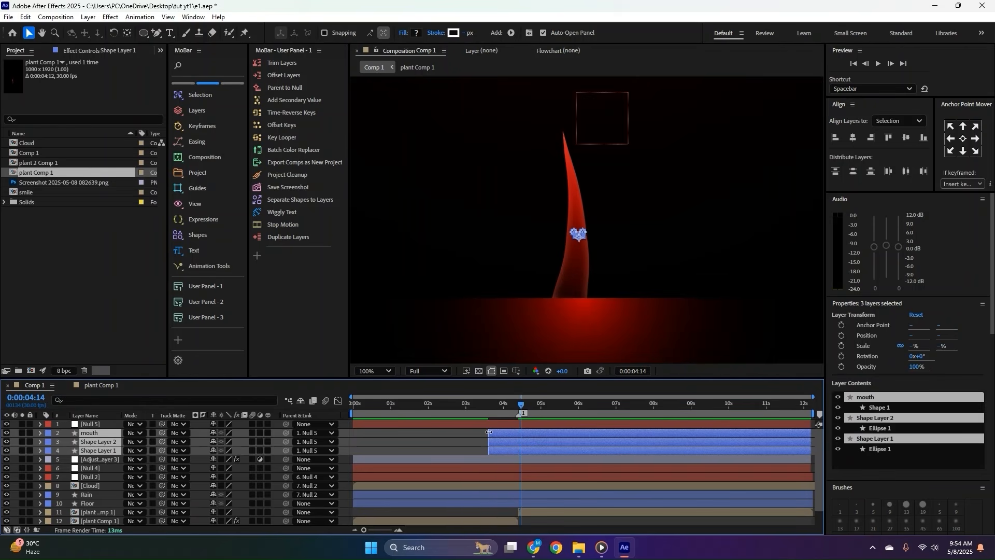
key(u)
click(496, 405)
shift+click(505, 476)
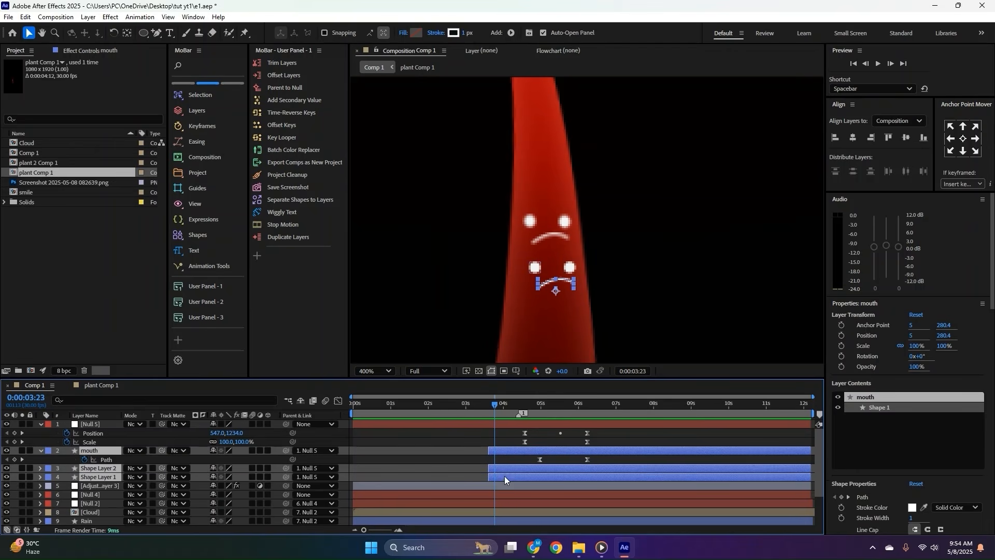
drag(557, 289, 551, 246)
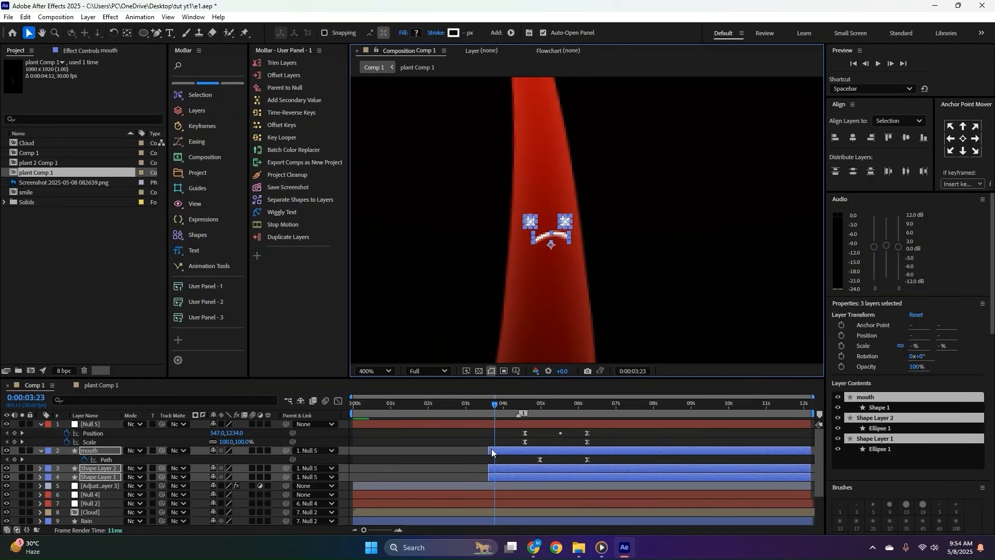
Trim the starts of the three face layers back to the plant layer switch at 0:00:04:13.
drag(491, 449, 518, 450)
scroll(517, 461, down, 2)
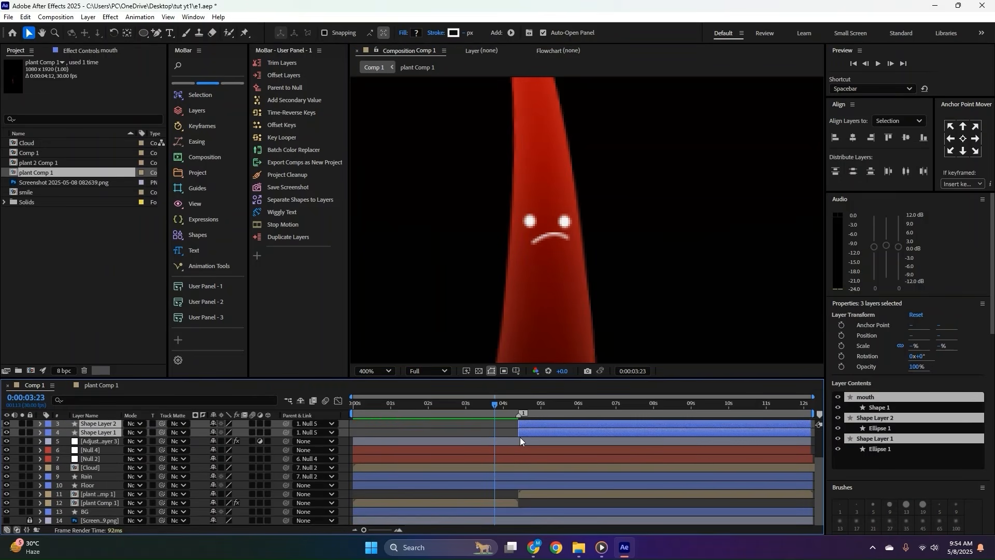
click(520, 403)
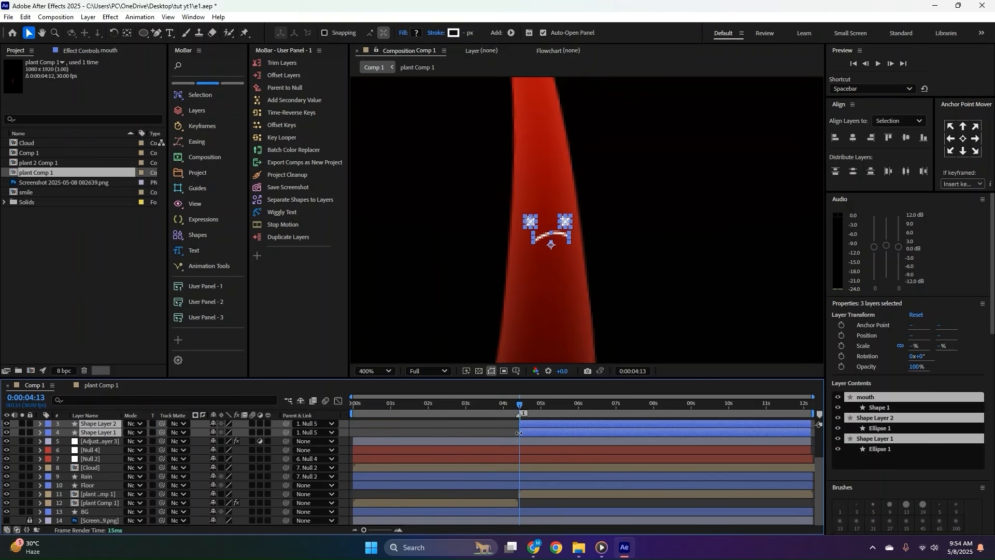
drag(518, 432, 517, 432)
scroll(515, 449, up, 2)
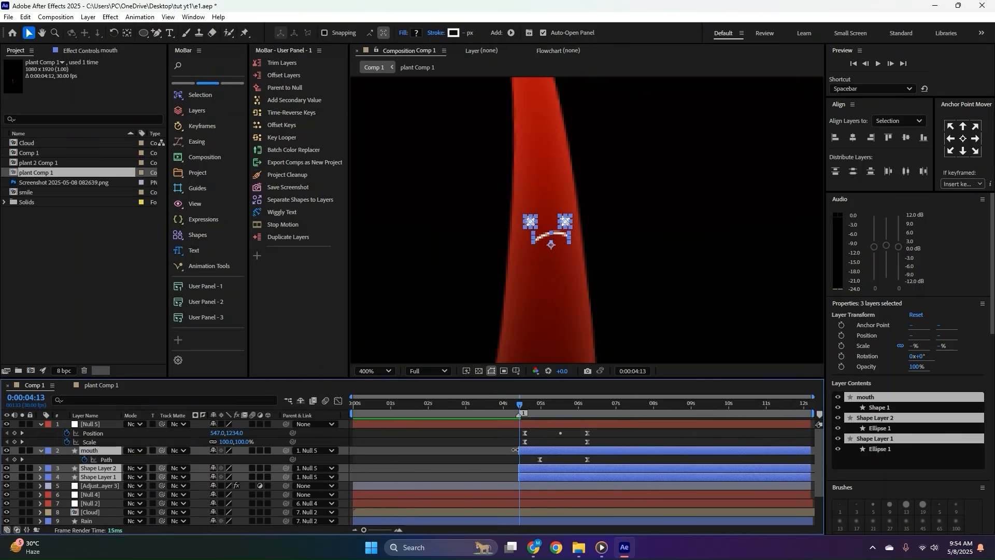
Check the face alignment around the switch, and play the whole composition from the beginning.
click(502, 436)
mouse_move(506, 405)
mouse_down()
mouse_move(524, 408)
mouse_move(514, 407)
mouse_up()
click(389, 370)
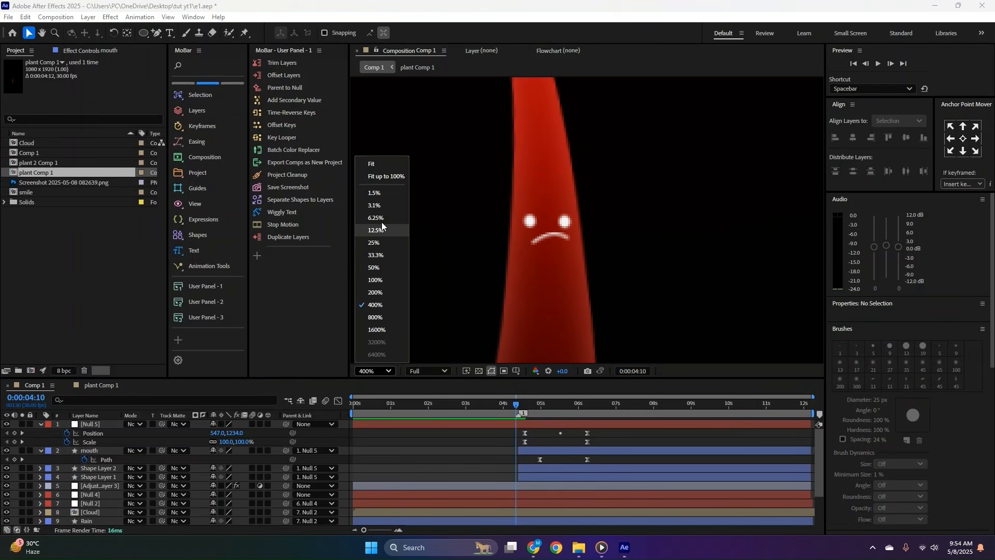
click(390, 158)
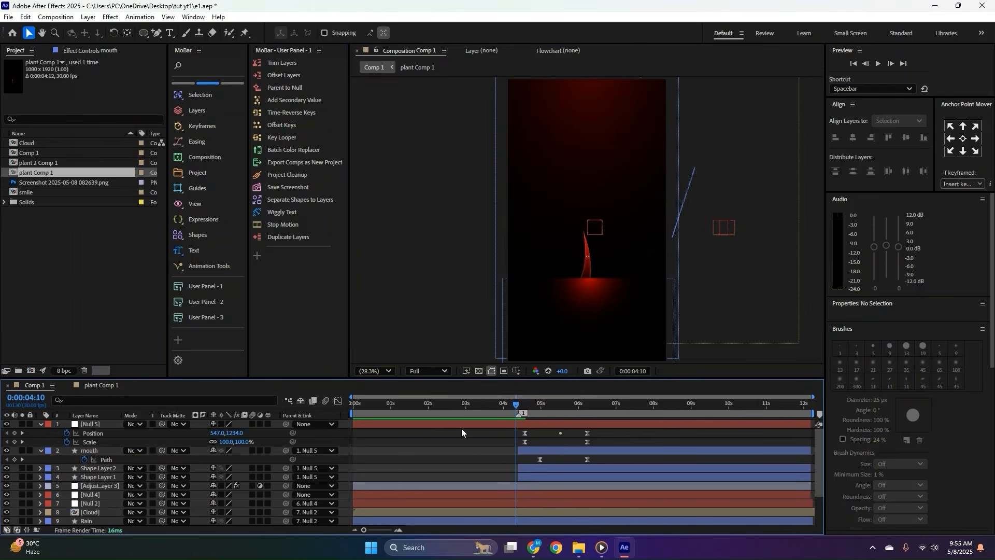
key(Home)
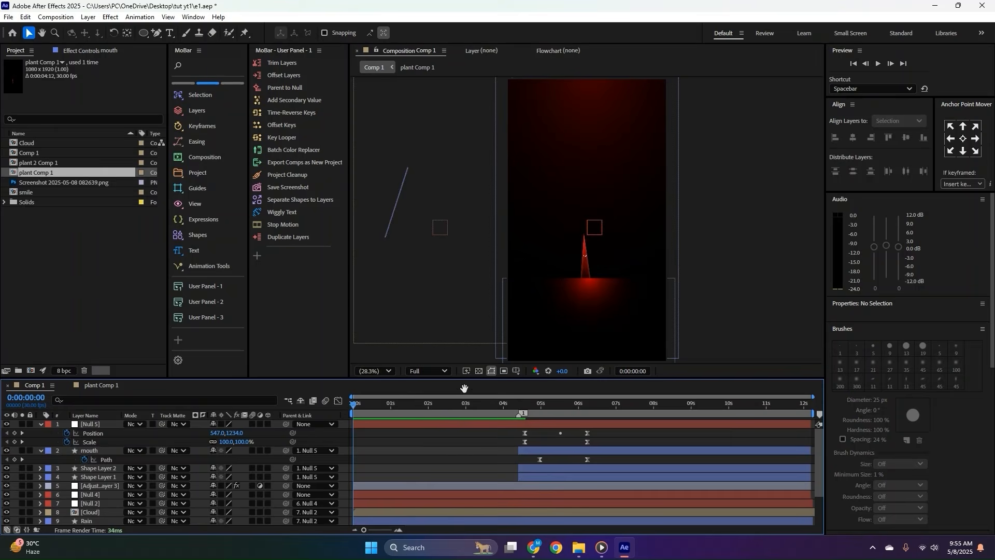
key(space)
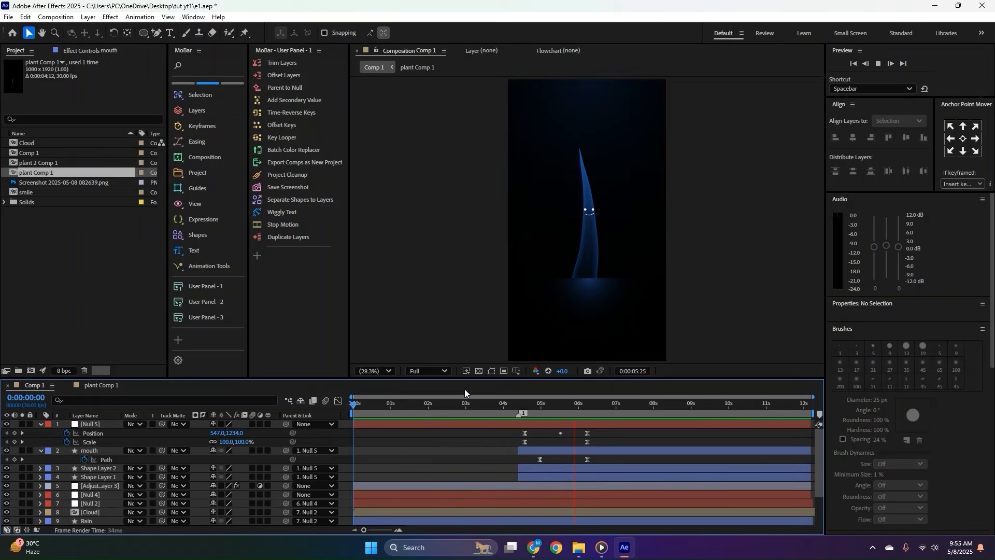
key(space)
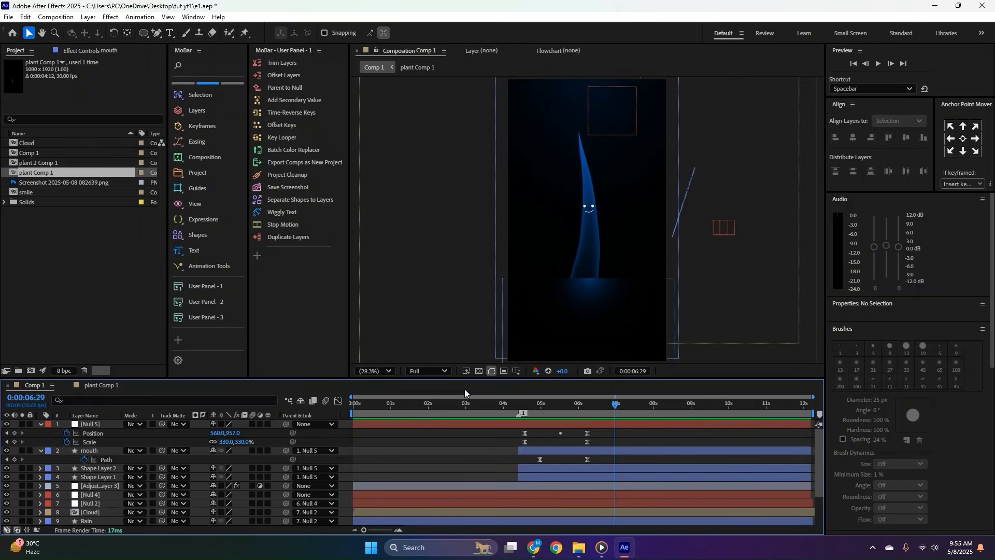
Set Null 5's X position to 568 at its last position keyframe, 0:00:06:07, and preview the transition from 0:00:04:15.
scroll(596, 427, up, 1)
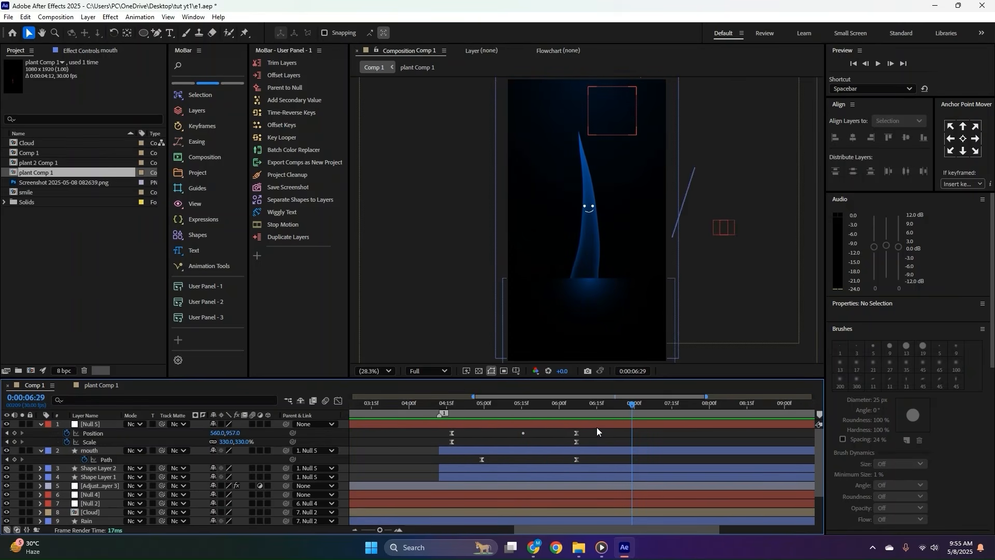
click(7, 433)
drag(219, 433, 223, 434)
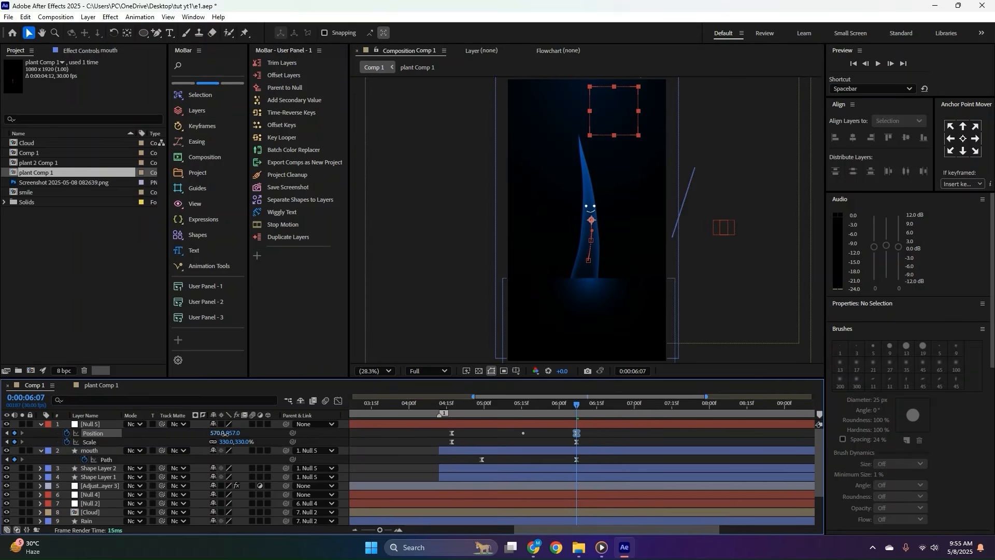
click(449, 405)
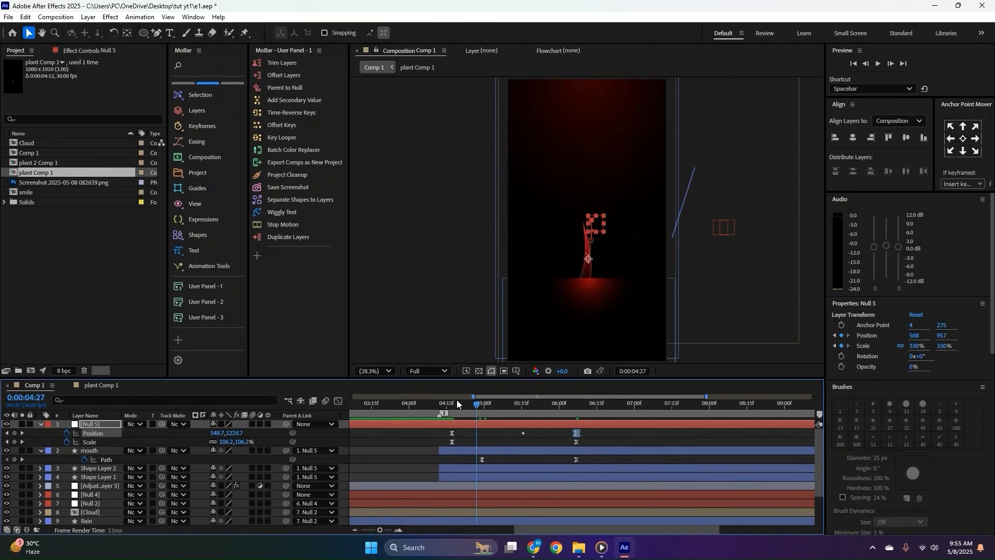
key(space)
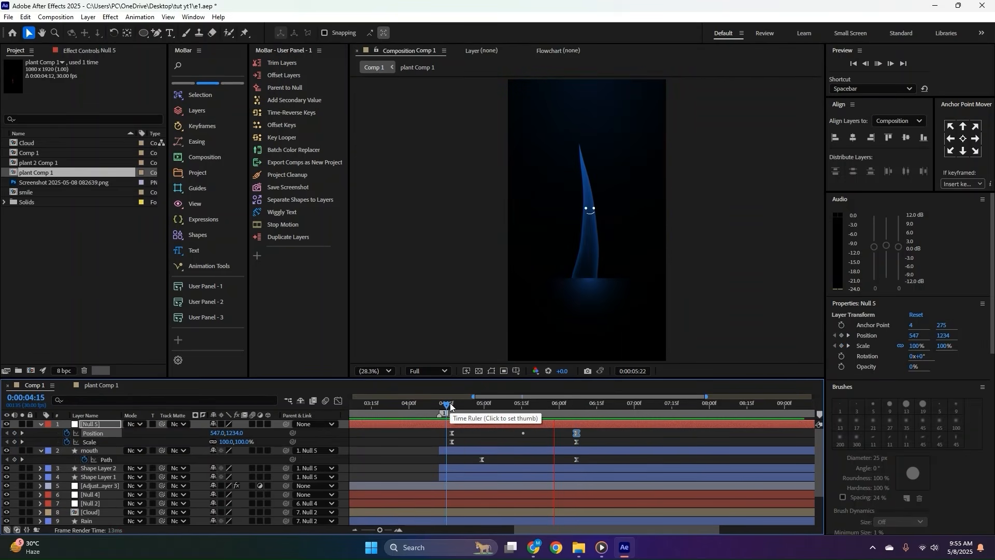
key(space)
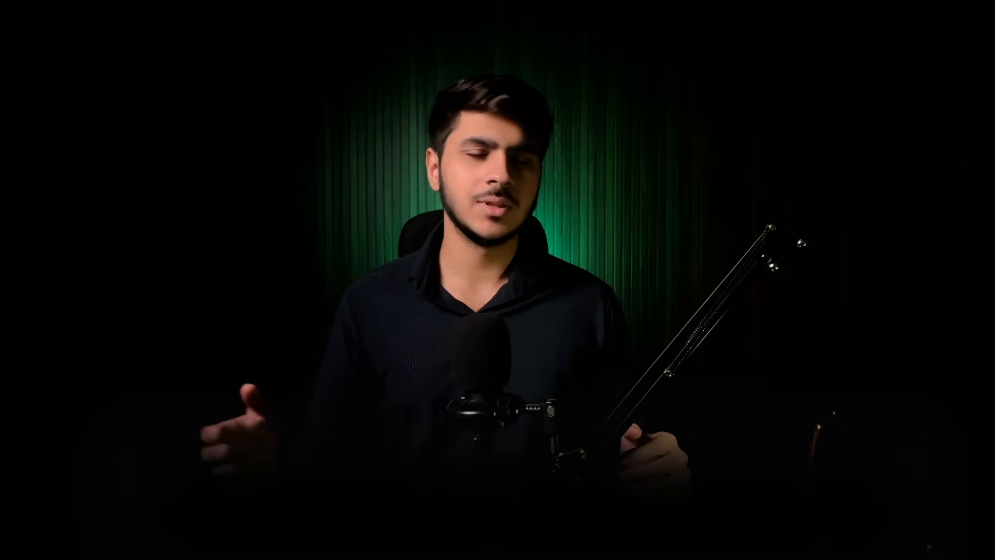